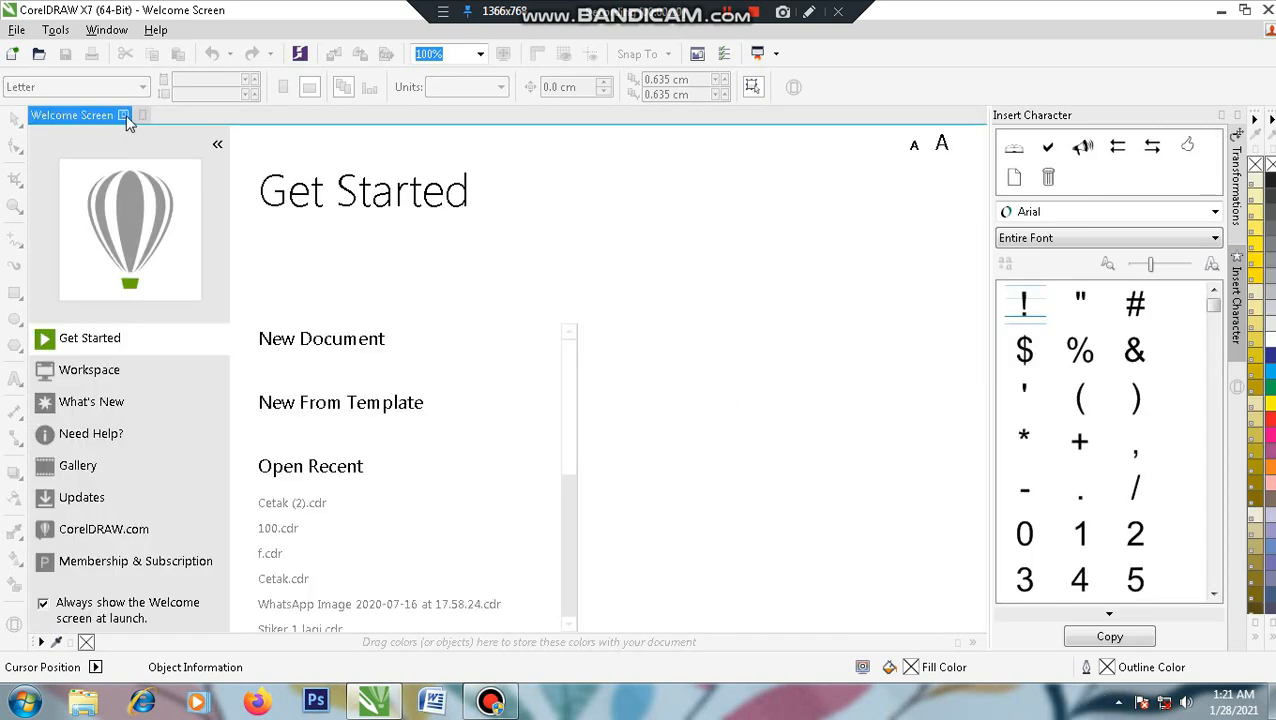
- Close the Welcome Screen and start a new blank A4 document
click(124, 116)
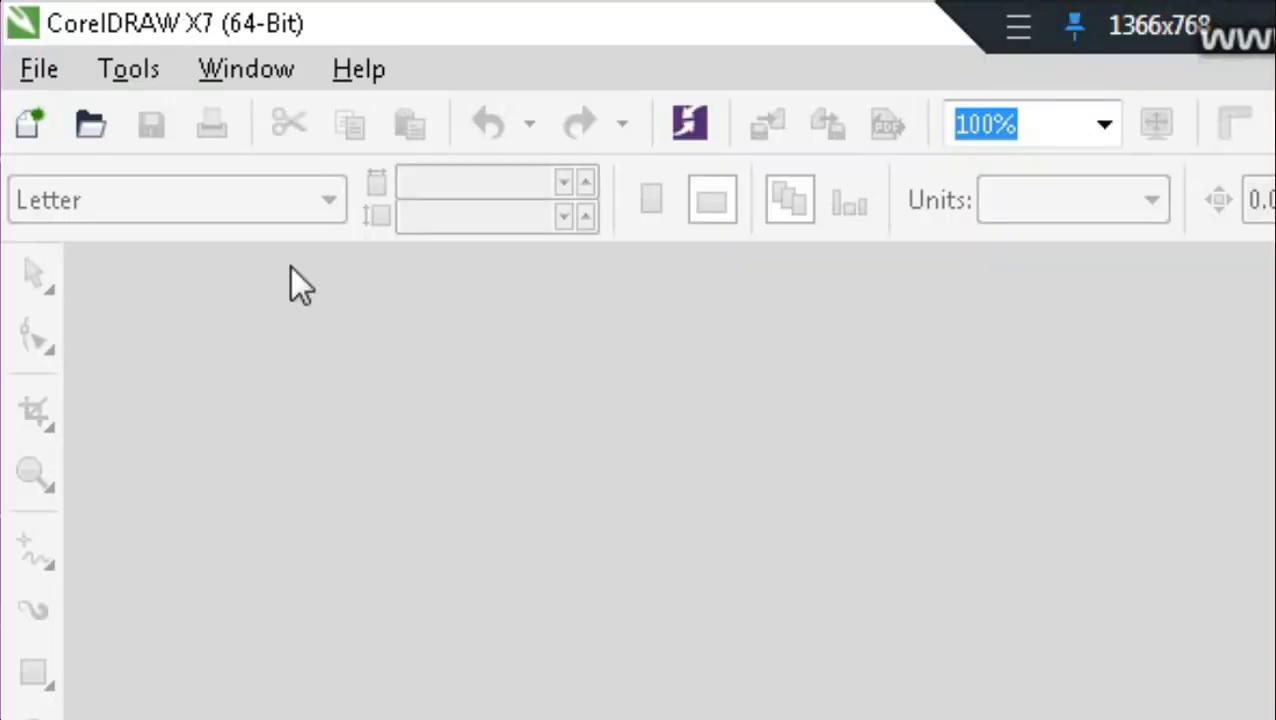
click(39, 127)
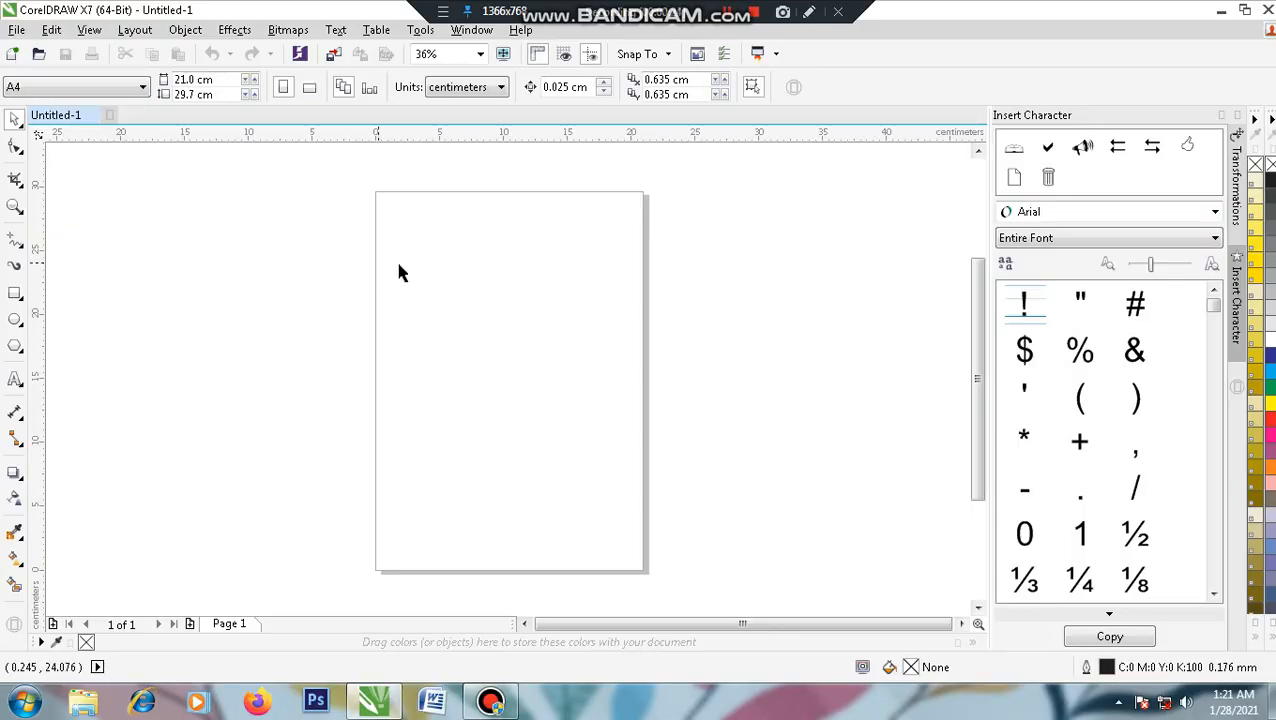
- Draw a tall rectangle of about 9.7 × 14.2 cm in the middle of the page
click(15, 293)
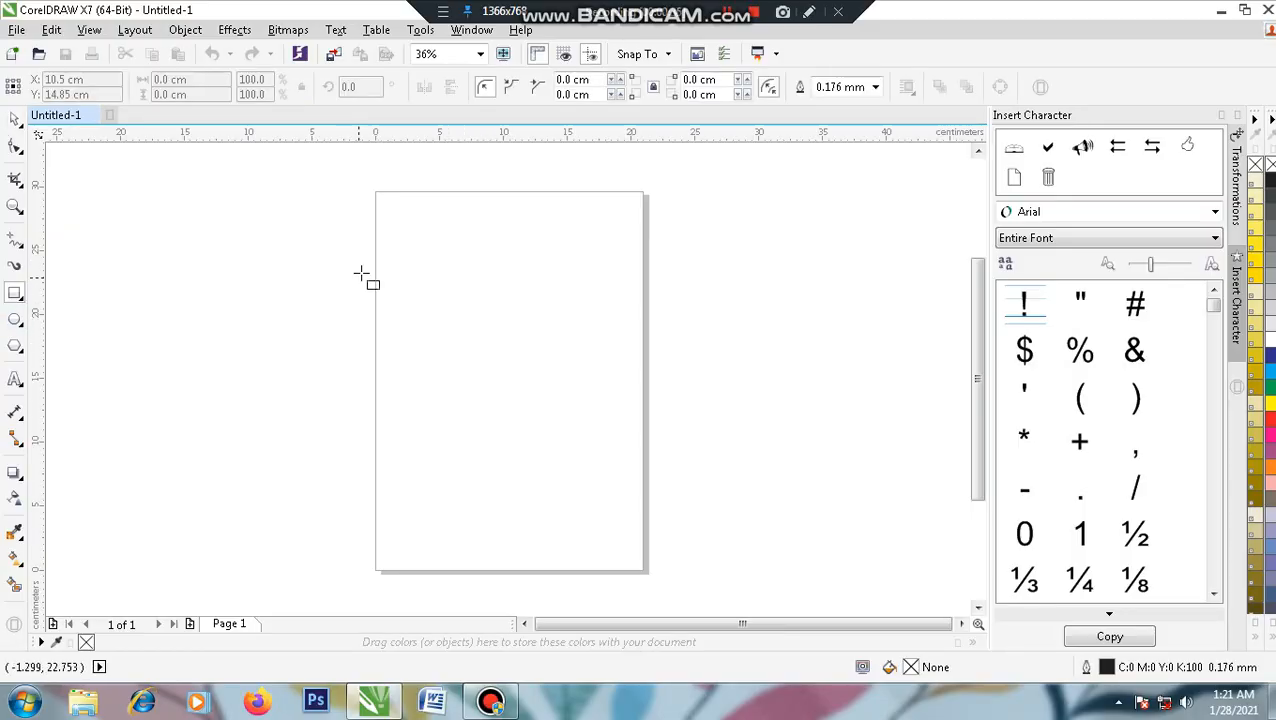
drag(423, 265, 548, 446)
scroll(545, 300, up, 2)
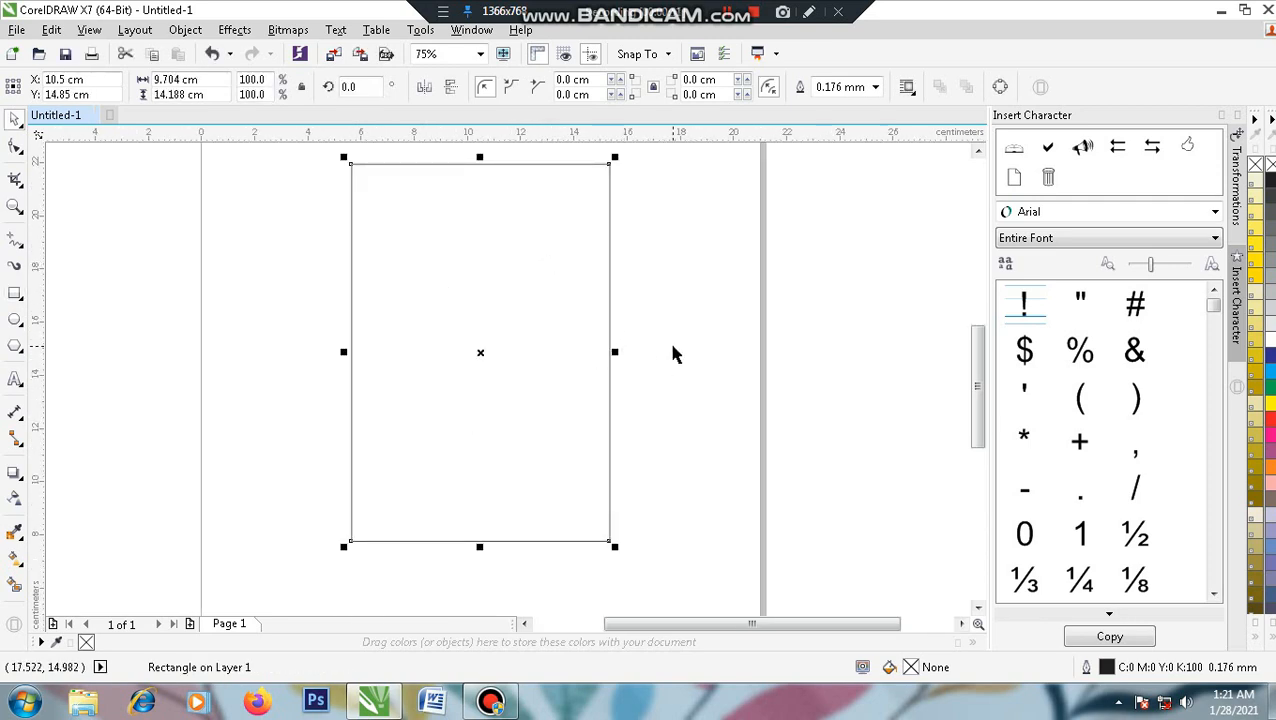
click(592, 362)
mouse_move(592, 362)
mouse_down()
mouse_move(601, 350)
mouse_move(576, 361)
mouse_up()
click(619, 350)
click(664, 359)
- Draw a 4-column by 11-row Graph Paper grid inside the rectangle and nudge it up
click(23, 354)
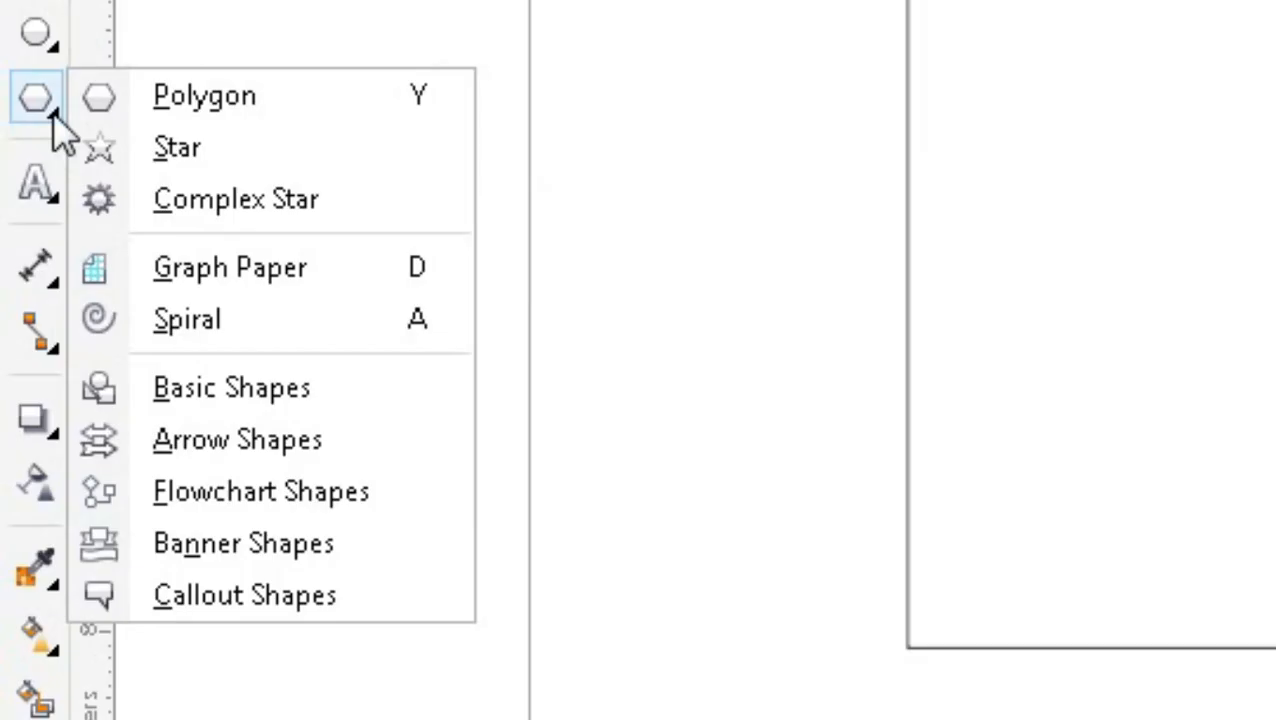
click(236, 263)
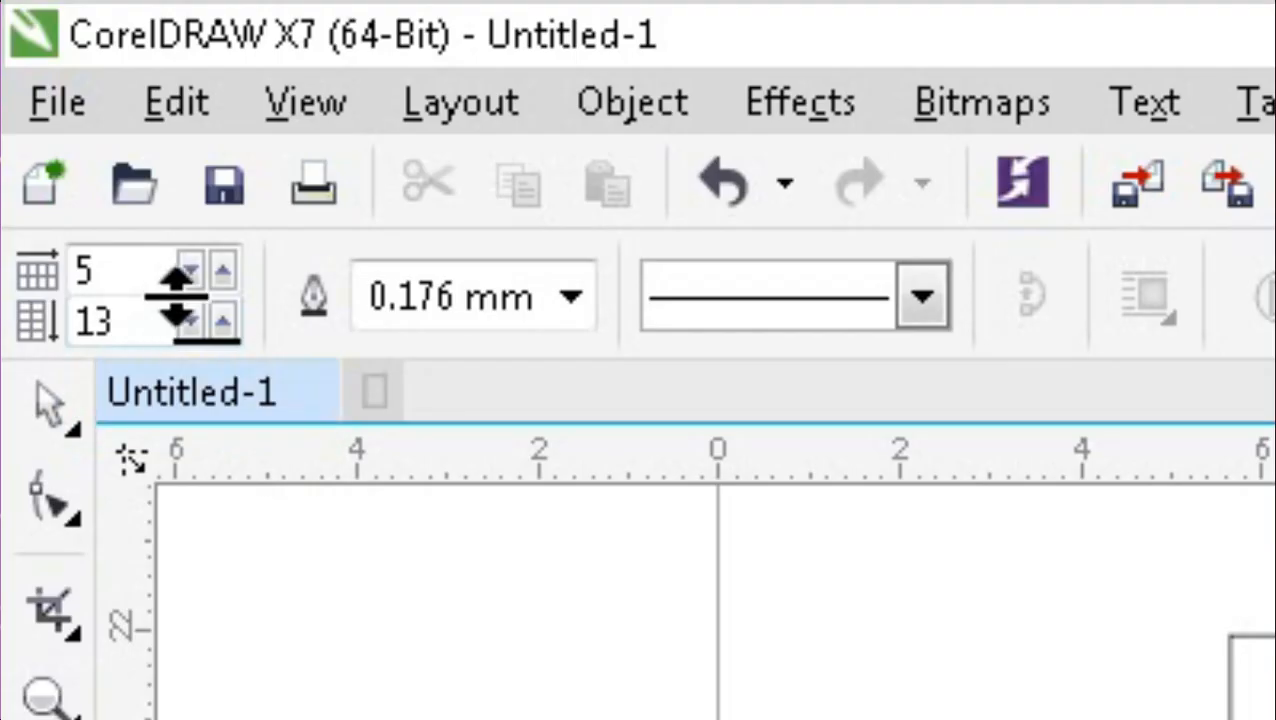
click(191, 270)
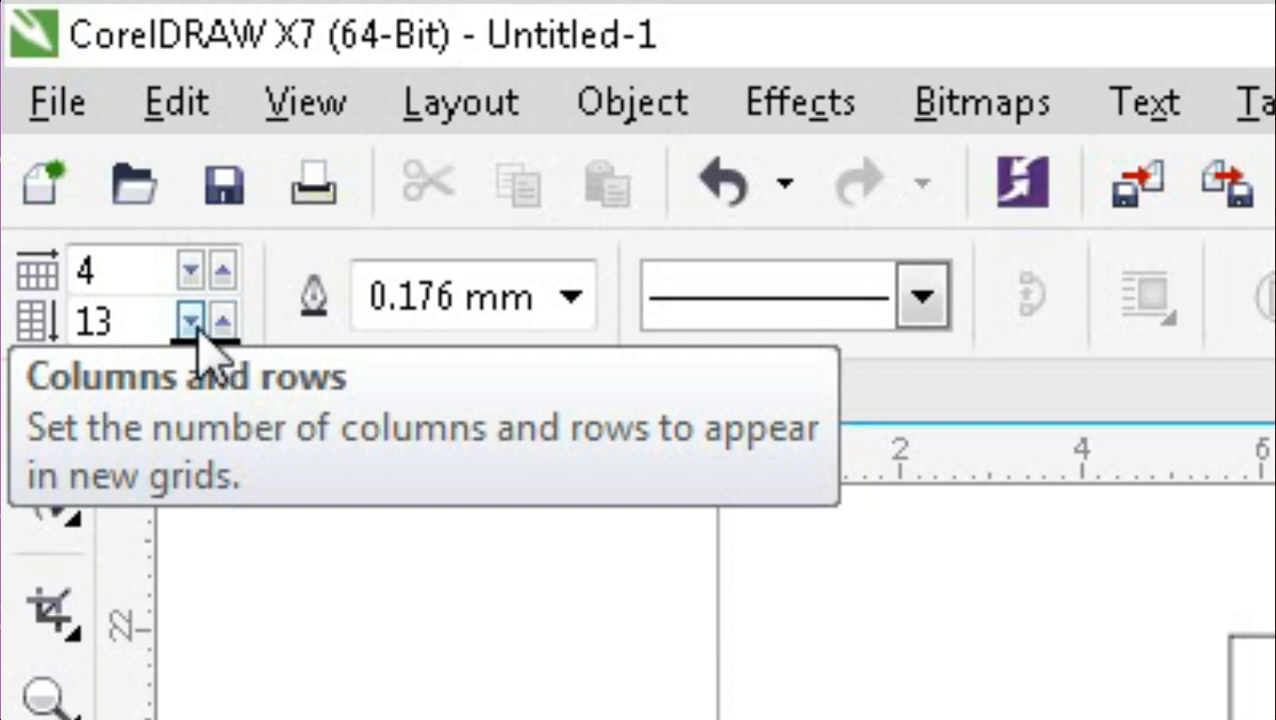
click(191, 320)
click(191, 320)
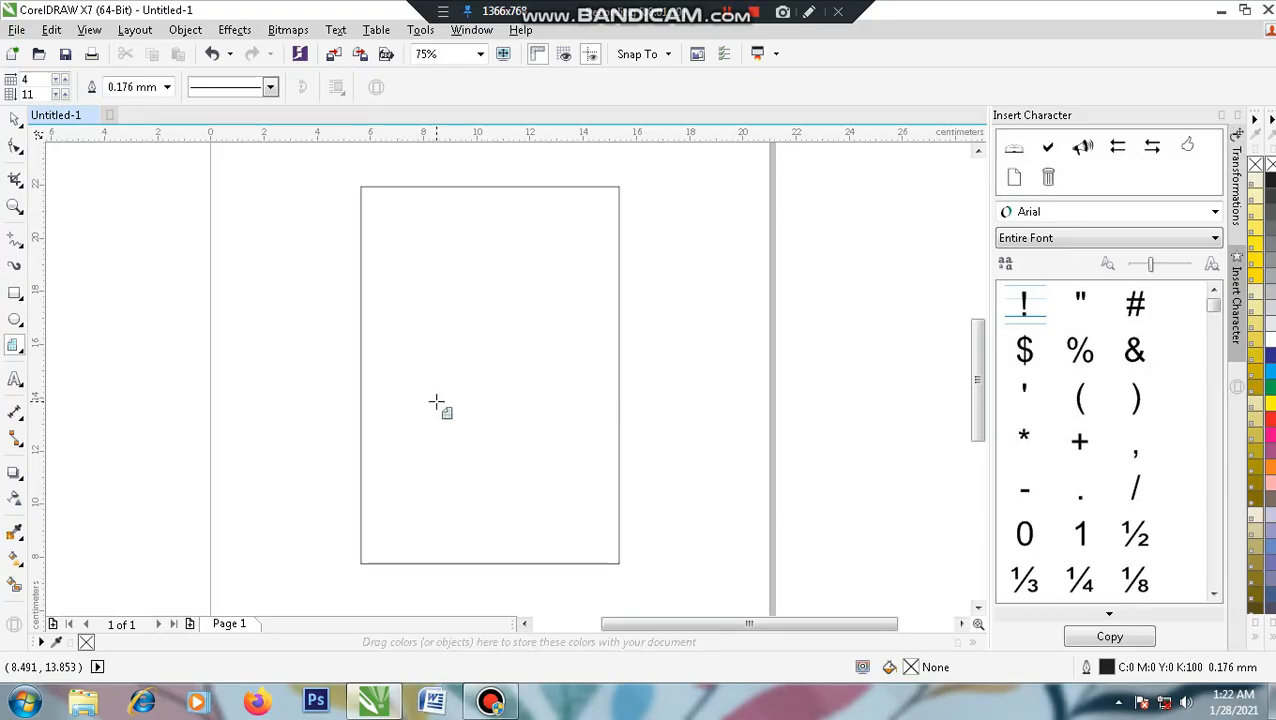
drag(380, 346, 592, 538)
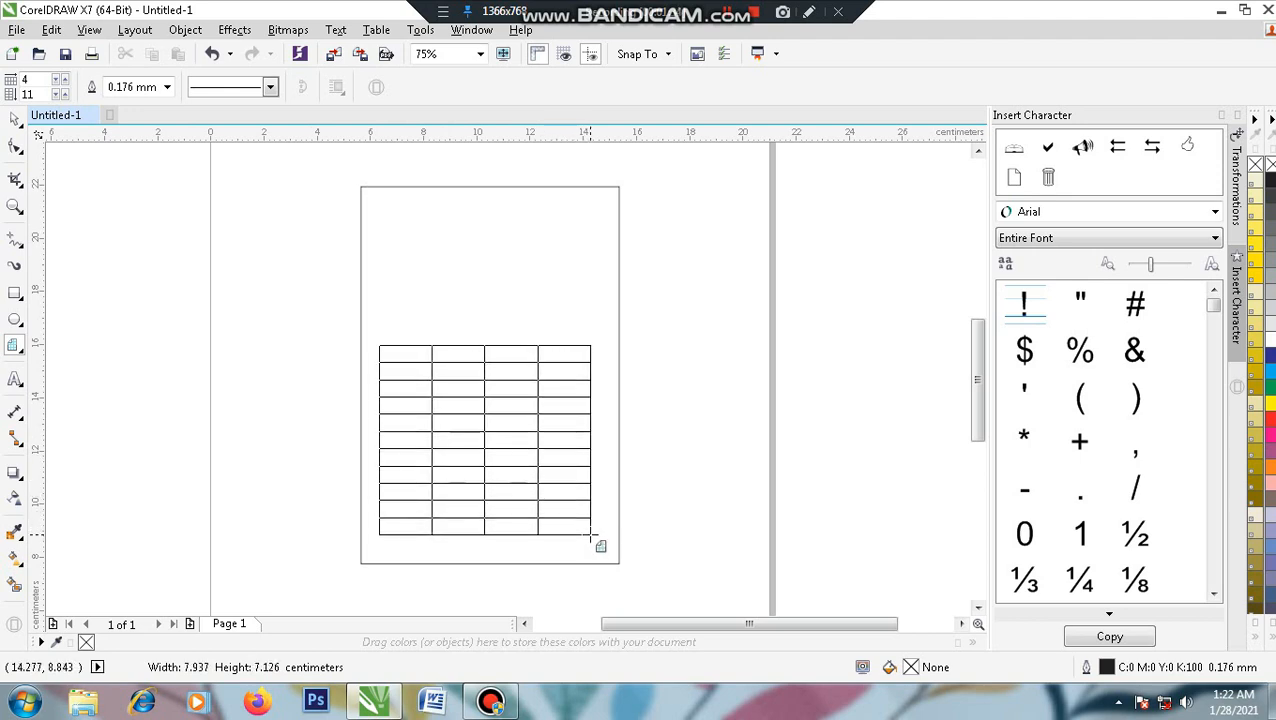
drag(483, 440, 490, 421)
scroll(497, 340, down, 2)
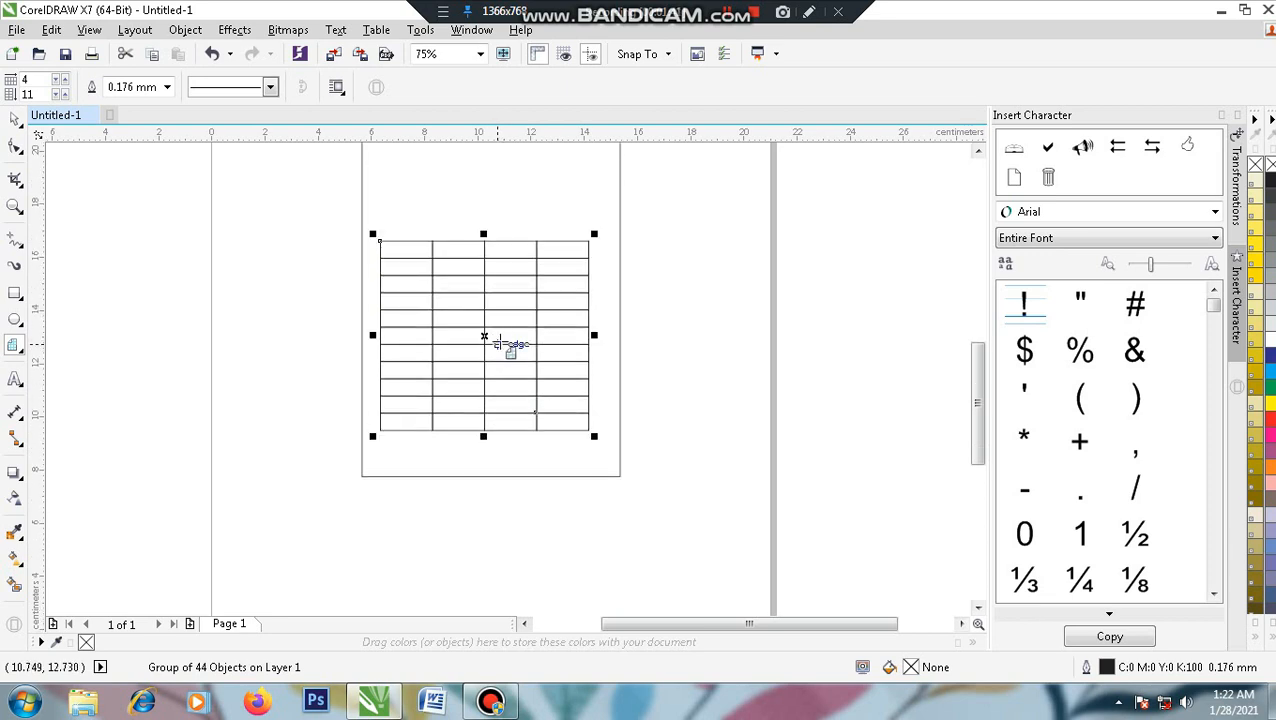
scroll(584, 347, up, 2)
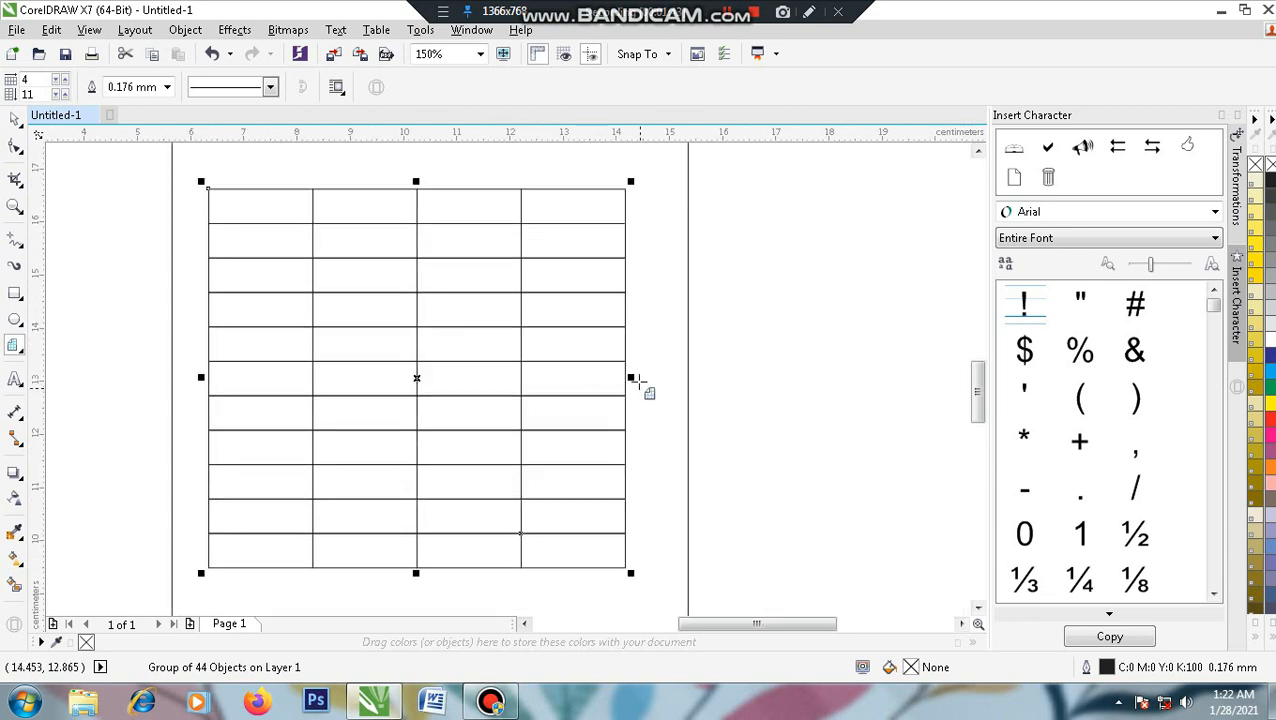
- Narrow the grid to 87.5% width from its right side and nudge it slightly right
drag(630, 377, 579, 376)
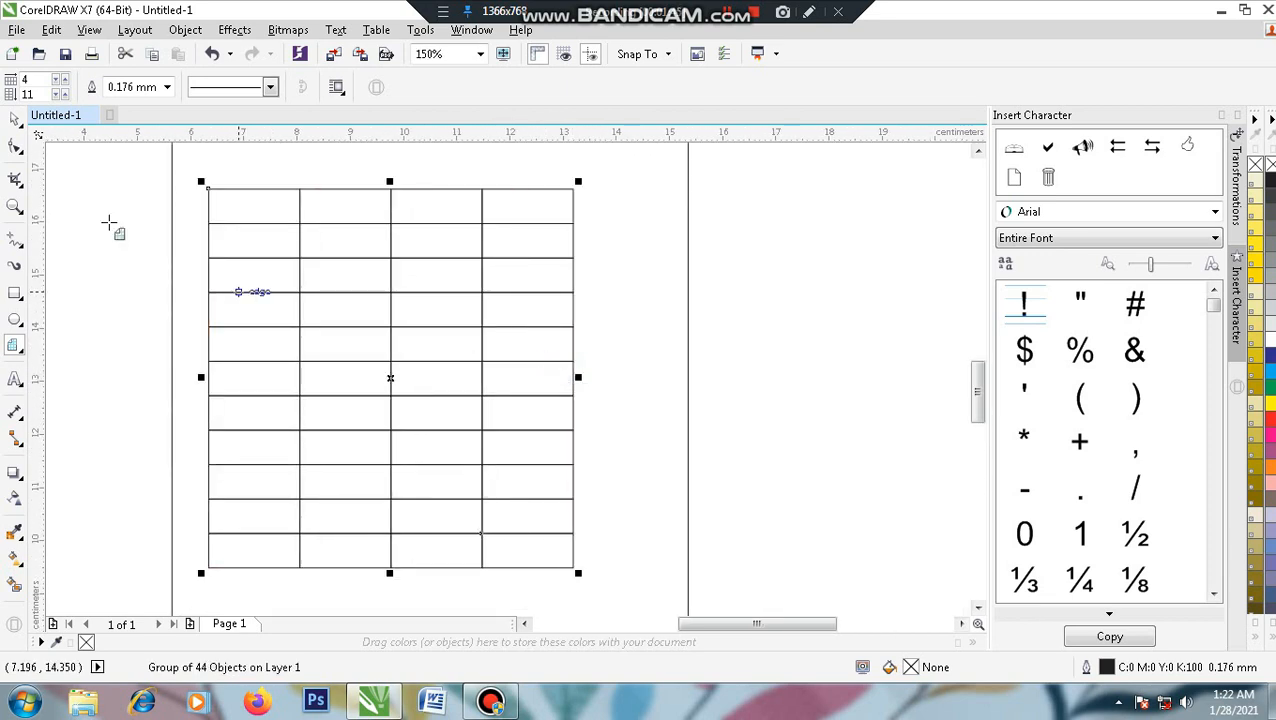
click(14, 119)
drag(395, 317, 403, 317)
drag(589, 347, 607, 345)
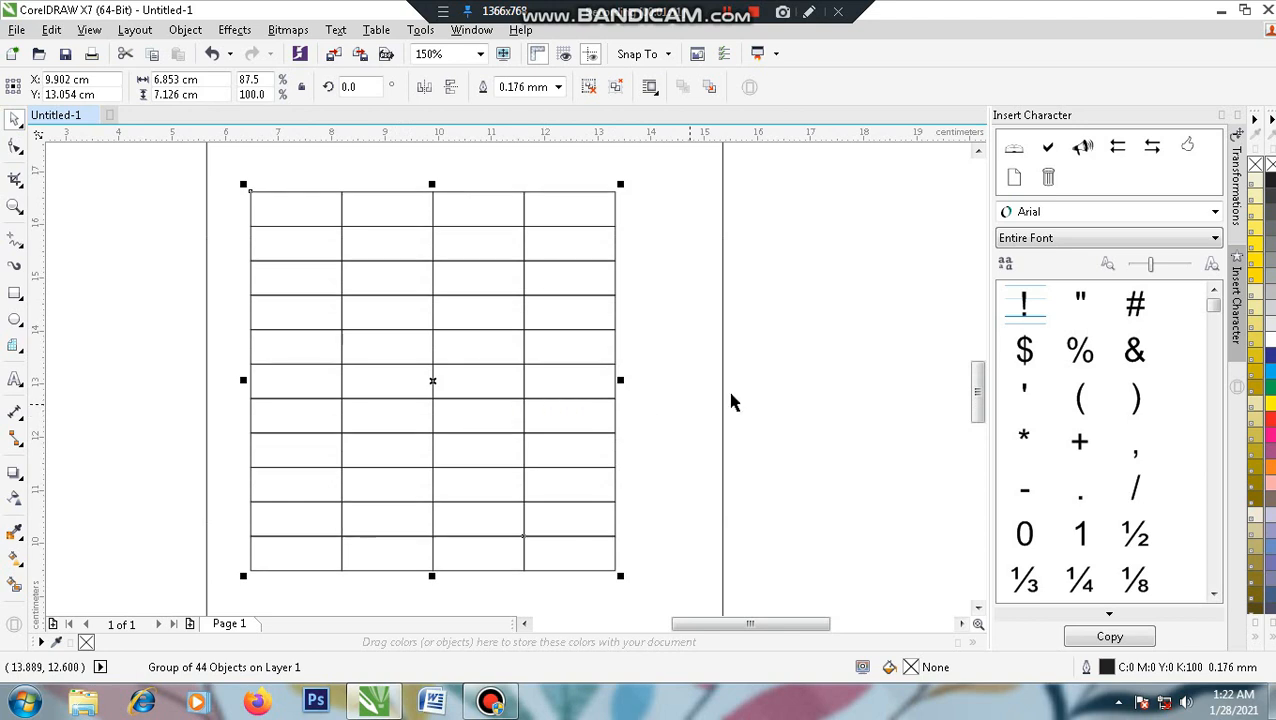
click(644, 413)
click(520, 335)
- Ungroup the grid into 44 separate cell rectangles
click(590, 88)
click(795, 236)
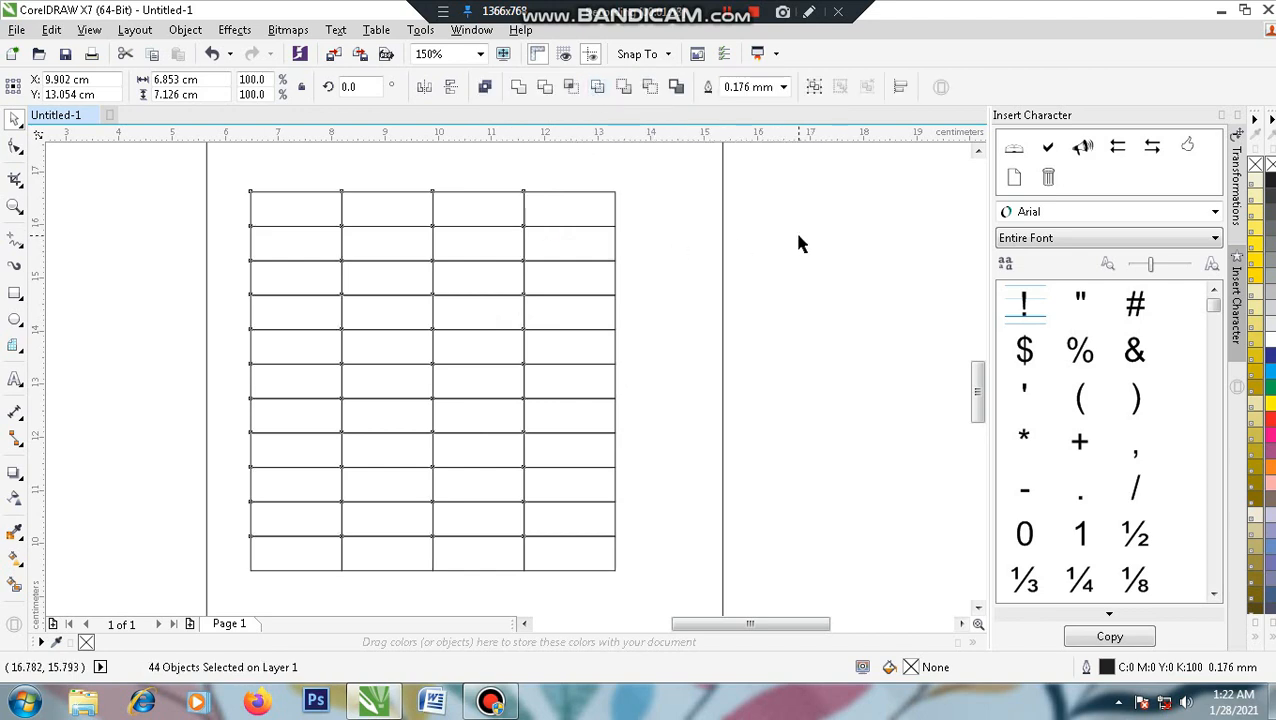
click(342, 243)
drag(342, 243, 373, 224)
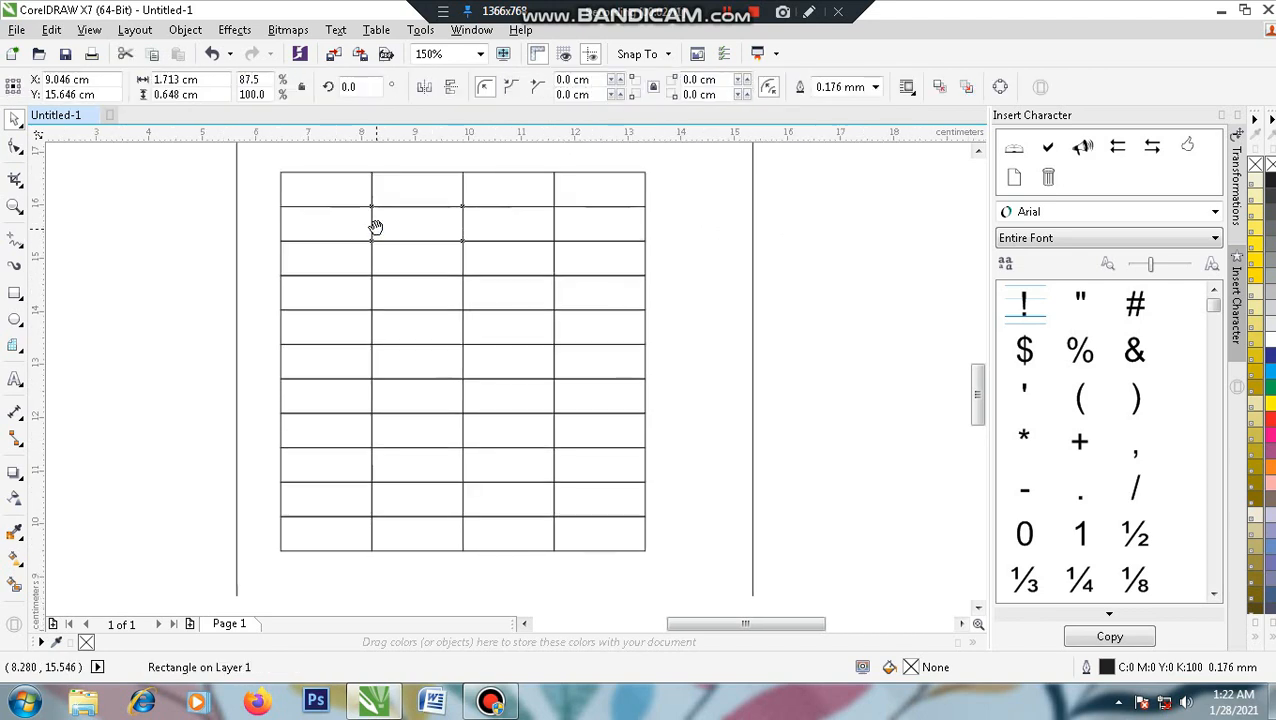
click(200, 186)
drag(208, 157, 305, 585)
- Marquee-select all 44 grid cells with the Pick tool
click(323, 422)
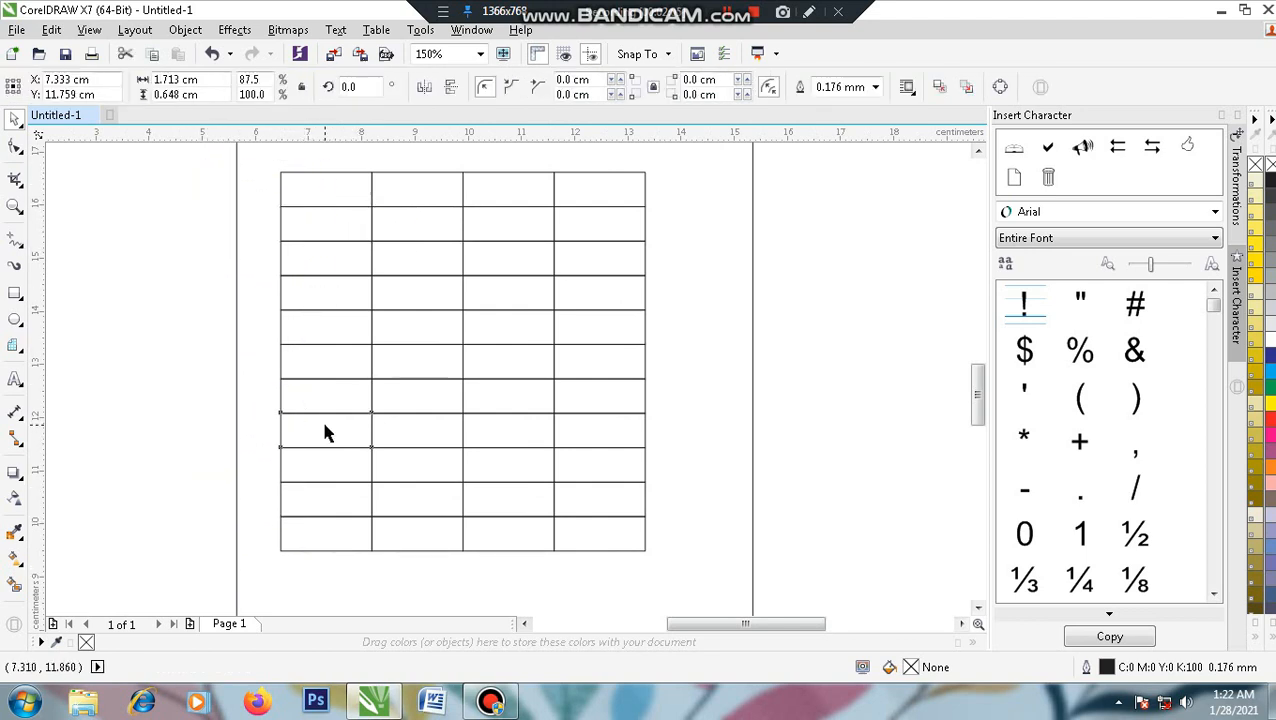
click(343, 388)
drag(208, 158, 689, 565)
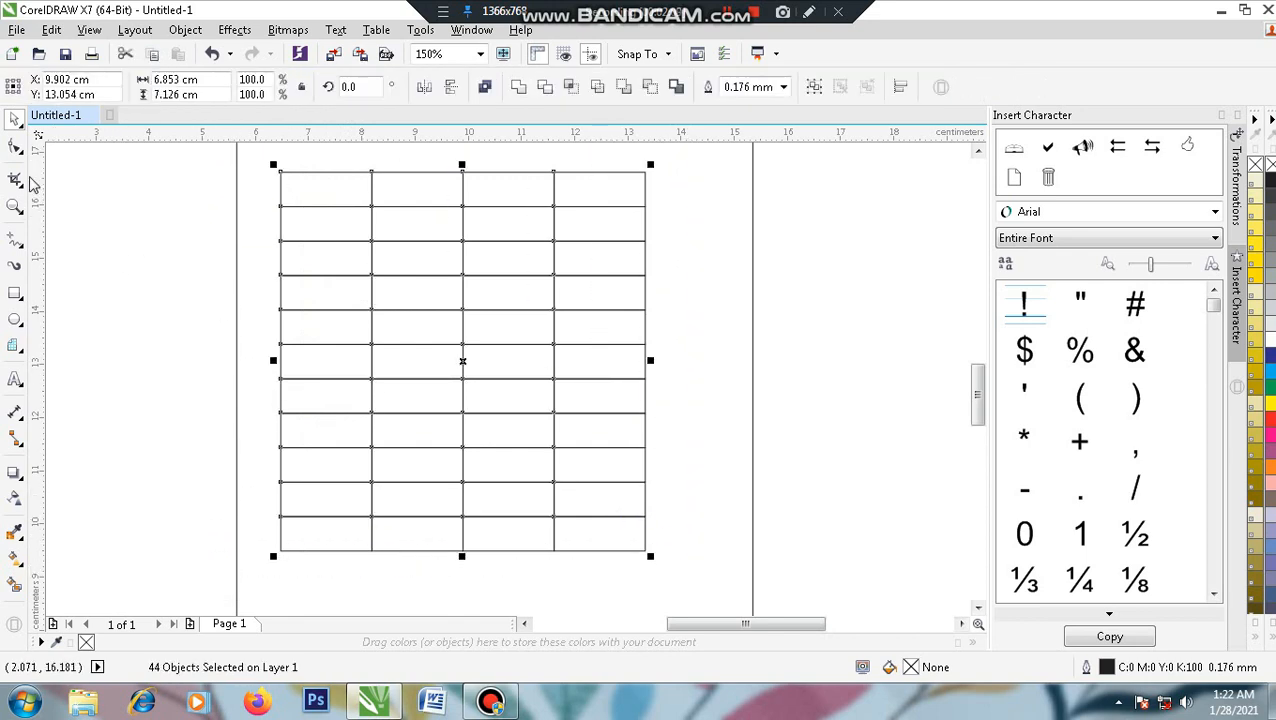
click(15, 148)
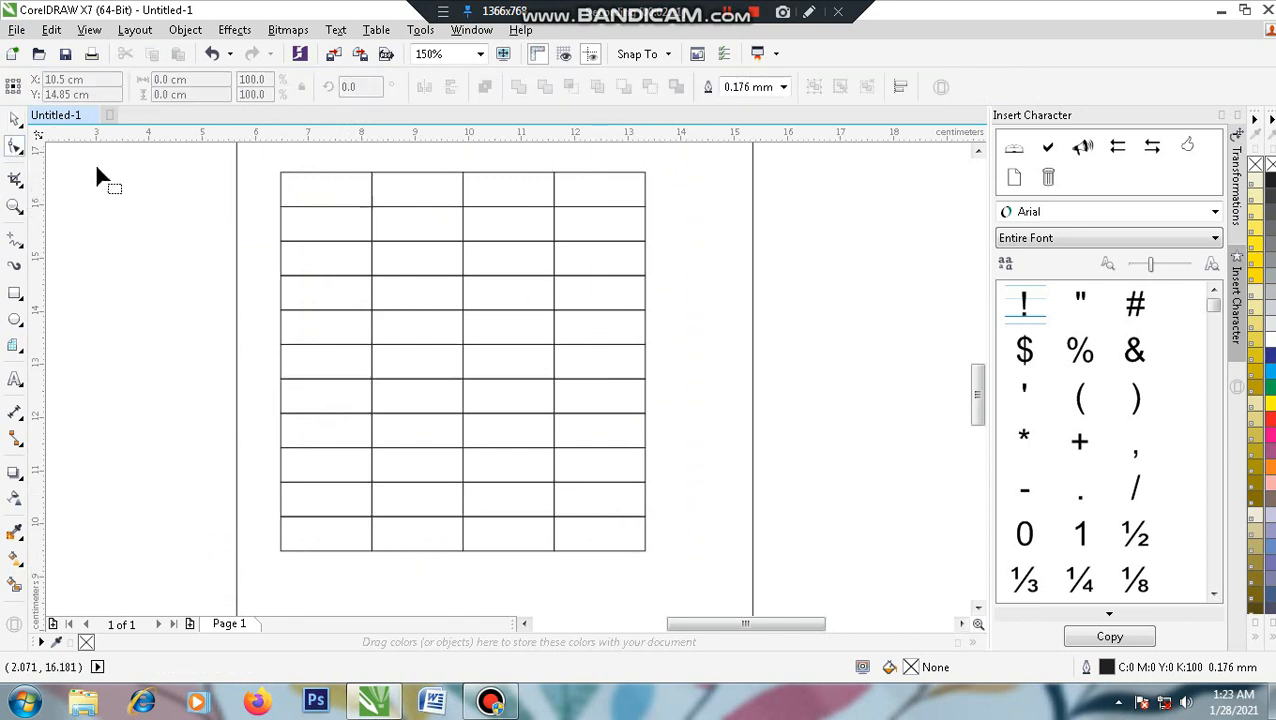
click(461, 257)
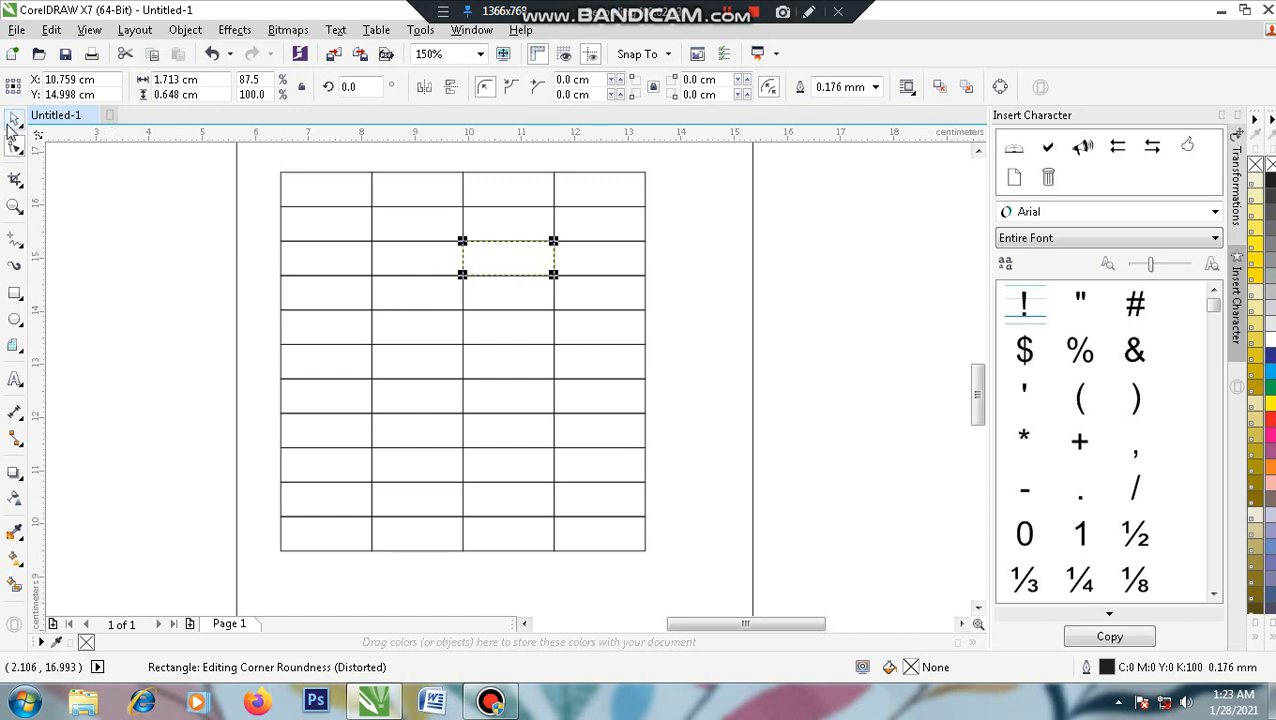
click(12, 122)
drag(196, 154, 697, 555)
- Convert the cells to curves and select the table's edge and divider nodes to widen it
right_click(521, 295)
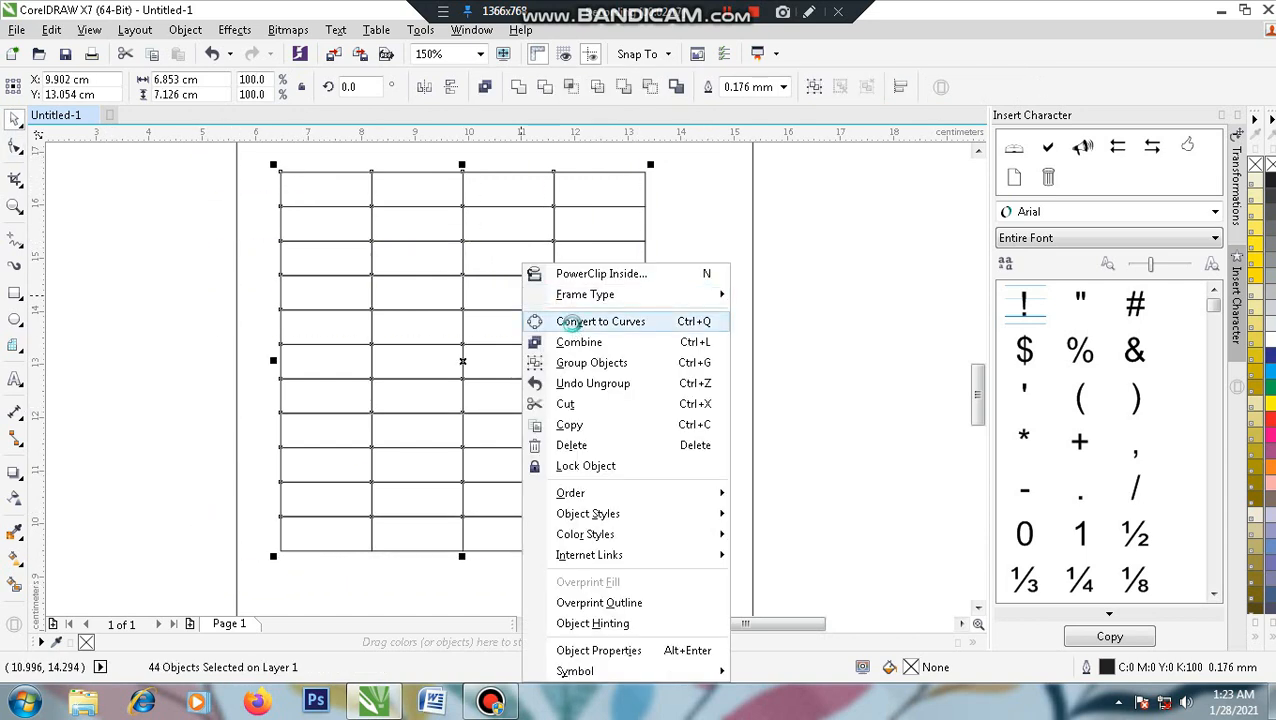
click(566, 322)
click(12, 147)
drag(358, 153, 346, 521)
scroll(305, 352, up, 1)
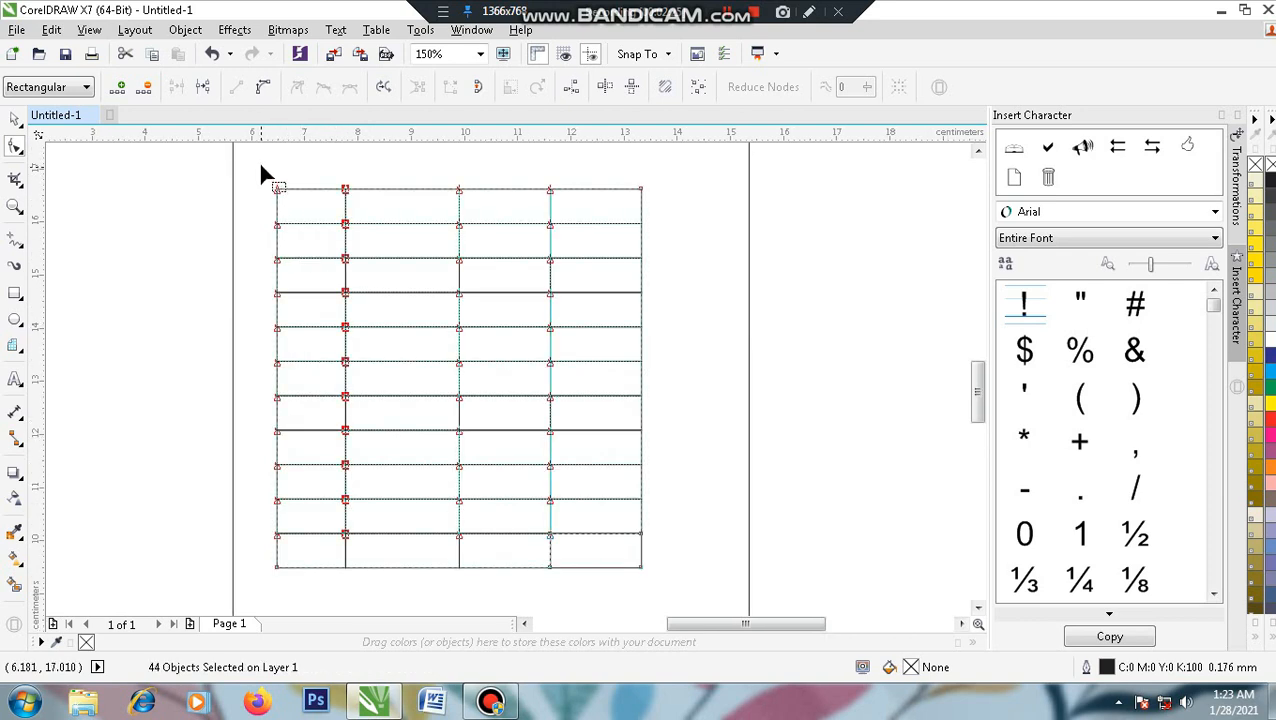
drag(262, 174, 258, 570)
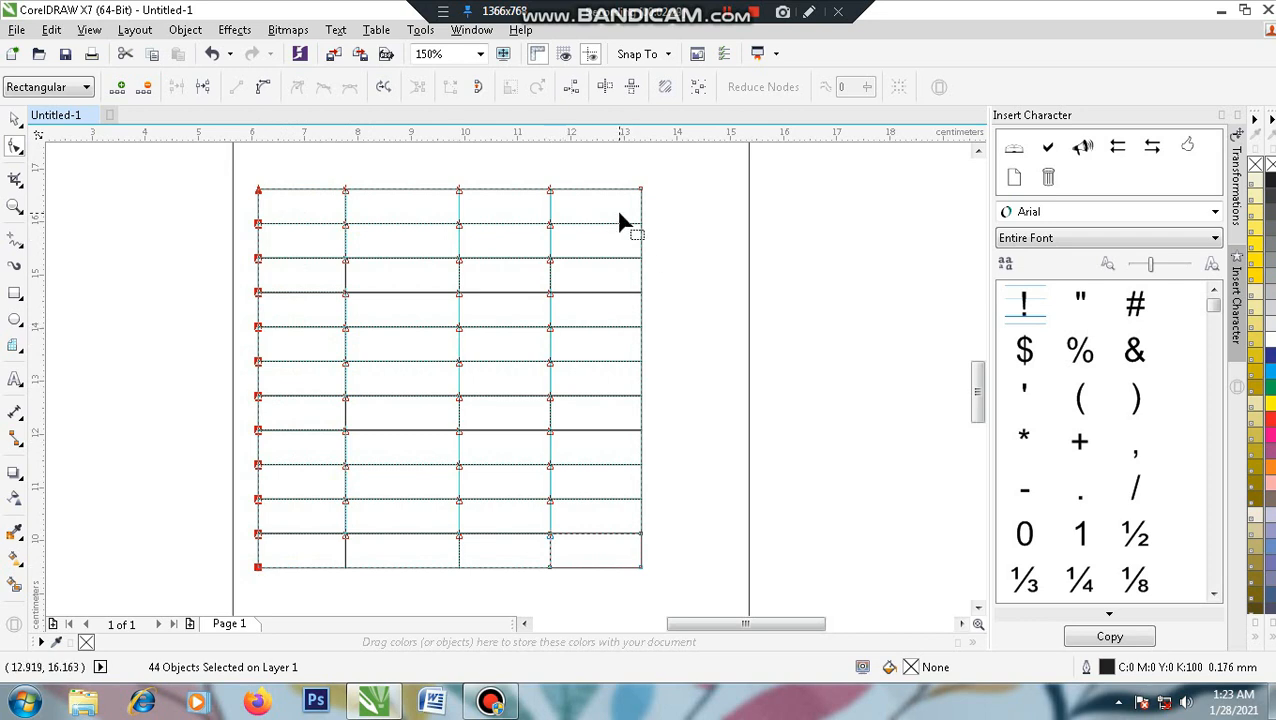
drag(627, 160, 723, 576)
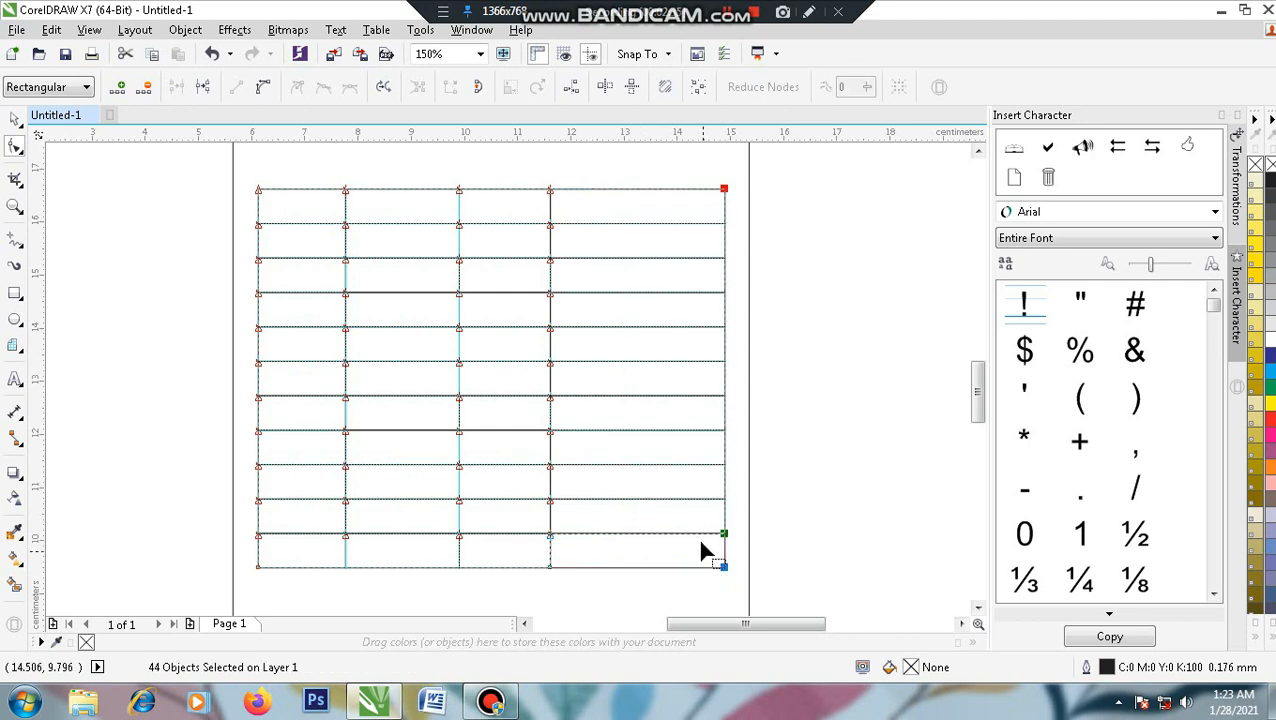
- Shift the second and third column dividers for narrow, wide, medium and widest columns
drag(533, 167, 566, 575)
drag(447, 173, 486, 589)
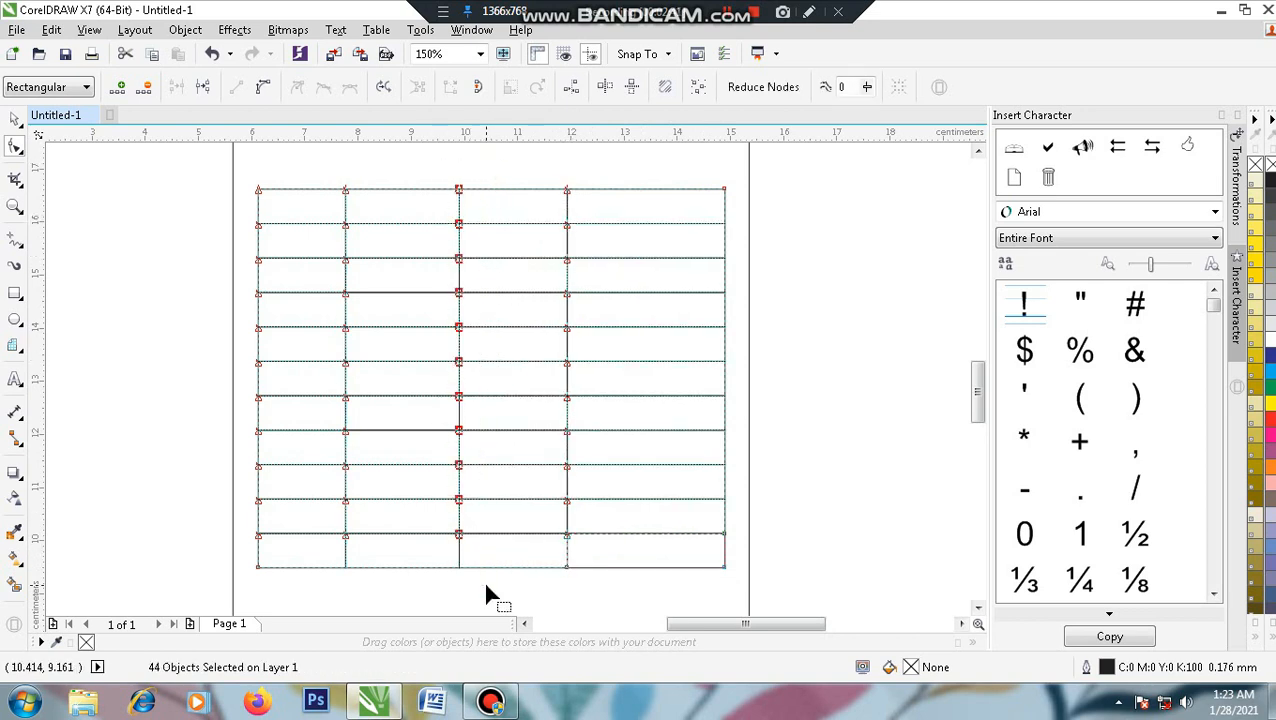
drag(460, 536, 474, 537)
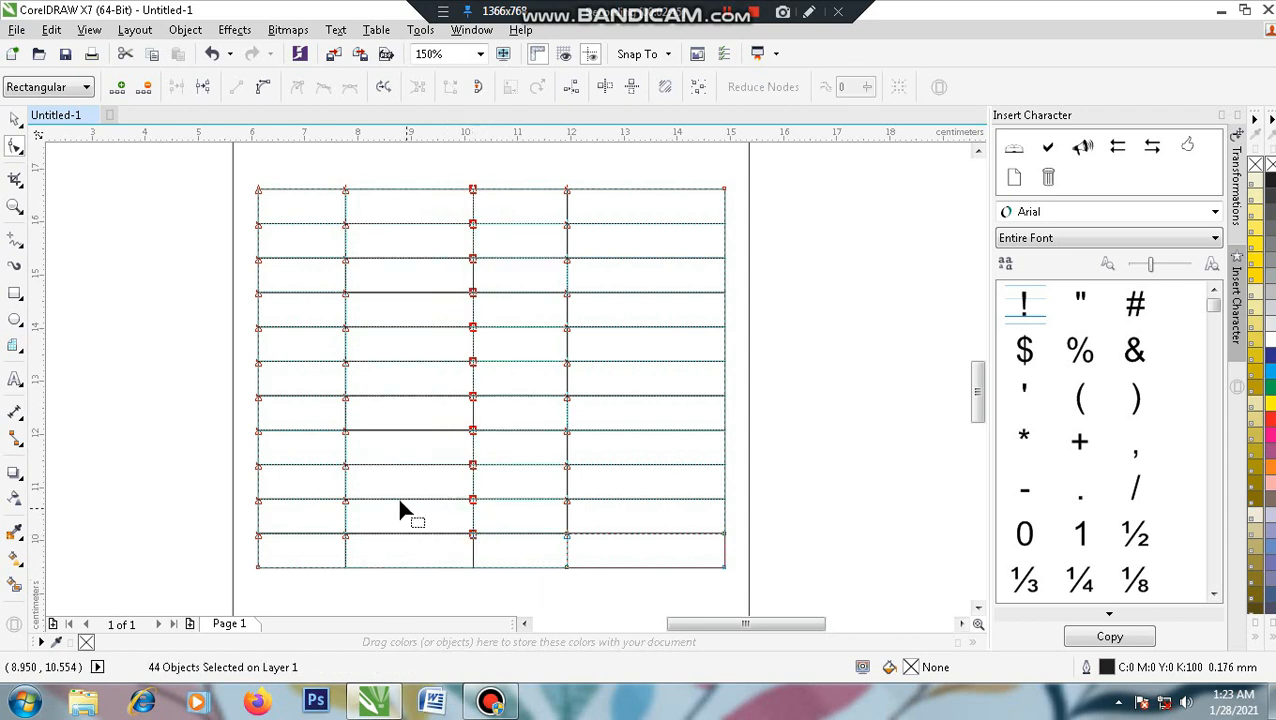
drag(322, 160, 370, 598)
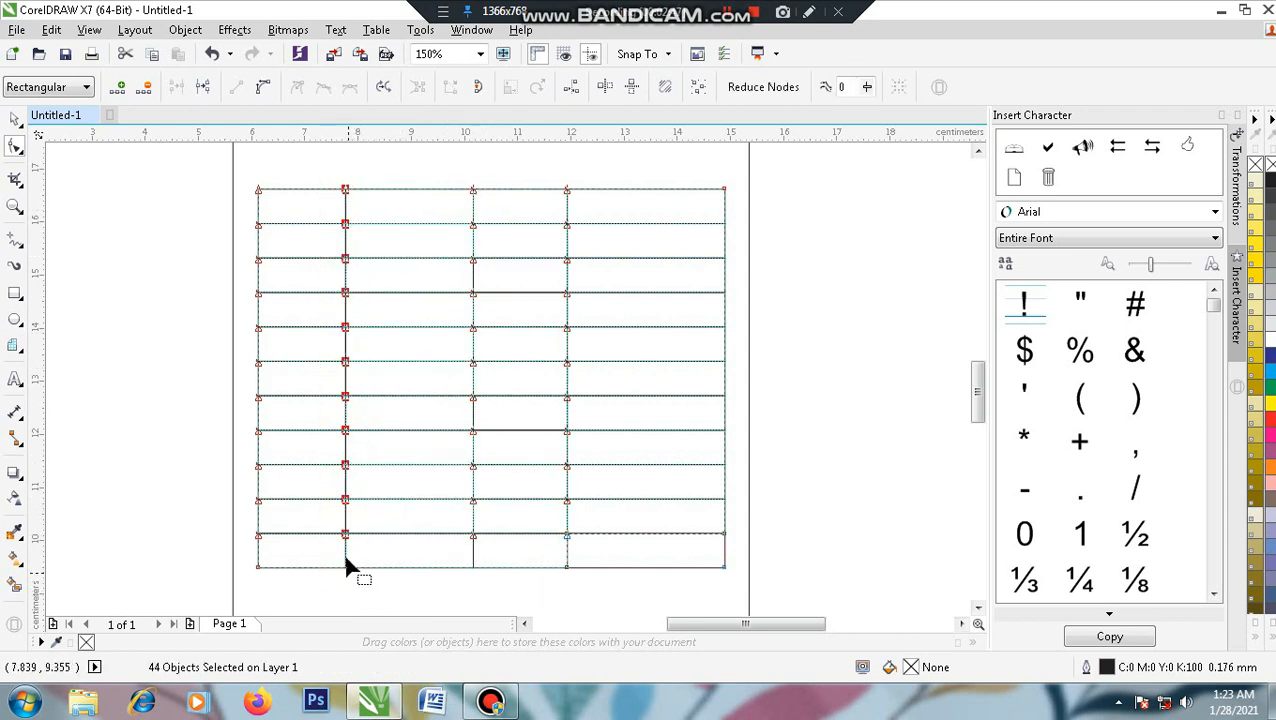
drag(346, 542, 320, 541)
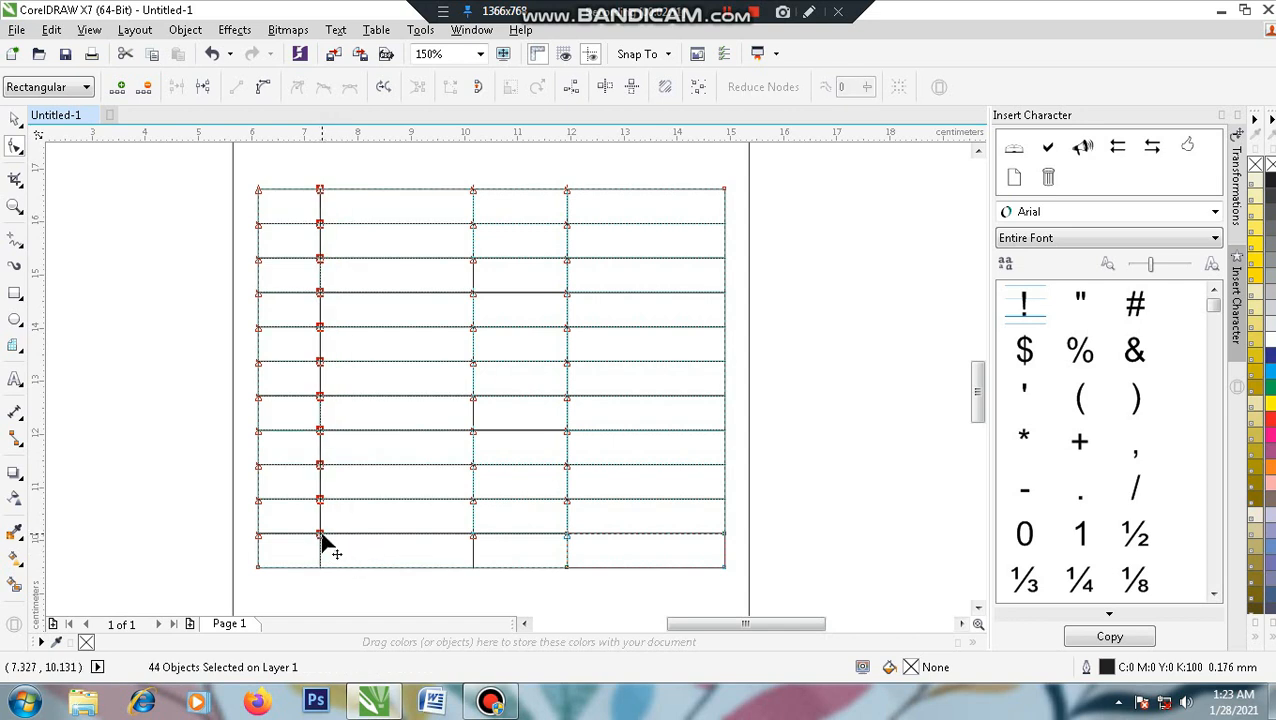
drag(327, 535, 333, 538)
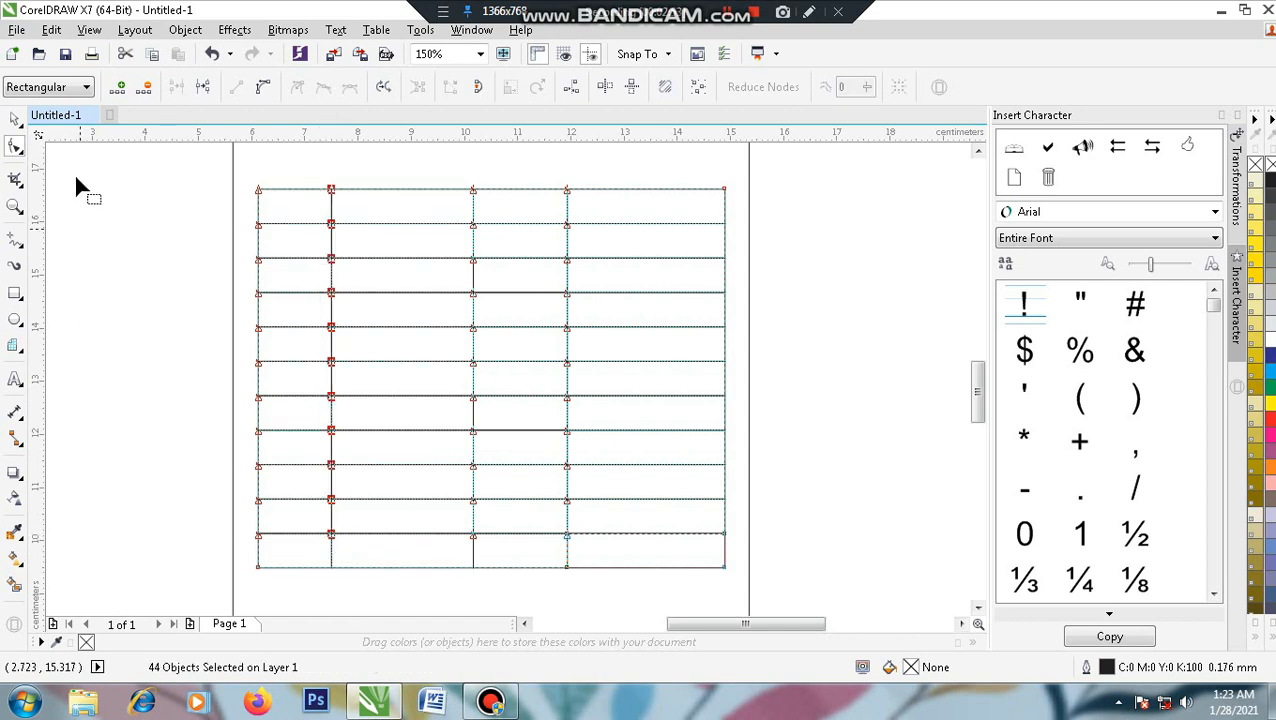
click(15, 120)
click(505, 334)
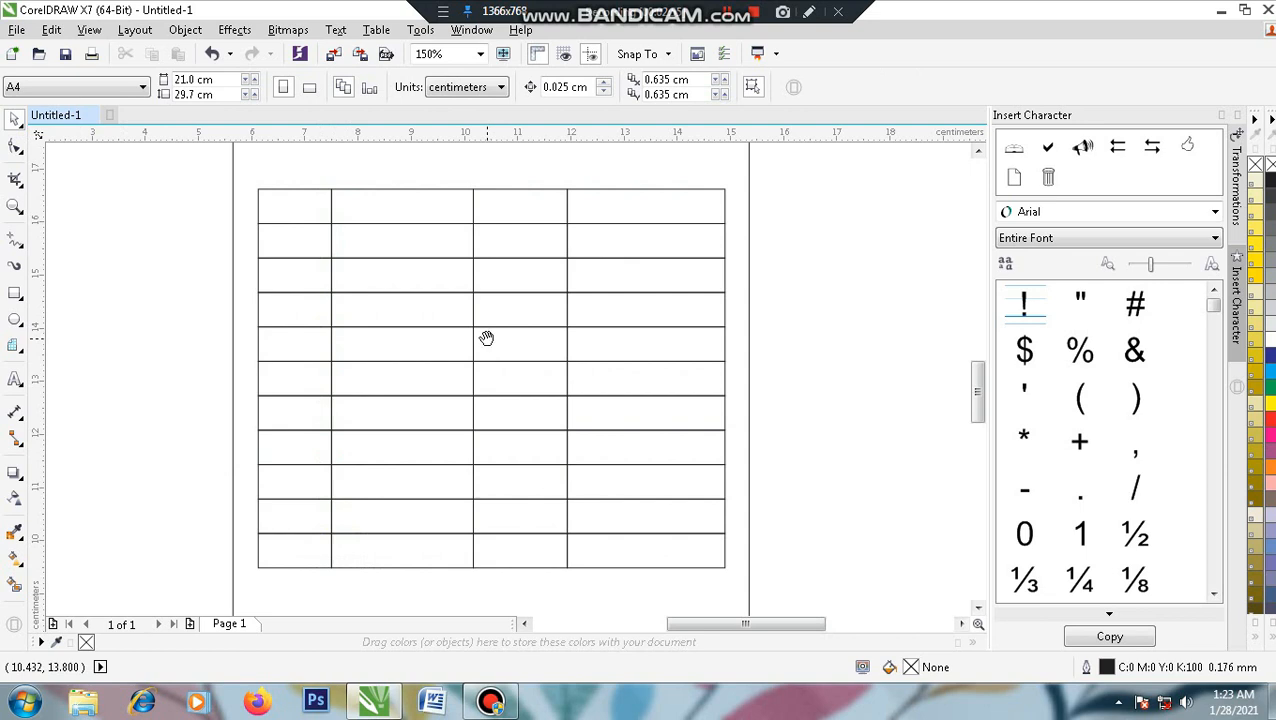
- Type 'Banyaknya' as a new text object left of the table
drag(486, 338, 489, 344)
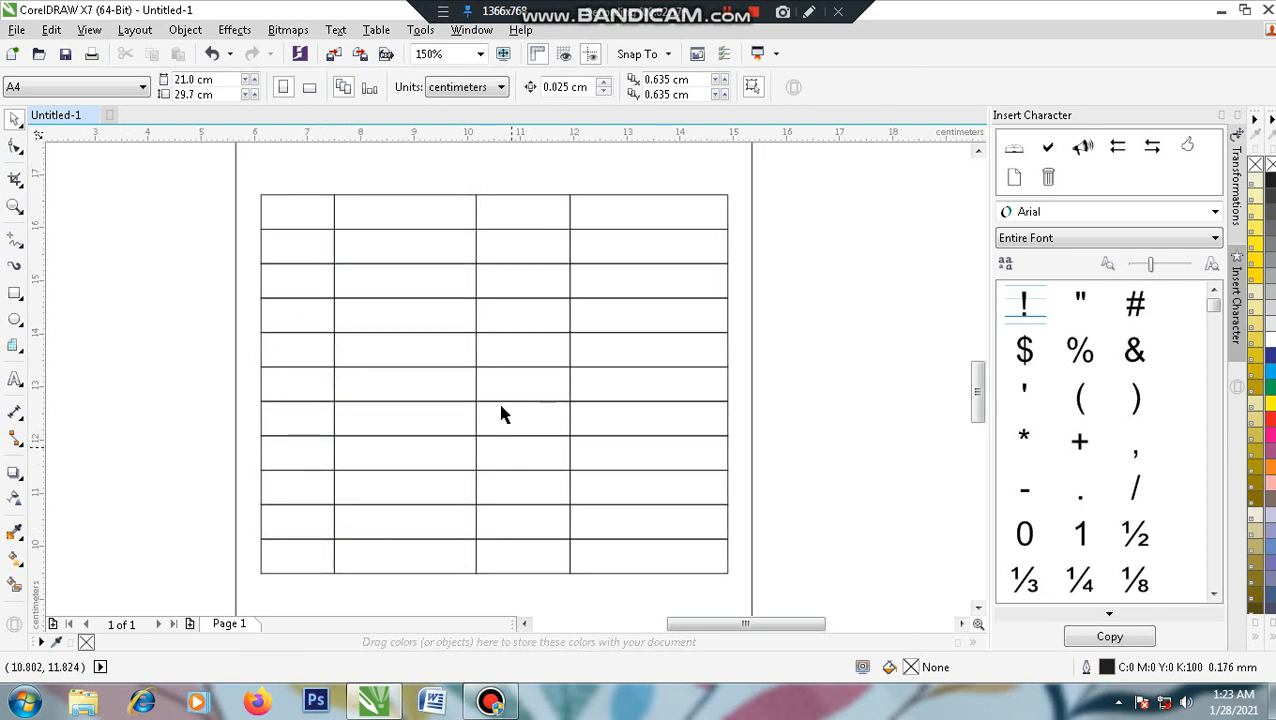
drag(168, 357, 166, 466)
mouse_move(196, 295)
mouse_down()
mouse_move(192, 386)
mouse_move(196, 294)
mouse_up()
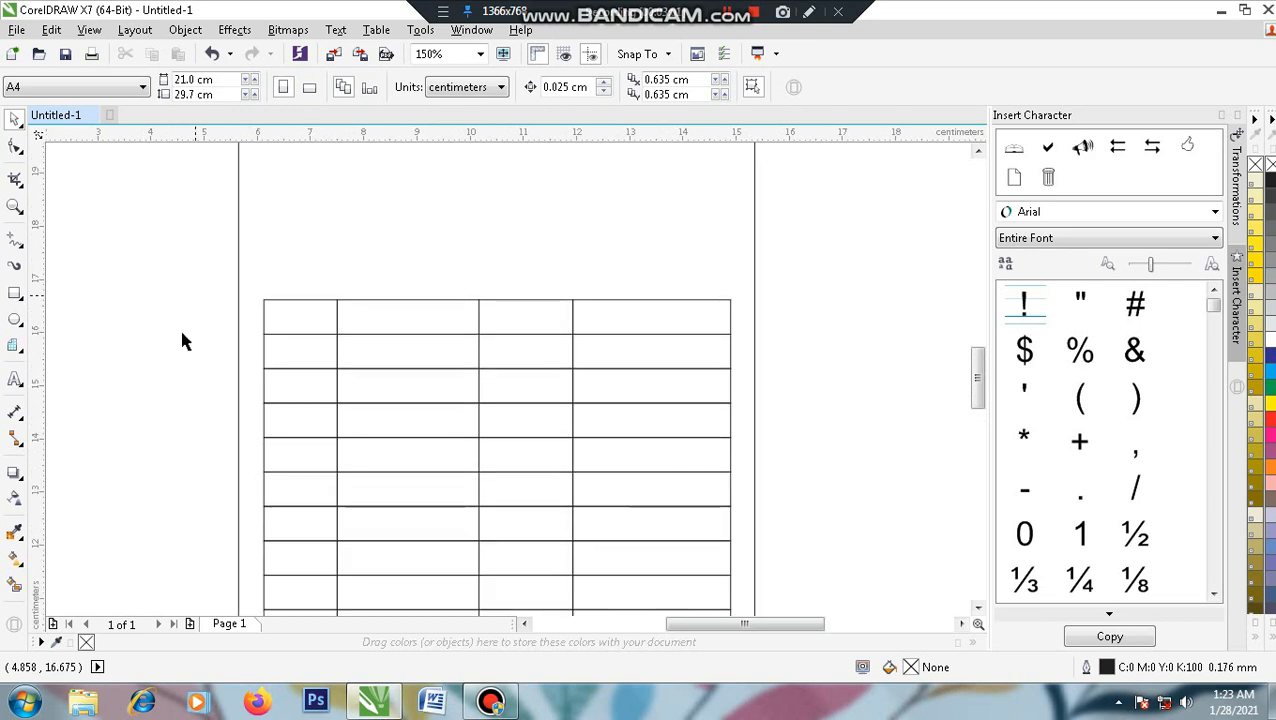
click(15, 380)
click(127, 310)
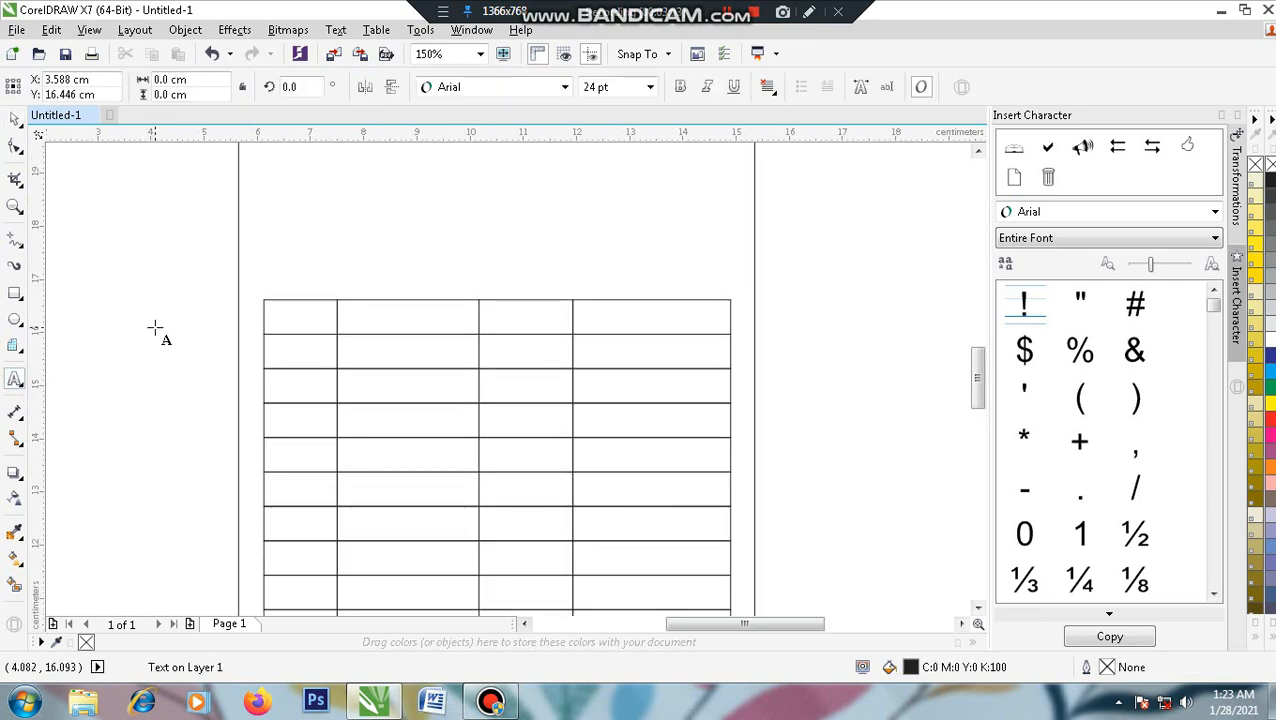
text(Banyaknya)
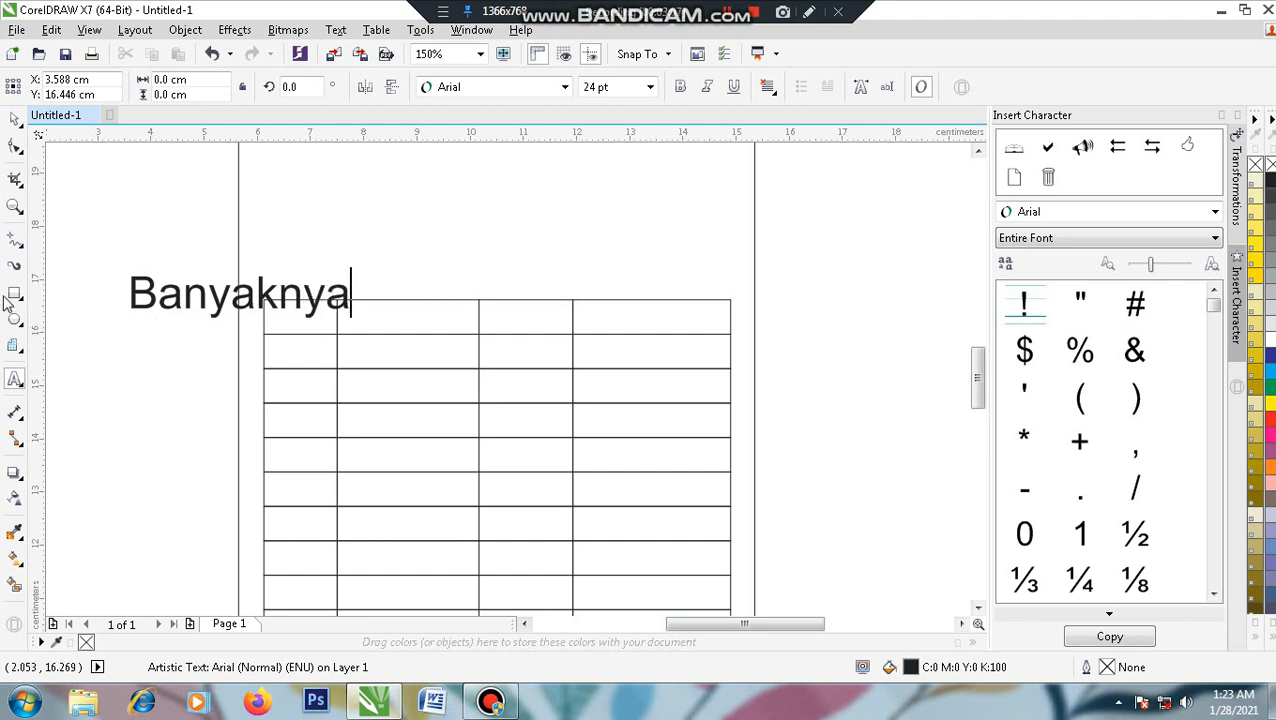
- Shrink Banyaknya to about 8 pt and move it into the top-left cell
click(12, 121)
scroll(205, 300, up, 2)
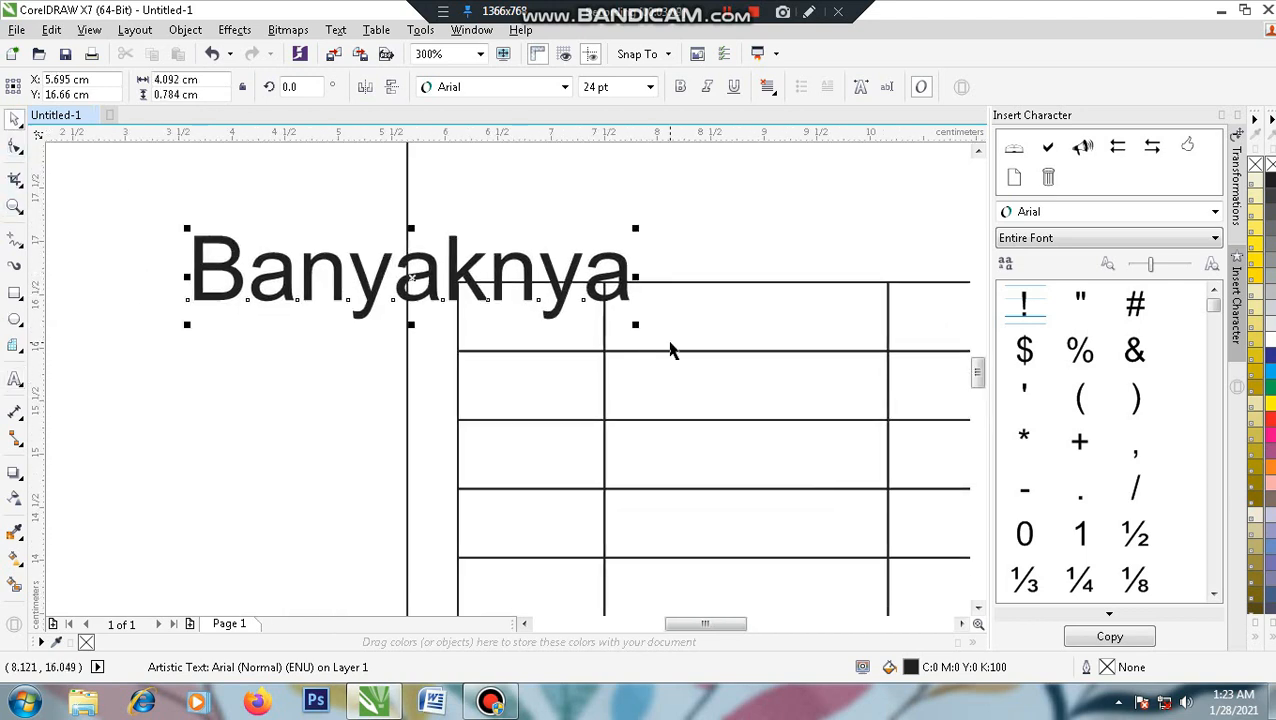
drag(636, 325, 333, 276)
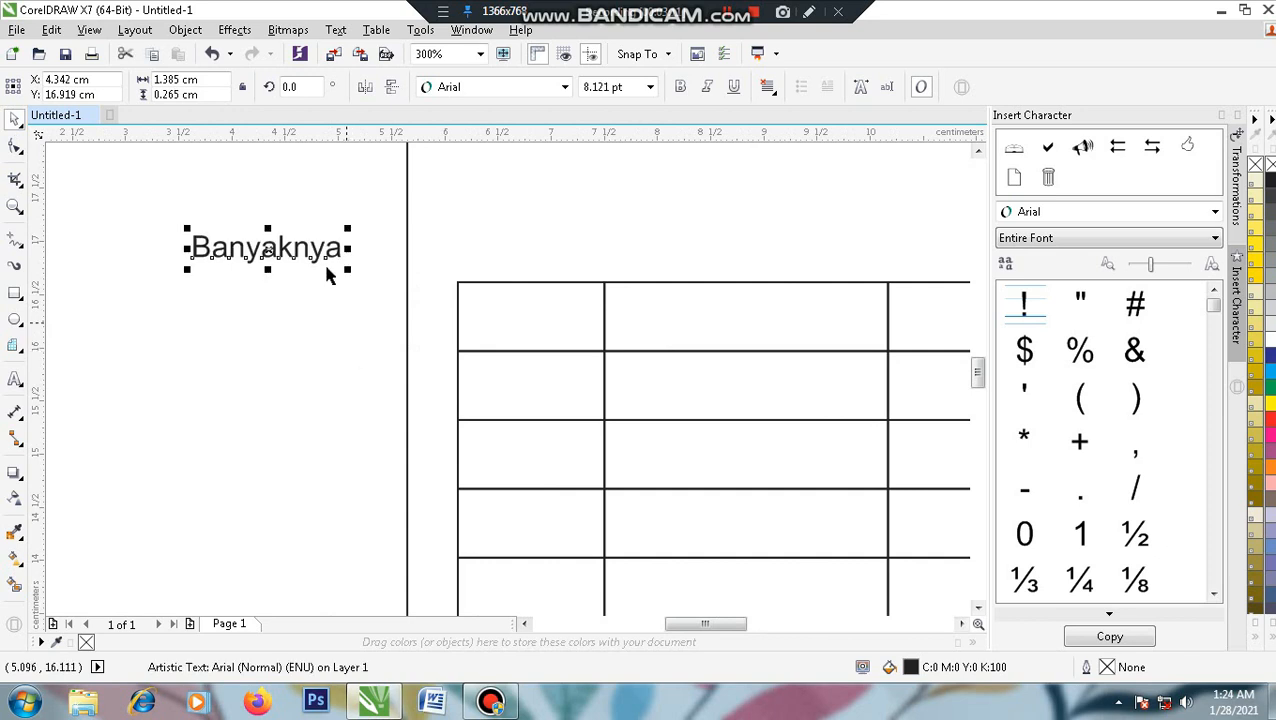
click(421, 284)
drag(322, 251, 481, 320)
- Centre Banyaknya horizontally and vertically in the top-left cell
shift+click(581, 283)
key(c)
key(e)
click(313, 331)
click(295, 321)
- Copy the heading into the second cell, retype it as 'Jenis Barang / Model' and centre it
right_click(481, 320)
double_click(481, 318)
double_click(481, 318)
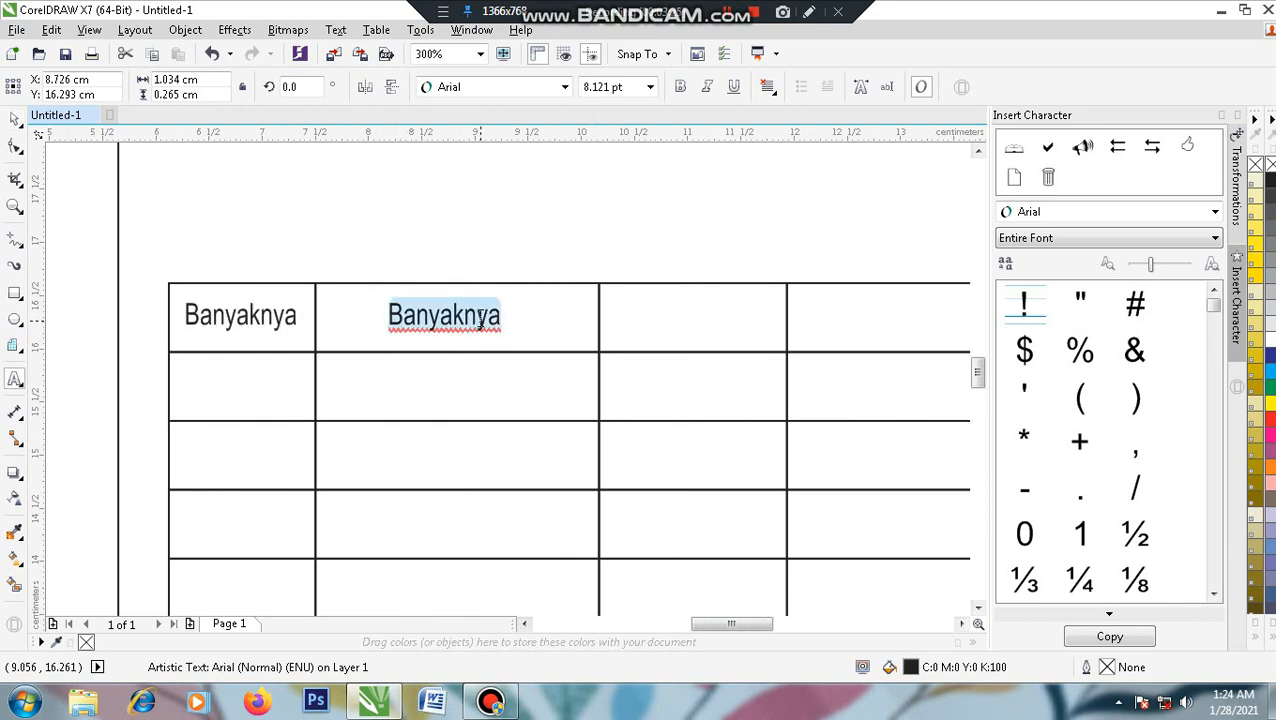
text(Jenis)
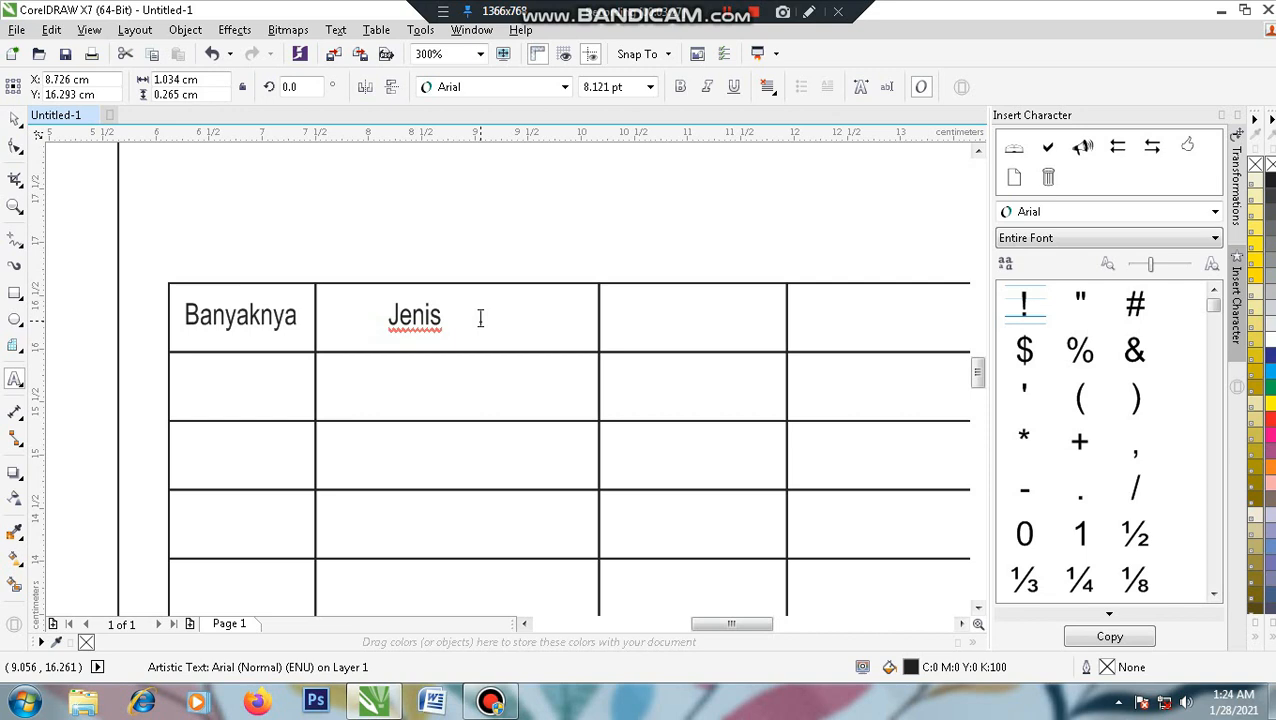
text( Barang / Mod)
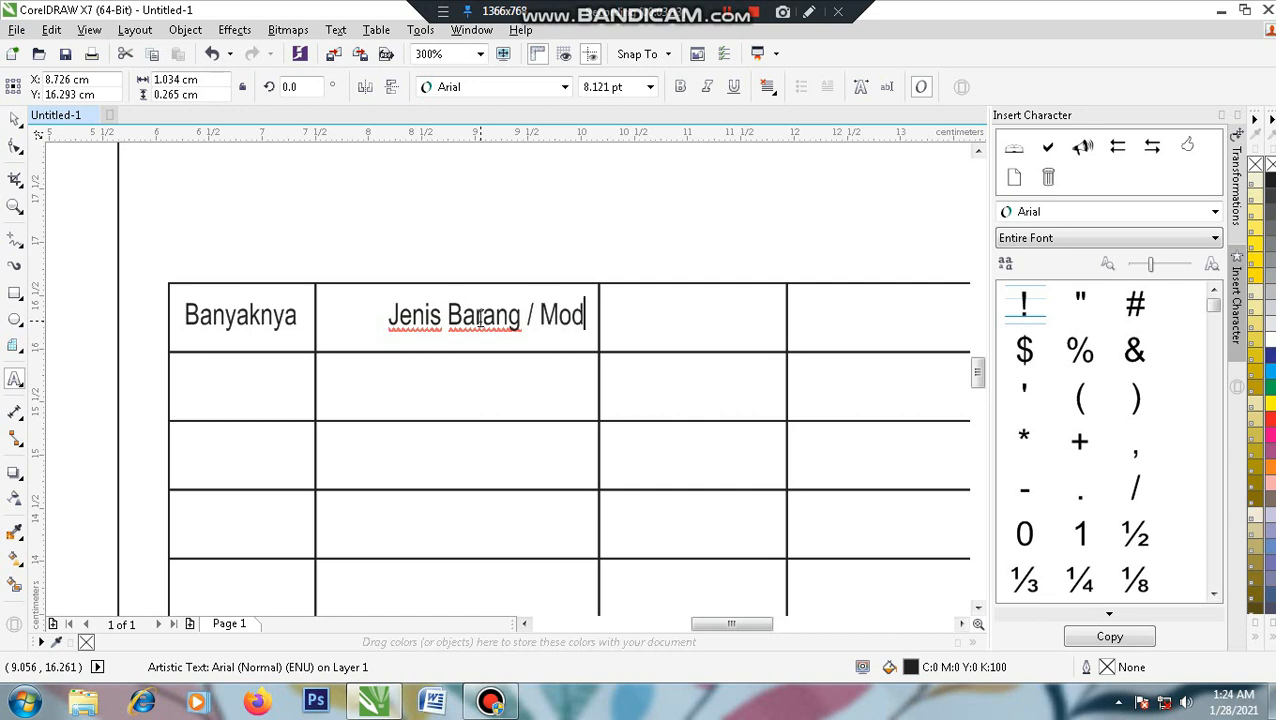
text(el)
click(14, 119)
shift+click(351, 315)
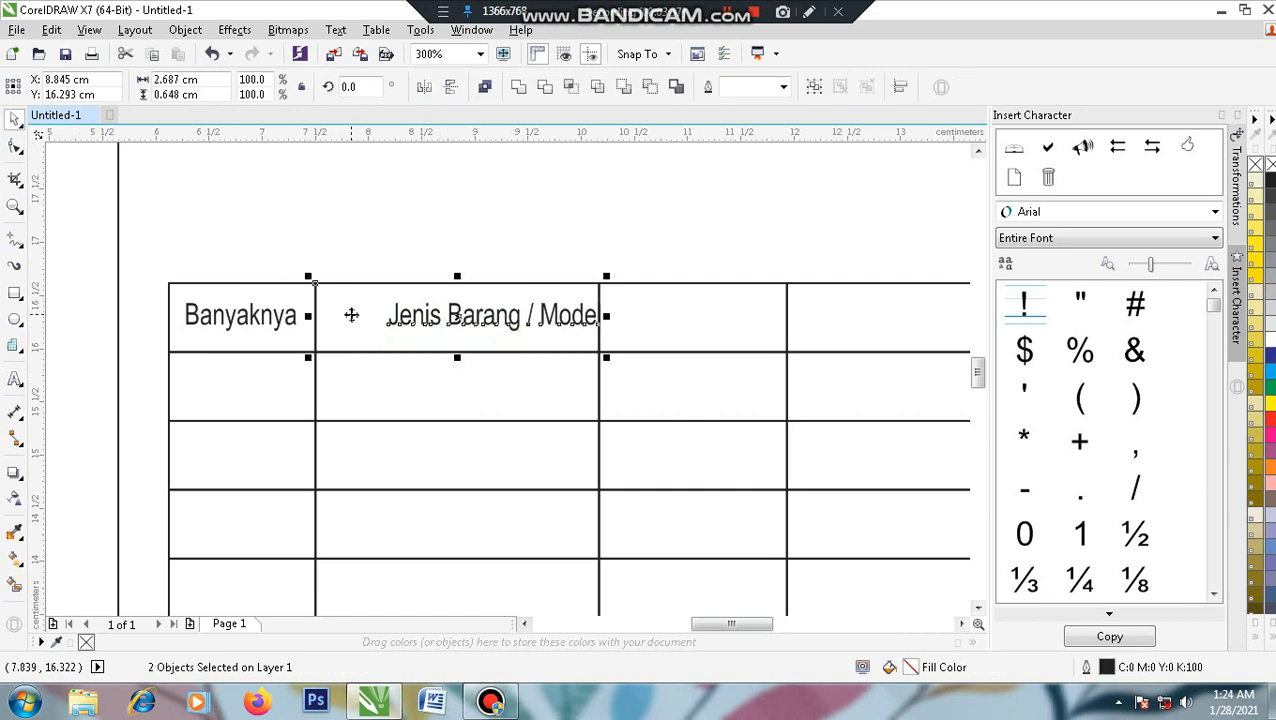
key(c)
click(482, 217)
- Copy the heading into the third header cell and retype it as 'Harga'
drag(554, 319, 643, 331)
click(490, 329)
right_click(643, 331)
double_click(643, 331)
key(ctrl+a)
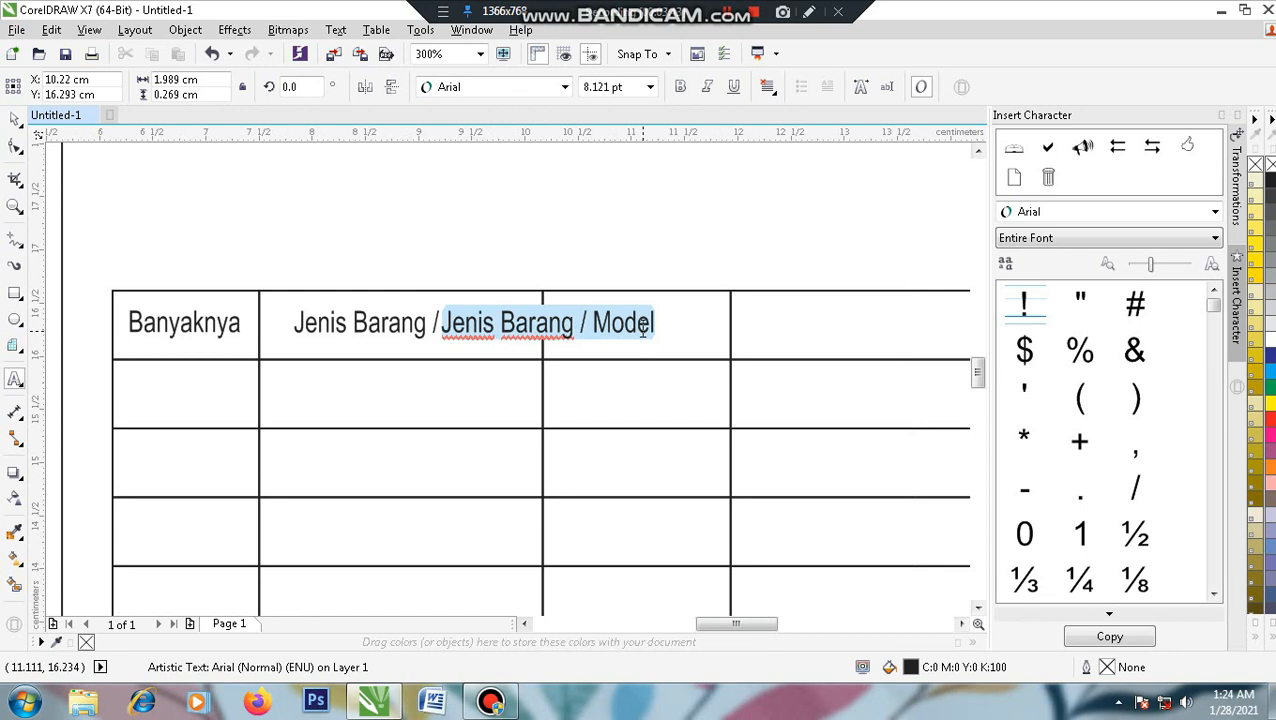
text(No)
click(15, 118)
drag(549, 329, 639, 329)
shift+click(696, 330)
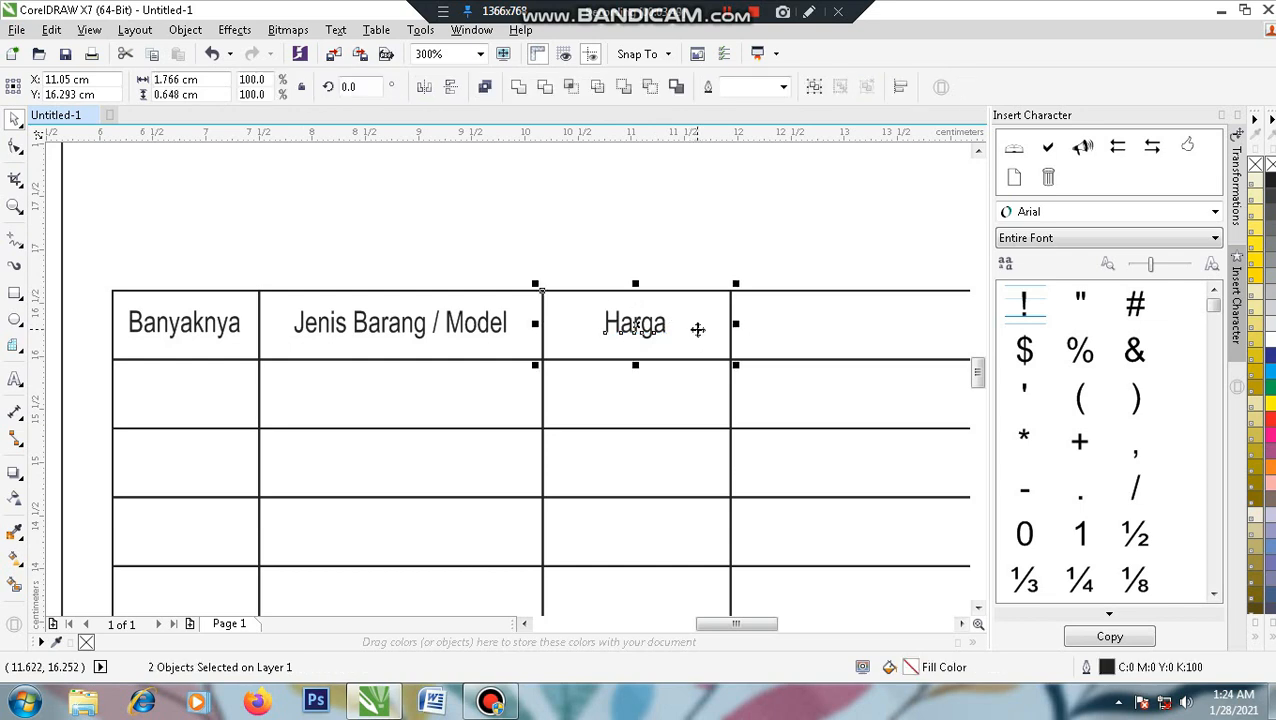
- Copy Harga into the fourth header cell and retype it as 'Jumlah'
click(778, 242)
drag(778, 242, 495, 268)
click(355, 328)
drag(355, 328, 590, 320)
double_click(590, 318)
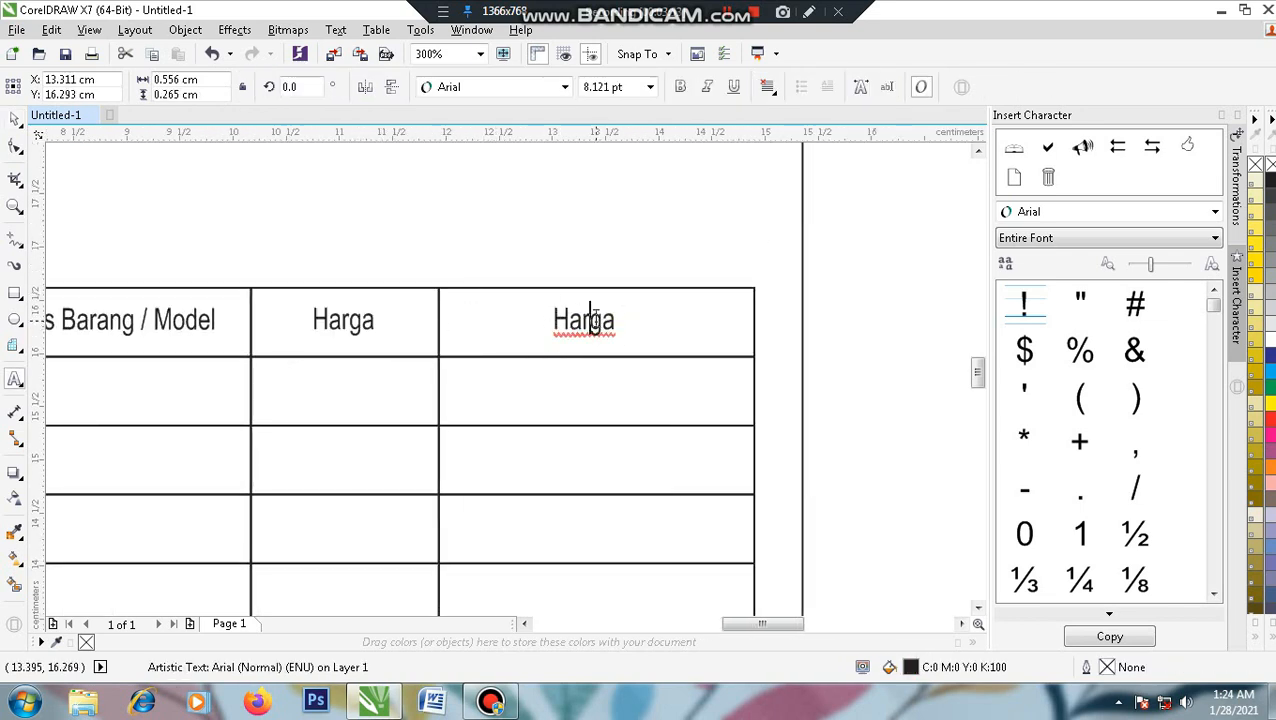
double_click(594, 318)
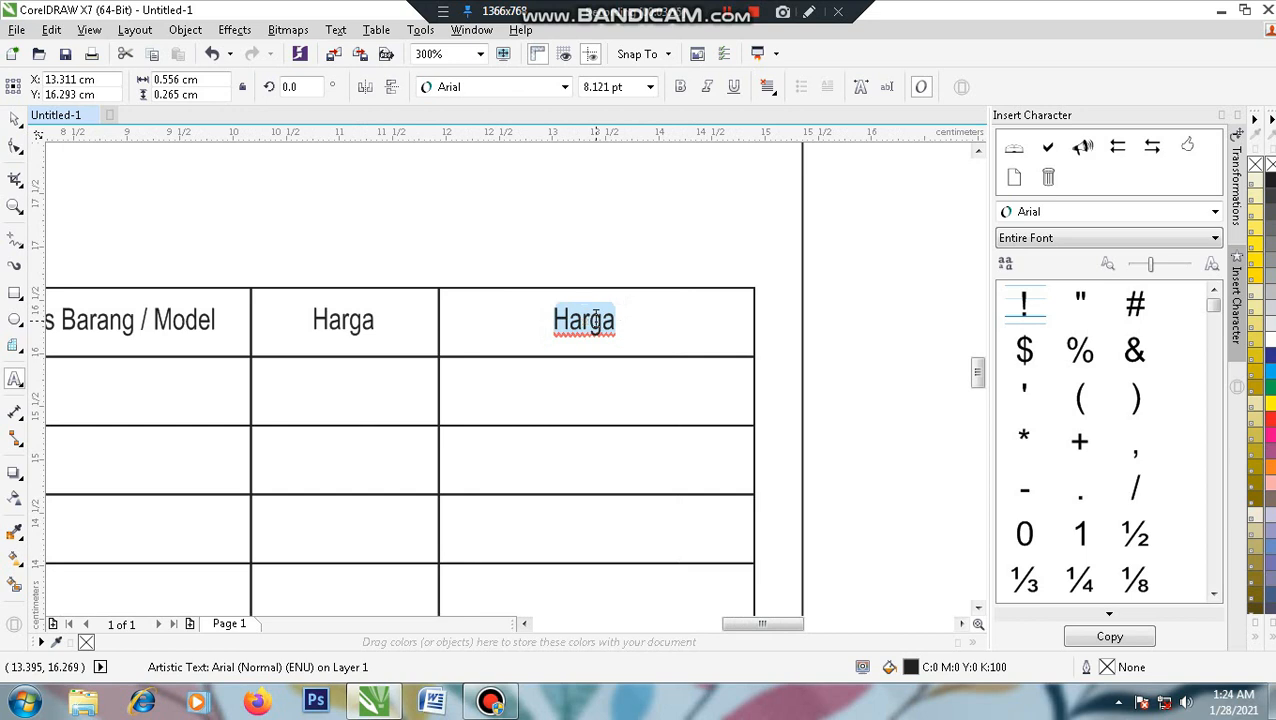
text(Jumlah)
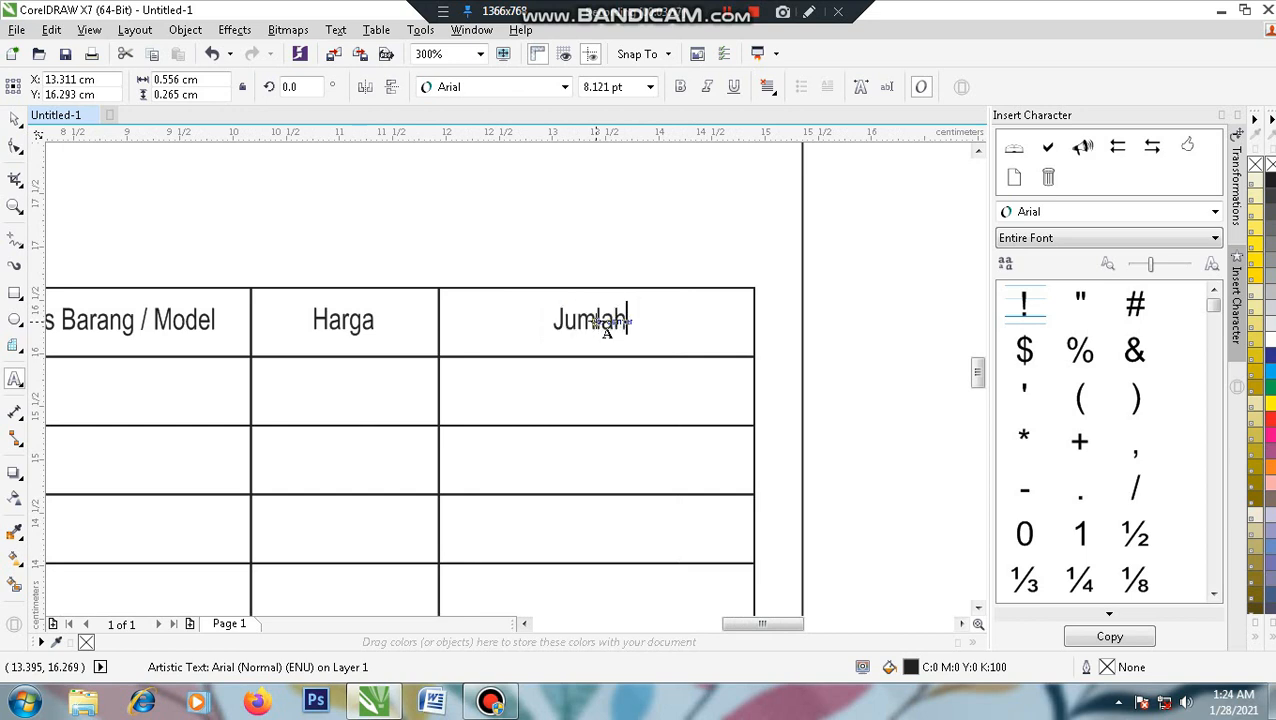
click(14, 120)
- Centre Jumlah in its cell and zoom out to 150% to see the whole table
shift+click(692, 332)
key(e)
key(c)
click(866, 331)
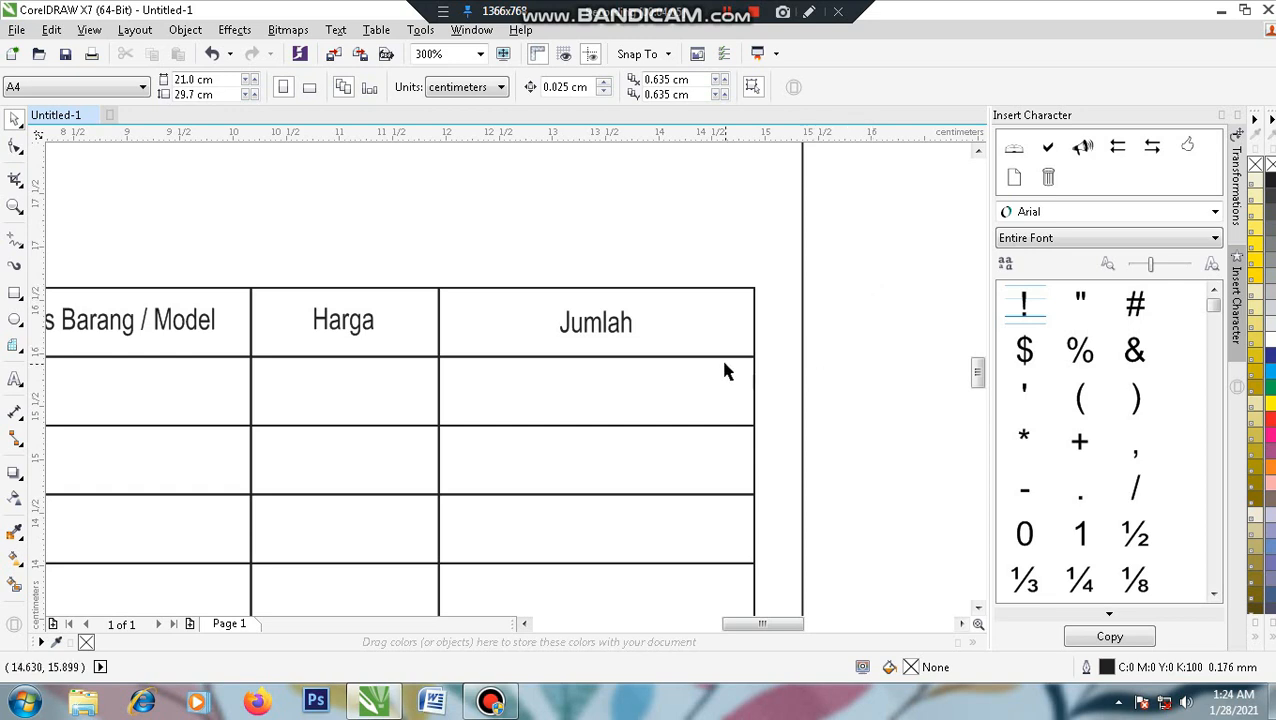
scroll(727, 372, down, 2)
drag(845, 407, 835, 341)
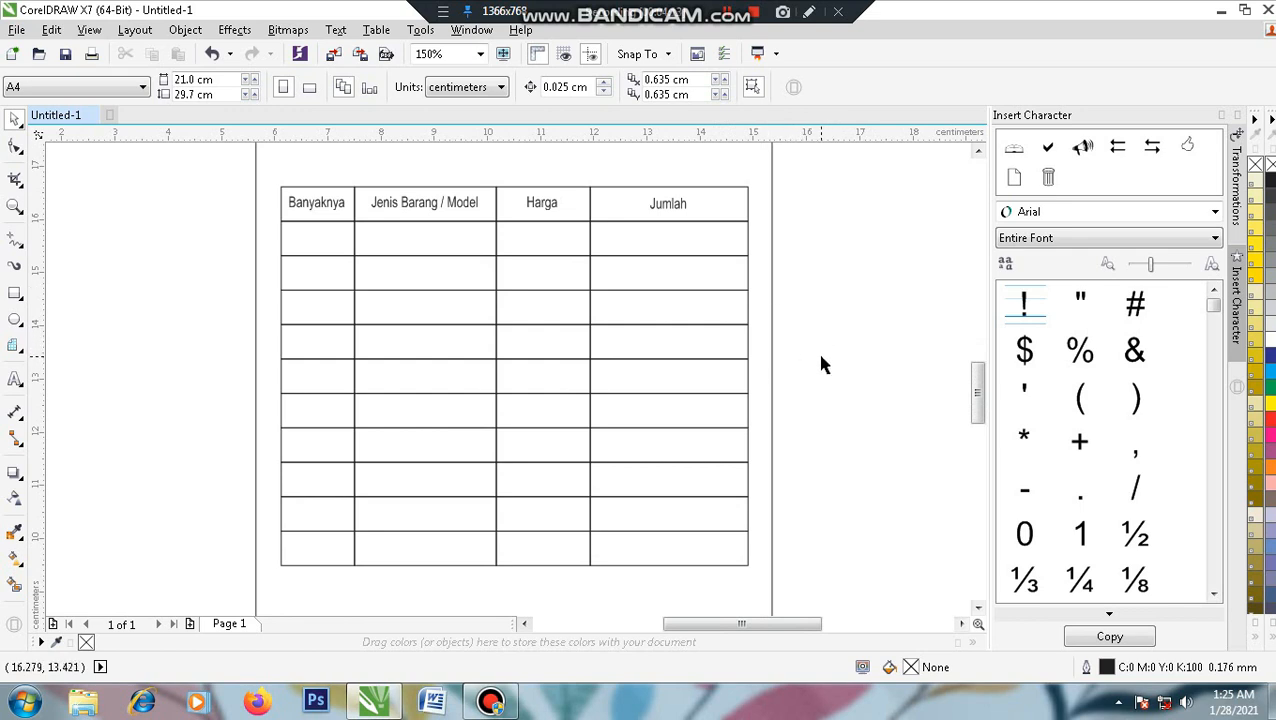
- Delete the bottom three rows' cell lines under Banyaknya, Jenis Barang / Model and Harga
click(549, 560)
shift+click(458, 549)
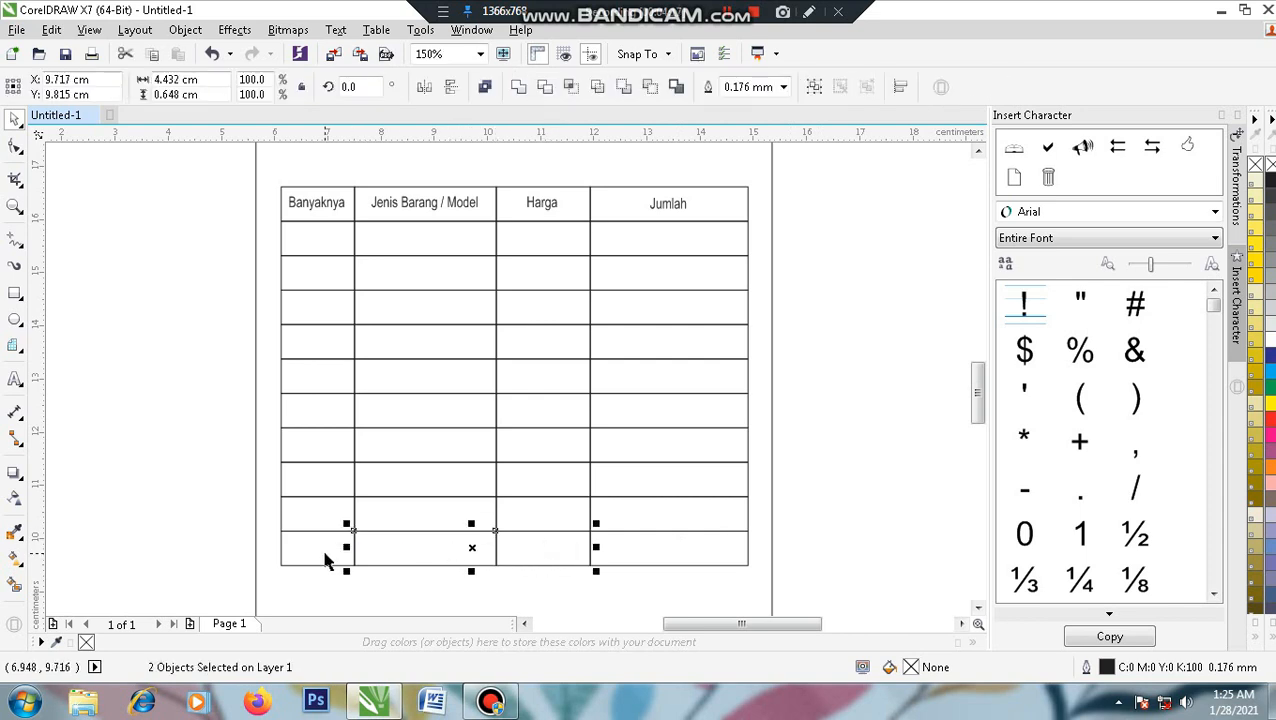
shift+click(322, 497)
drag(203, 455, 604, 589)
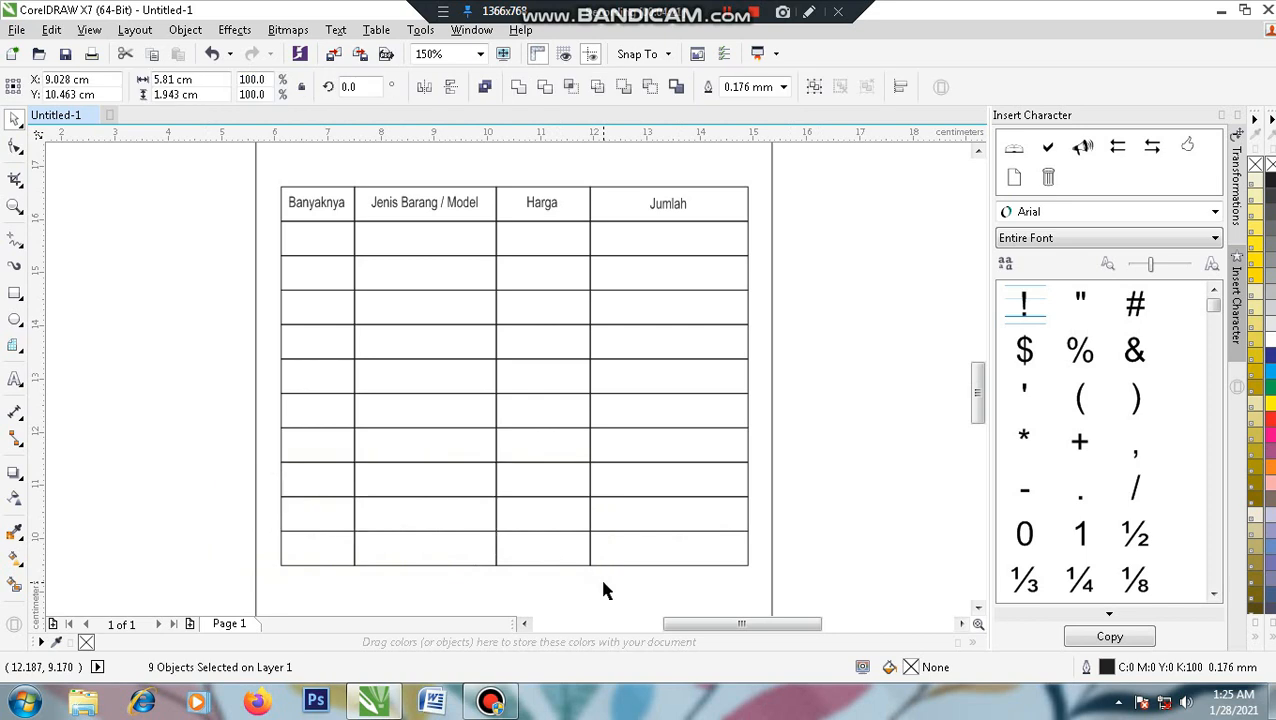
key(Delete)
drag(880, 424, 880, 422)
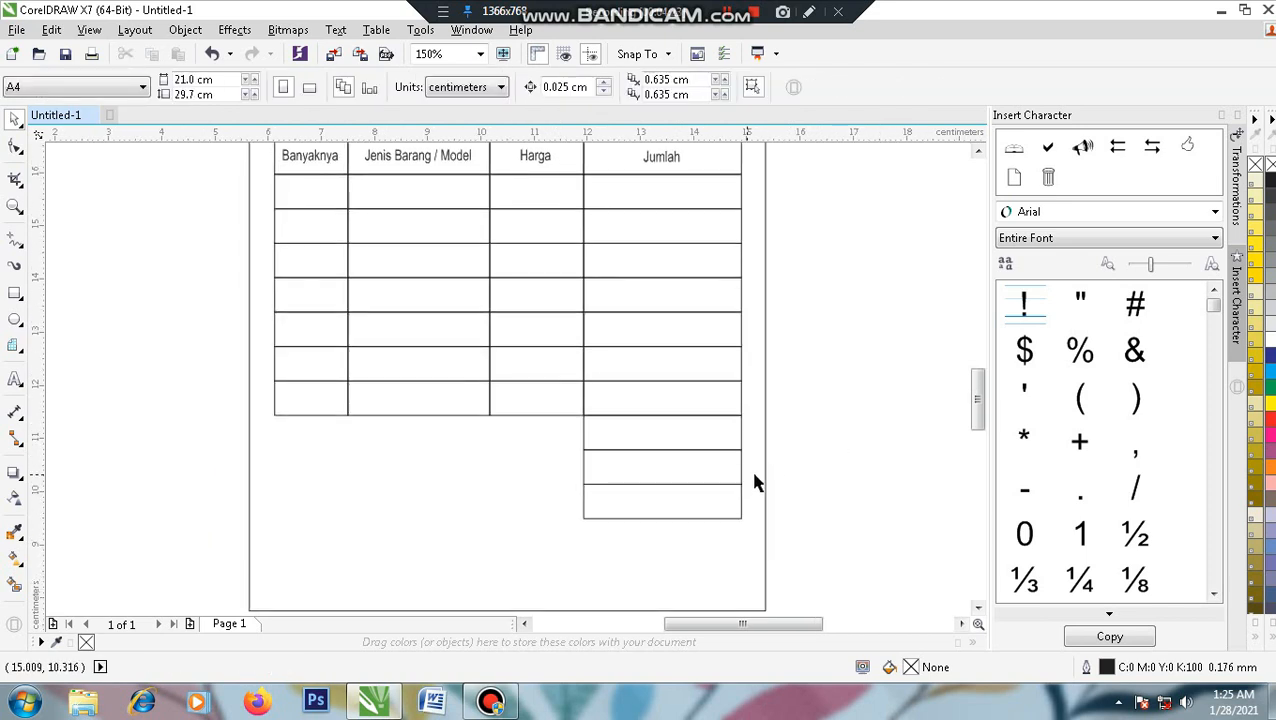
drag(677, 165, 665, 157)
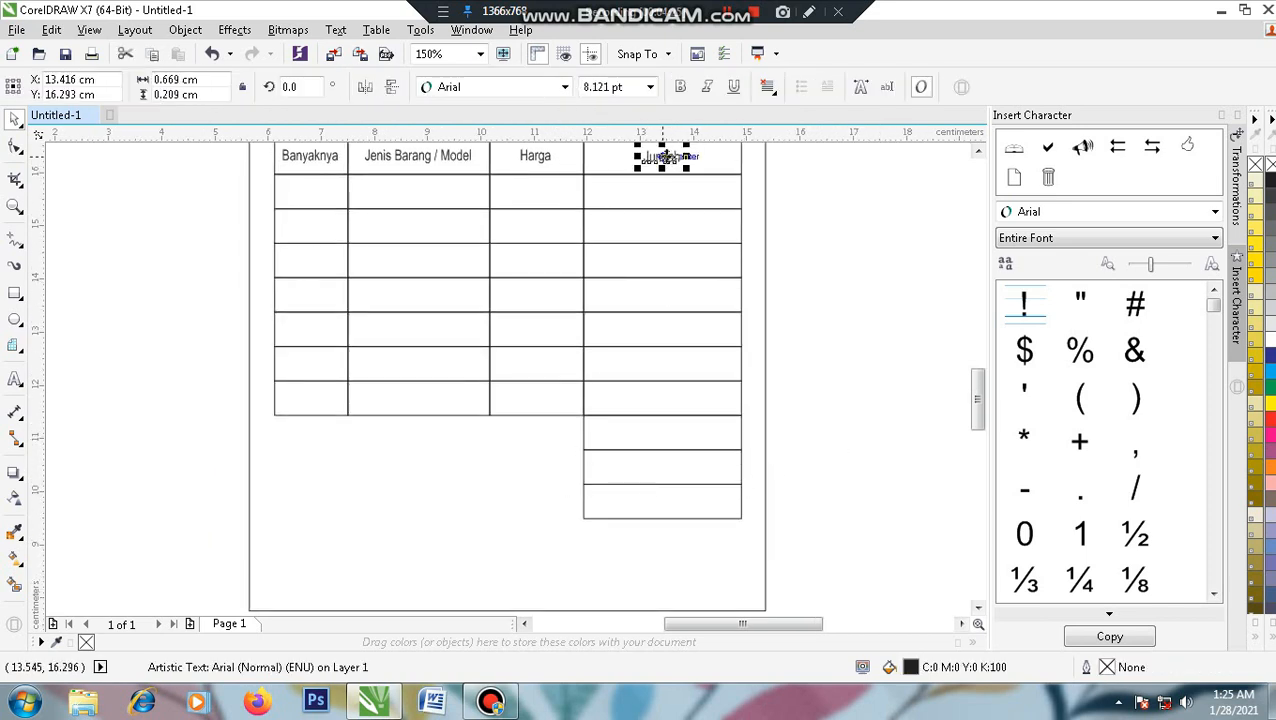
- Type 'Jumlah Rp.' below the table, shrink it and move it near the extra rows
scroll(529, 517, up, 2)
click(15, 378)
click(355, 405)
click(283, 425)
text(Juml)
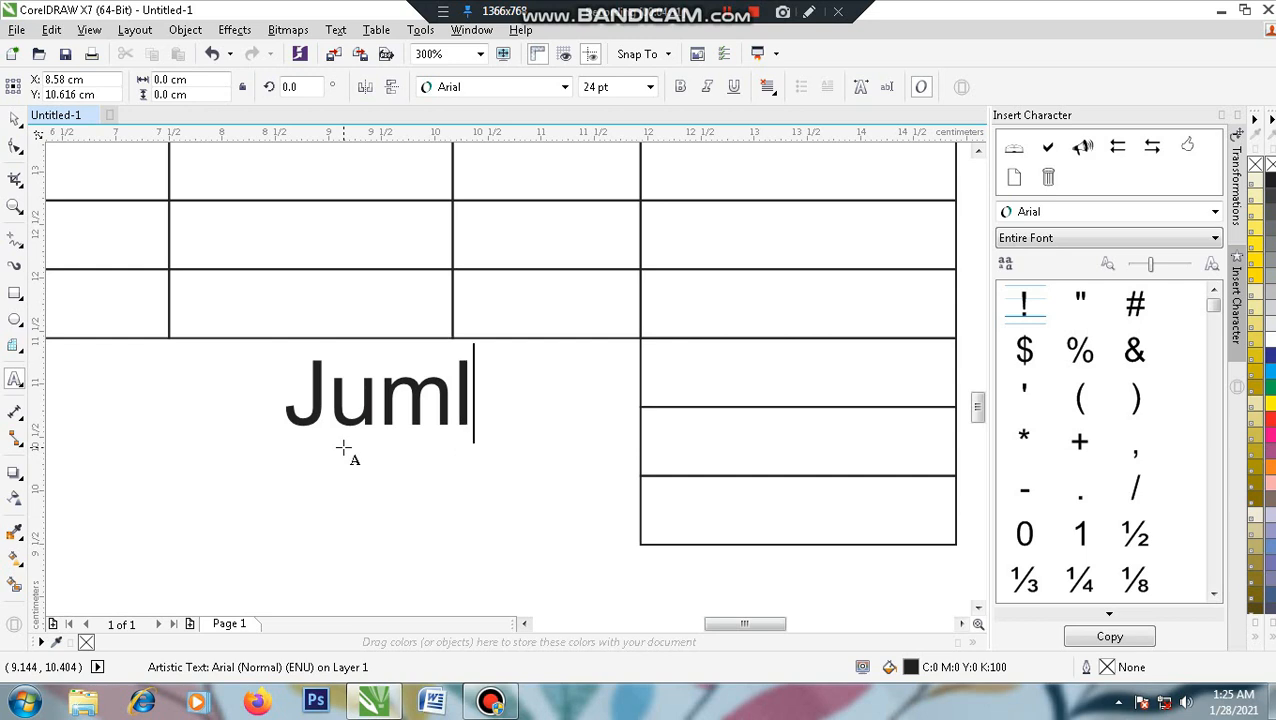
text(ah )
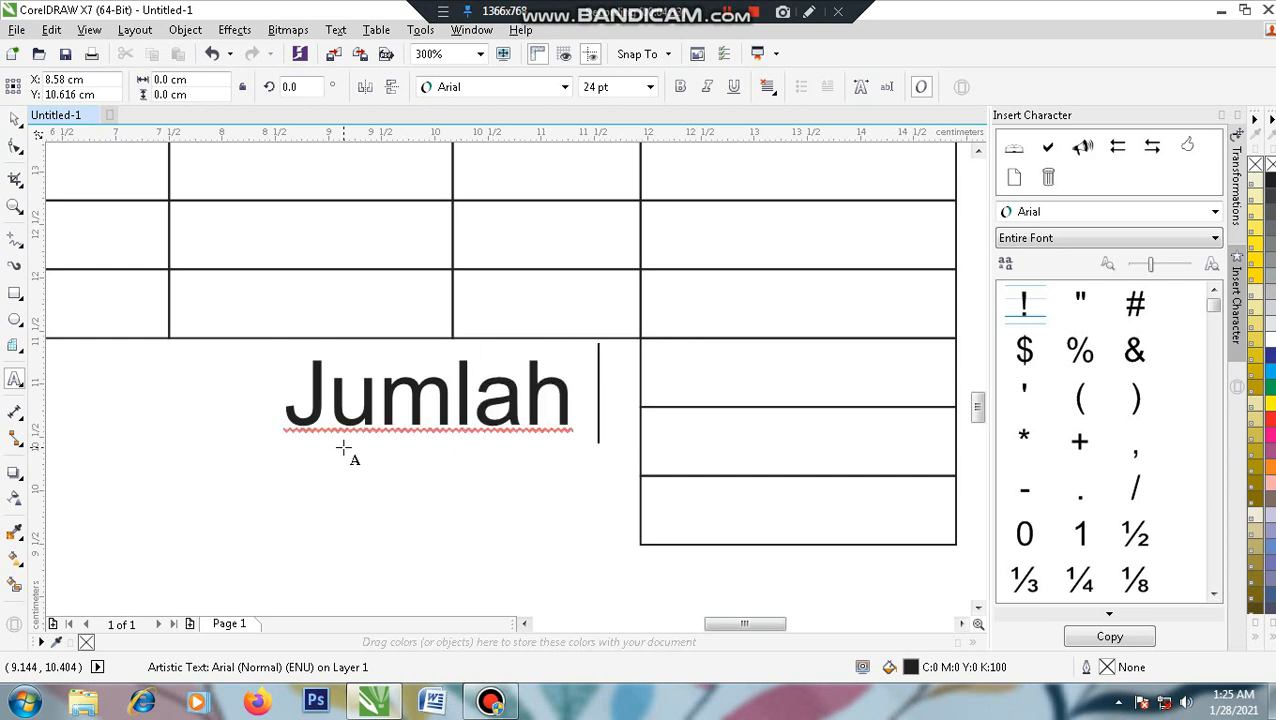
text(Rp.)
key(ctrl+space)
drag(737, 450, 497, 440)
drag(437, 374, 571, 374)
- Set the Jumlah Rp. label's font size to 8 pt
scroll(573, 372, down, 2)
scroll(573, 372, up, 2)
click(695, 177)
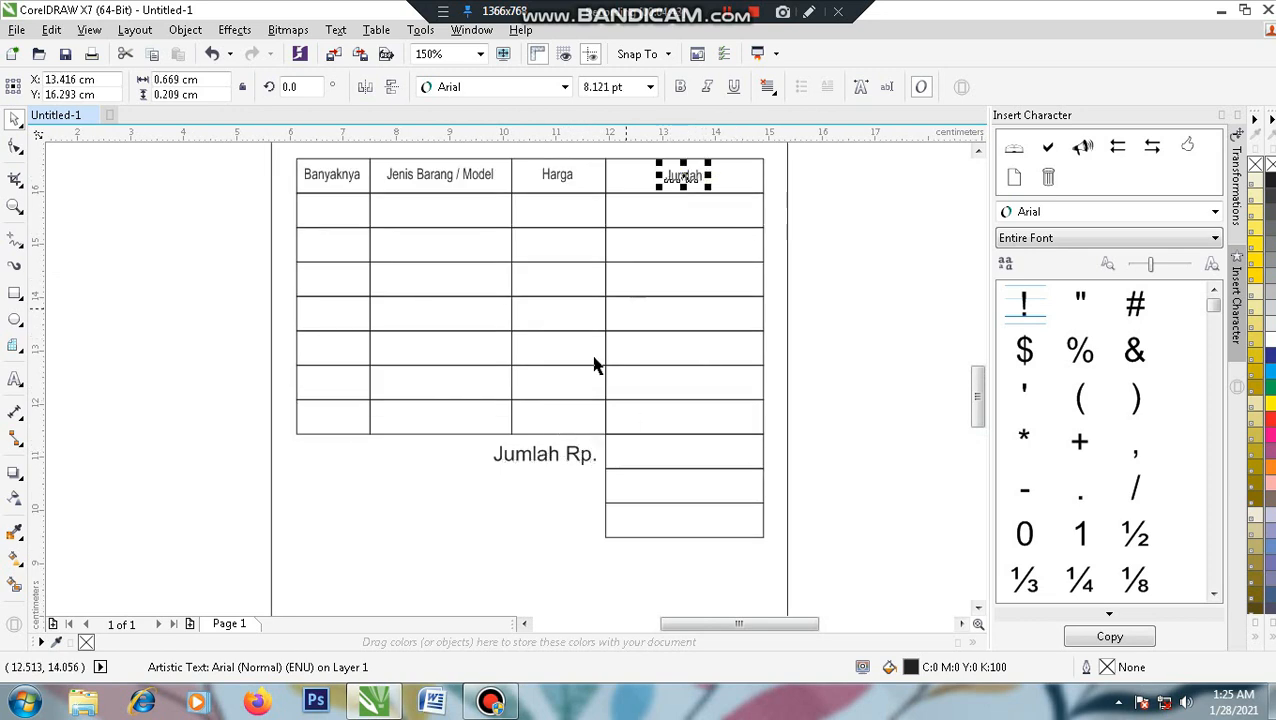
click(560, 455)
click(615, 87)
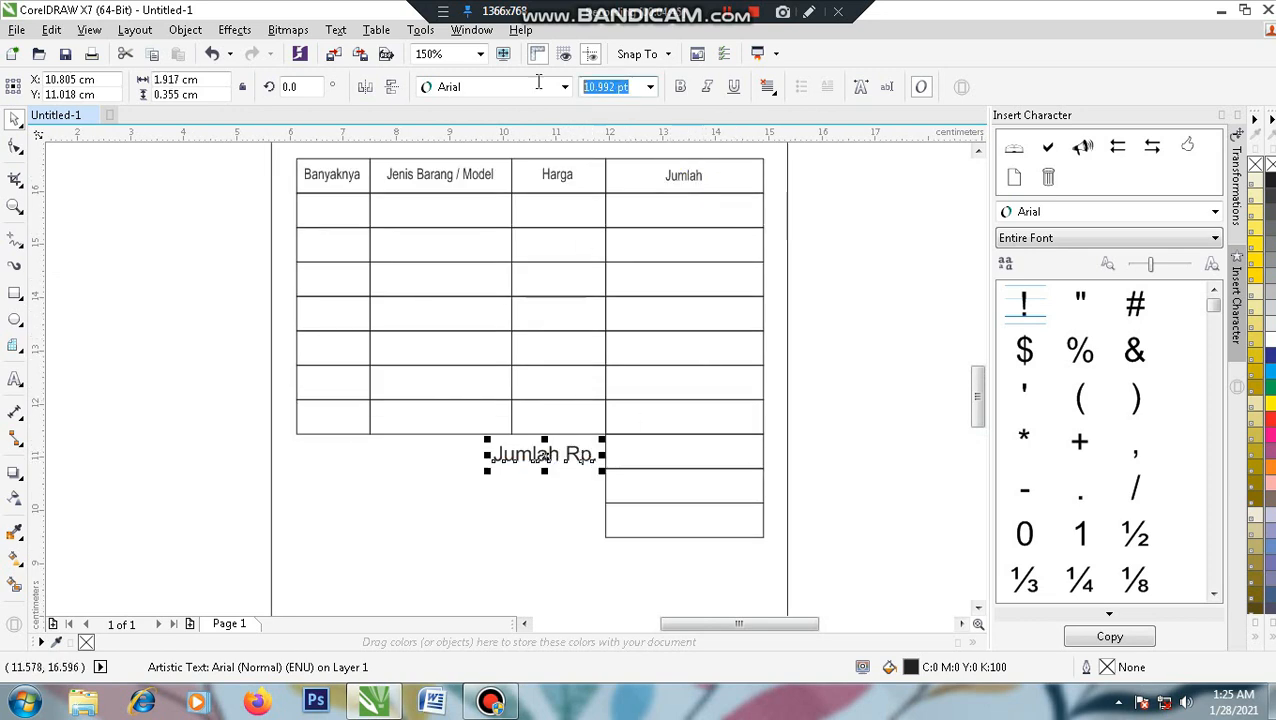
text(8)
key(Return)
- Place Jumlah Rp. beside the first extra Jumlah row, vertically centred on it
scroll(567, 460, up, 2)
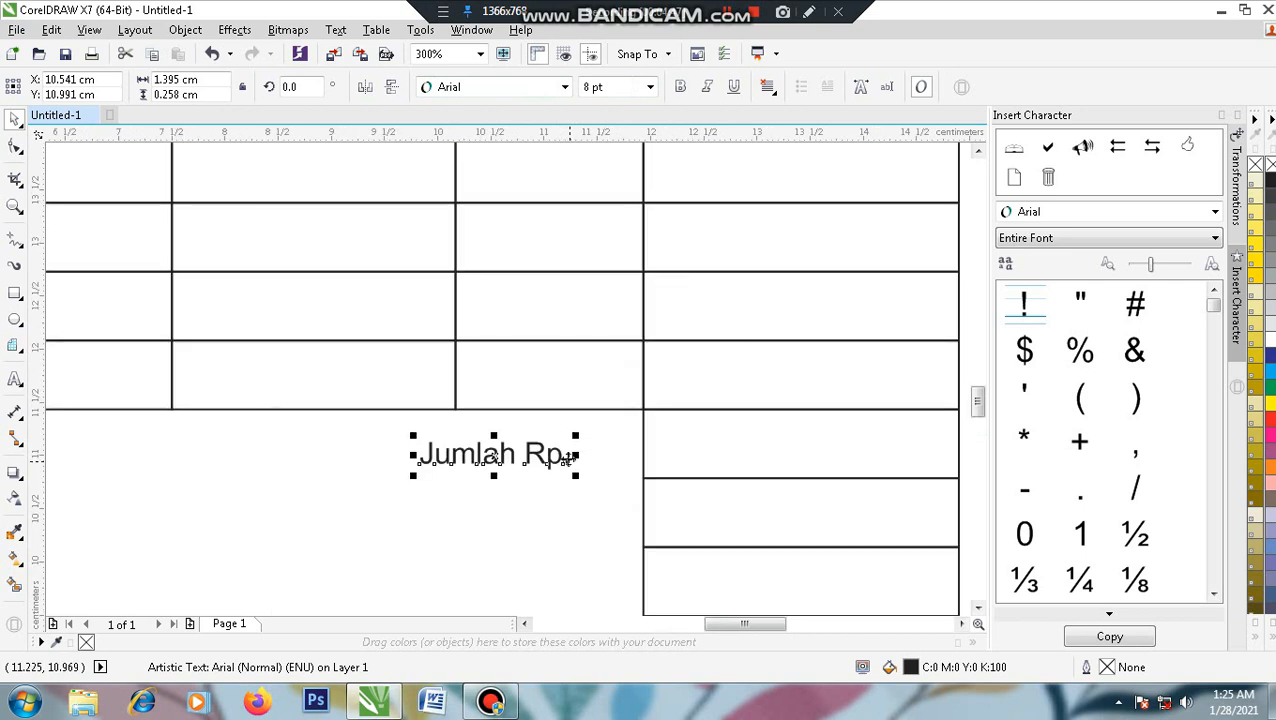
drag(555, 465, 574, 307)
shift+click(712, 441)
key(e)
click(886, 325)
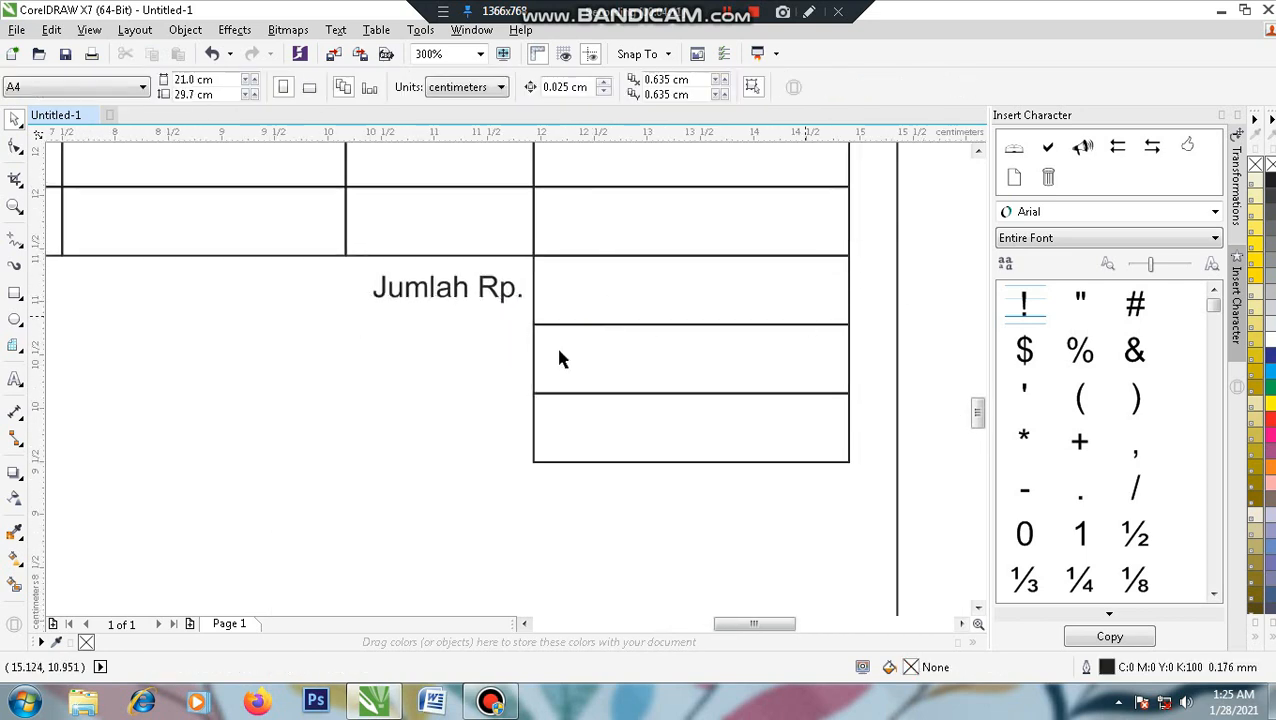
click(480, 300)
drag(470, 288, 456, 288)
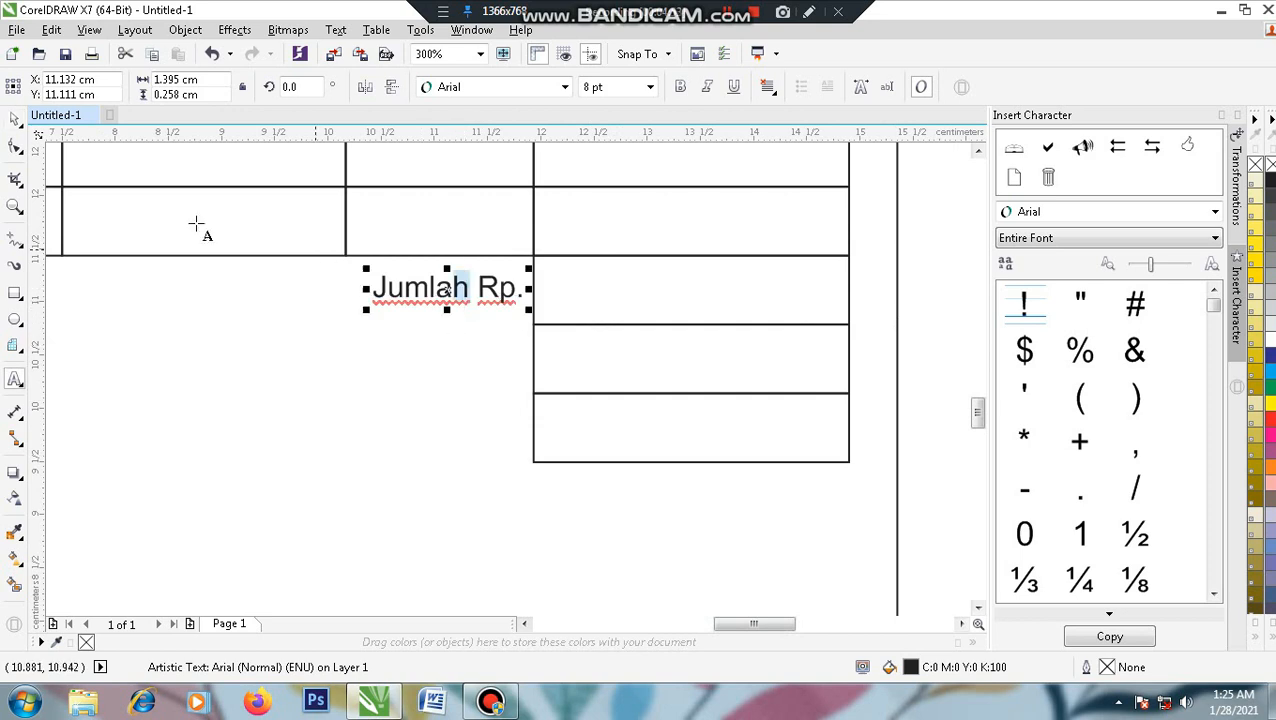
- Copy Jumlah Rp. into the row below, rename it 'Dp Rp.', and centre it on that row's cell
click(14, 124)
drag(483, 288, 371, 338)
double_click(477, 339)
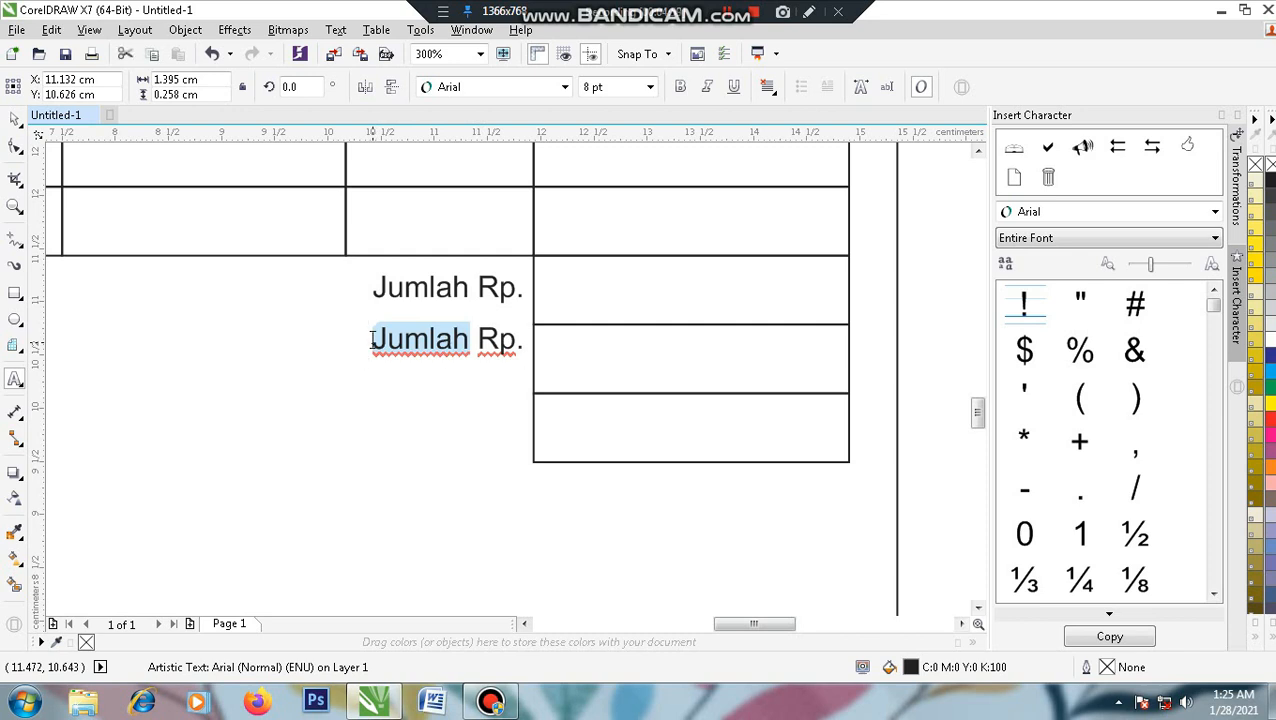
text(Dp)
click(15, 118)
shift+click(577, 357)
key(e)
click(924, 340)
- Copy Dp Rp. into the bottom row and retype it as 'Sisa yang harus dobayar Rp.'
click(456, 362)
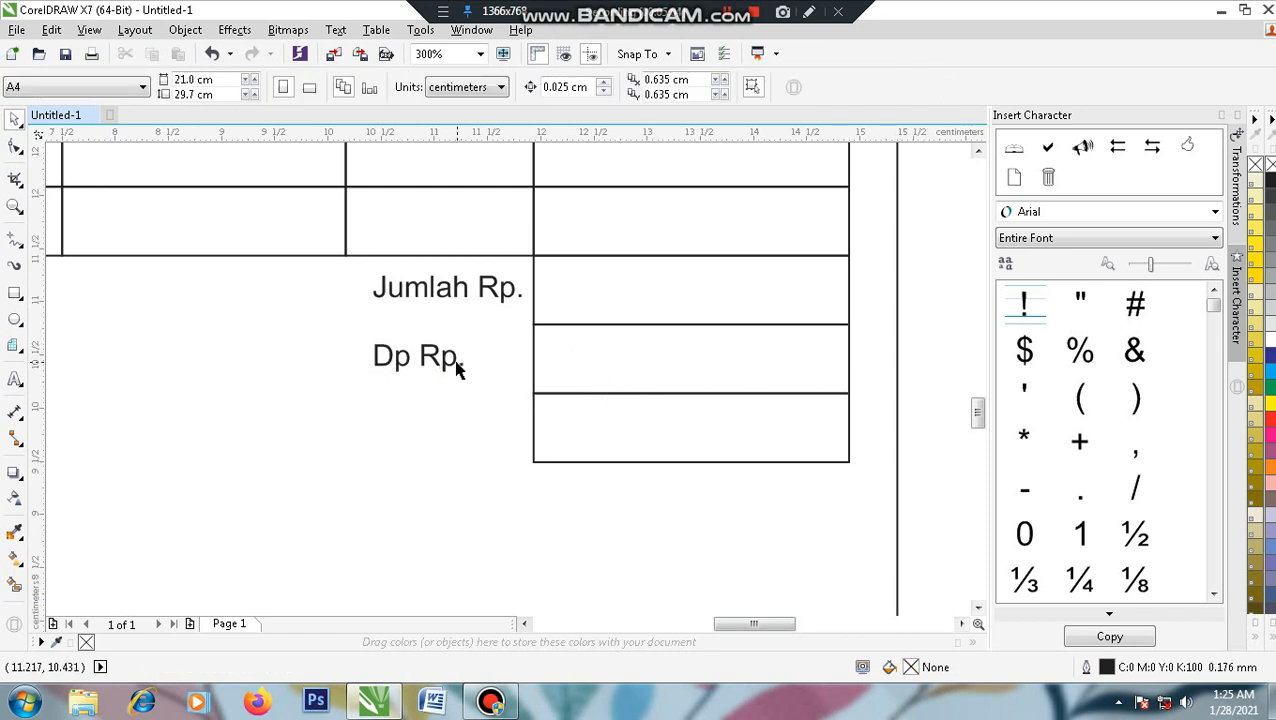
shift+click(447, 297)
click(930, 352)
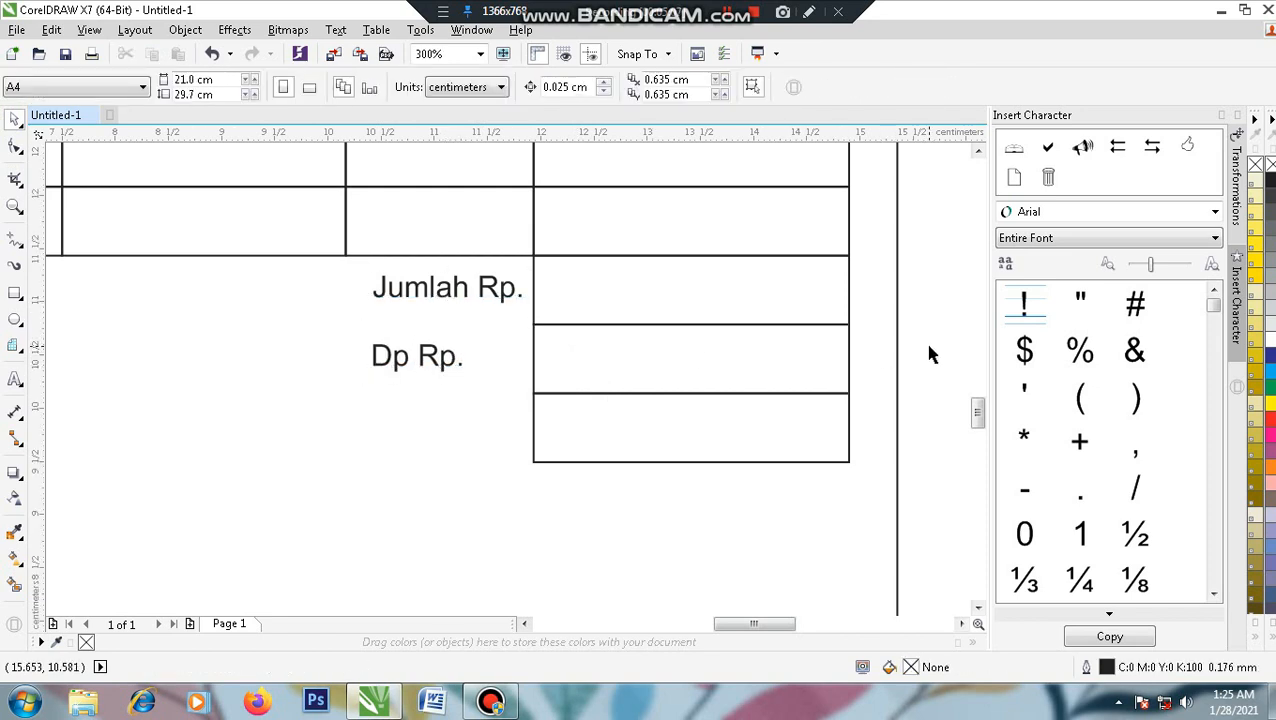
click(445, 362)
drag(447, 364, 440, 430)
double_click(440, 428)
key(ctrl+a)
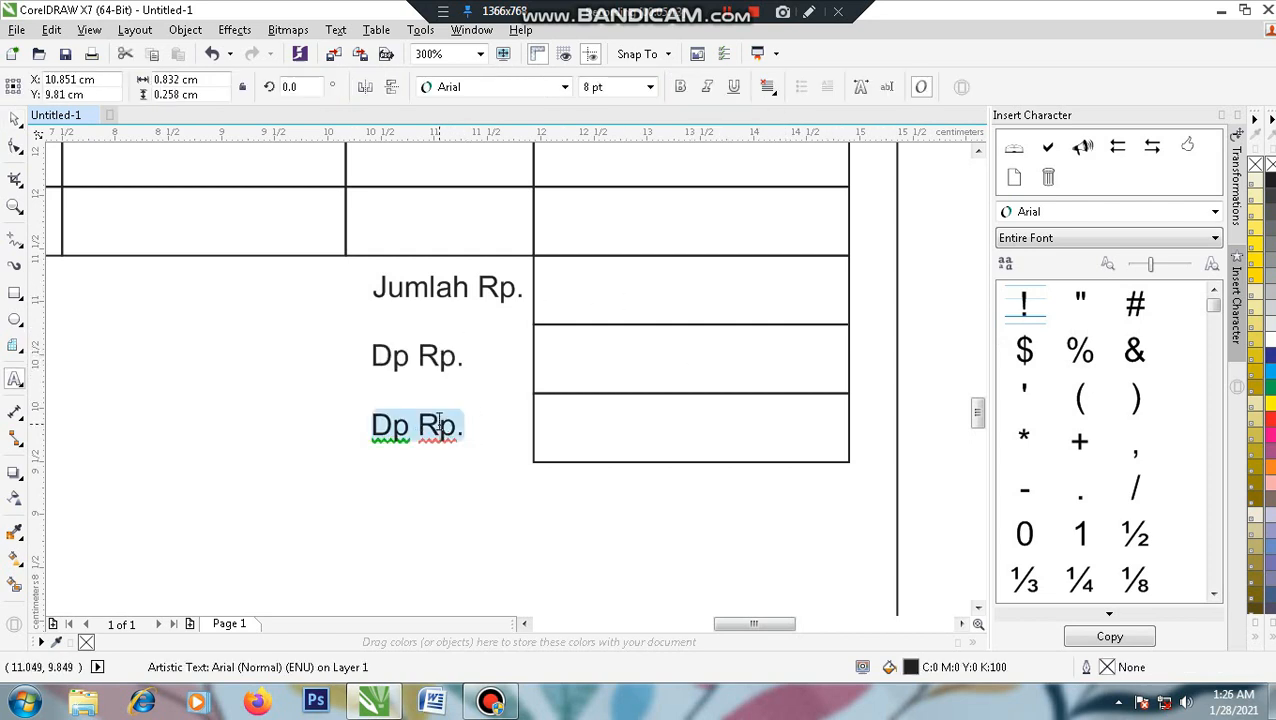
text(Sisa )
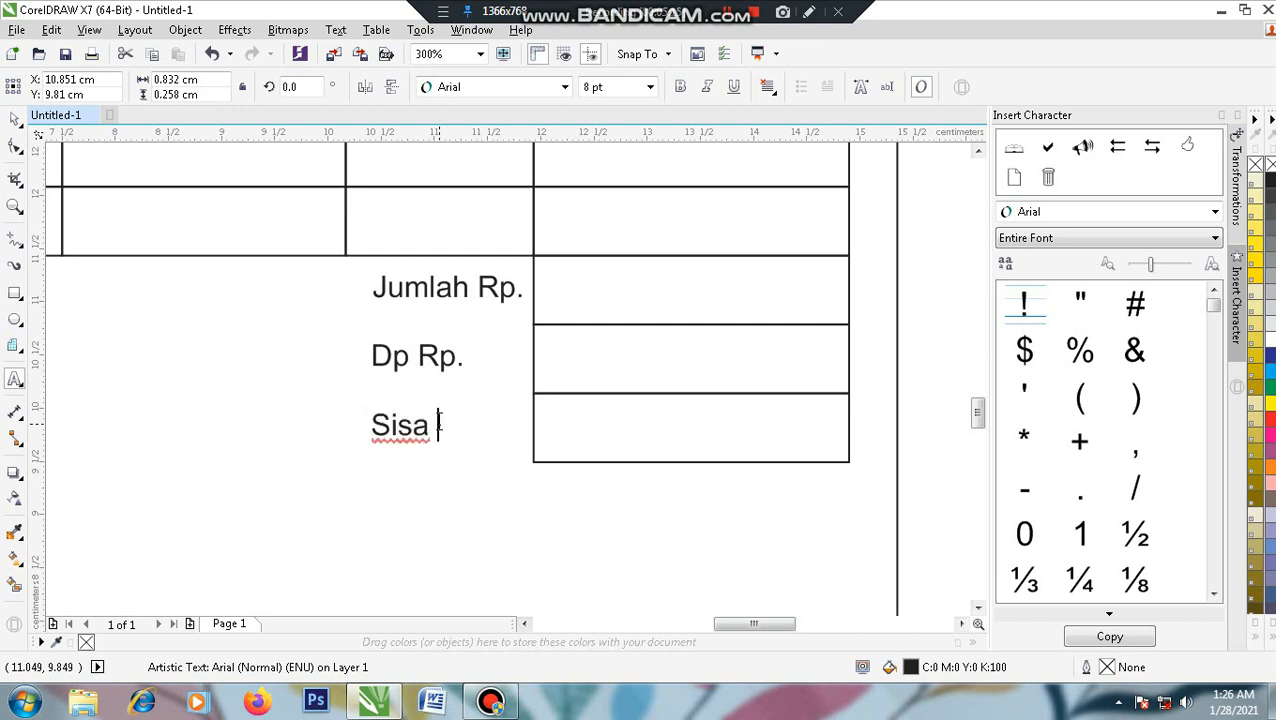
text(yang harus )
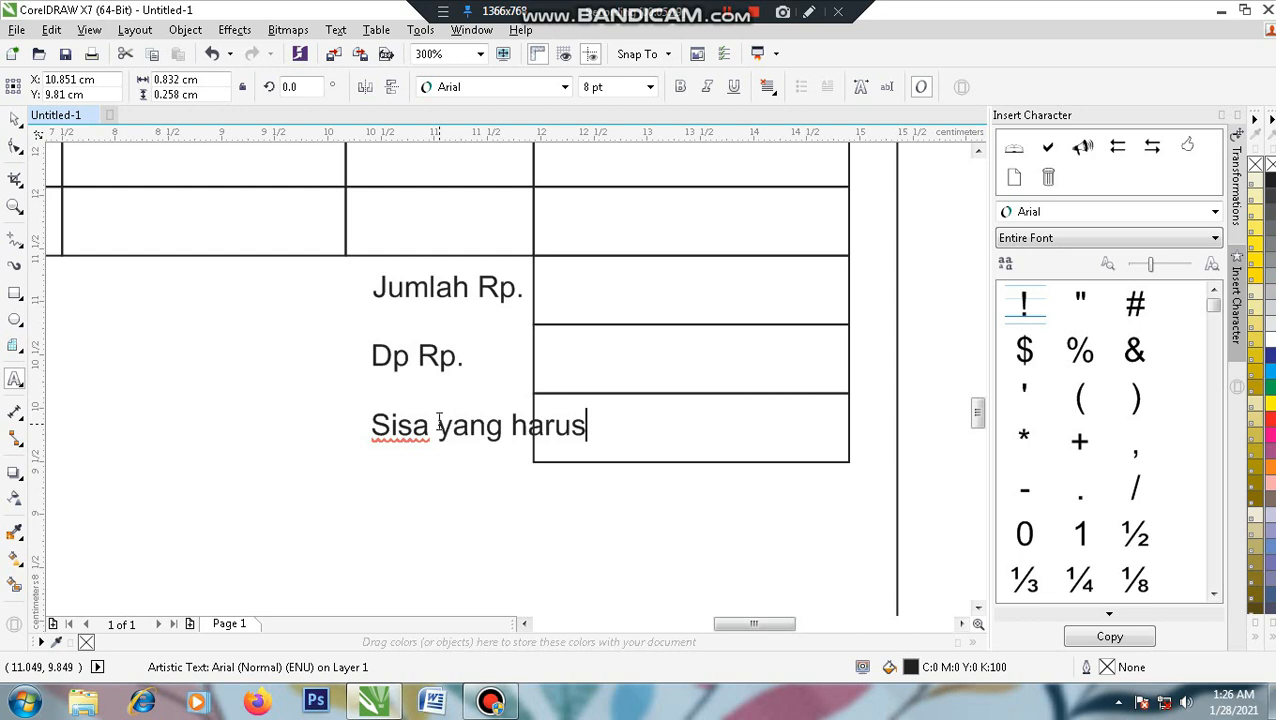
text(do)
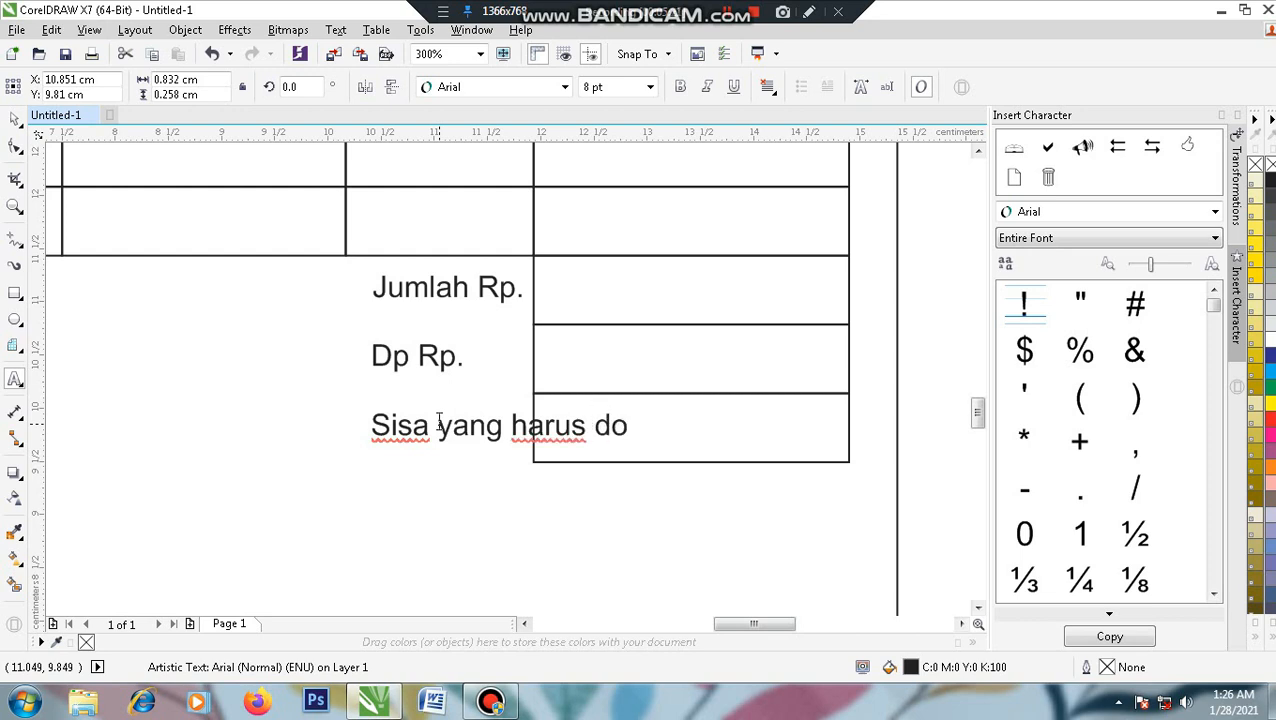
key(BackSpace)
text(ibaya)
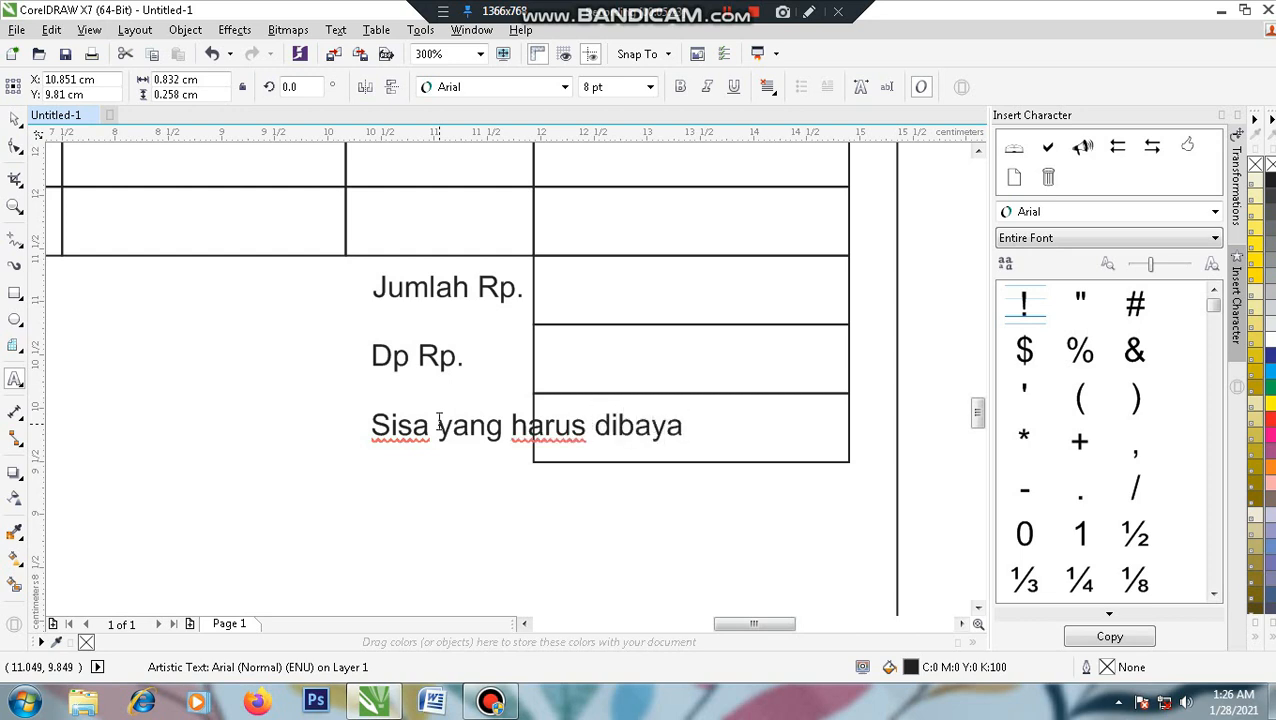
text(r Rp.)
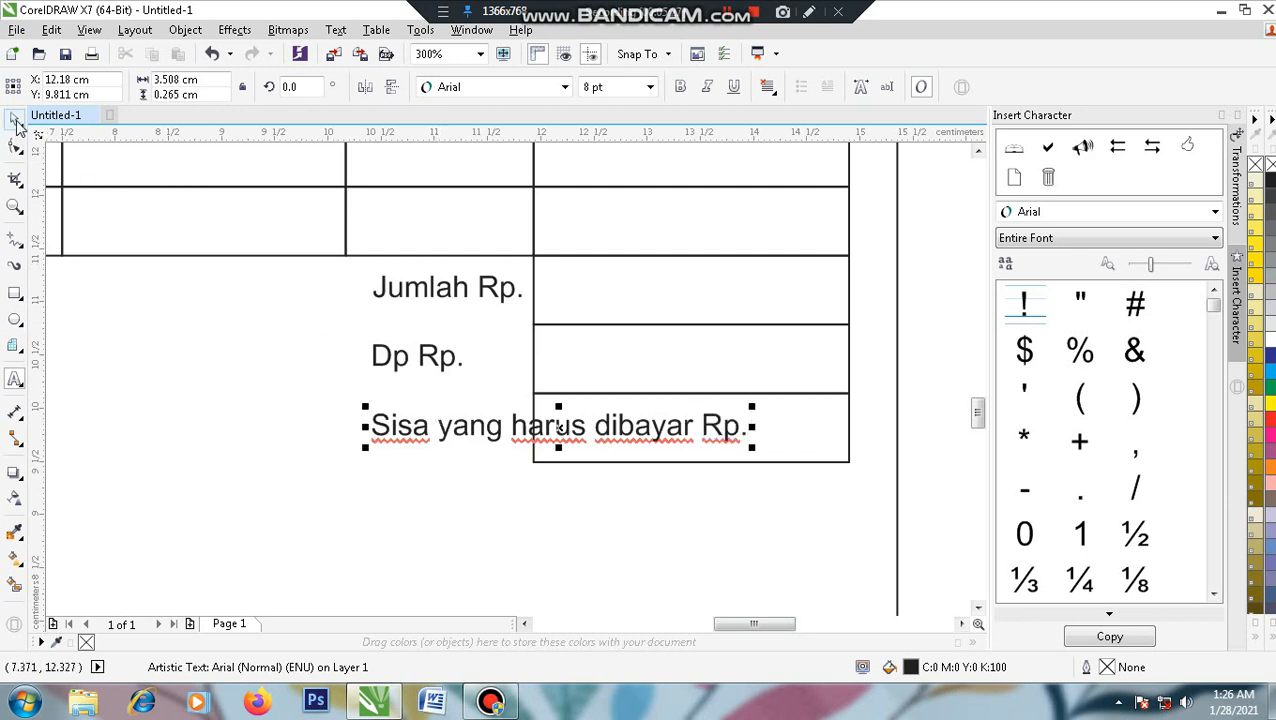
key(ctrl+space)
- Right-align the new bottom label and Dp Rp. with Jumlah Rp
shift+click(512, 296)
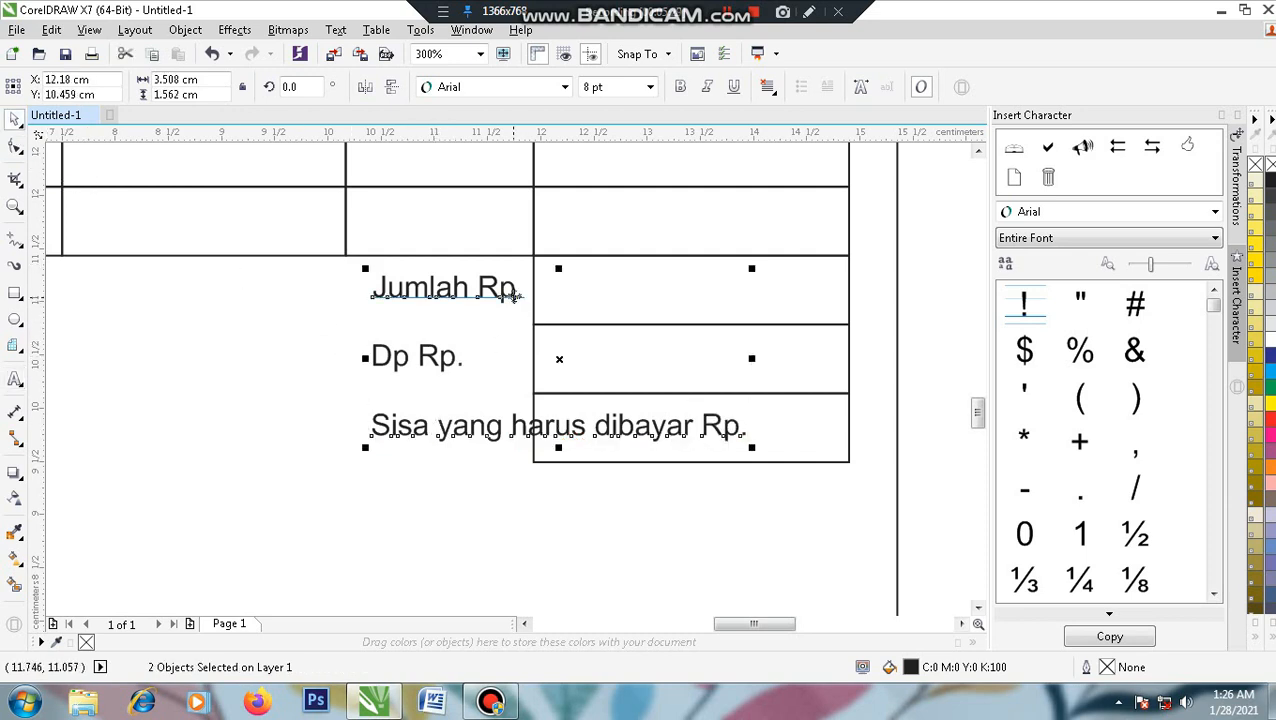
key(r)
key(Escape)
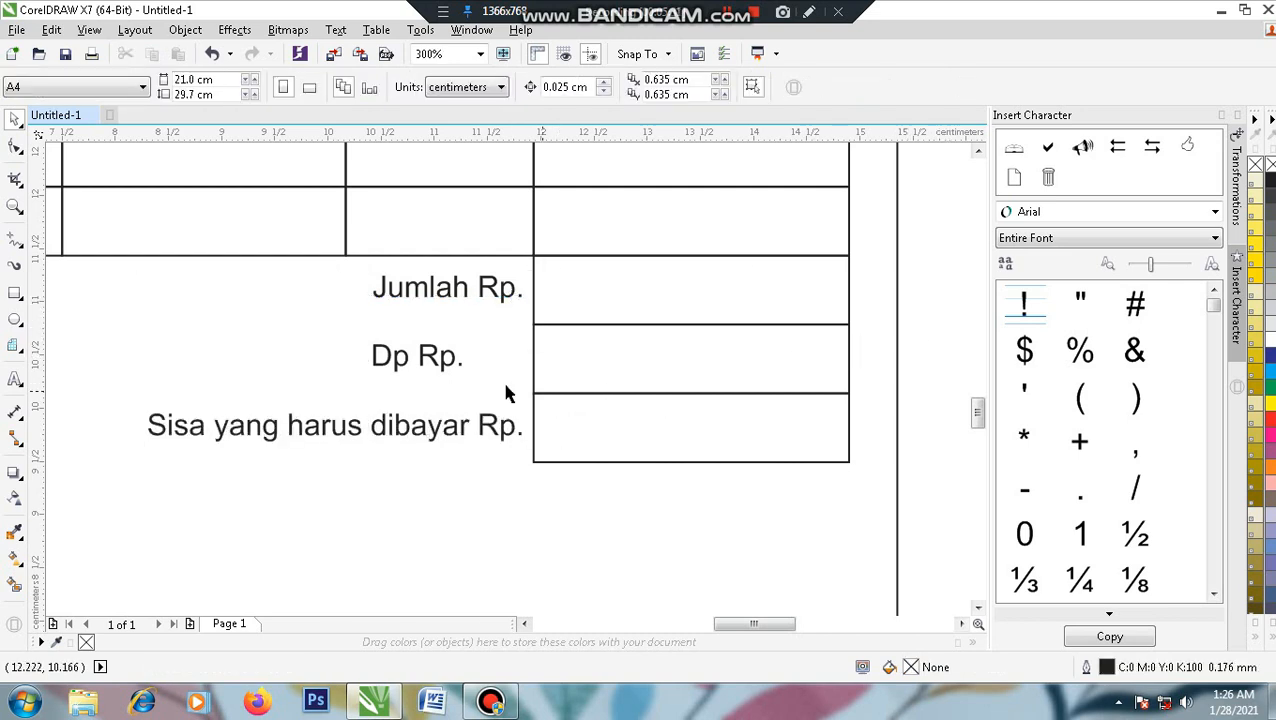
click(453, 374)
shift+click(505, 293)
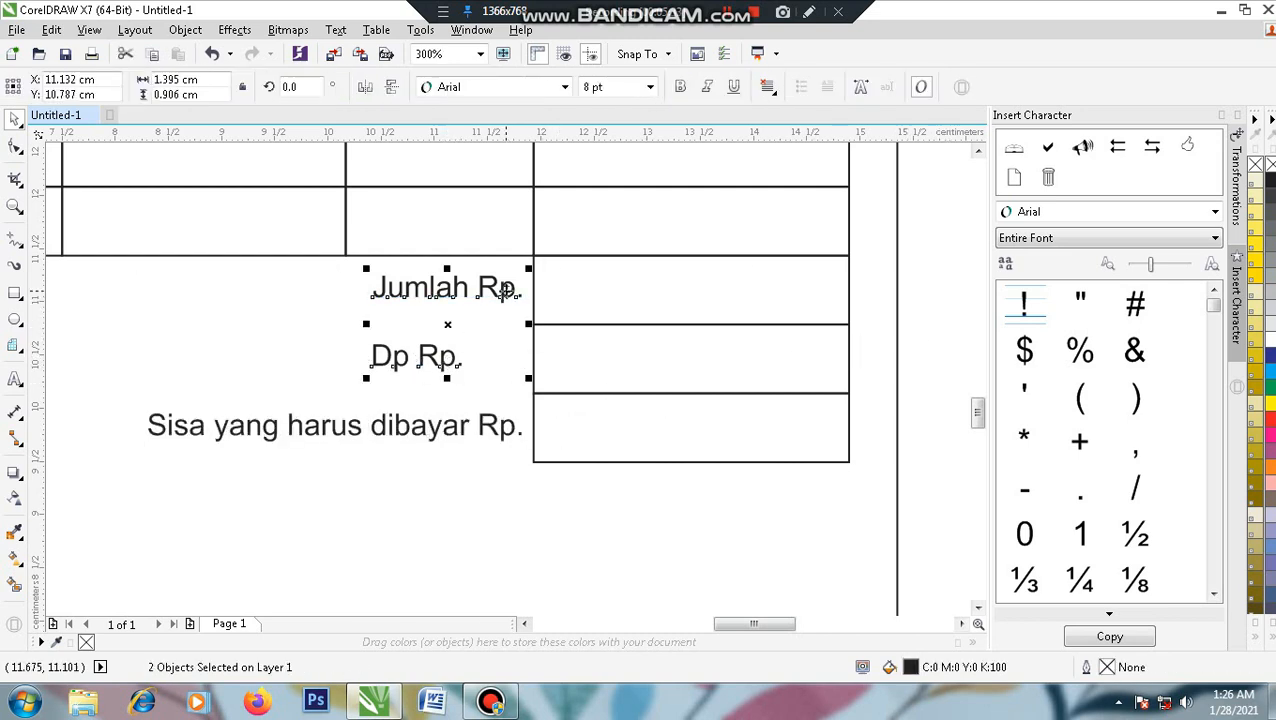
key(r)
key(Escape)
- Zoom out and marquee-select the whole item table with its totals
scroll(592, 413, down, 2)
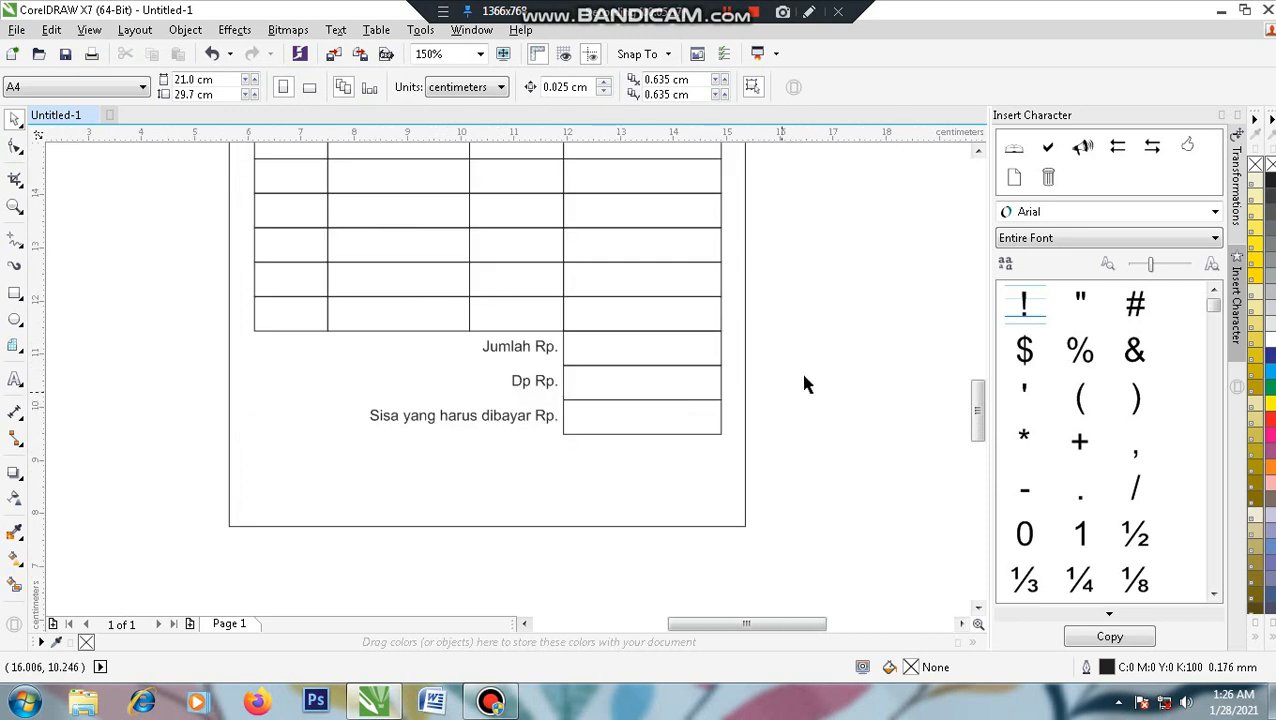
scroll(806, 395, up, 2)
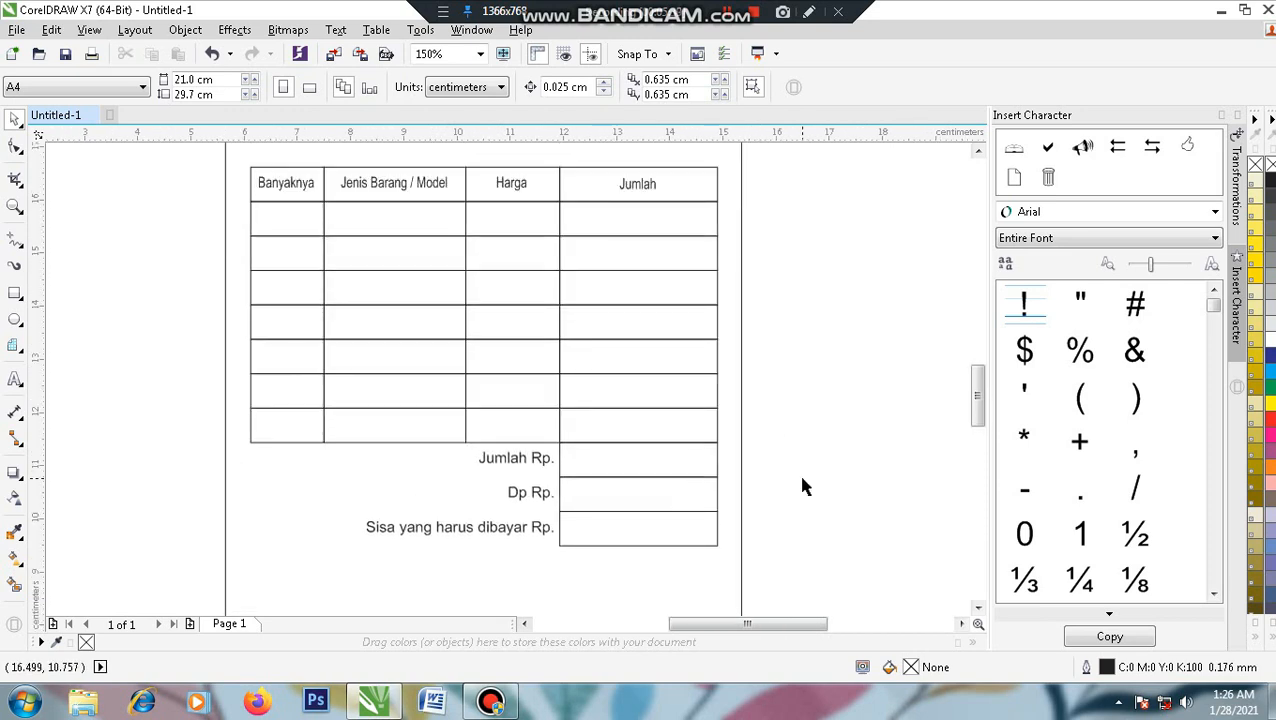
scroll(802, 480, down, 2)
drag(797, 521, 478, 342)
scroll(627, 401, up, 2)
drag(650, 613, 614, 527)
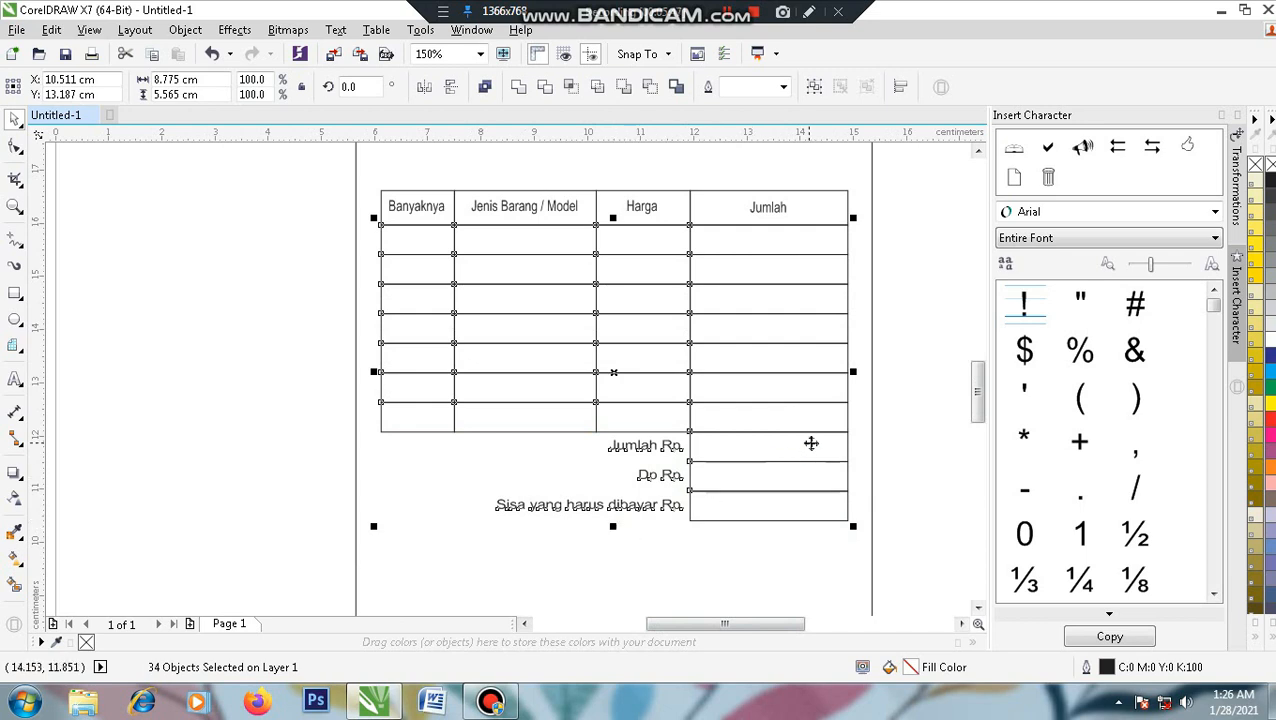
- Shorten the three totals rows and their labels by dragging their bottom edge up
click(910, 418)
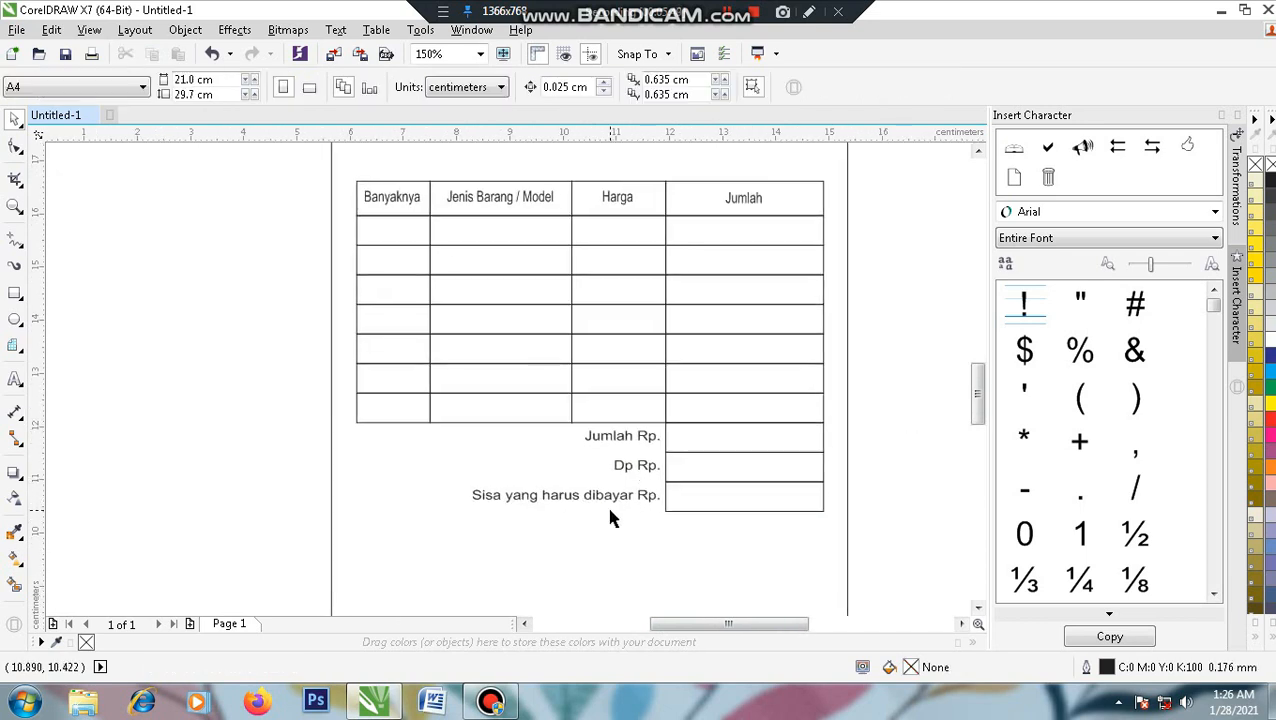
drag(608, 511, 587, 471)
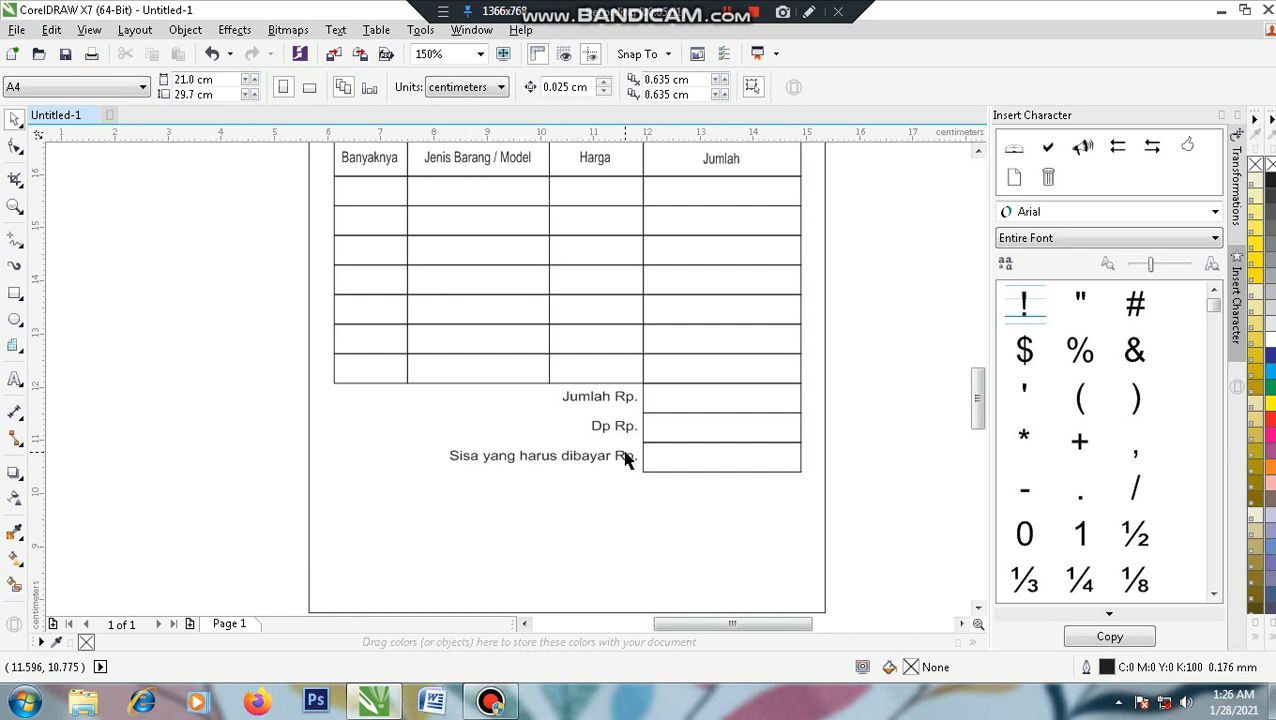
drag(702, 486, 686, 465)
drag(865, 478, 854, 452)
drag(828, 326, 386, 462)
drag(596, 435, 597, 414)
click(717, 412)
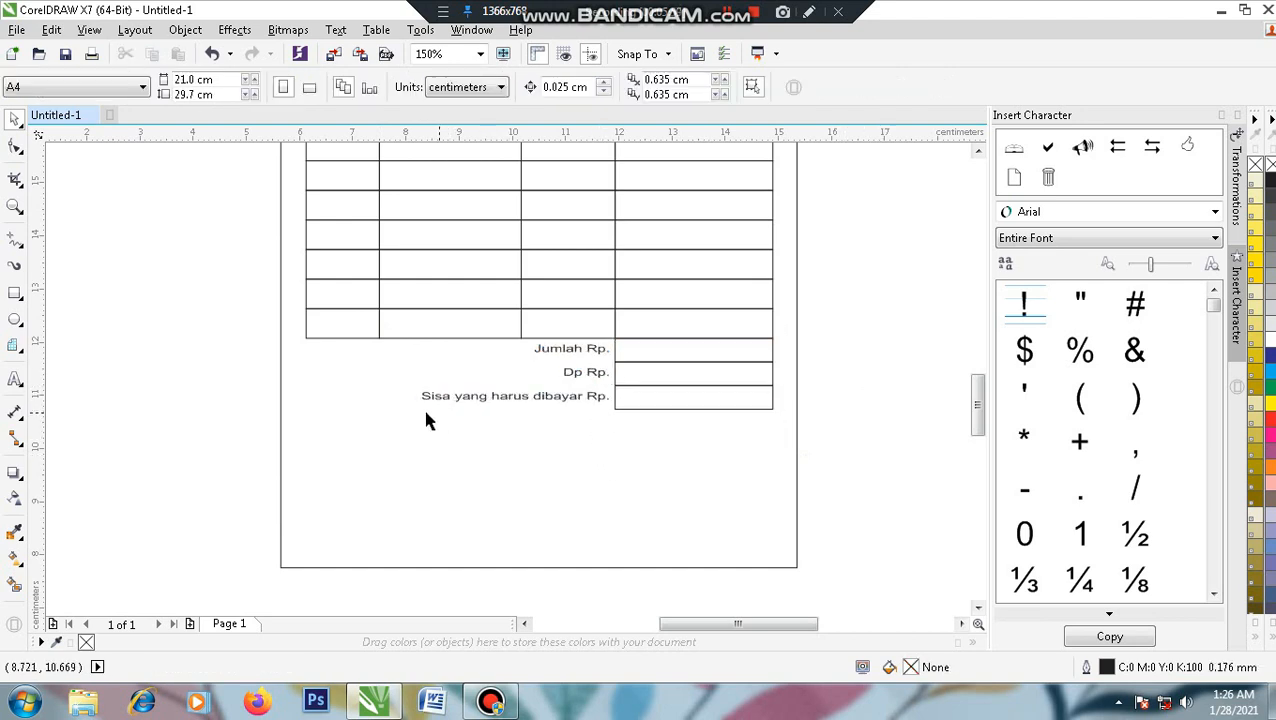
- Narrow the three totals labels to about 2.8 cm wide
drag(230, 314, 629, 435)
drag(414, 374, 453, 373)
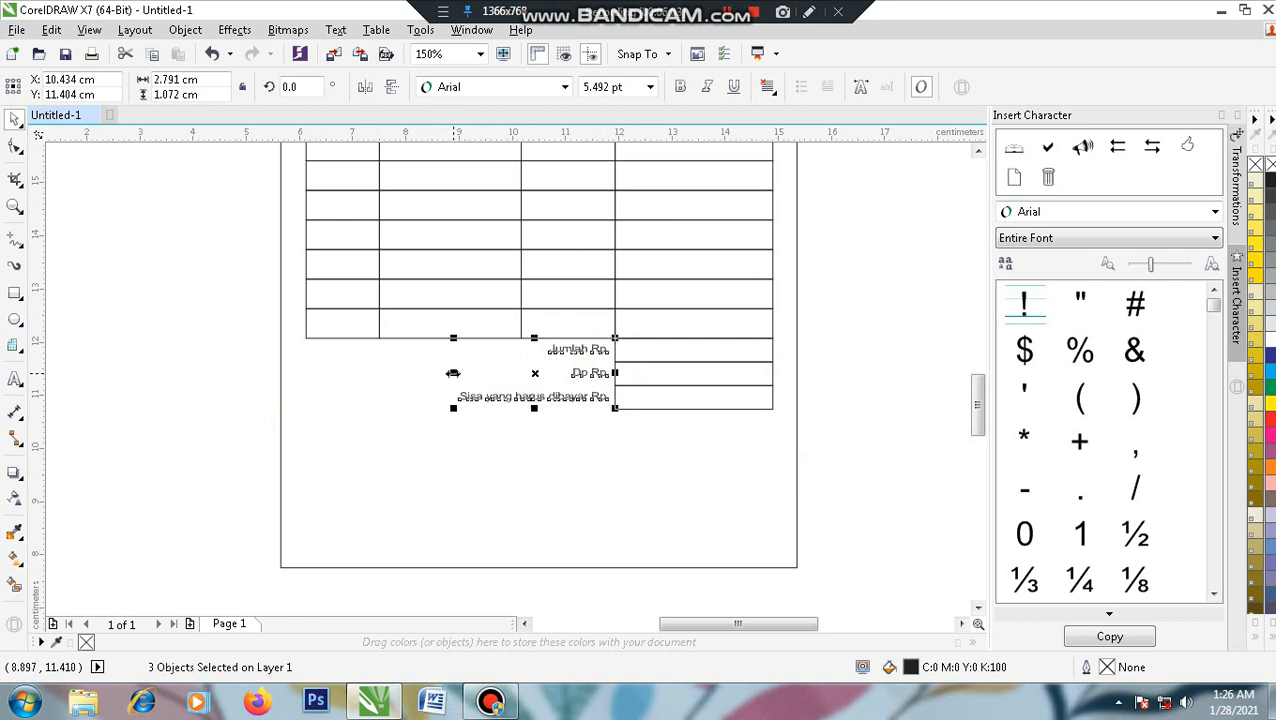
click(852, 419)
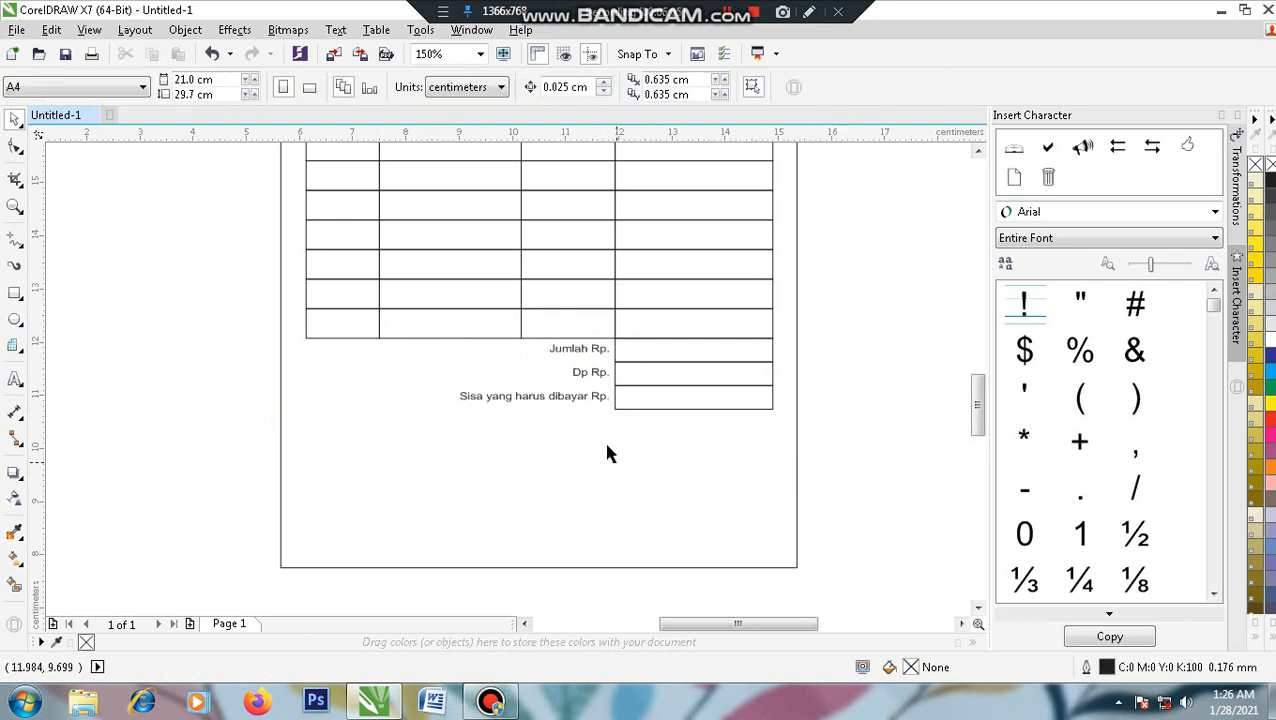
scroll(598, 432, up, 1)
drag(656, 494, 686, 470)
drag(636, 288, 649, 456)
drag(617, 334, 619, 380)
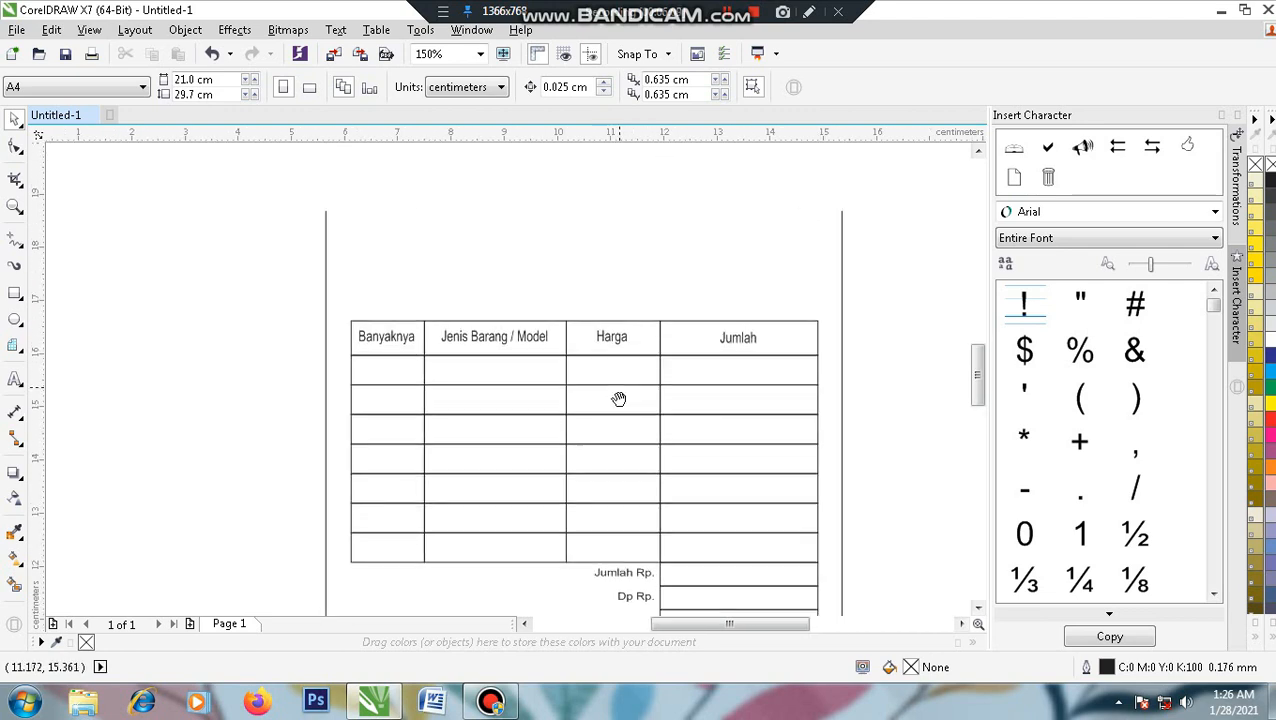
scroll(619, 380, up, 2)
drag(416, 350, 387, 431)
drag(240, 321, 242, 362)
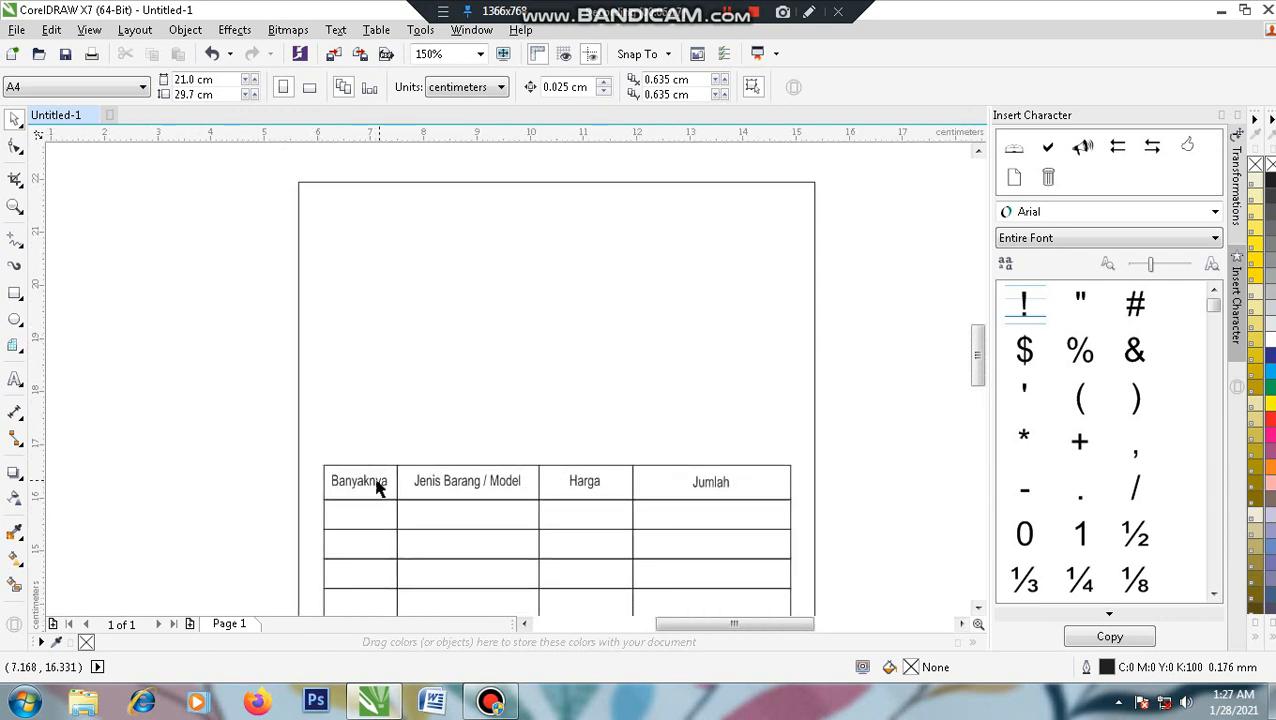
- Type the two-line heading 'PERCETAKAN' / 'GRAFIKA KADO PSW' at the page top-left, scaled to about 12 pt
click(15, 381)
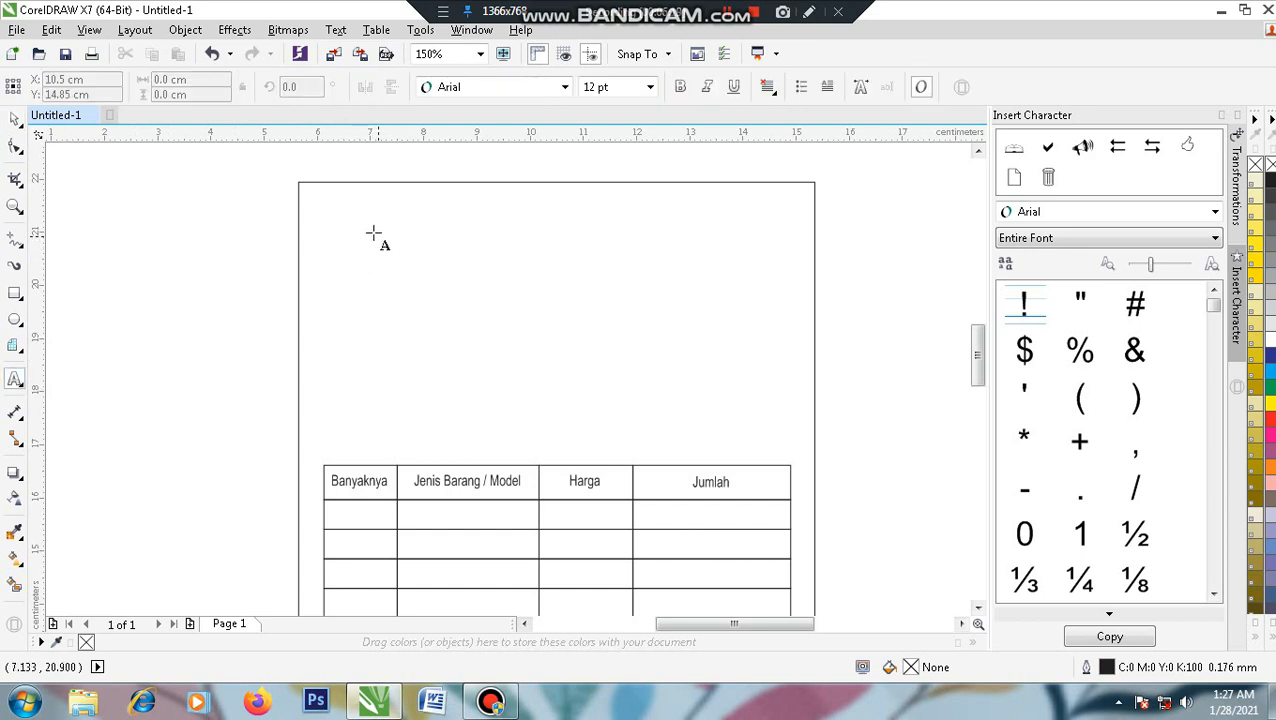
click(325, 222)
text(P)
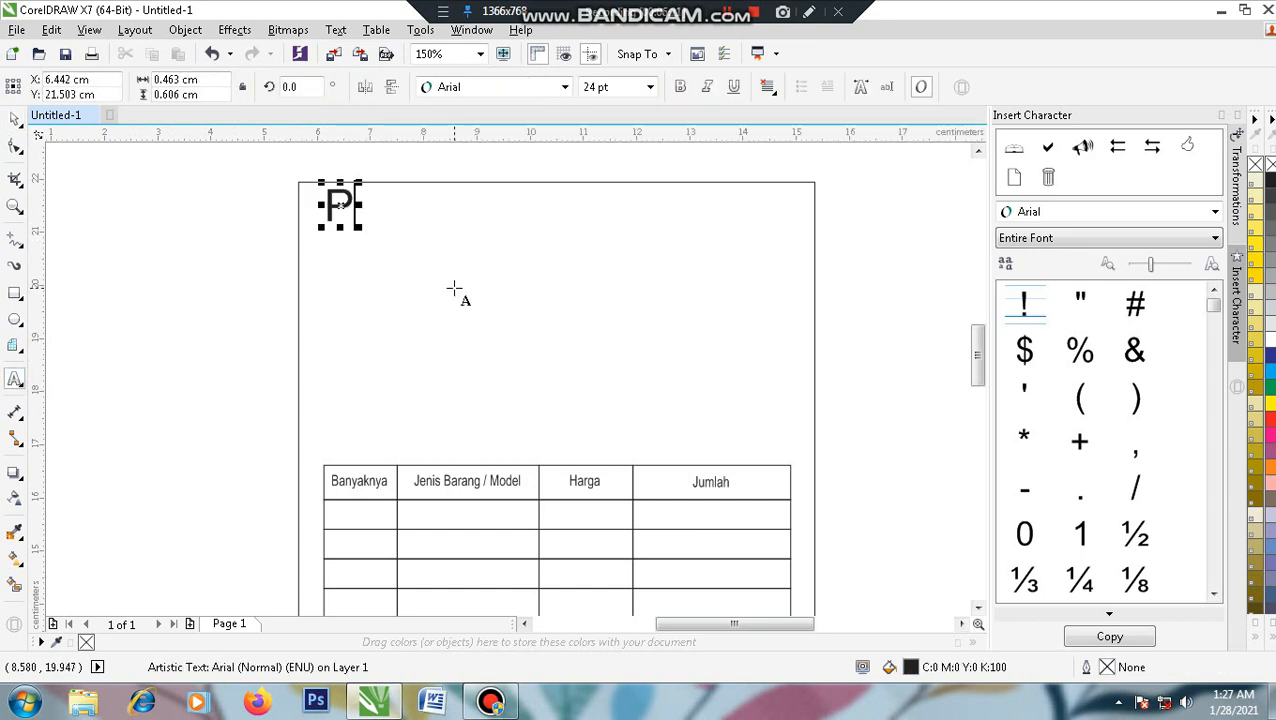
text(ERCET)
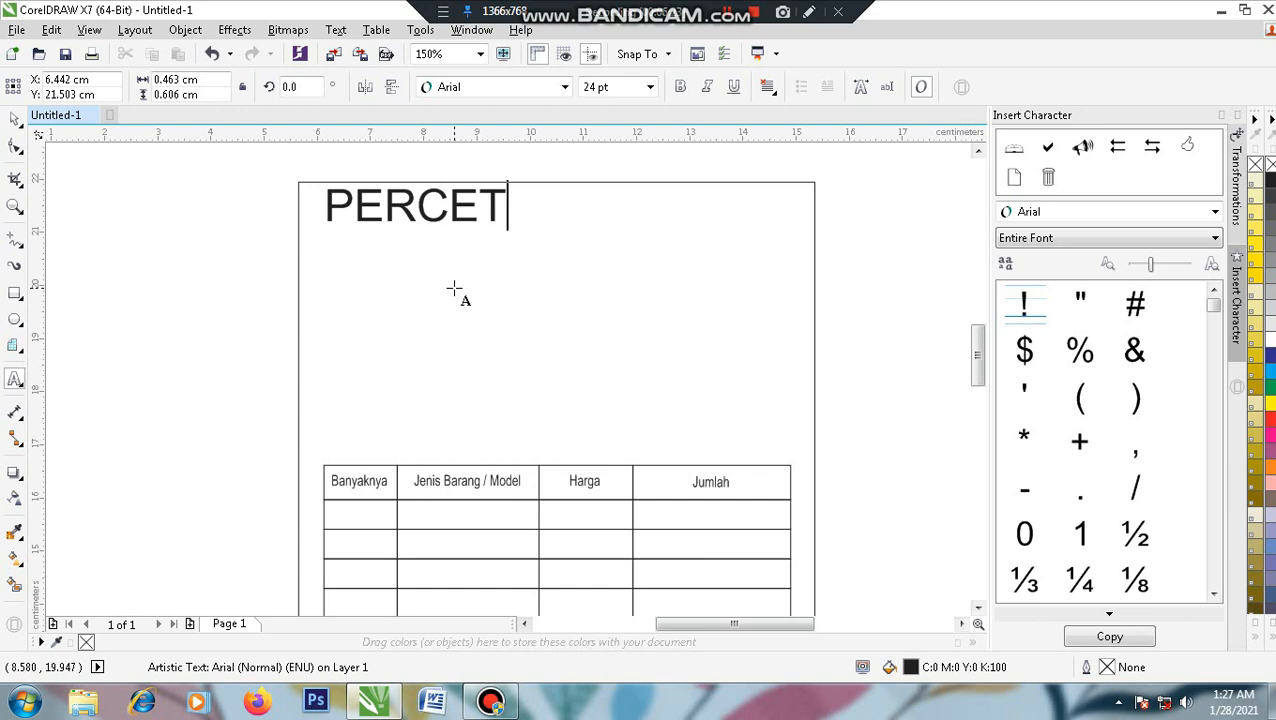
text(AKAN)
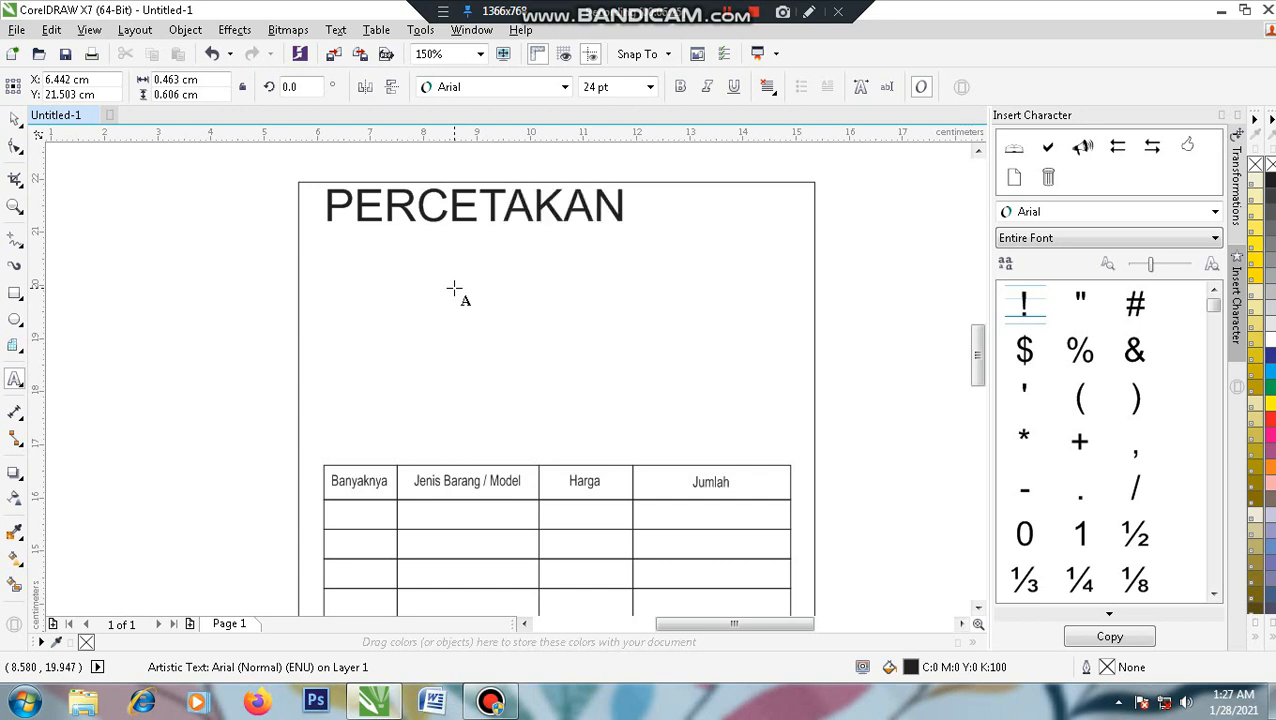
key(Return)
text(GRF)
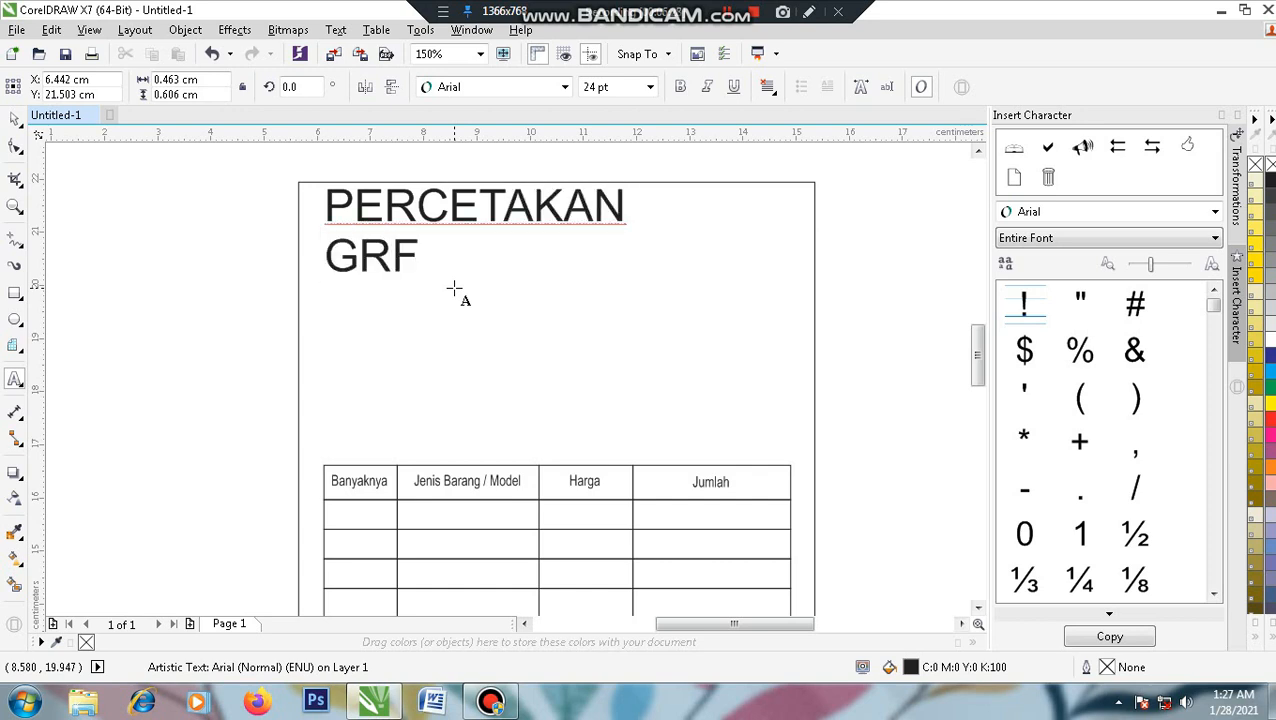
key(BackSpace)
text(AF)
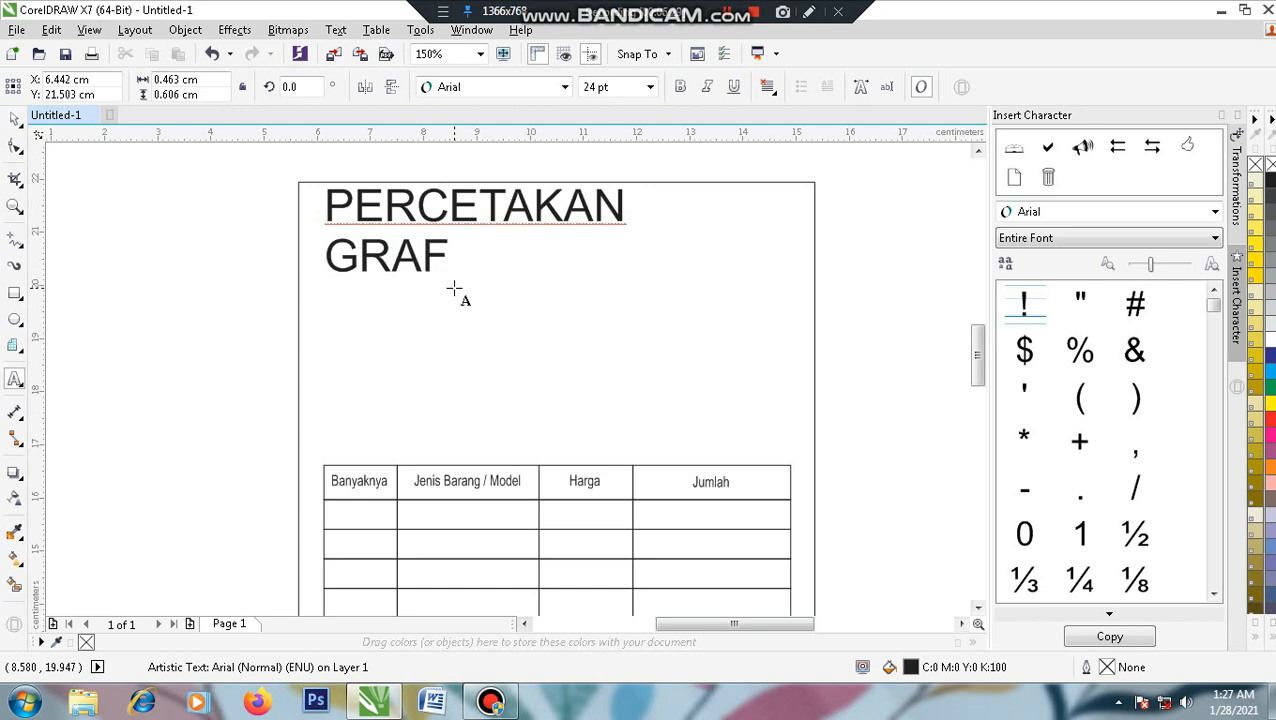
text(IKA KADO PSW)
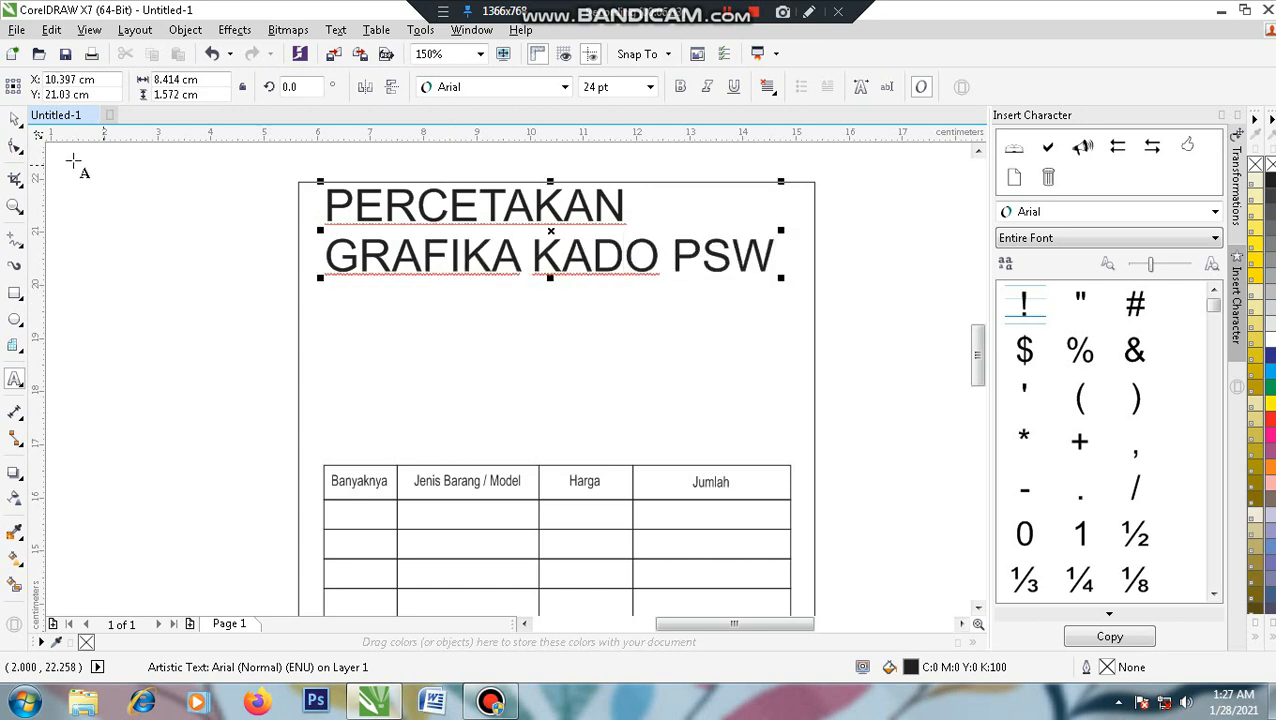
click(14, 119)
drag(778, 279, 545, 335)
- Centre-align the heading text and enlarge it slightly to 12.5 pt
click(767, 88)
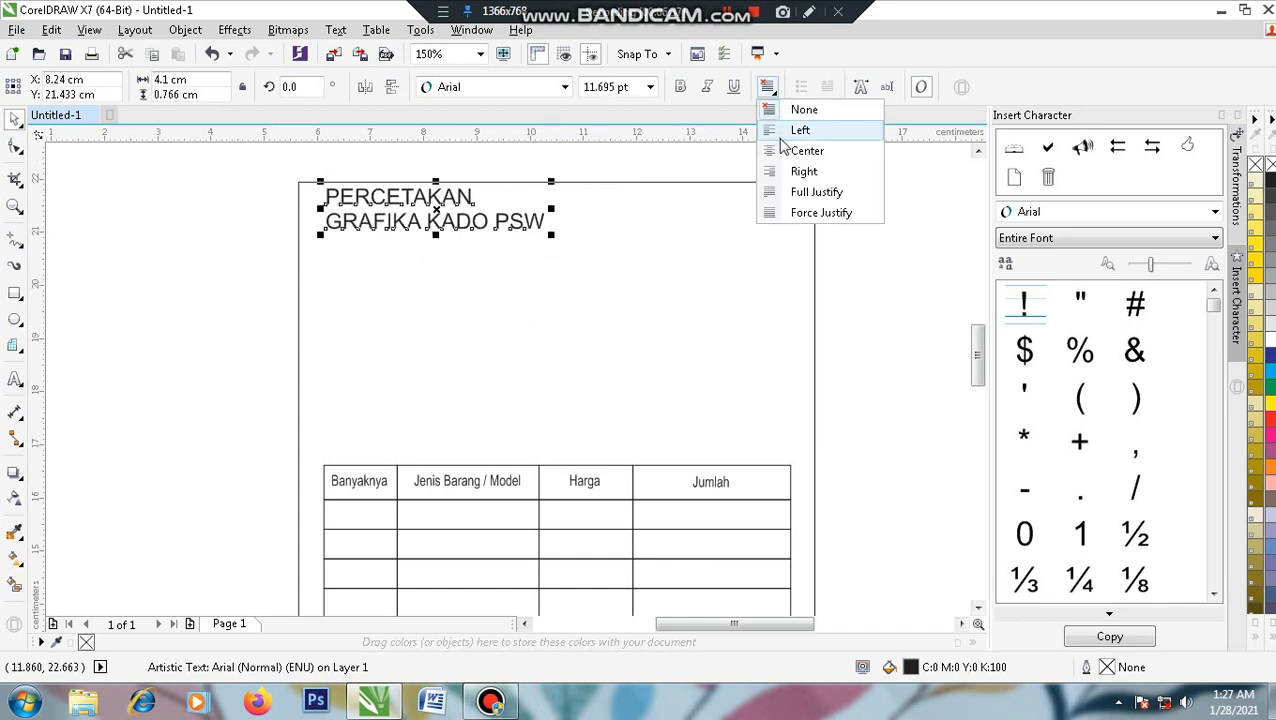
click(782, 145)
drag(456, 222, 461, 253)
drag(560, 289, 571, 292)
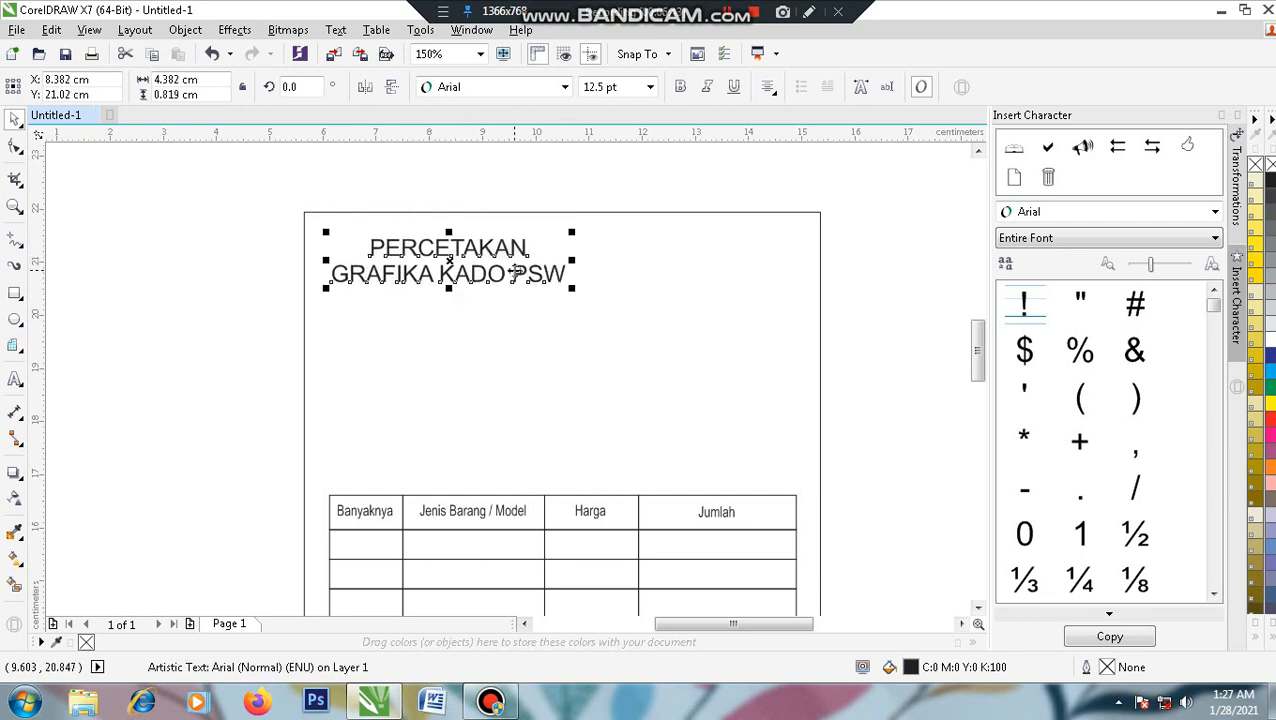
click(146, 289)
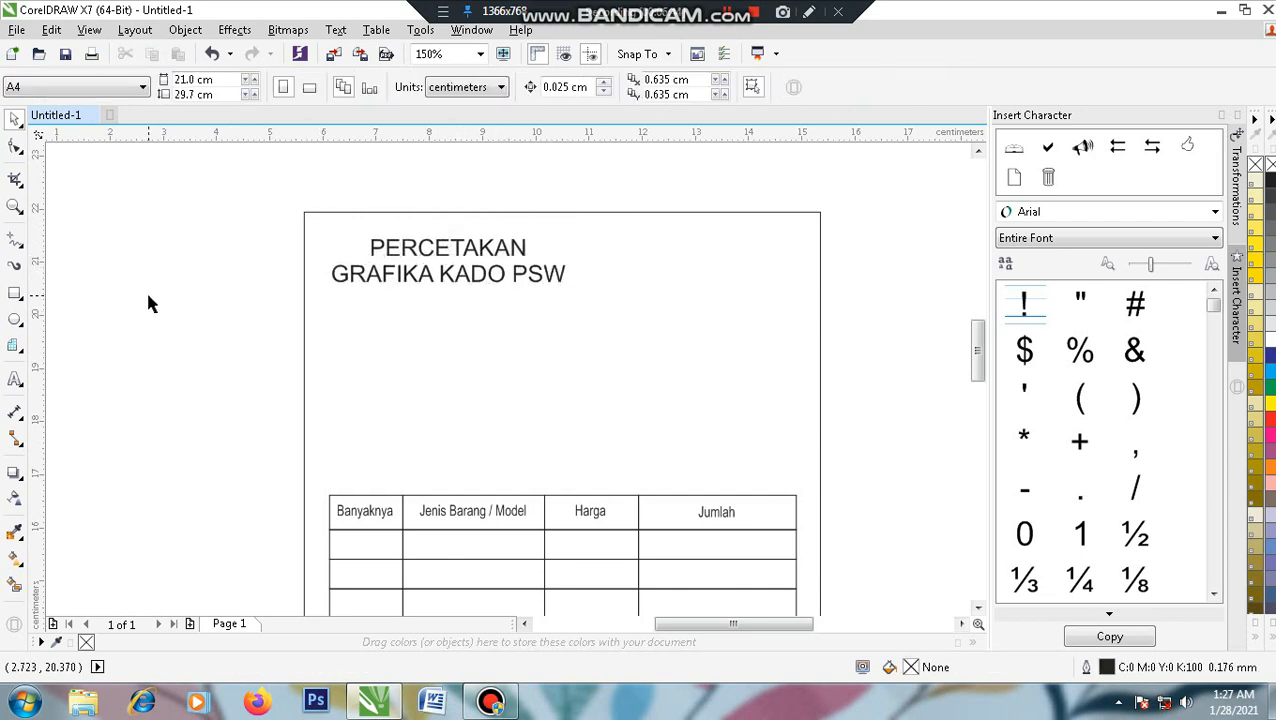
- Narrow PERCETAKAN horizontally and centre it over GRAFIKA KADO PSW
click(450, 257)
click(442, 249)
drag(535, 249, 518, 265)
shift+click(498, 276)
key(c)
click(848, 300)
- Set GRAFIKA KADO PSW in Impact and enlarge it to about 17.7 pt
click(468, 282)
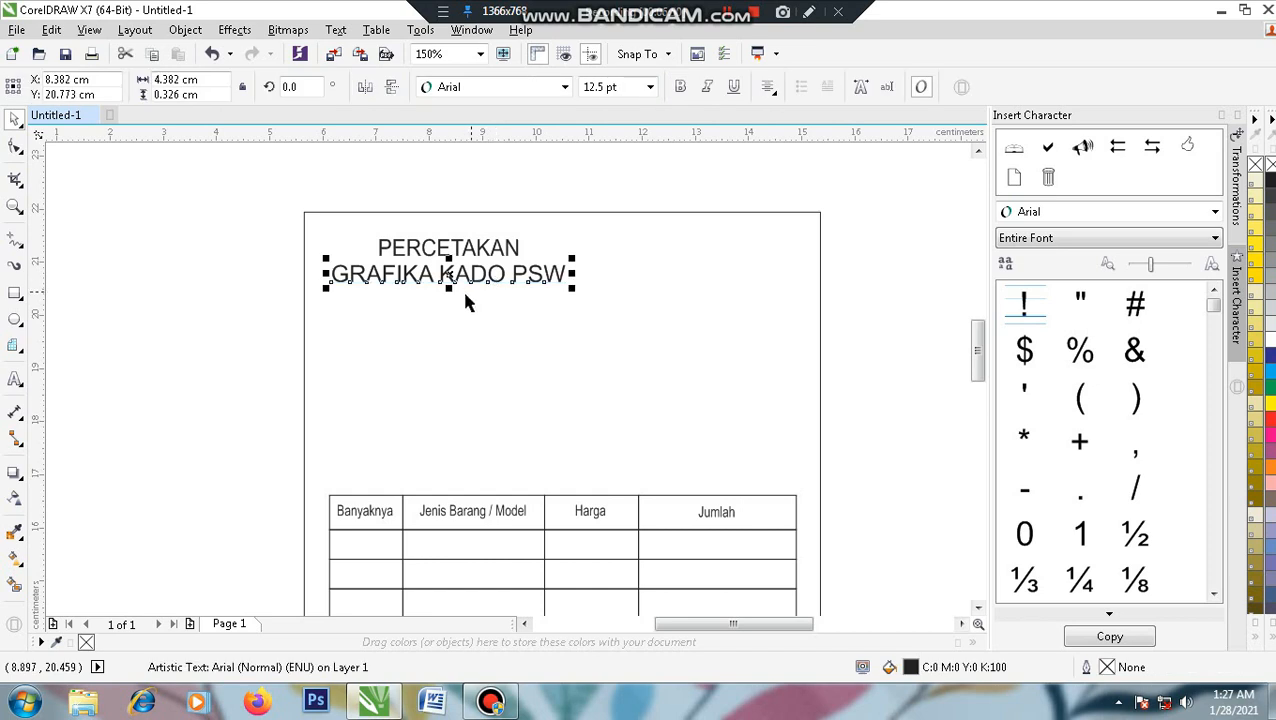
click(493, 92)
click(460, 202)
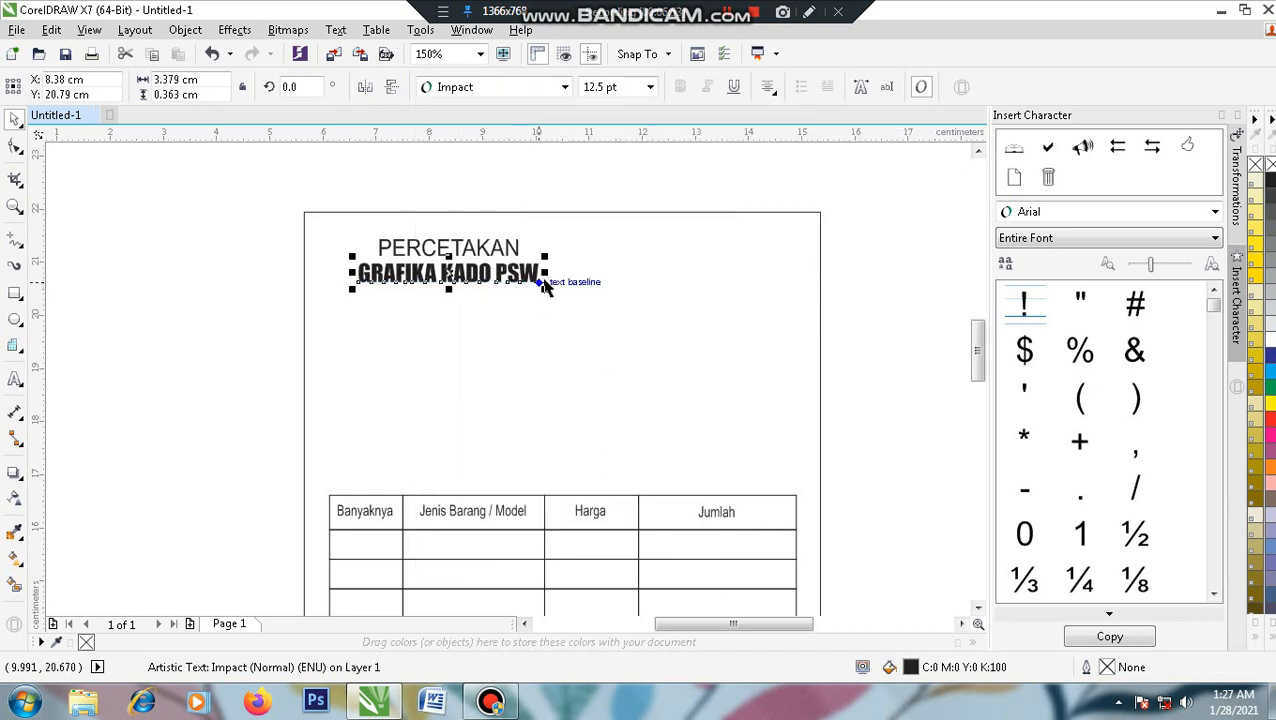
drag(545, 286, 586, 316)
drag(505, 276, 490, 276)
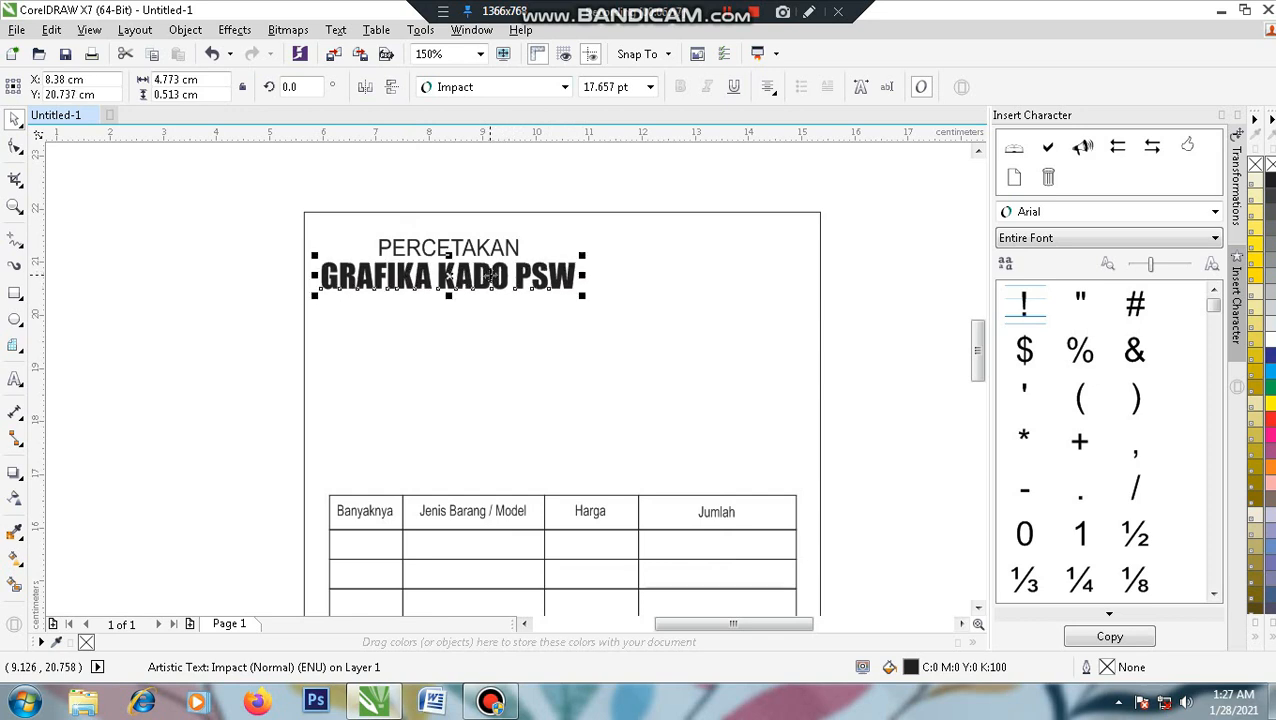
shift+click(488, 255)
click(497, 176)
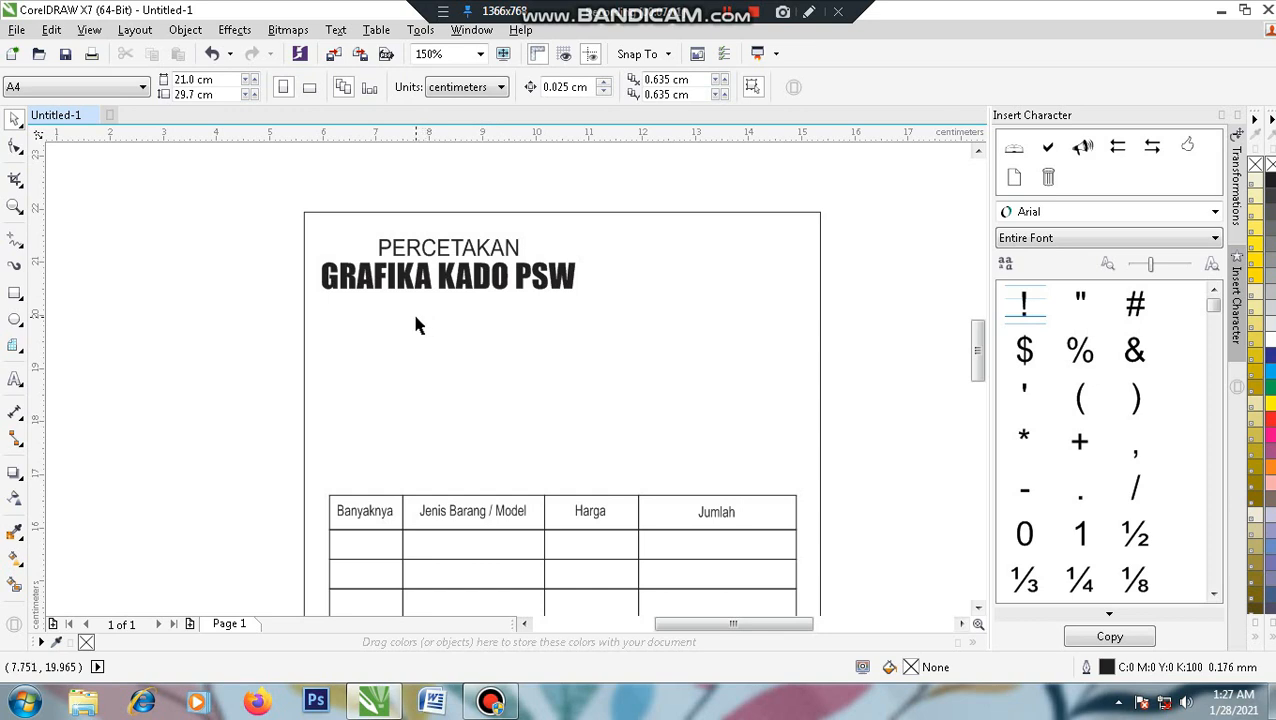
click(17, 378)
click(348, 331)
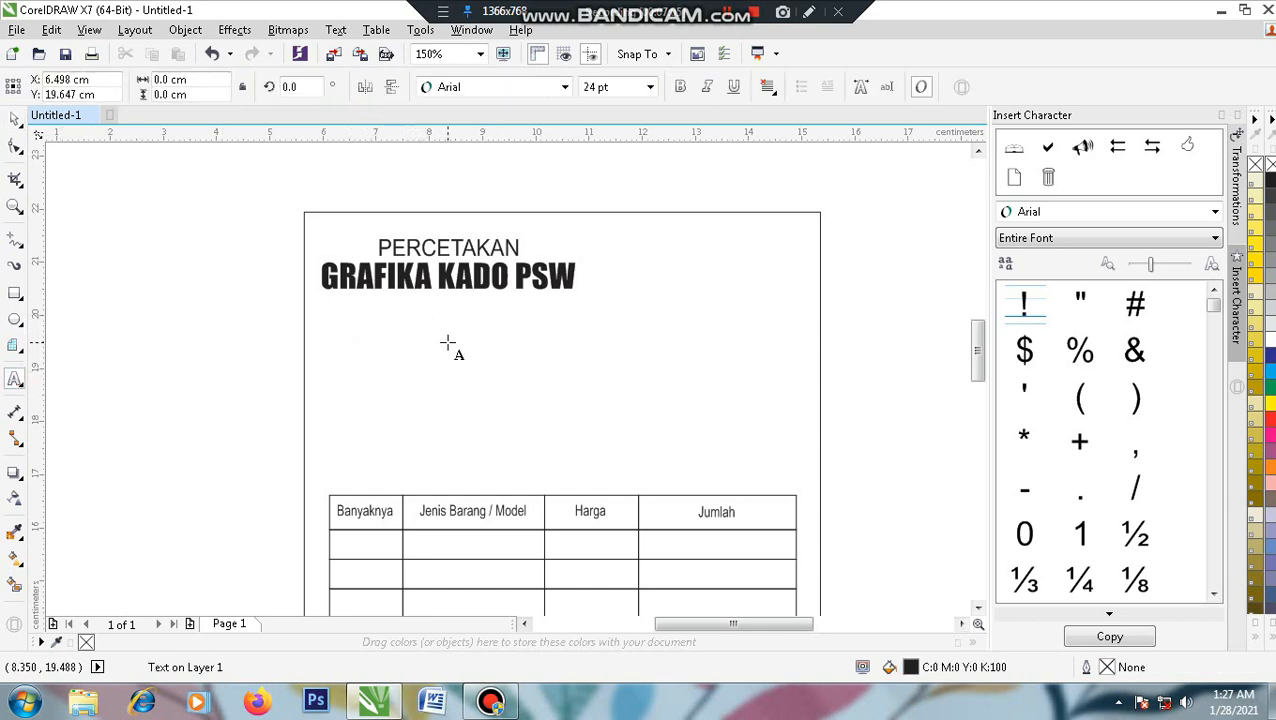
- Type the address 'Alamat : Jl. Raya Sukoharjo III' / 'Kec. Sukoharjo Kab. Pringsewu - Lampung' below the heading
text(Alamat : Jl. R)
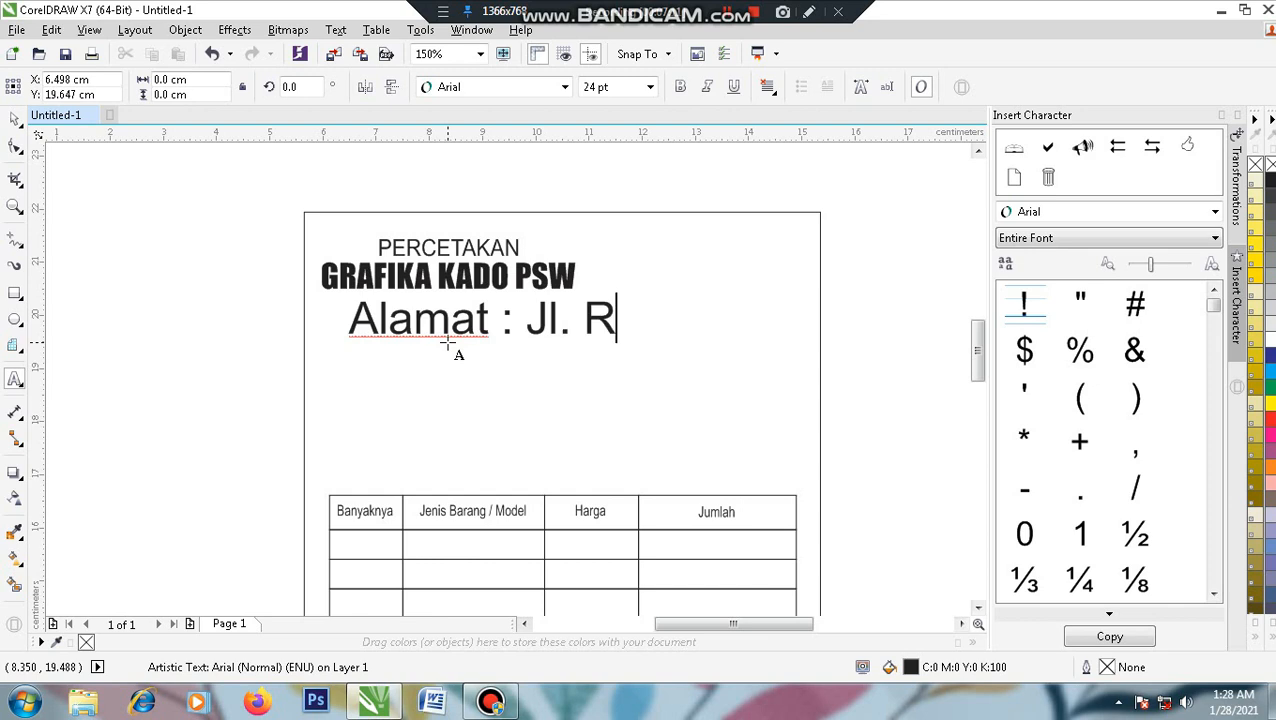
text(aya Suko)
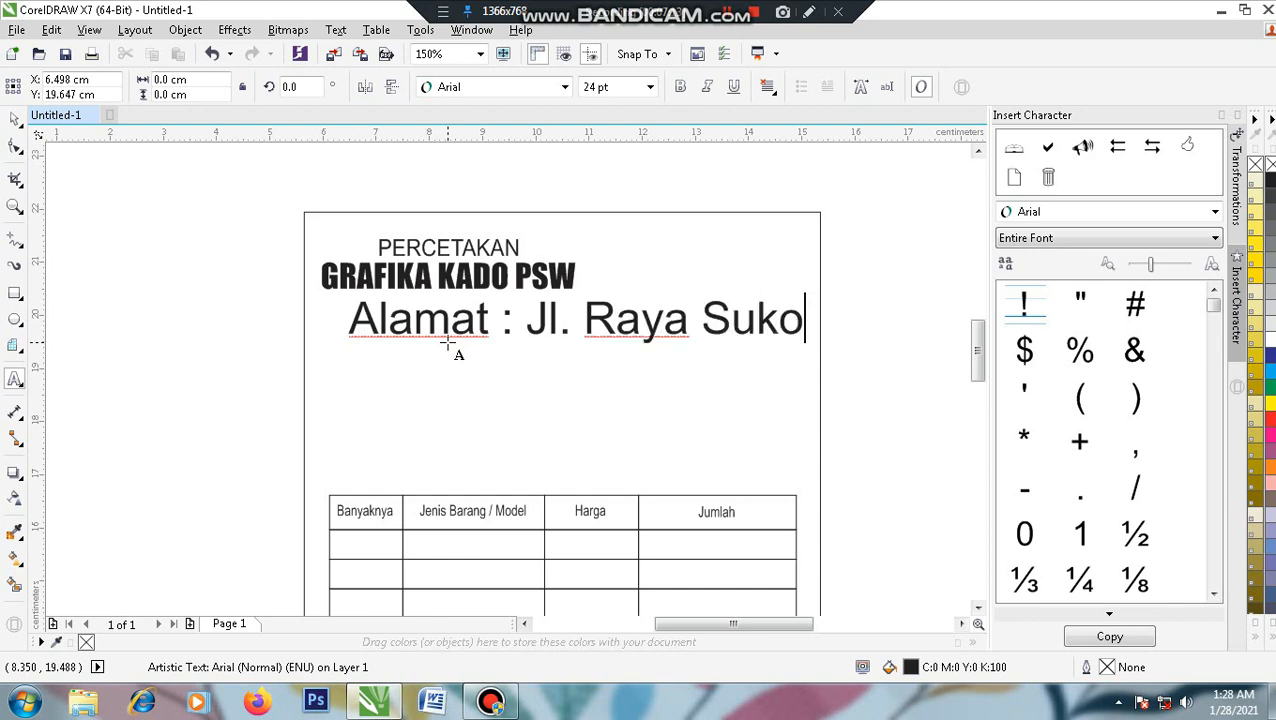
text(harjo II)
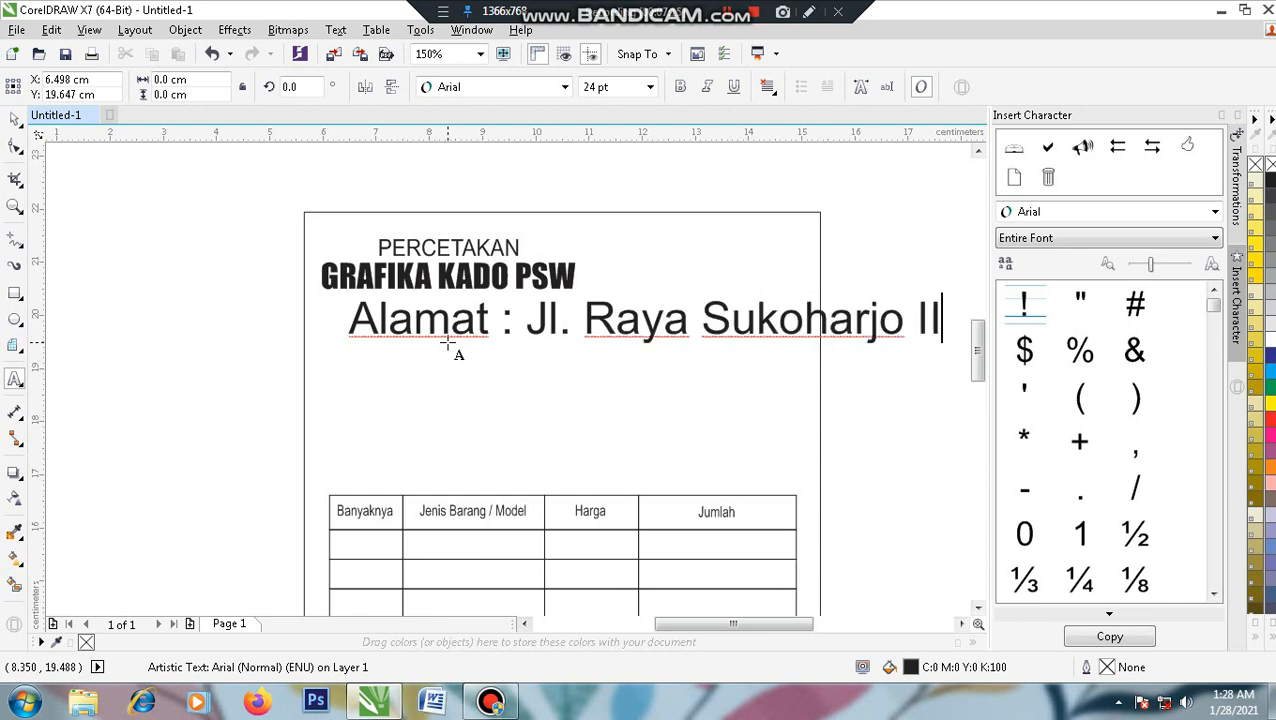
text(I)
key(Return)
text(Ke)
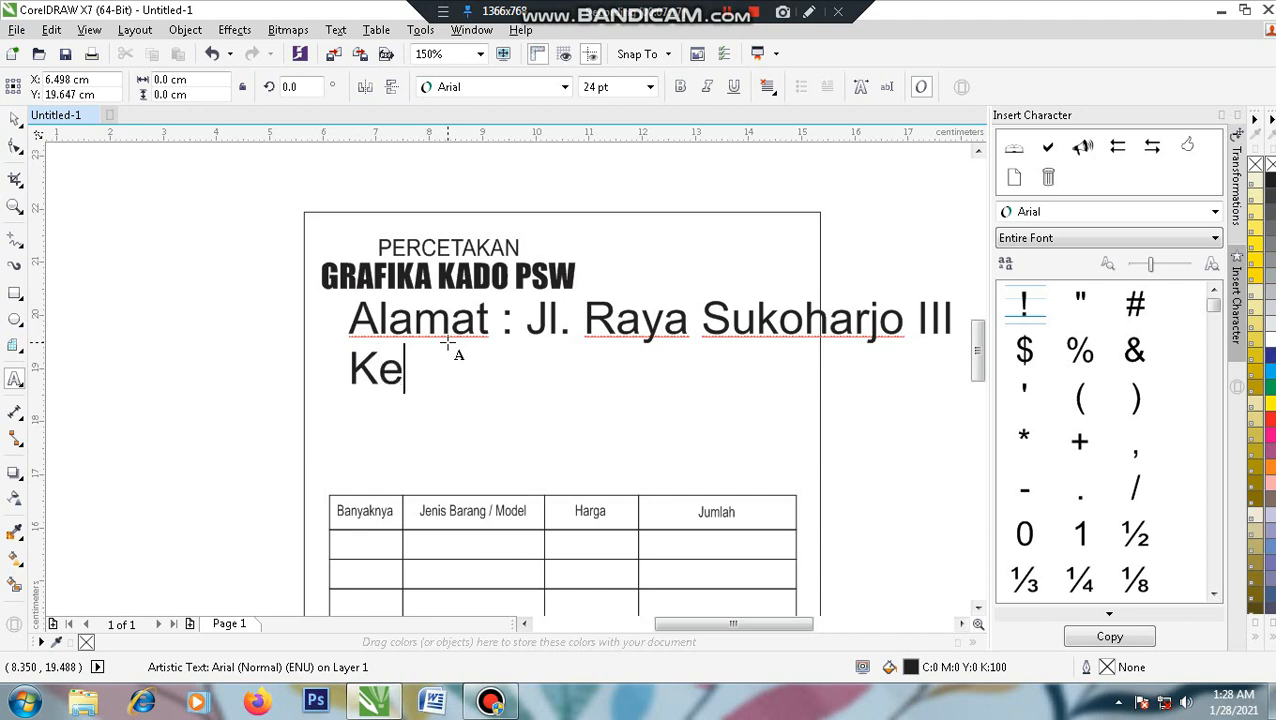
text(c. Sukoh)
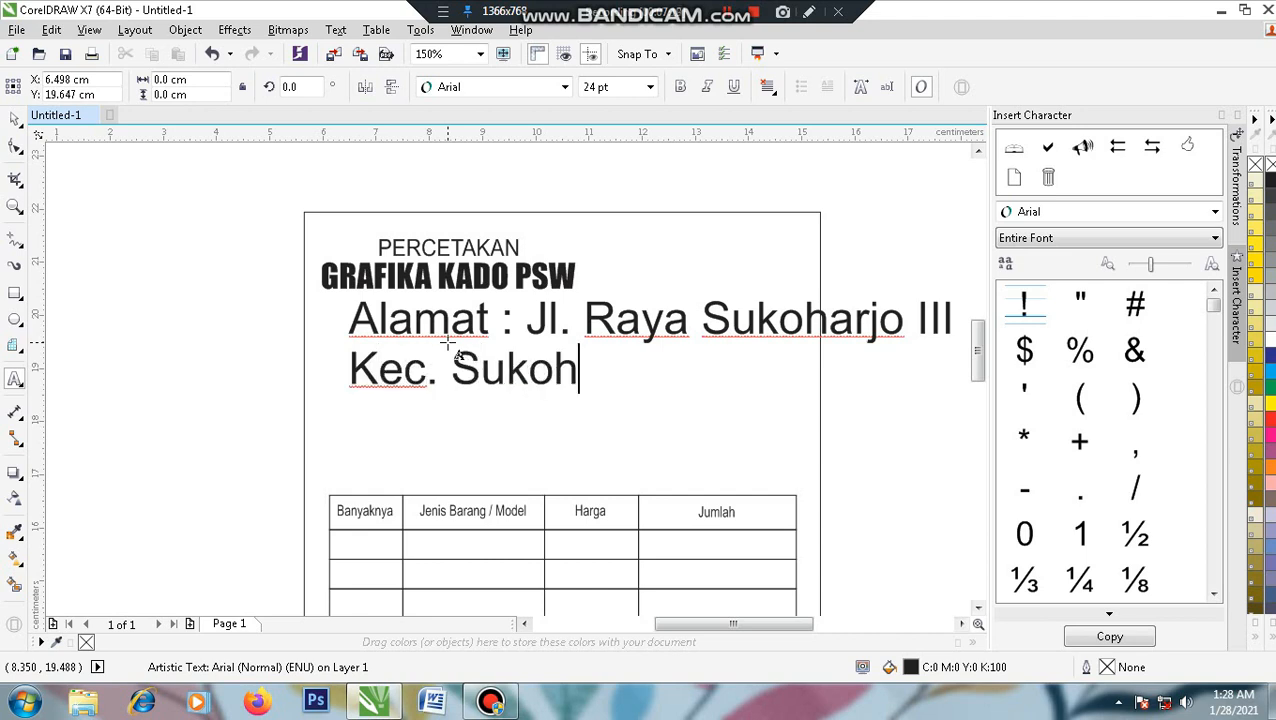
text(arjo K)
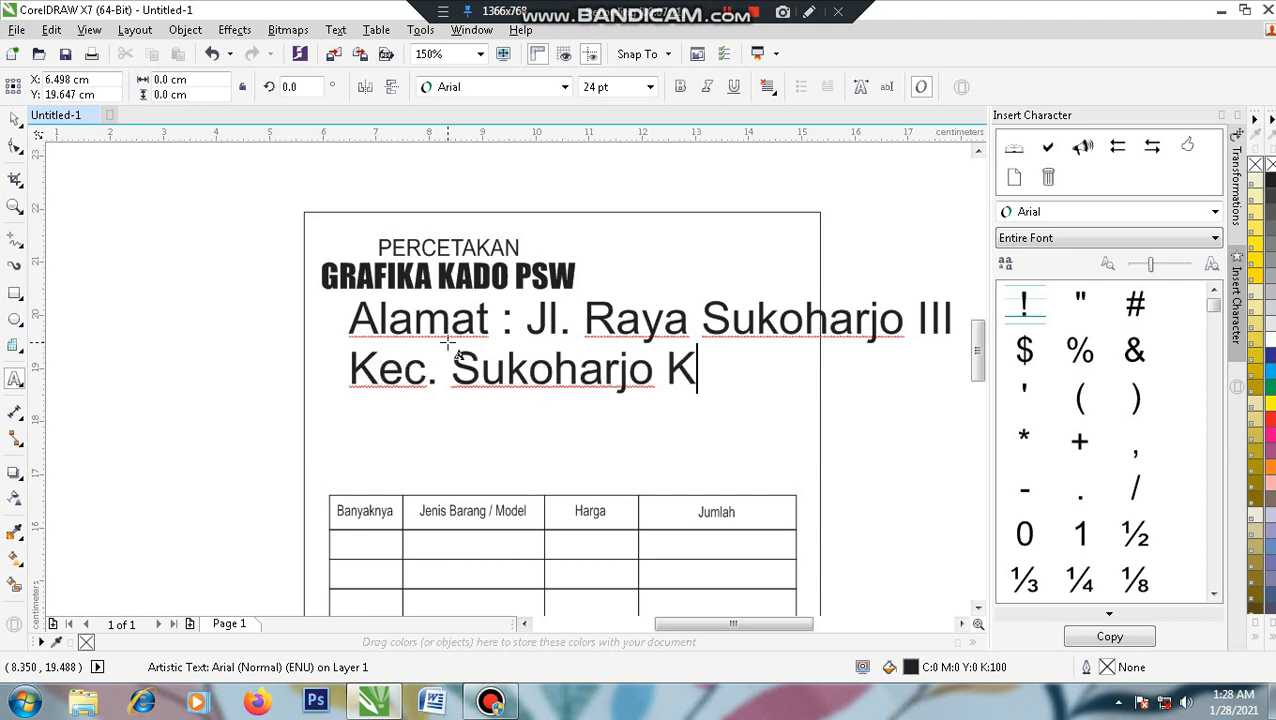
text(ab. Pri)
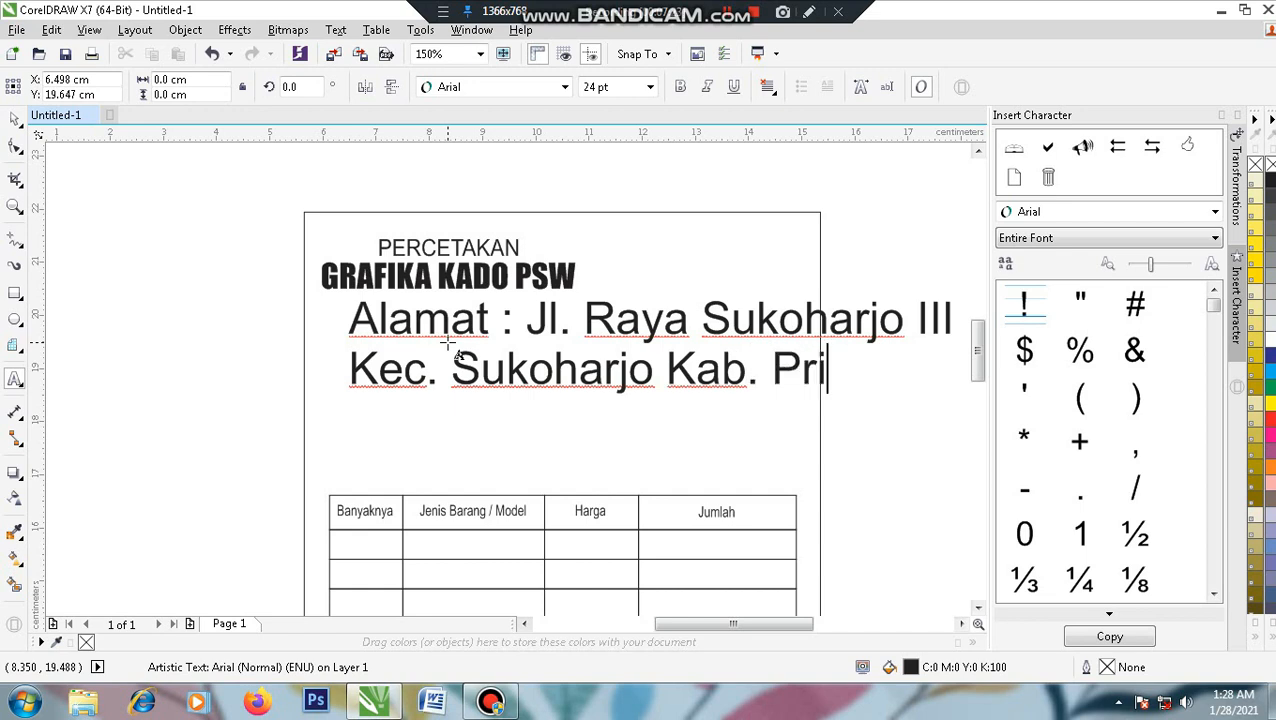
text(ngsewu )
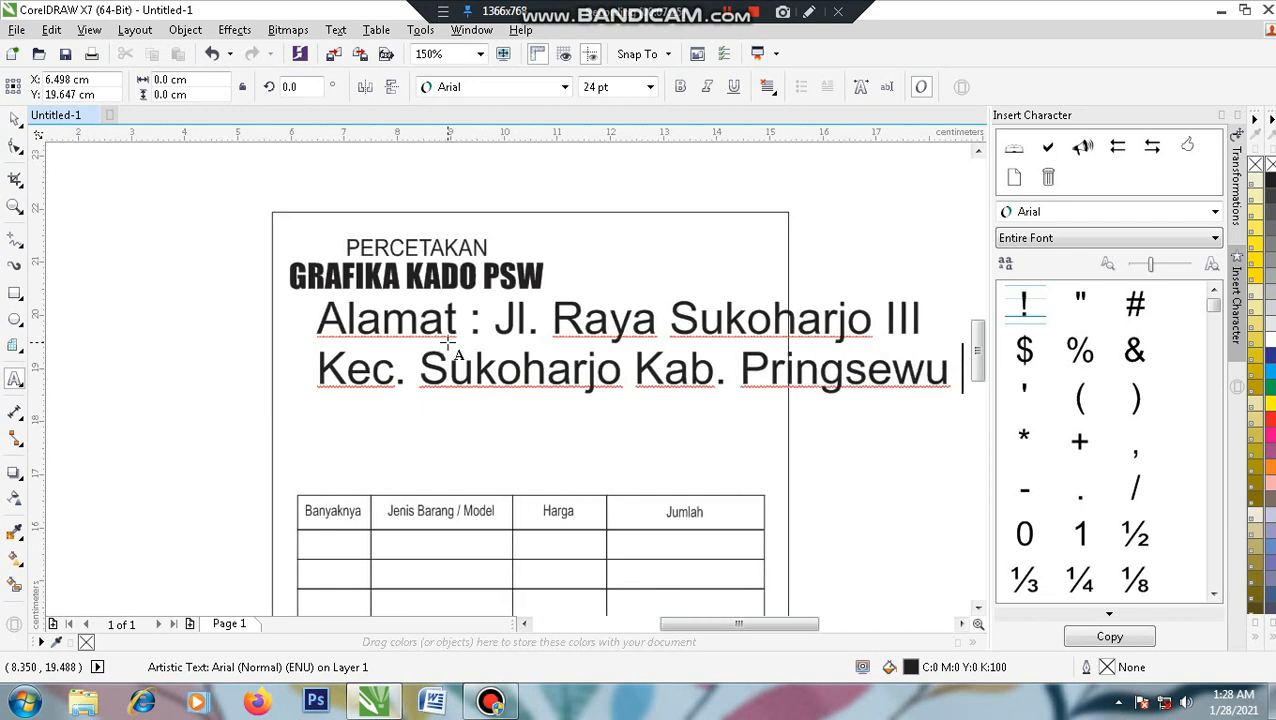
text(- Lampung)
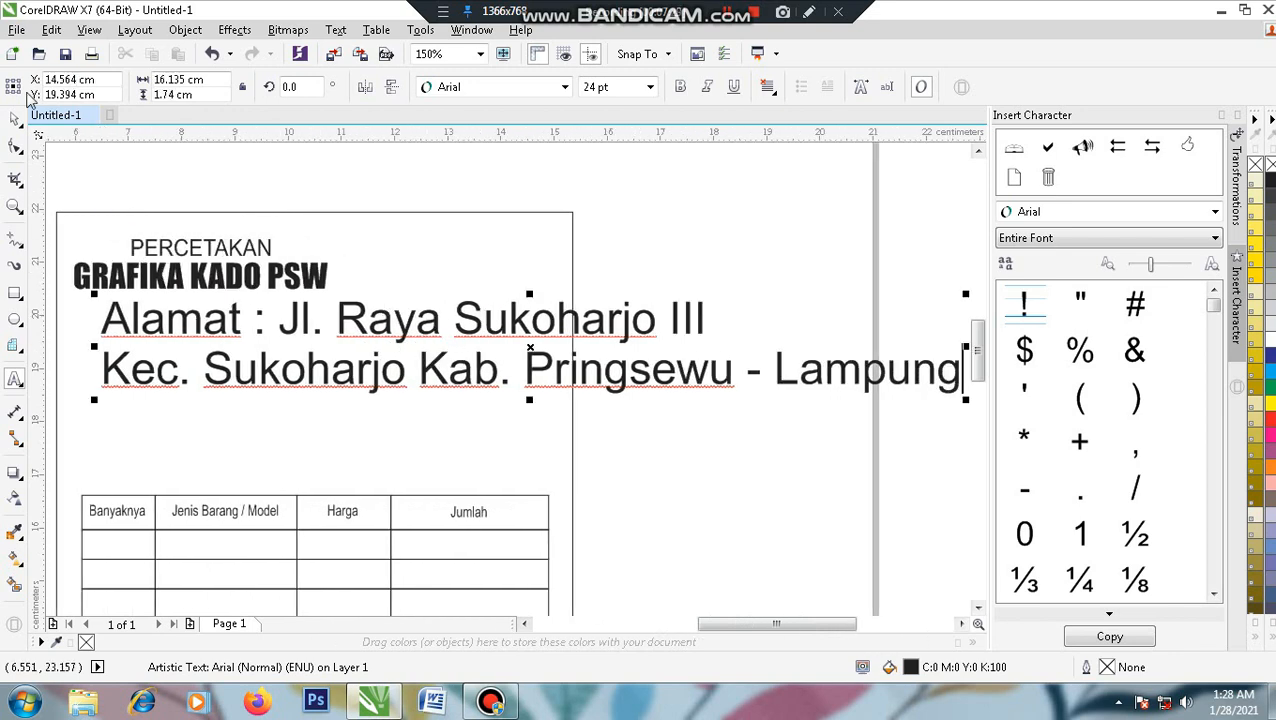
- Centre-align the two address lines, move them onto the page, and set them to 9 pt
click(14, 119)
drag(797, 408, 832, 410)
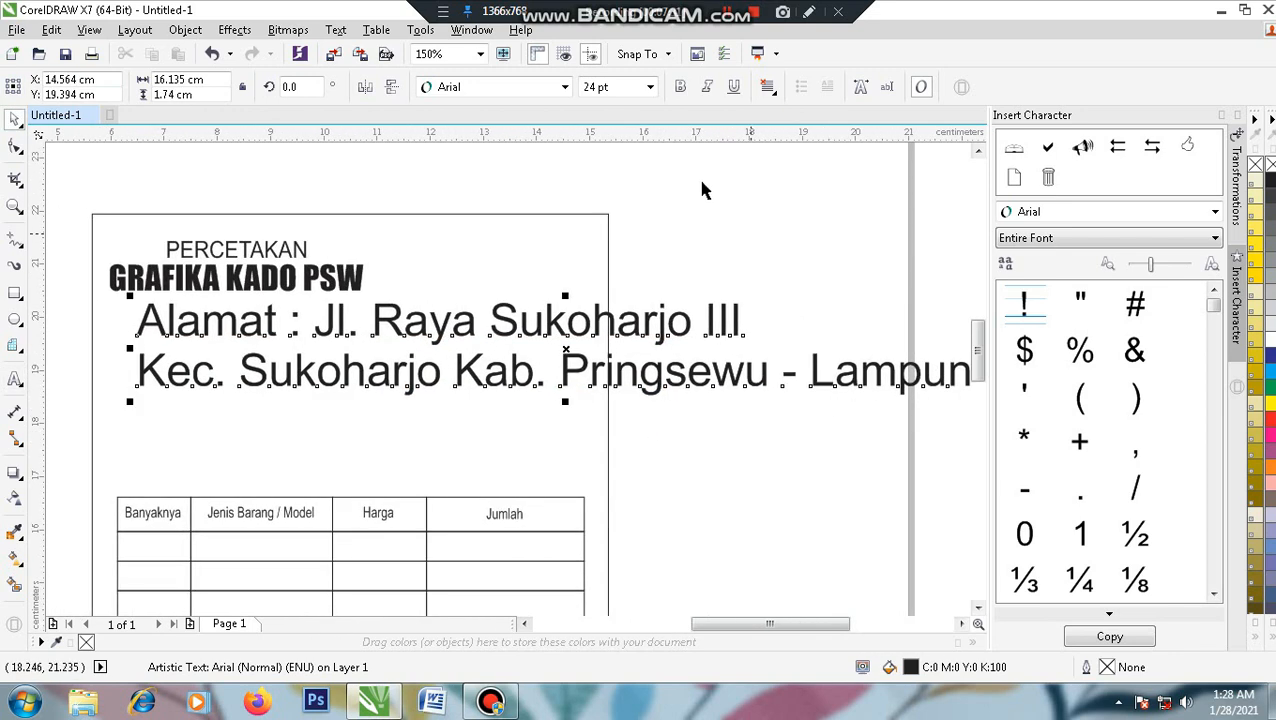
click(769, 87)
click(777, 145)
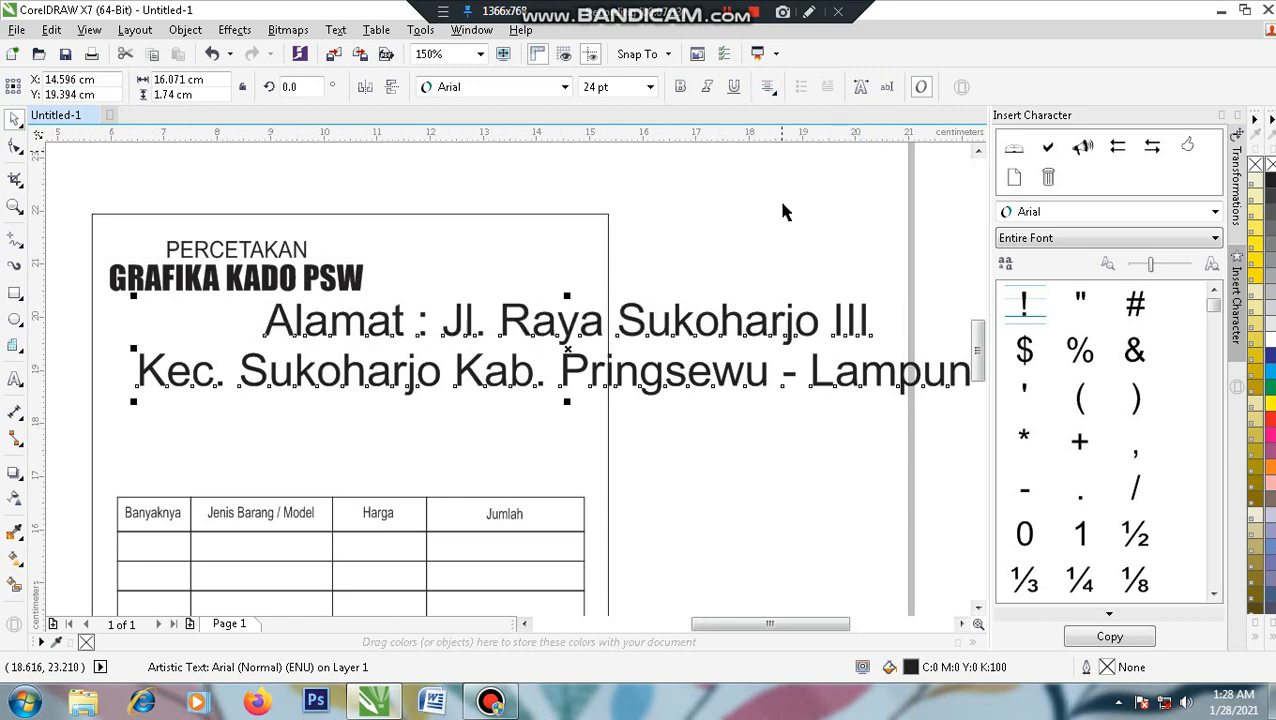
drag(893, 381, 846, 381)
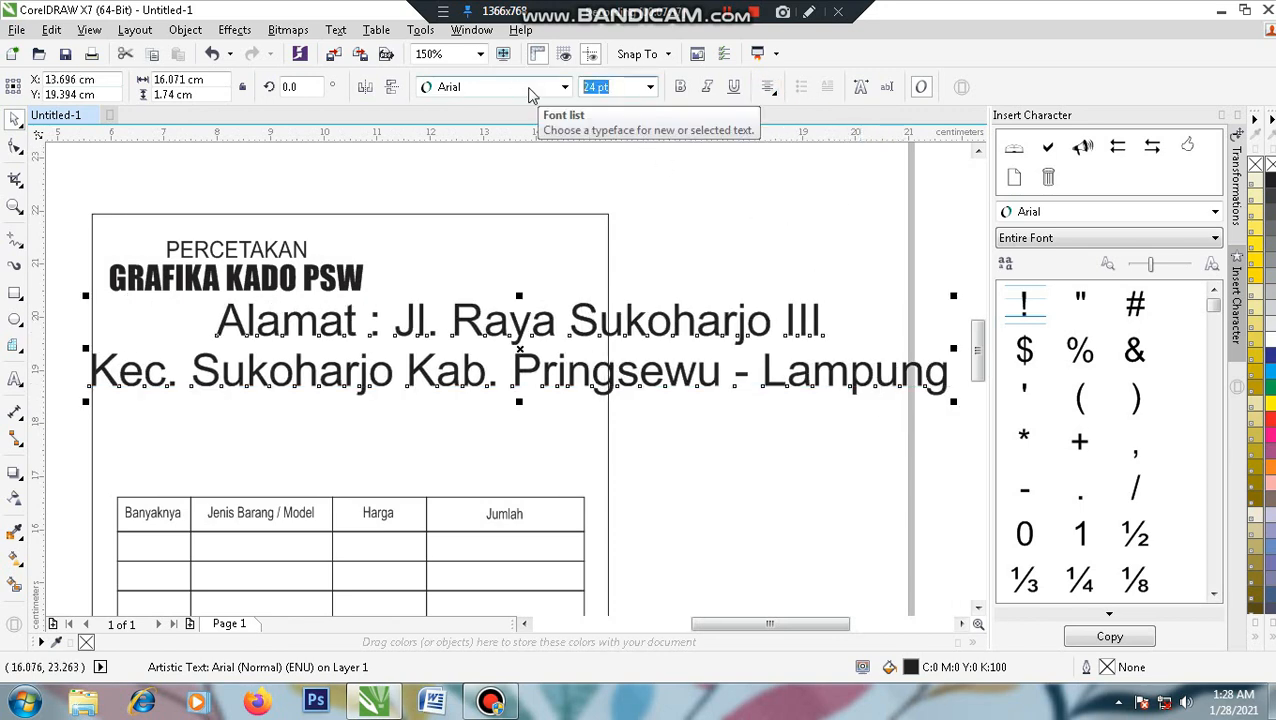
text(9)
key(Return)
- Shrink the address to about 7.2 pt and position it under GRAFIKA KADO PSW
drag(621, 336, 572, 347)
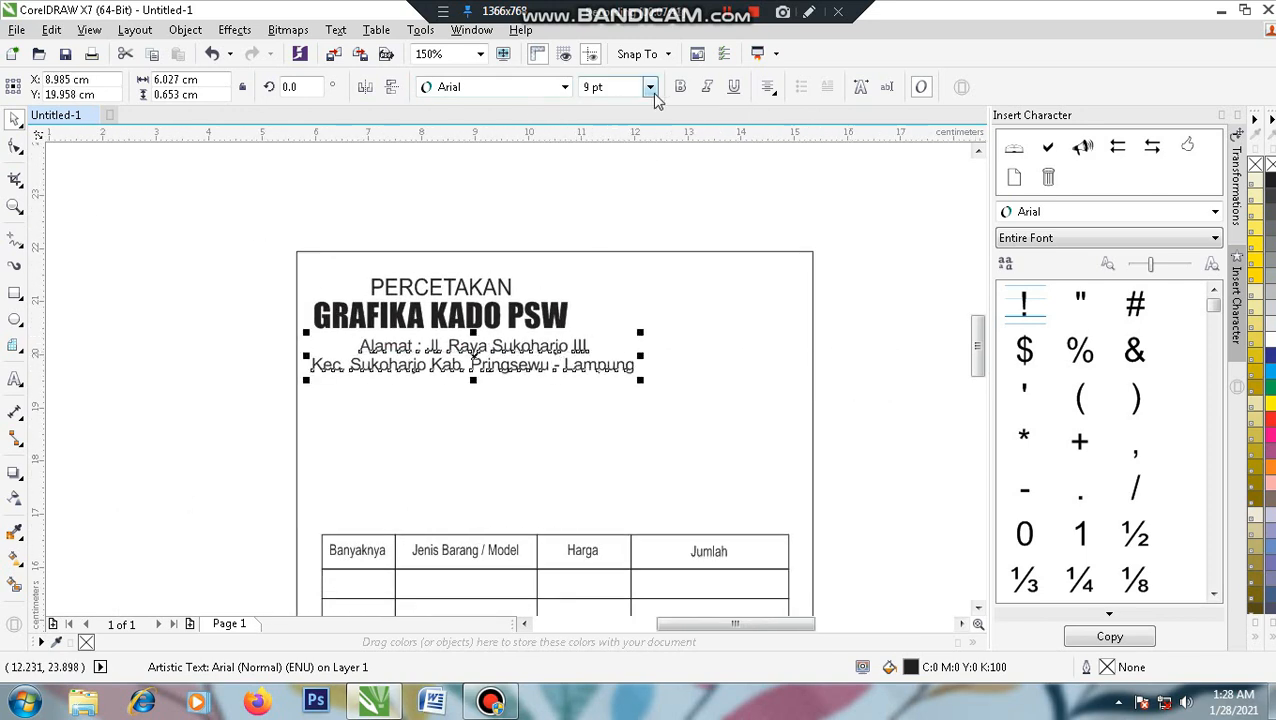
drag(640, 380, 640, 380)
drag(580, 394, 570, 393)
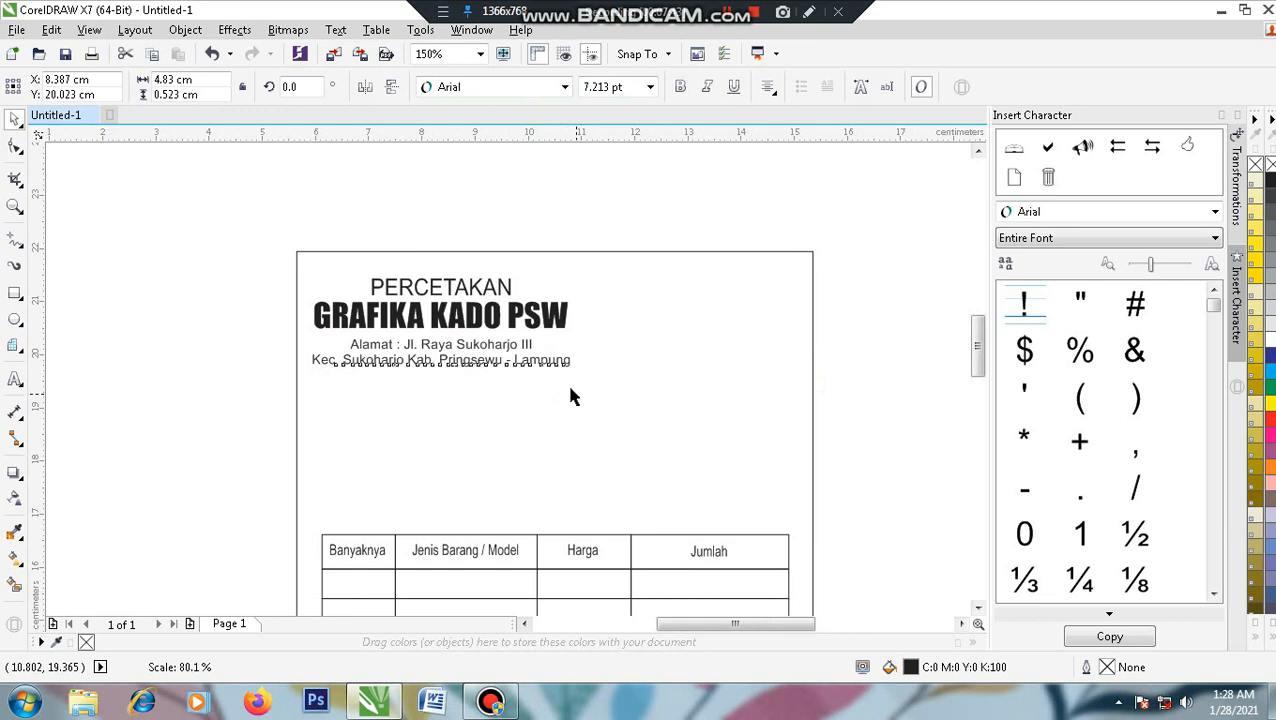
shift+click(440, 316)
click(253, 382)
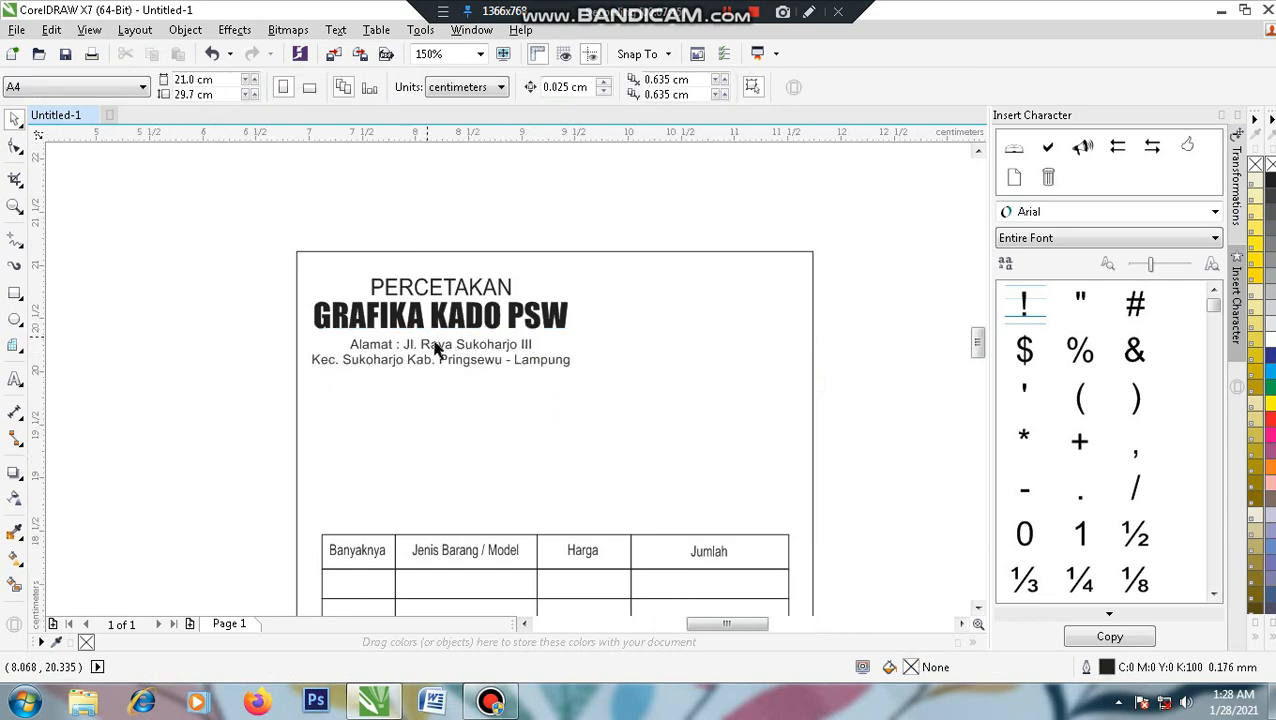
scroll(441, 347, up, 2)
click(441, 347)
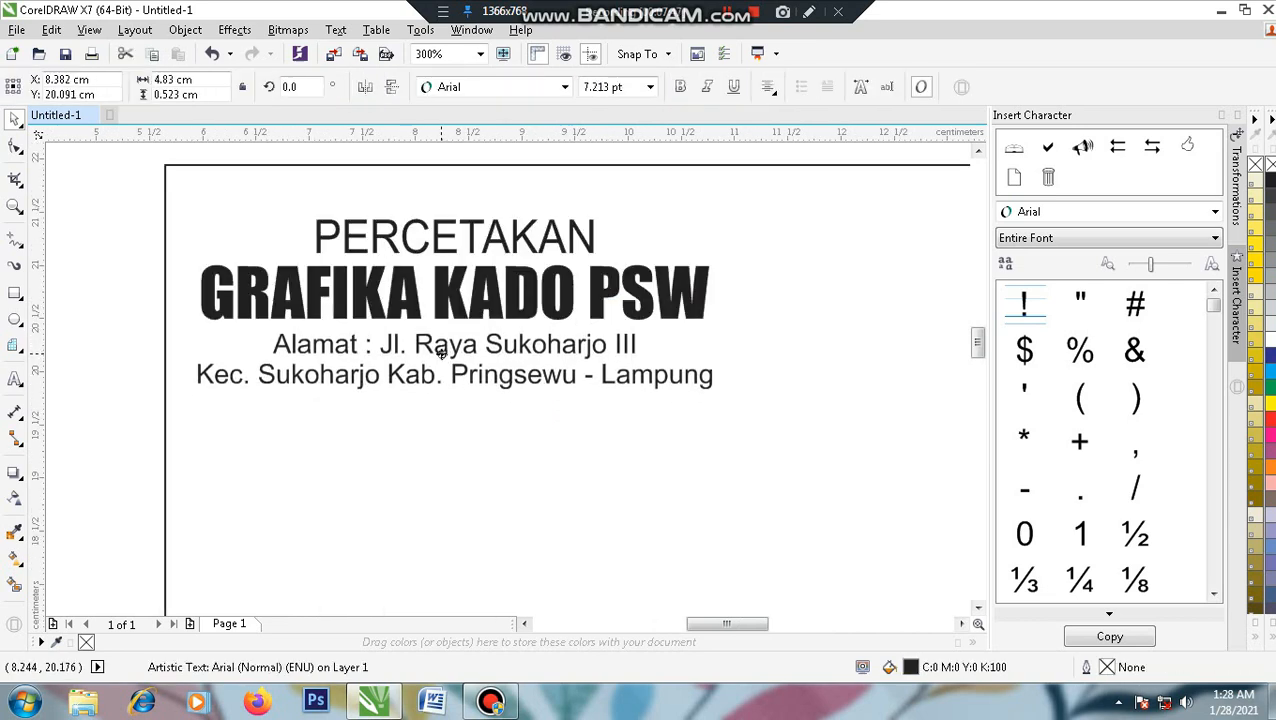
scroll(499, 399, down, 2)
click(243, 386)
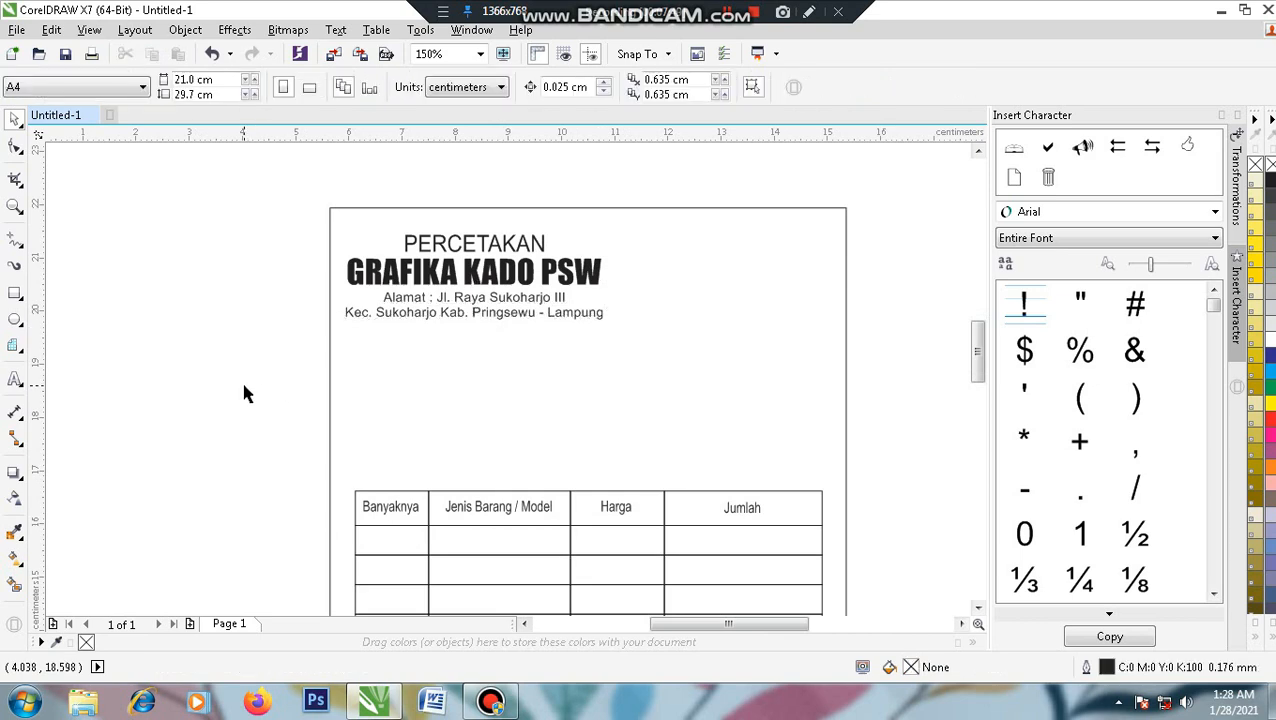
scroll(480, 331, up, 2)
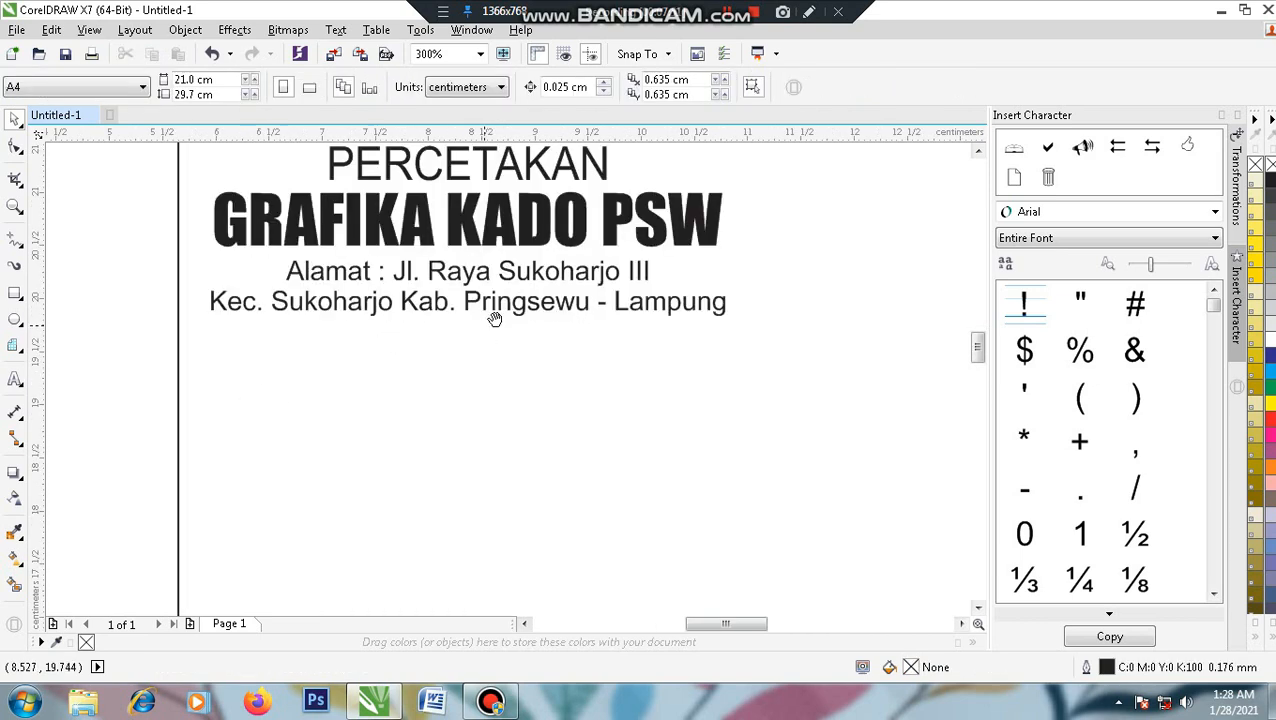
click(534, 254)
drag(534, 254, 523, 327)
key(ctrl+z)
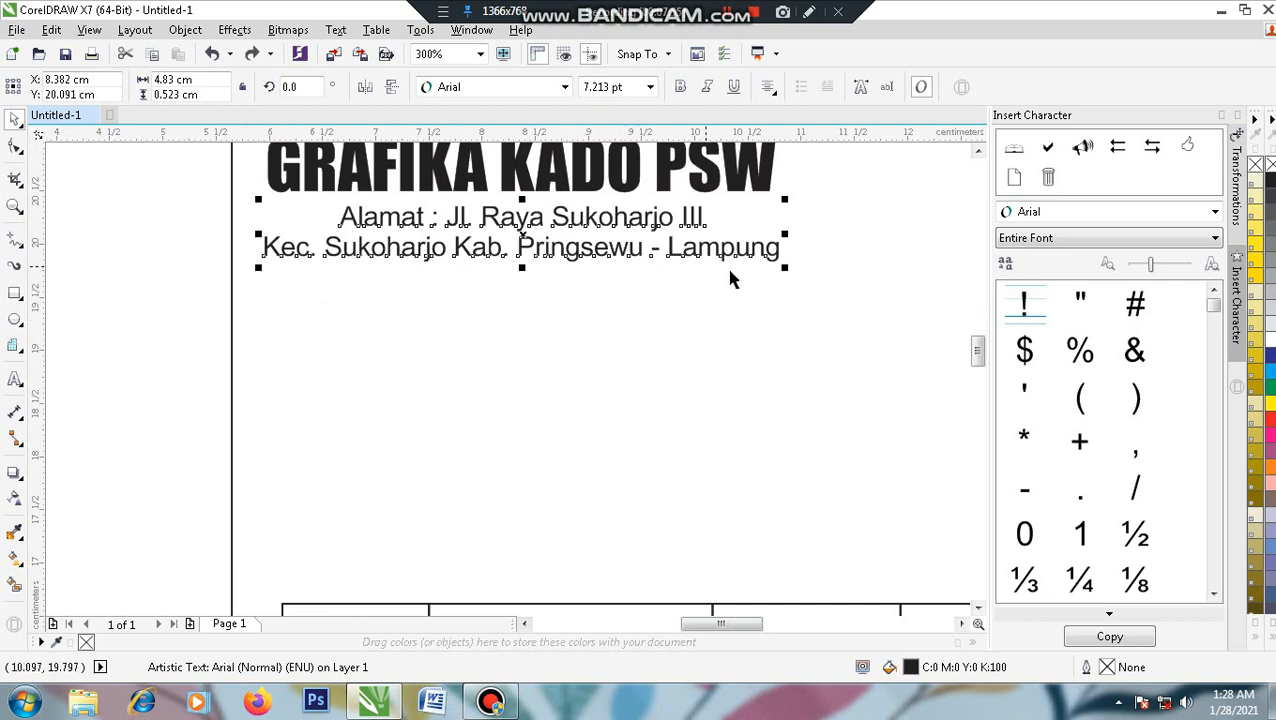
- Type the shop's phone number line, beginning 'Hp.', below the address
right_click(754, 249)
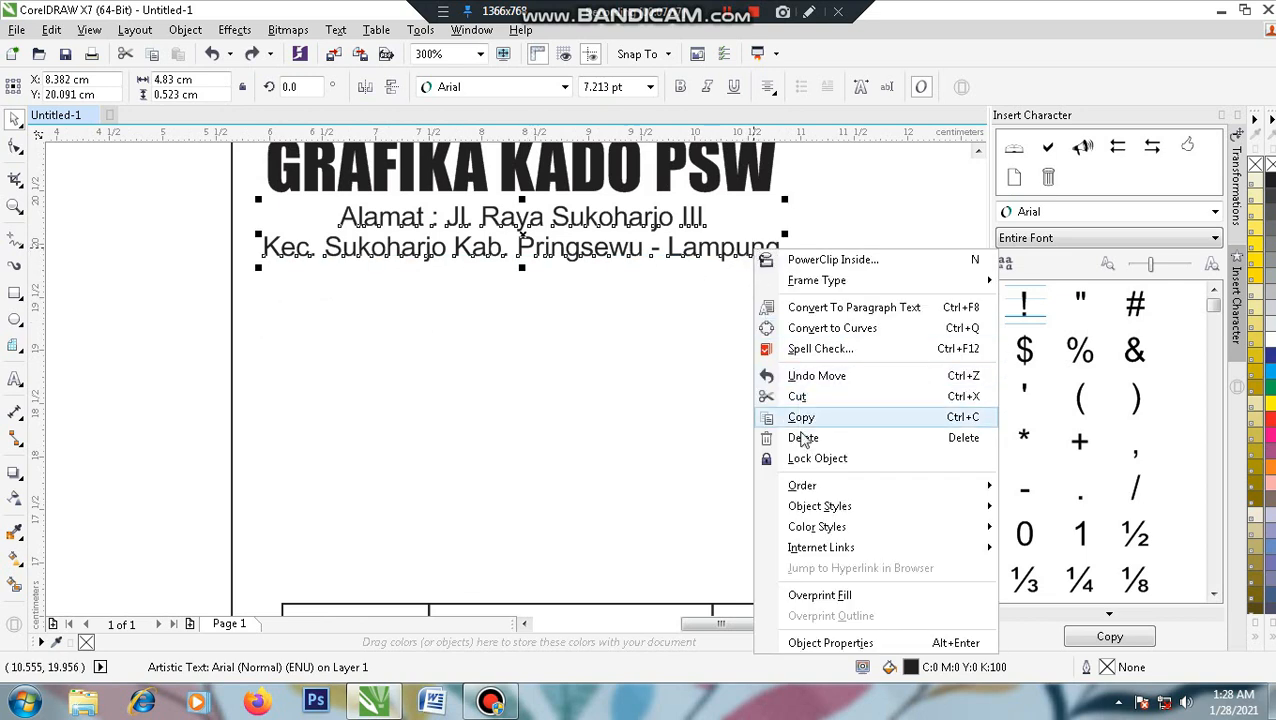
click(148, 341)
click(15, 379)
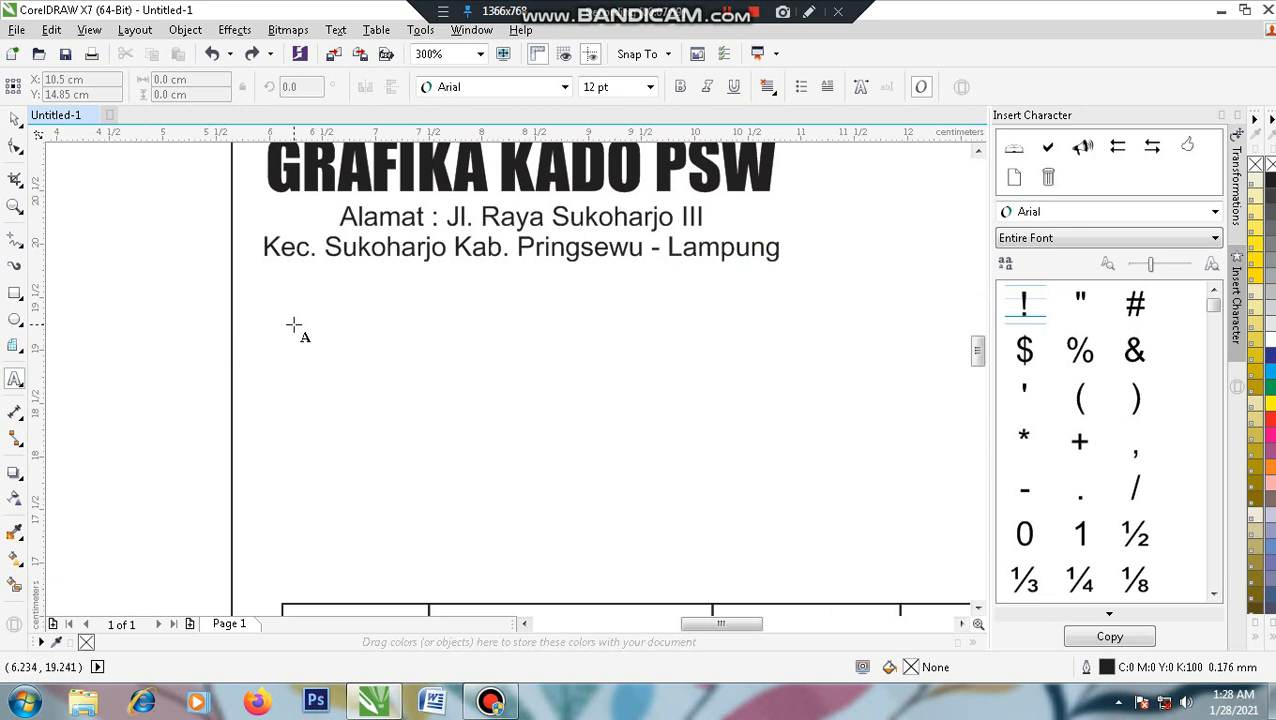
click(298, 334)
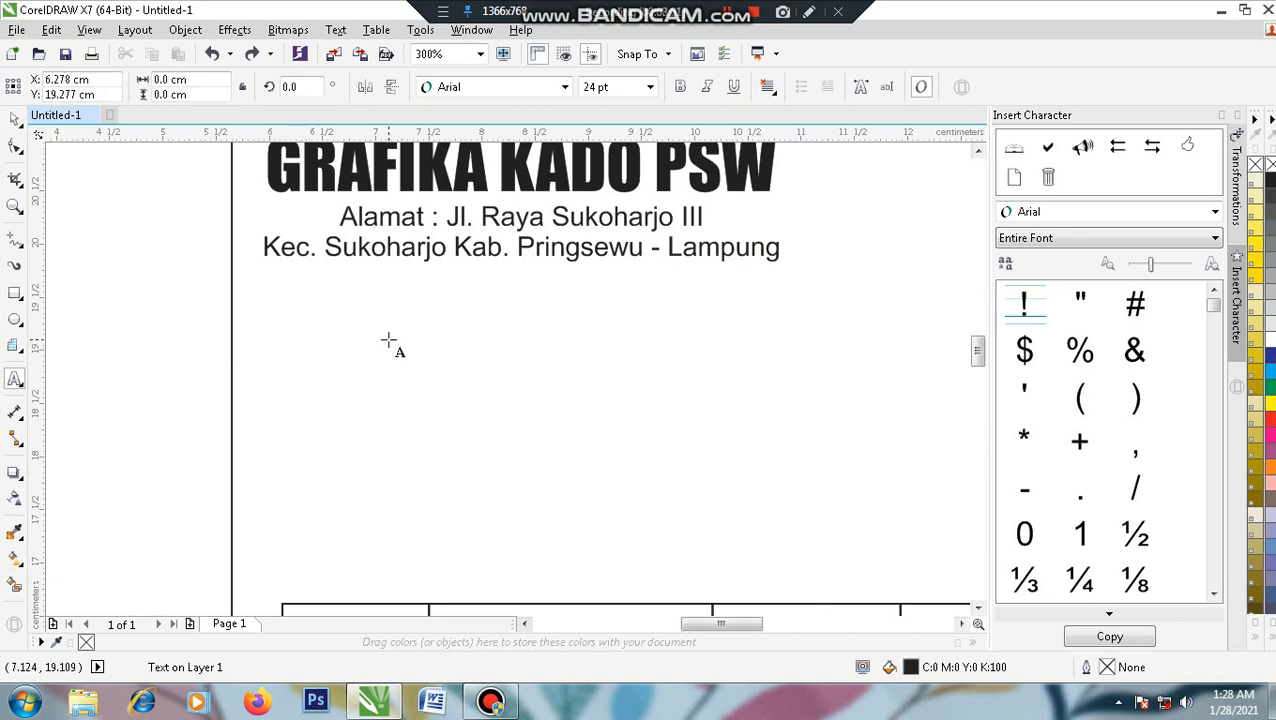
text(N)
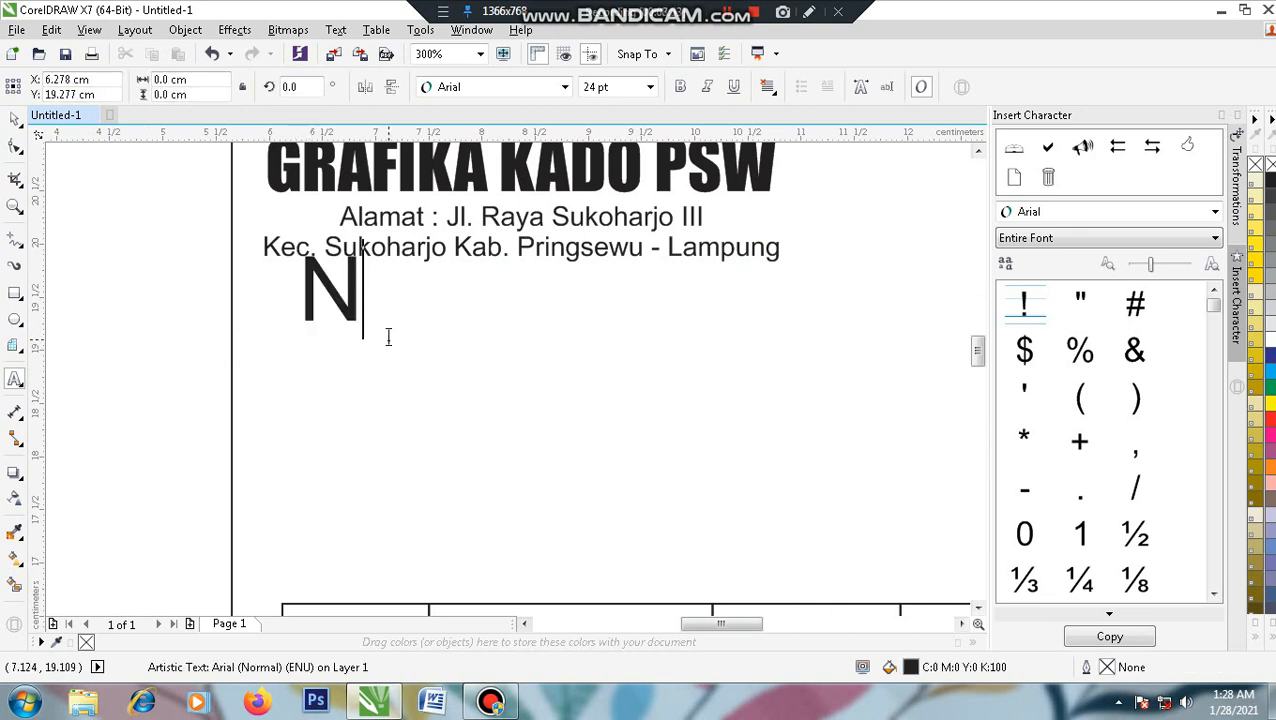
text(p.)
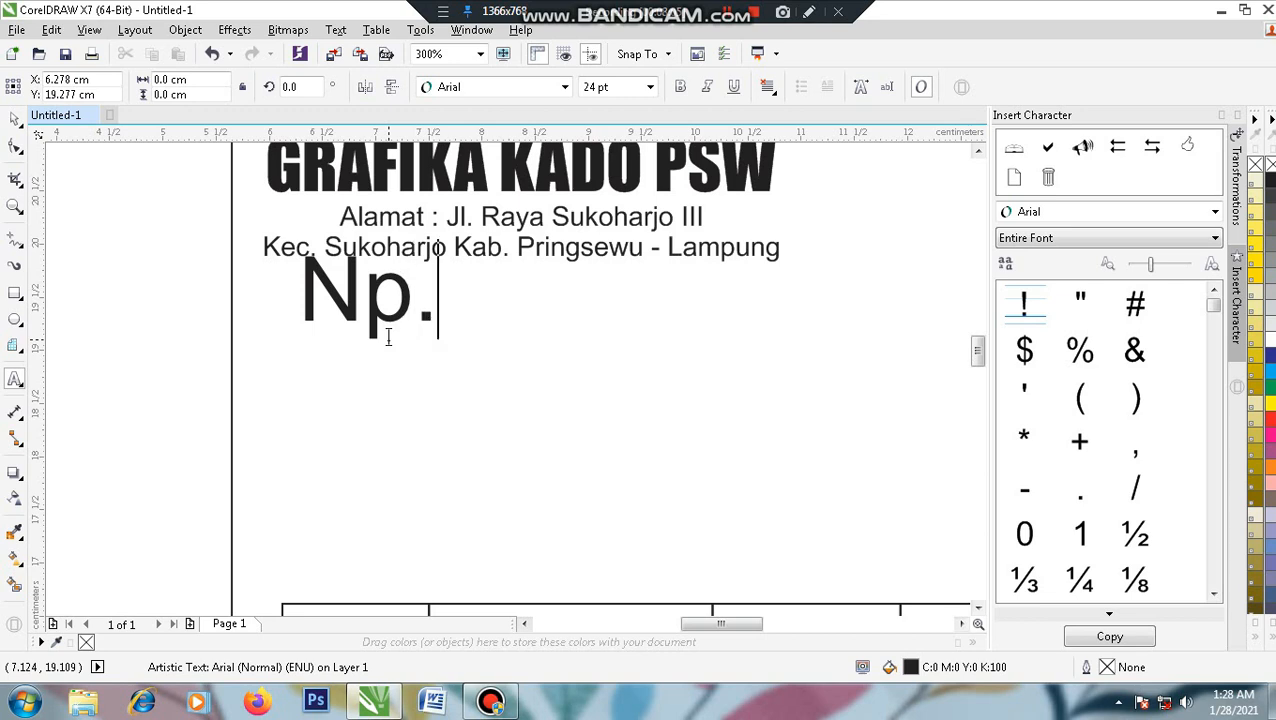
key(BackSpace)
key(BackSpace)
key(BackSpace)
key(BackSpace)
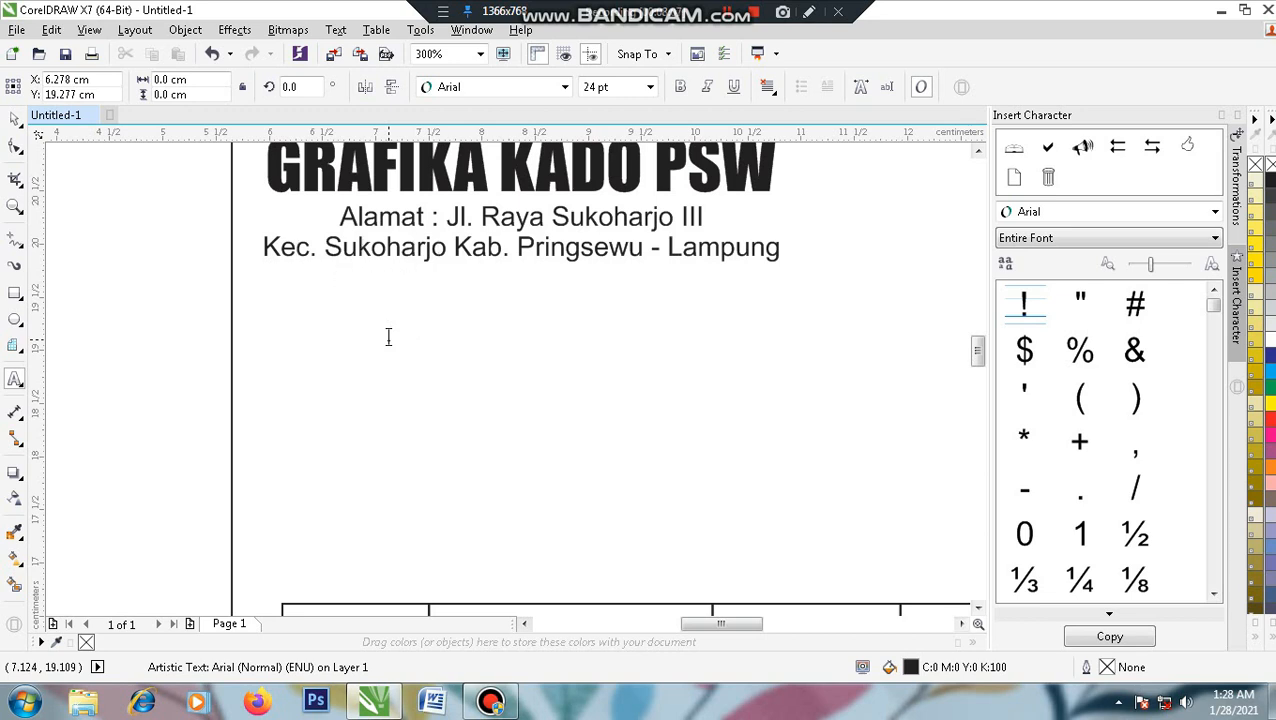
text(Hp. )
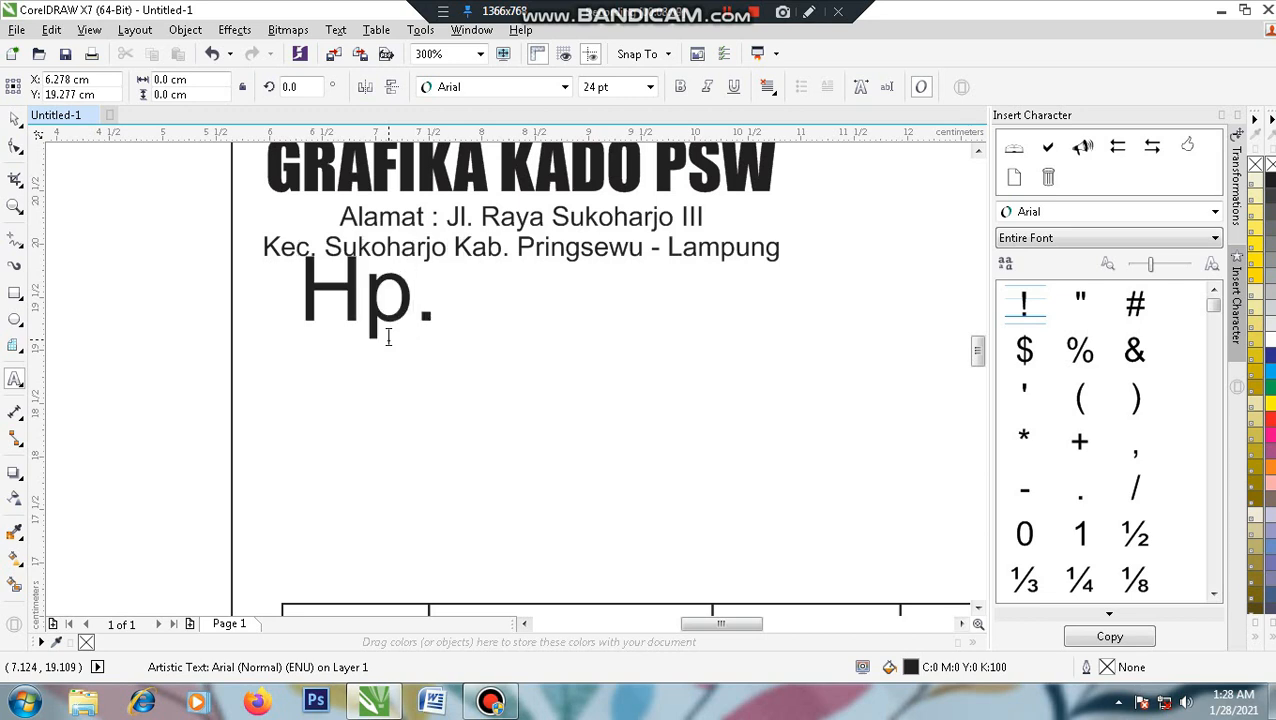
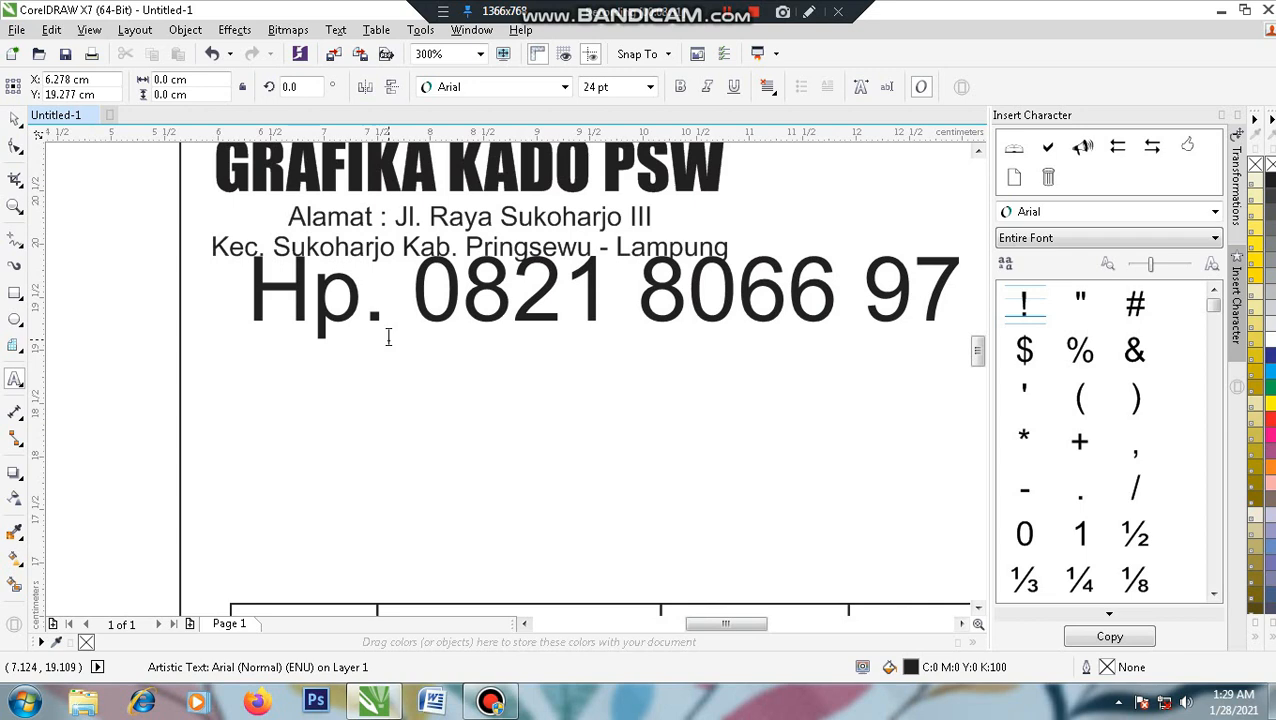
key(ctrl+space)
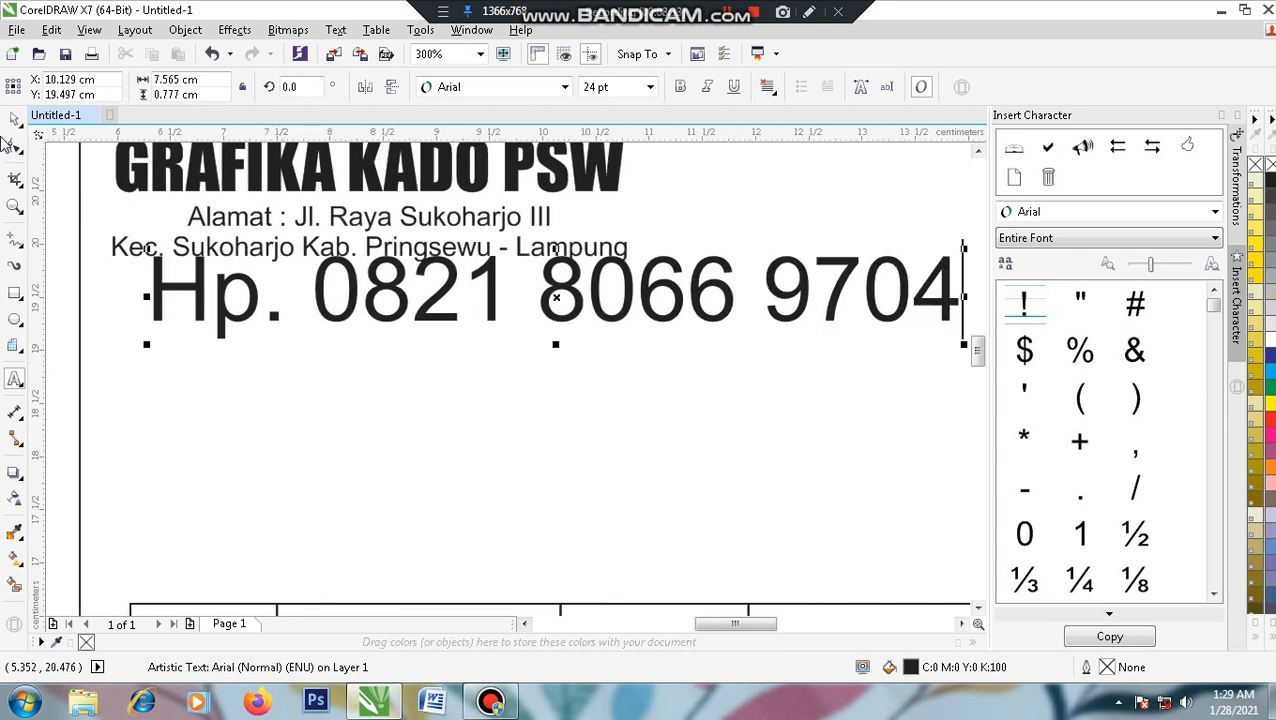
- Shrink the phone line to about 9.3 pt and centre it beneath the address lines
drag(963, 344, 468, 376)
drag(405, 283, 404, 290)
shift+click(376, 250)
key(c)
scroll(462, 317, down, 1)
drag(472, 317, 504, 310)
click(228, 368)
scroll(409, 327, up, 1)
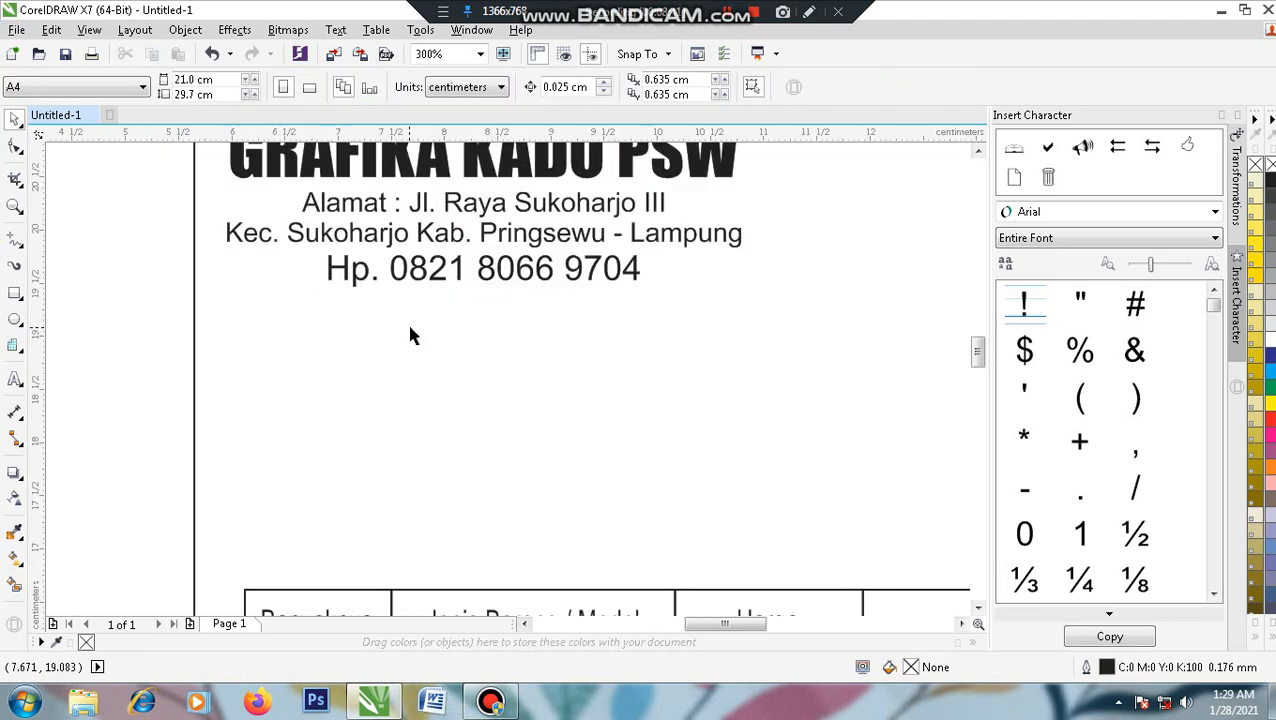
drag(519, 377, 519, 340)
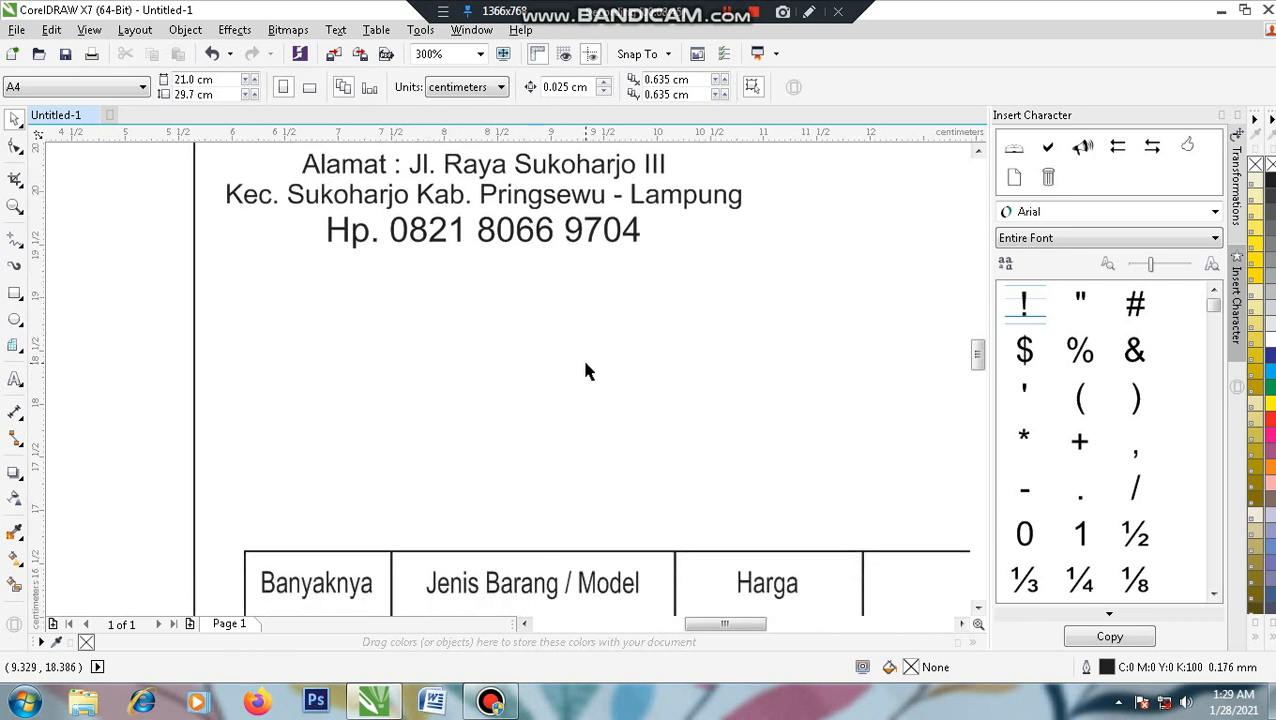
drag(587, 370, 578, 412)
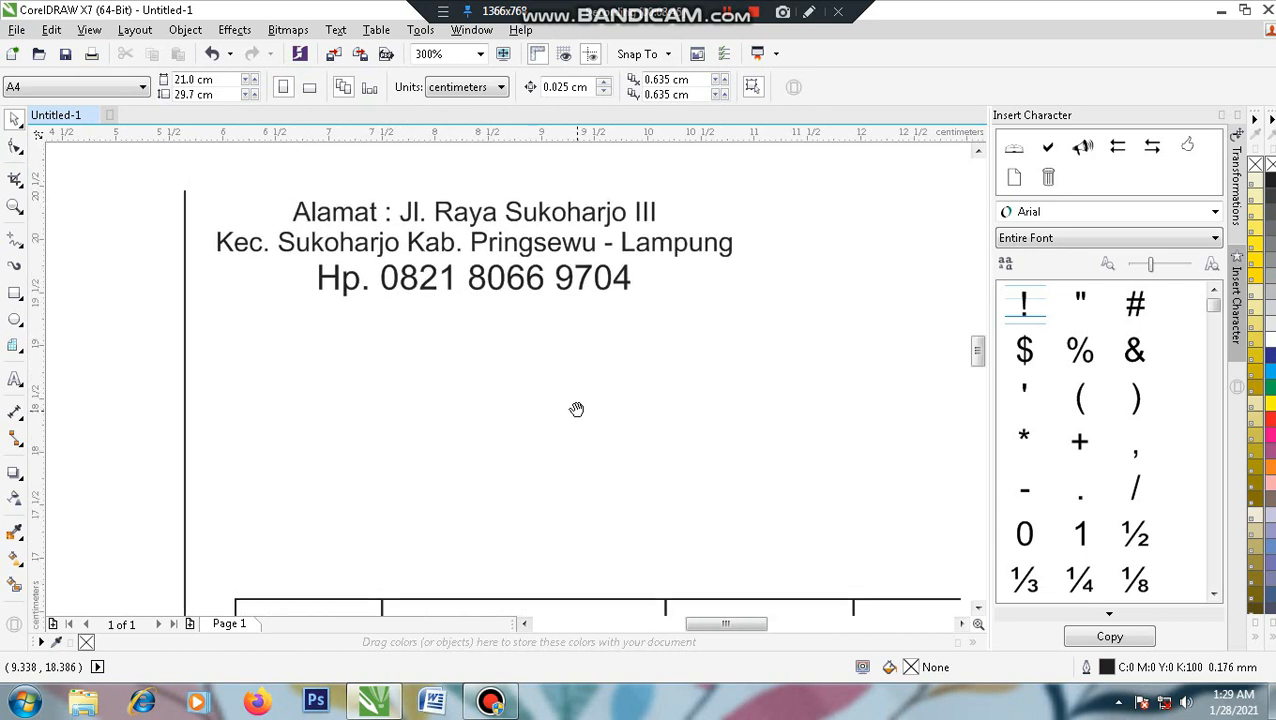
click(15, 382)
- Type 'No. Seri :', shrink it to about 11.6 pt, and move it above the item table
click(251, 379)
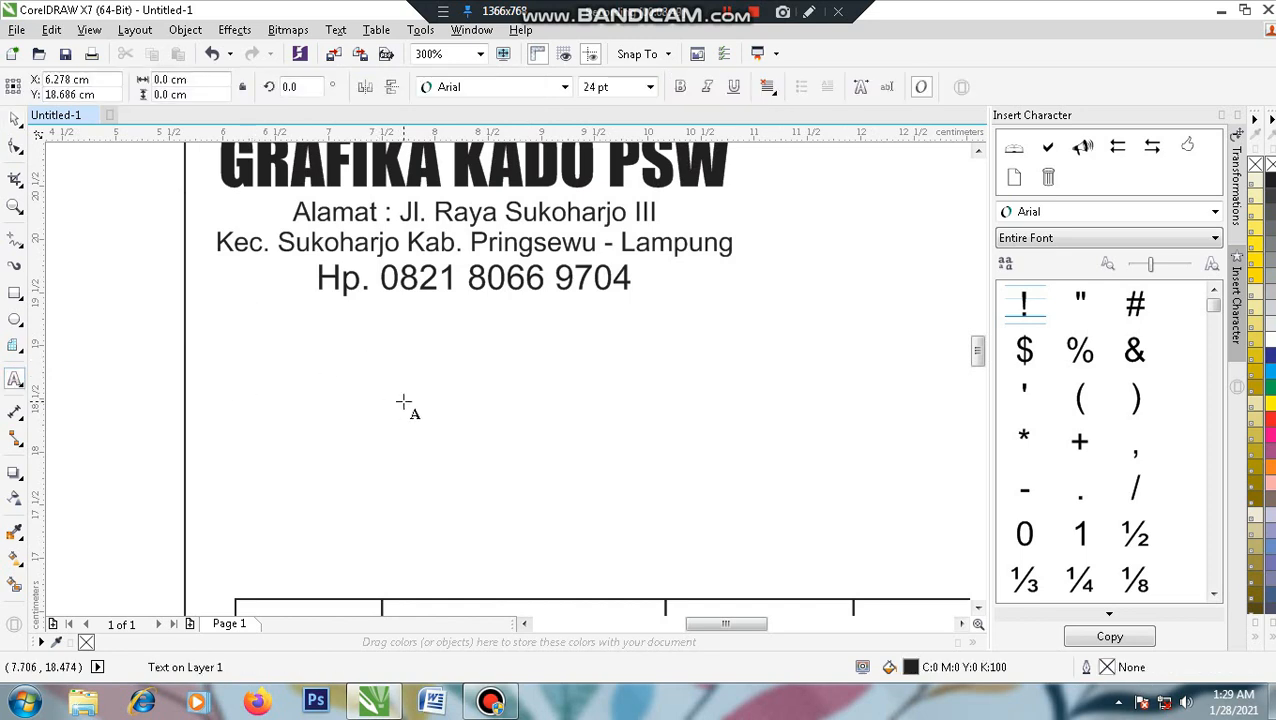
text(No.)
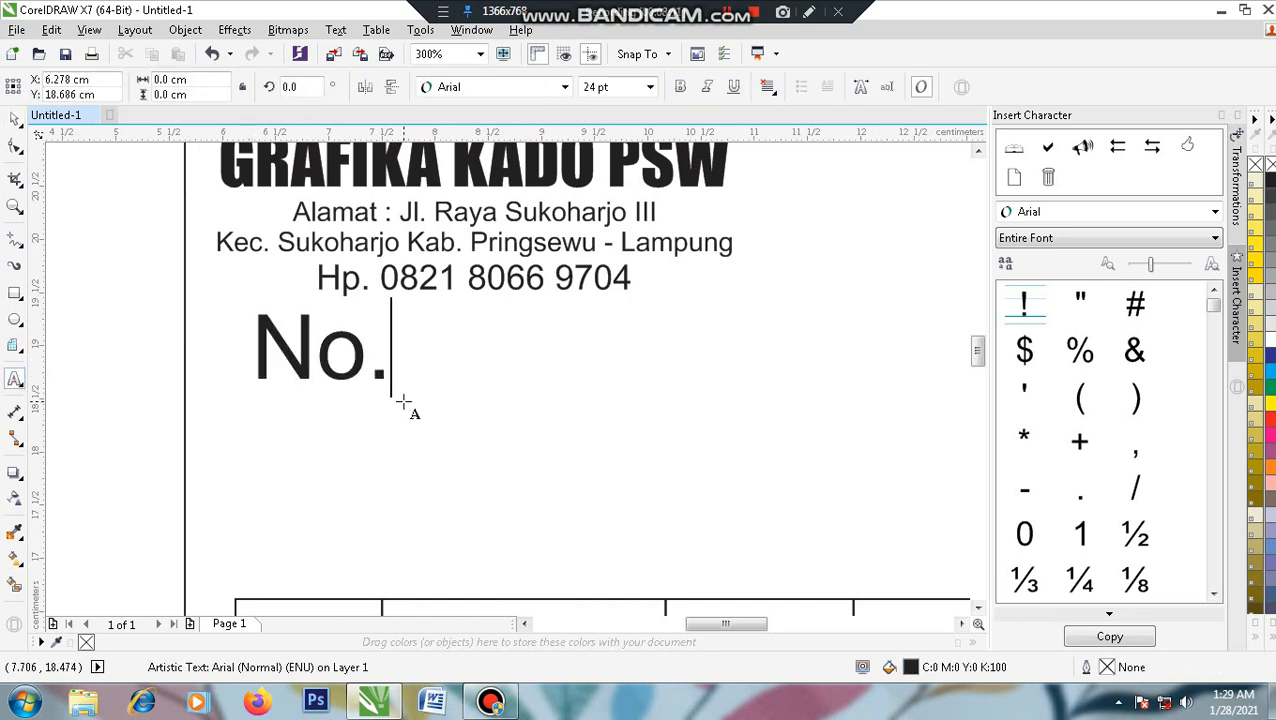
text( Seri :)
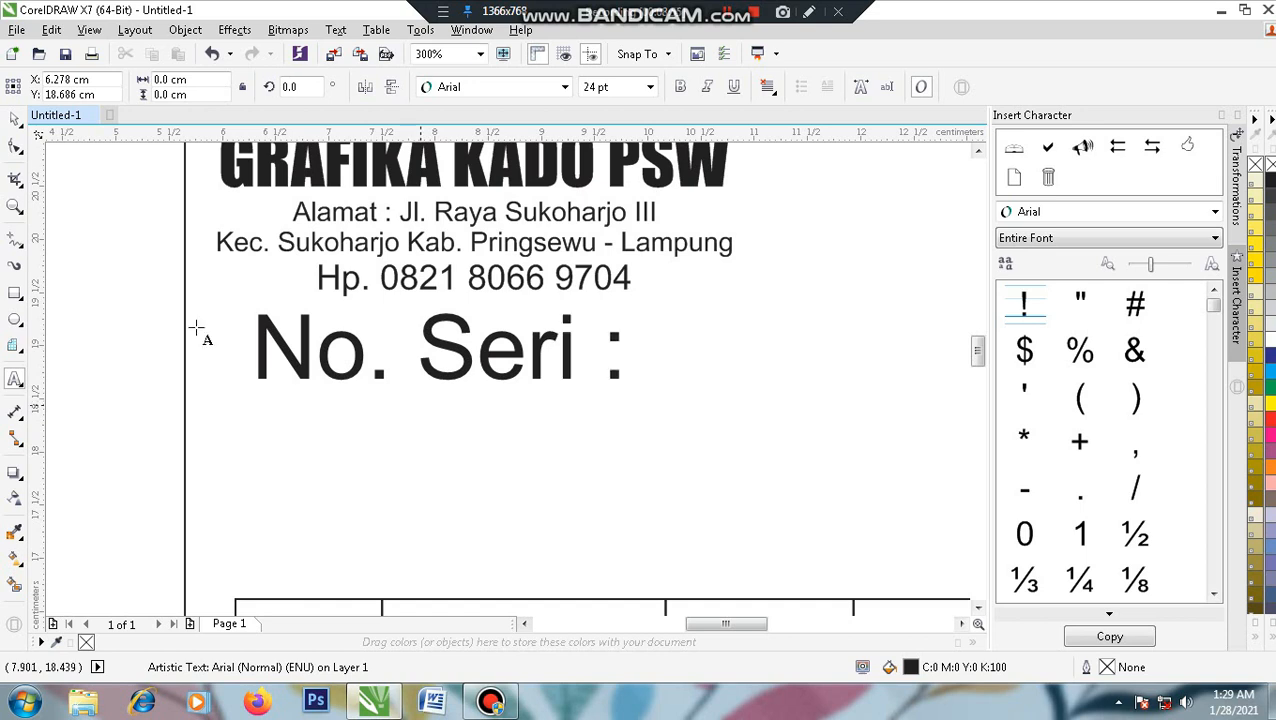
click(15, 119)
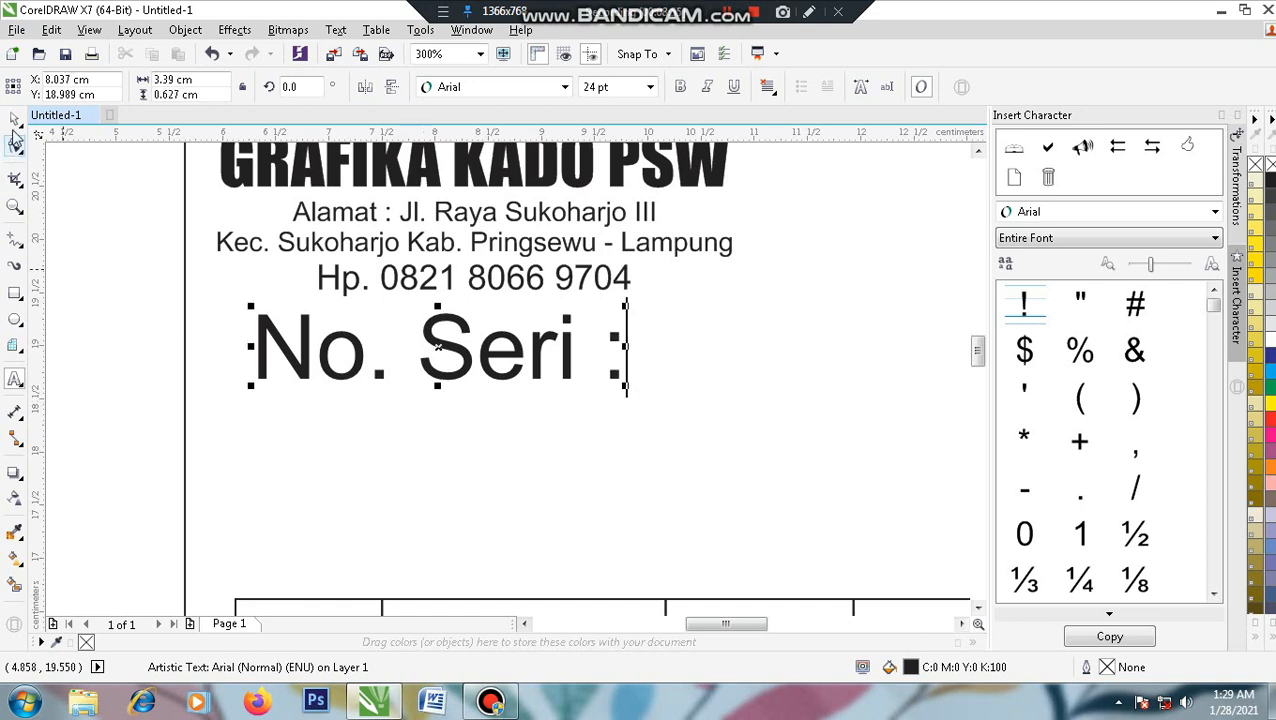
drag(622, 398, 436, 437)
drag(395, 343, 376, 561)
- Left-align the No. Seri label with the table's first cell
scroll(376, 561, down, 3)
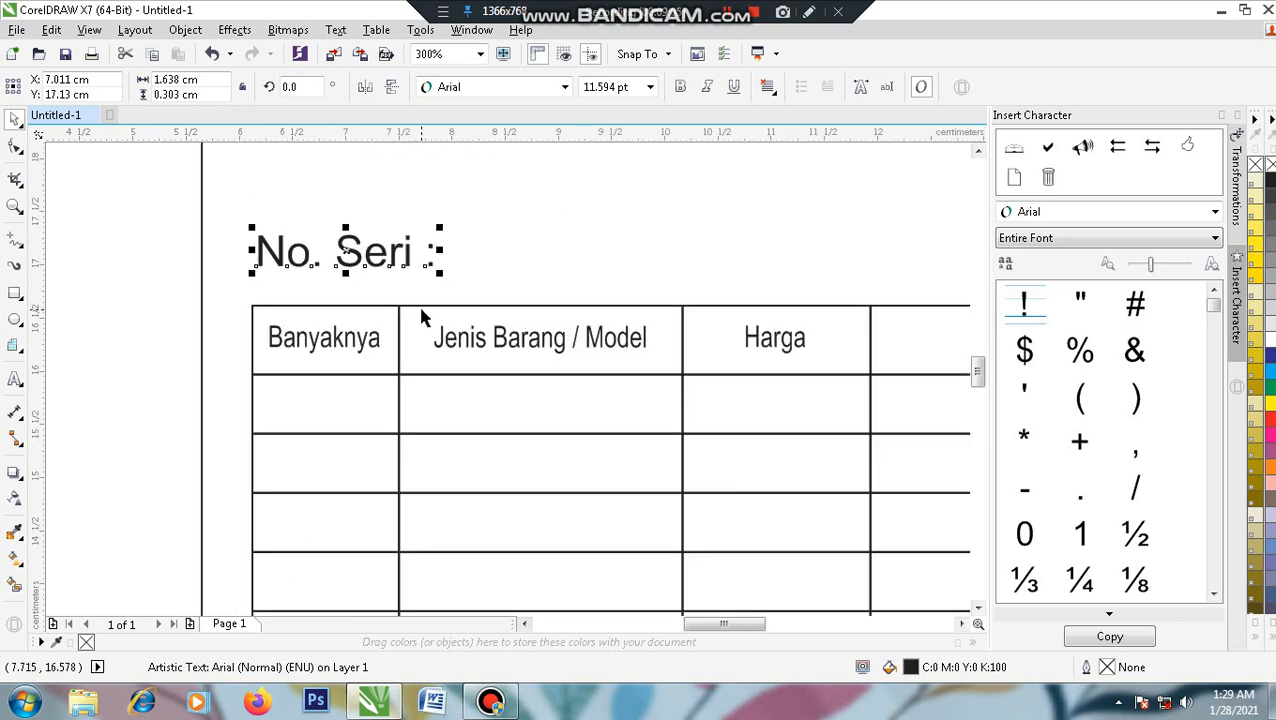
shift+click(421, 308)
click(157, 297)
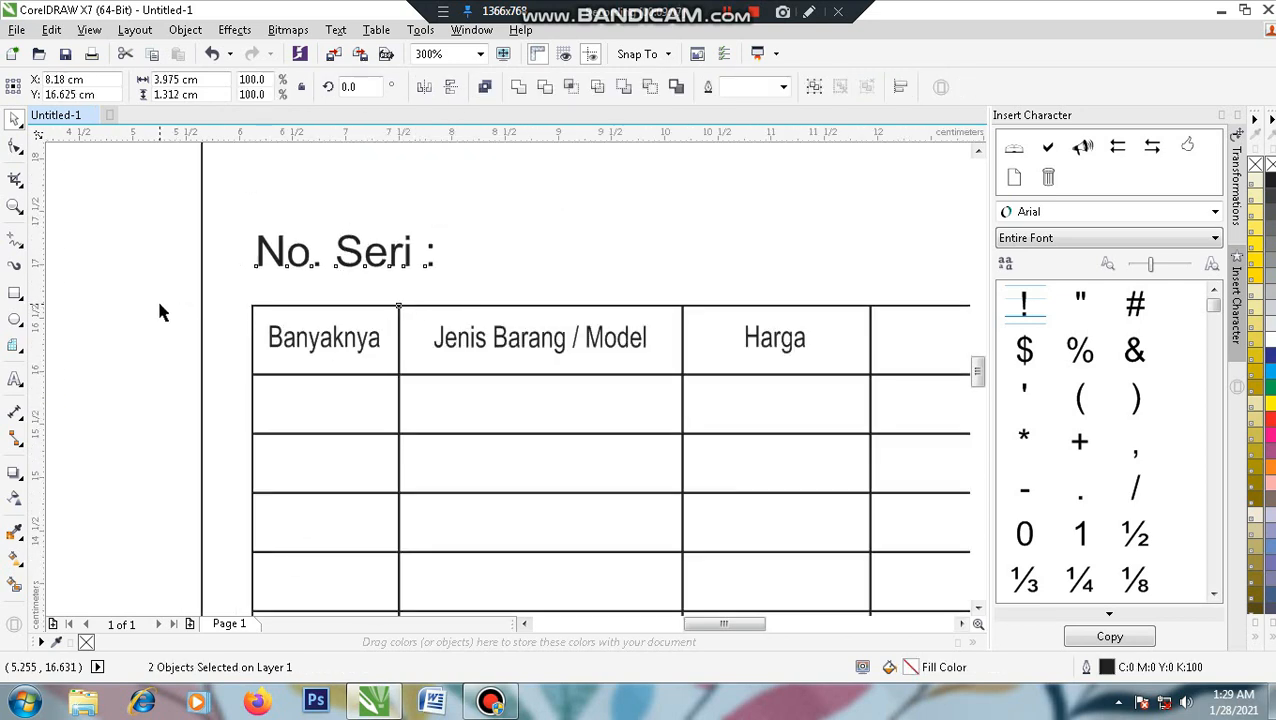
click(265, 252)
shift+click(294, 312)
key(l)
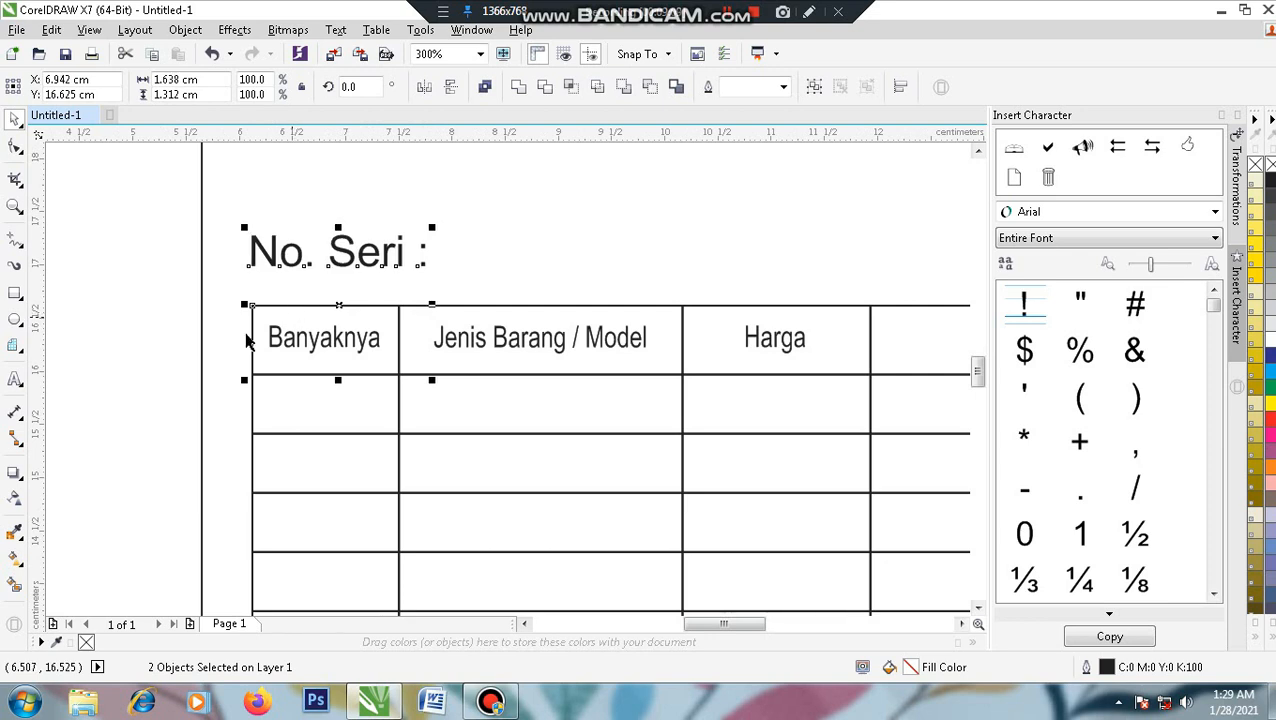
click(113, 345)
drag(460, 267, 367, 313)
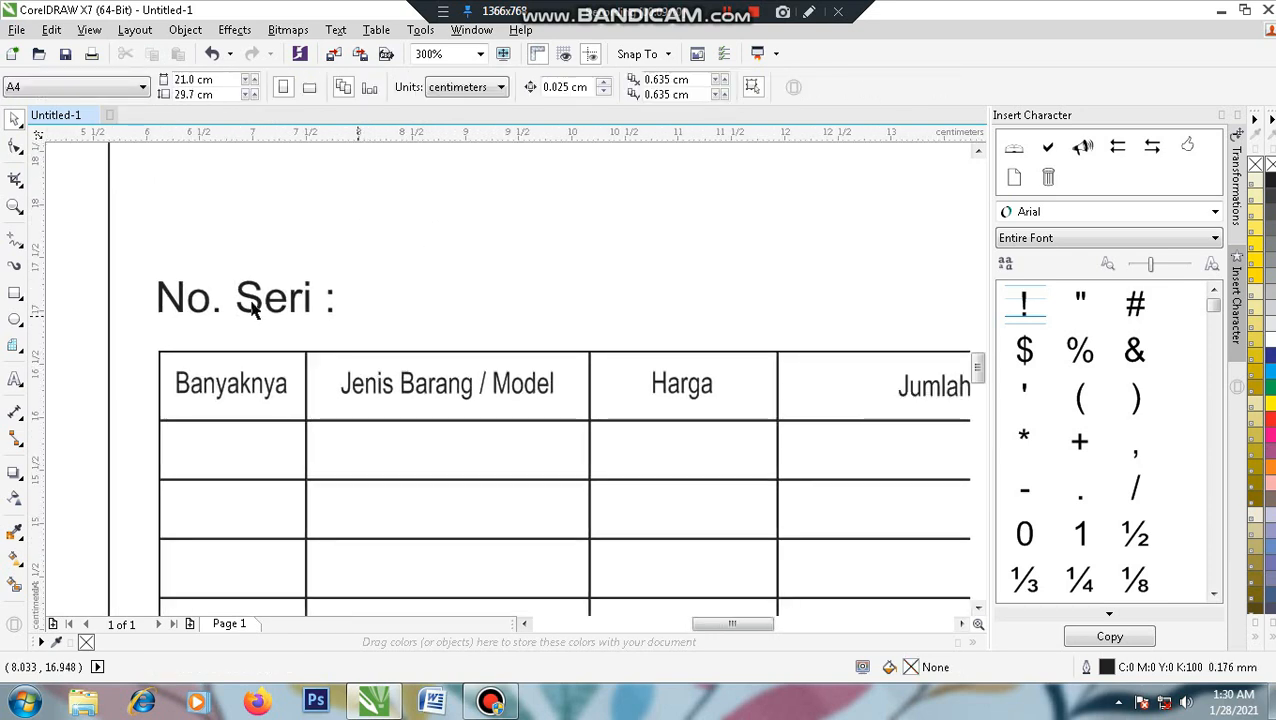
- Draw a 4.57 × 0.77 cm box right of 'No. Seri :' and centre it vertically on the label
click(14, 293)
mouse_move(359, 248)
mouse_down()
mouse_move(484, 320)
mouse_move(845, 330)
mouse_up()
click(14, 118)
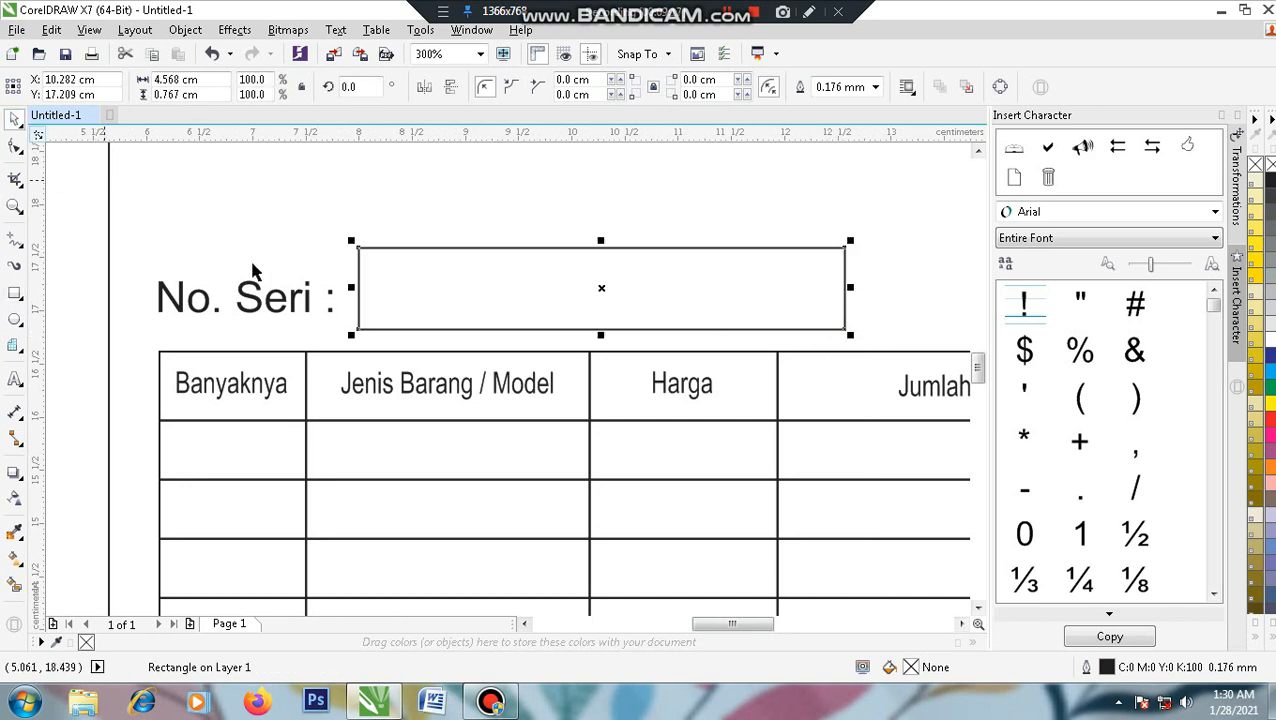
shift+click(295, 303)
key(c)
click(113, 327)
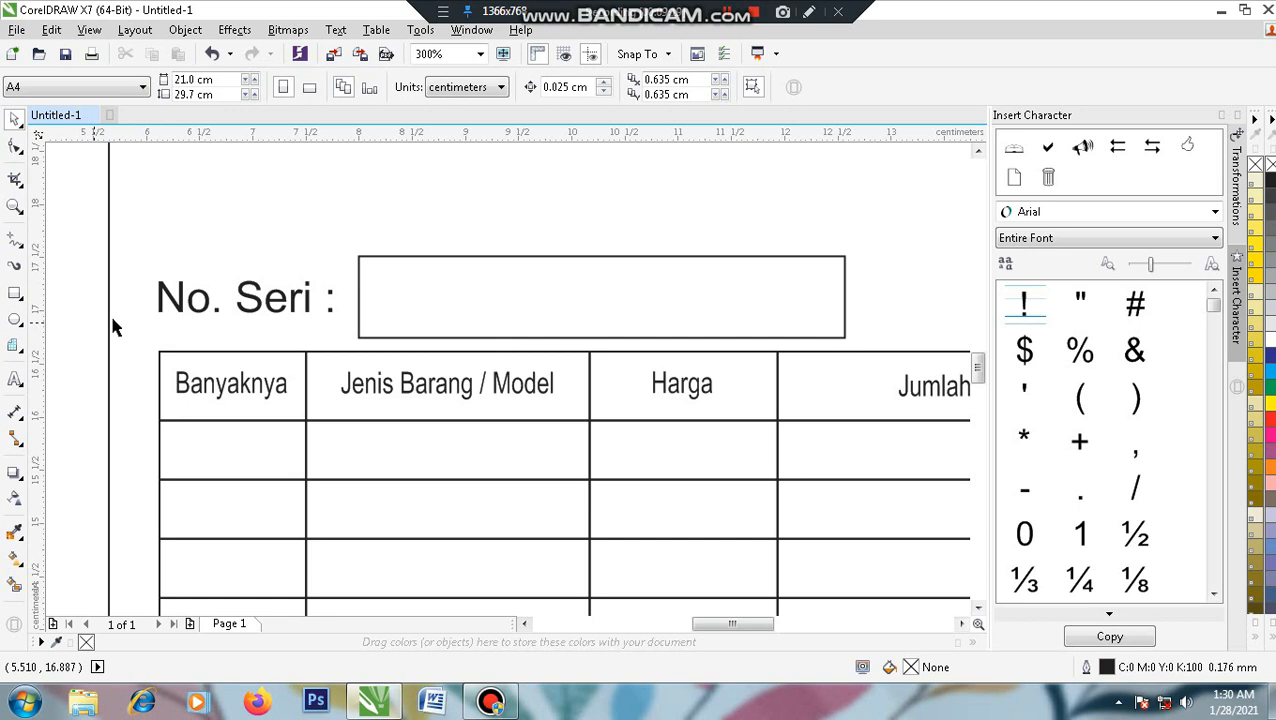
scroll(508, 300, down, 2)
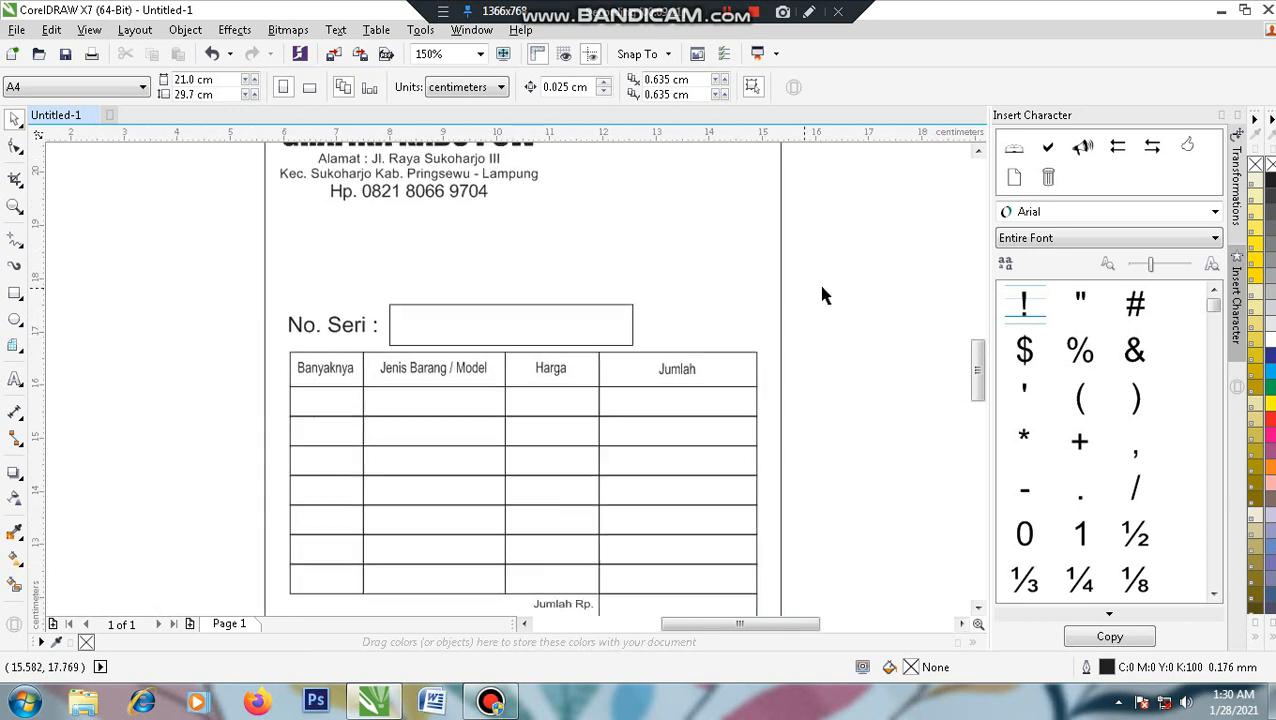
drag(883, 243, 826, 345)
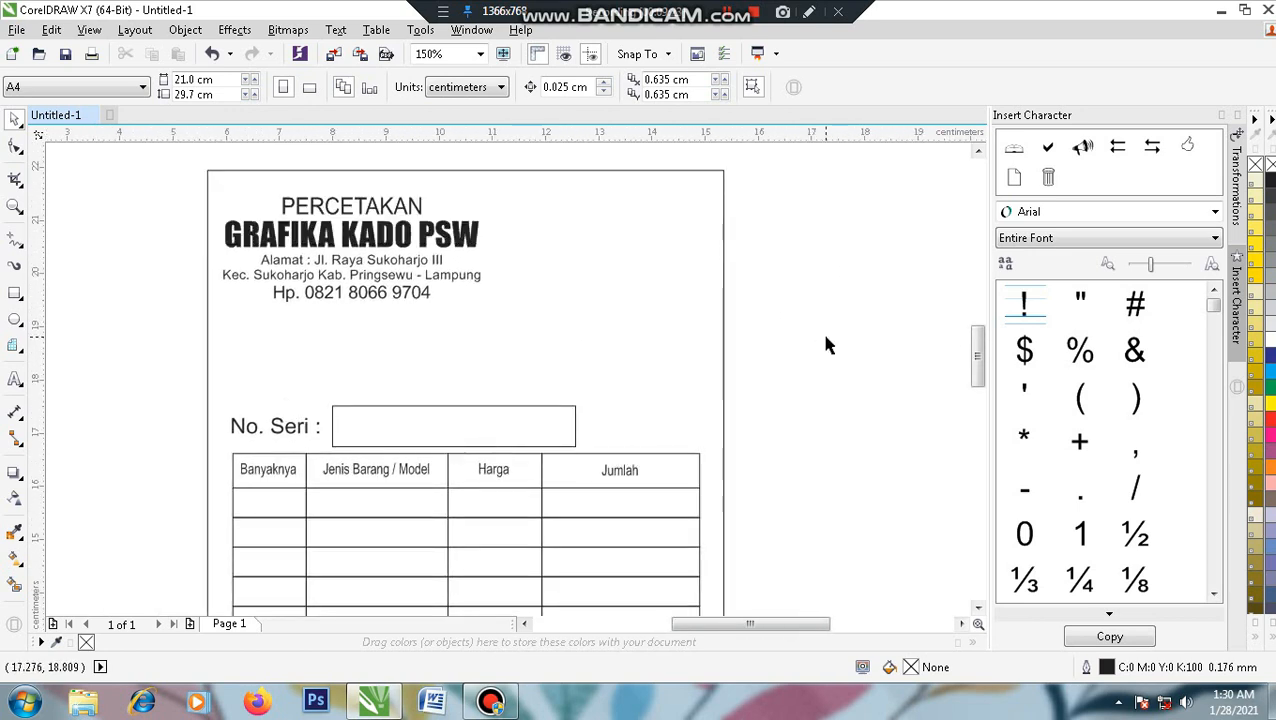
drag(824, 344, 810, 370)
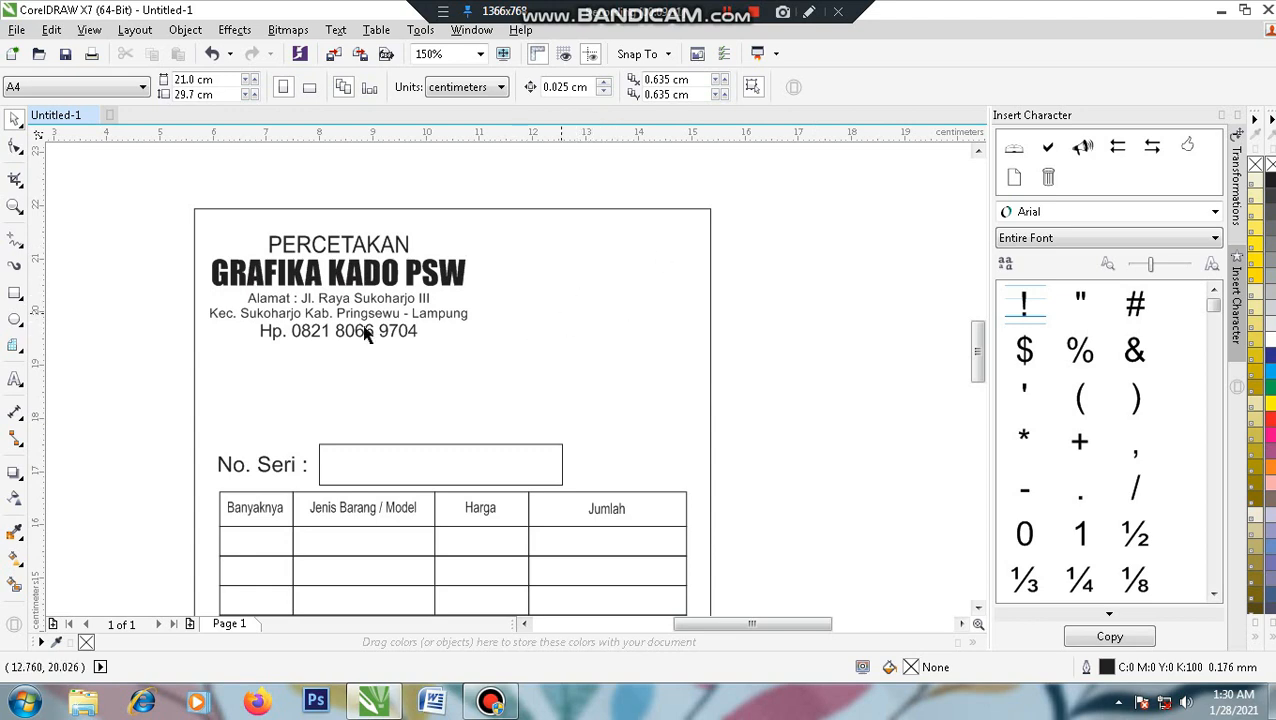
- Type 'Sukoharjo, ...............' as a new text line at the page's top right
click(15, 378)
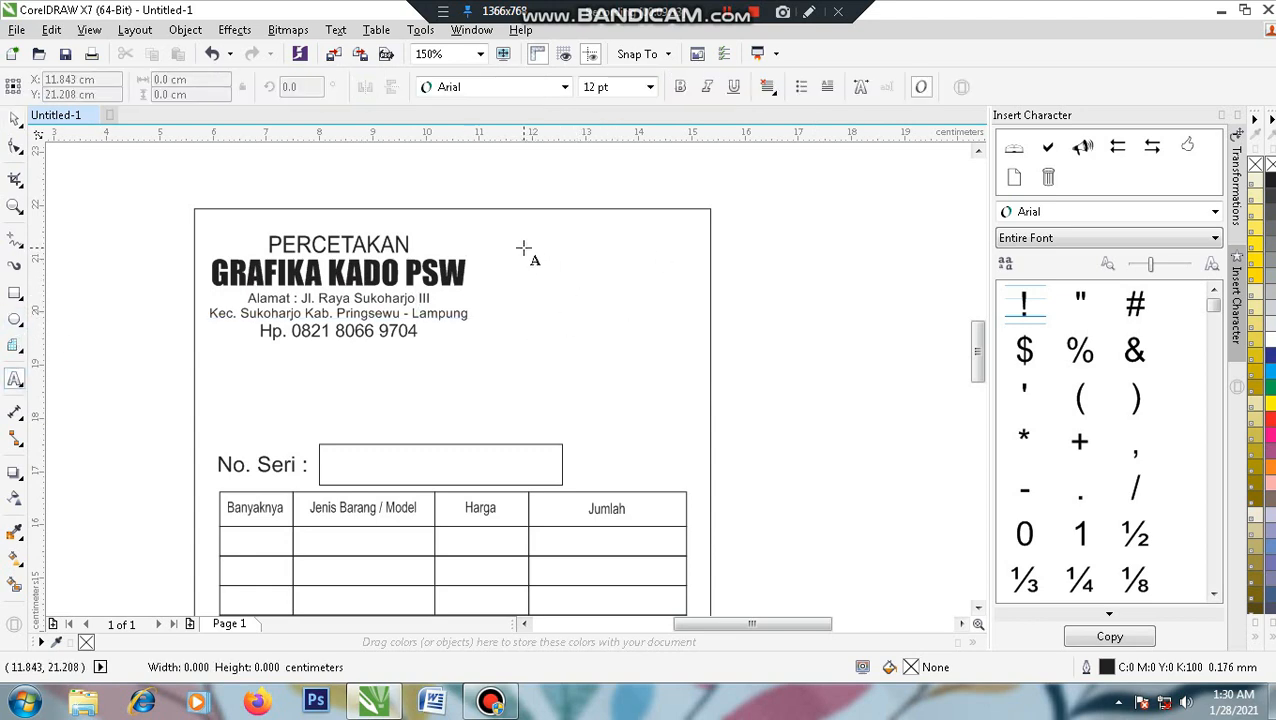
click(523, 250)
text(Suko)
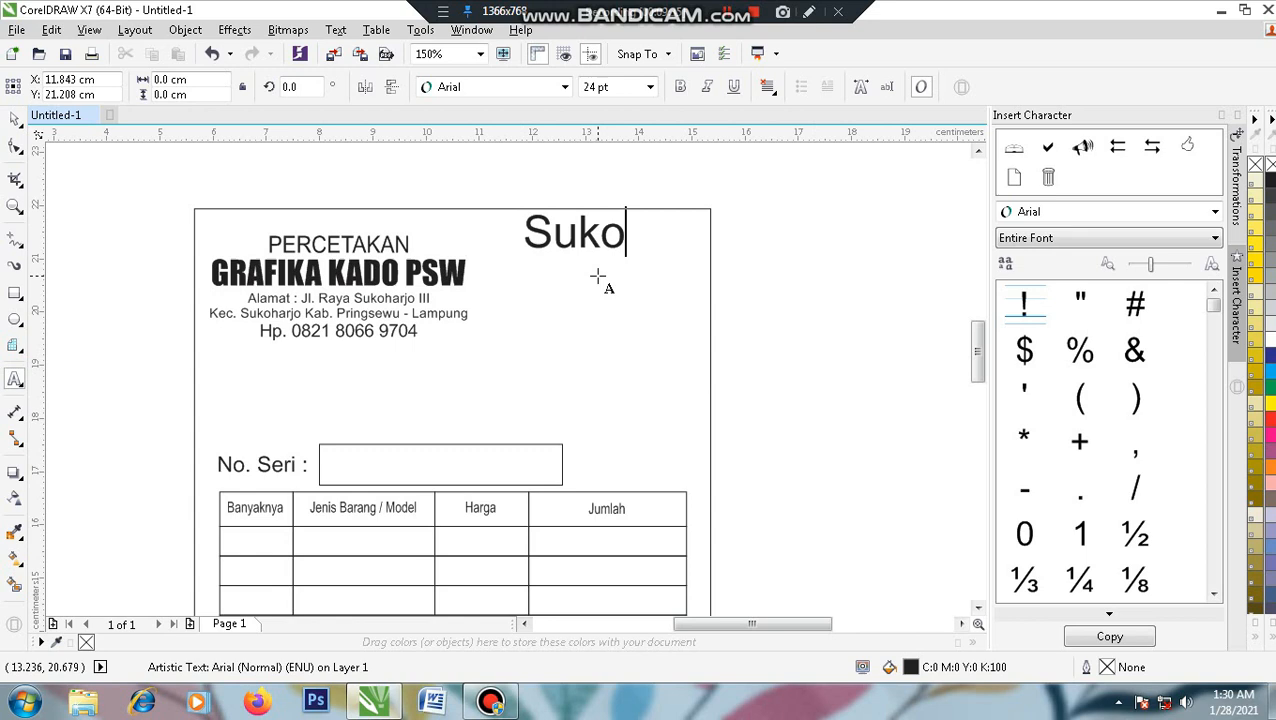
text(harjo,)
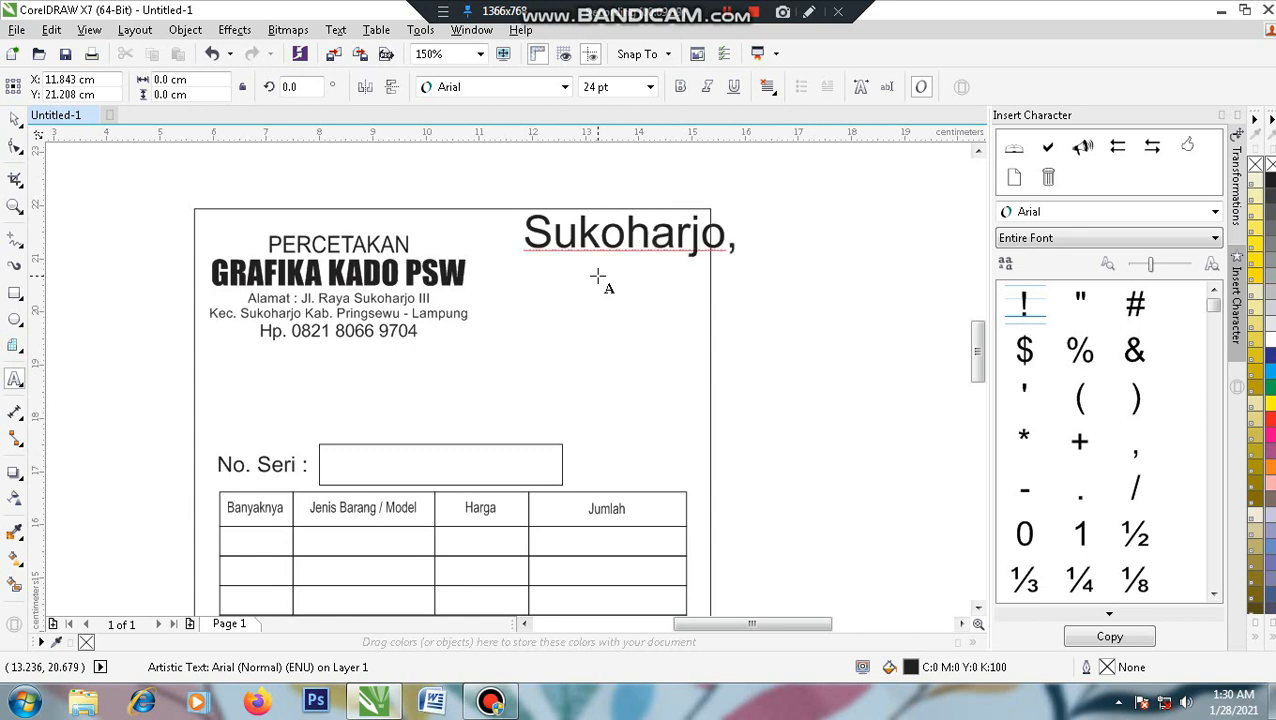
text( ...............)
key(Escape)
- Shrink the date line to about 70% and place it level with PERCETAKAN
click(15, 119)
drag(829, 295, 760, 315)
drag(885, 284, 631, 330)
drag(522, 243, 510, 268)
shift+click(338, 270)
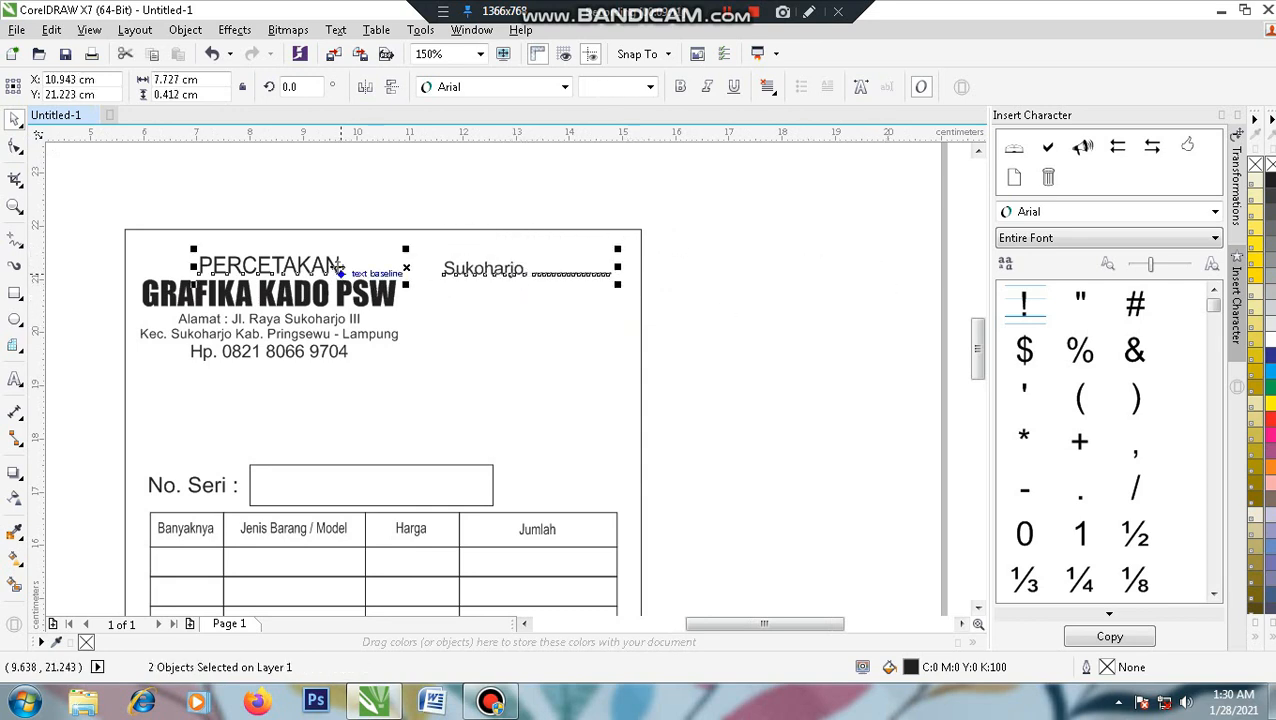
click(621, 291)
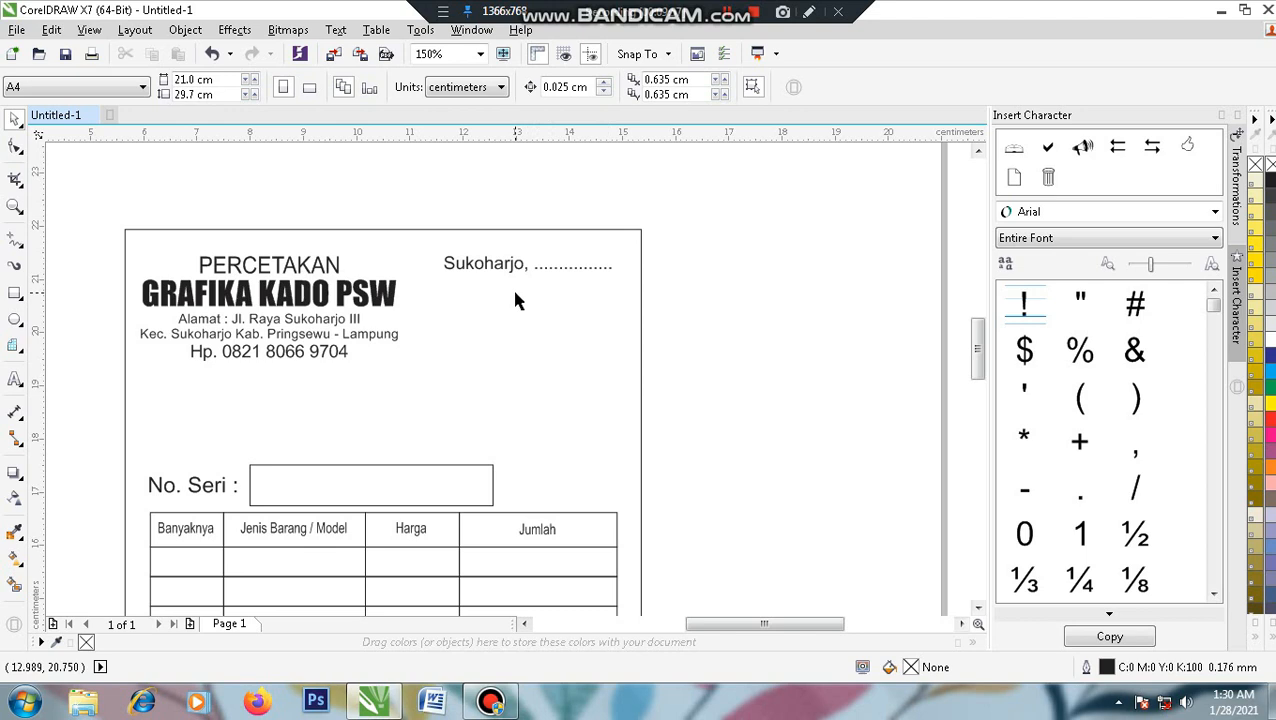
click(493, 268)
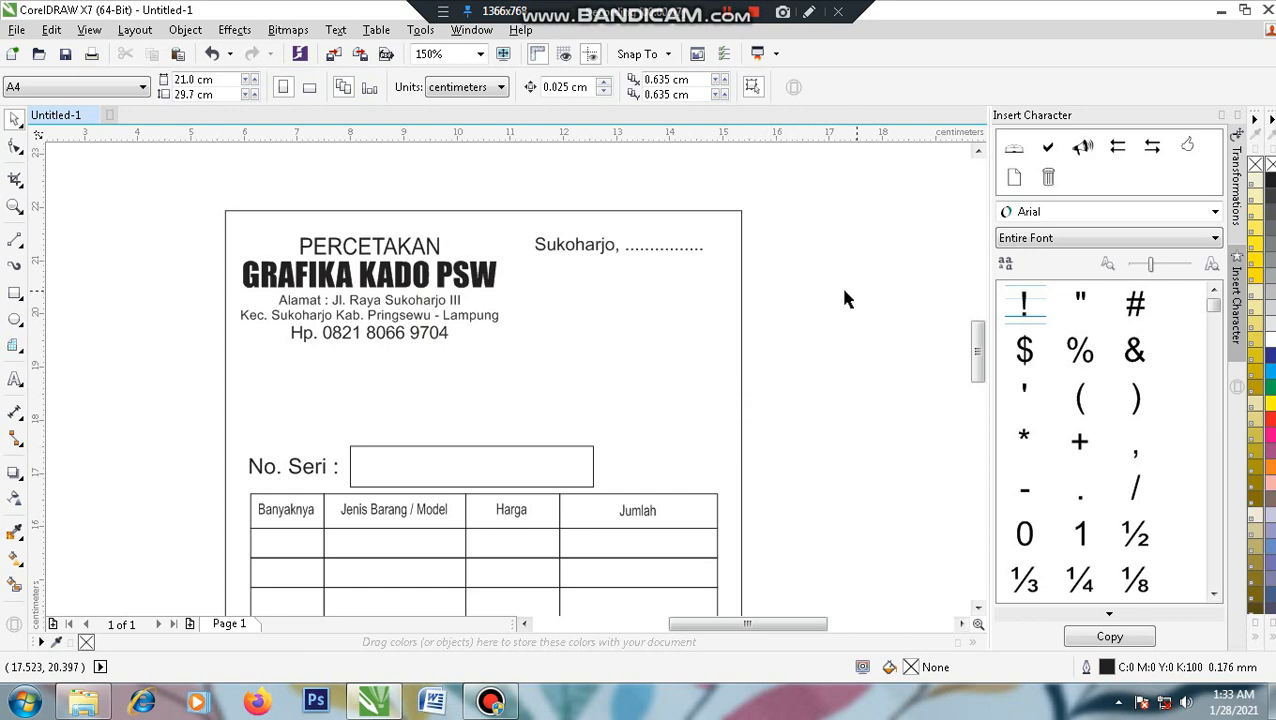
- Paste the Tuan, Alamat and Hp. label group with dotted lines beneath the Sukoharjo line
key(ctrl+v)
click(630, 293)
click(562, 311)
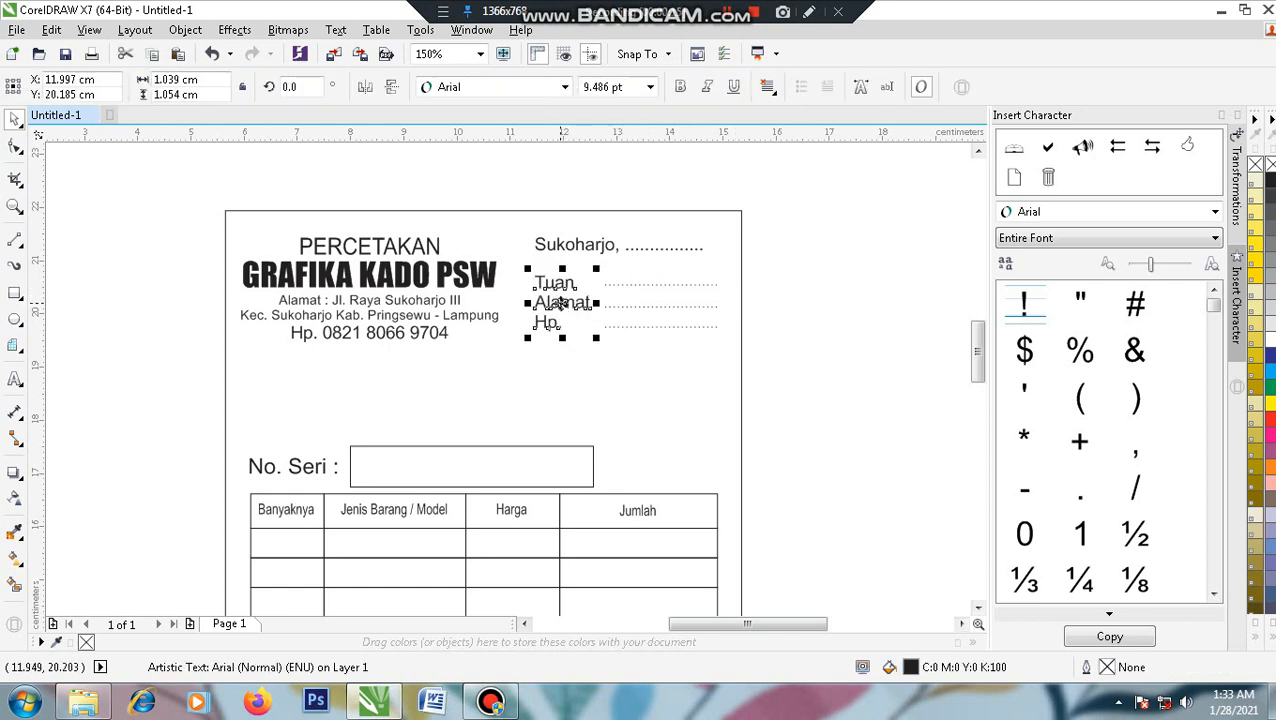
click(889, 285)
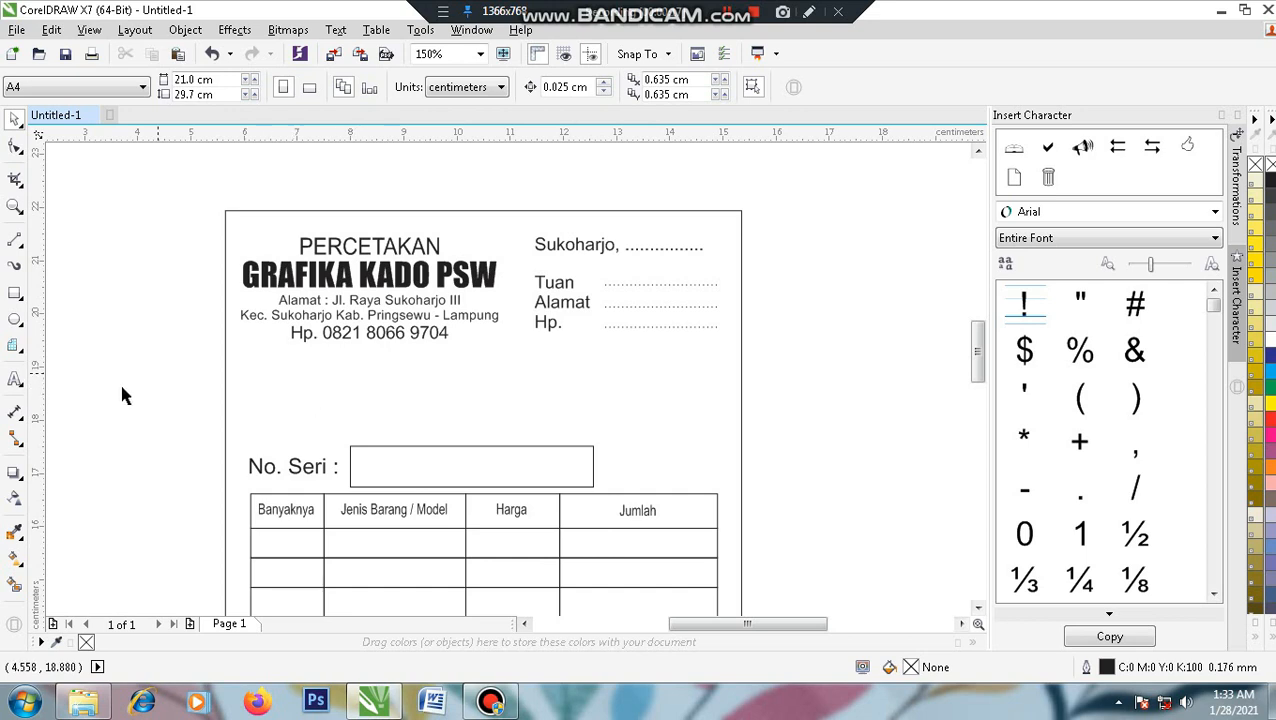
click(15, 379)
click(245, 396)
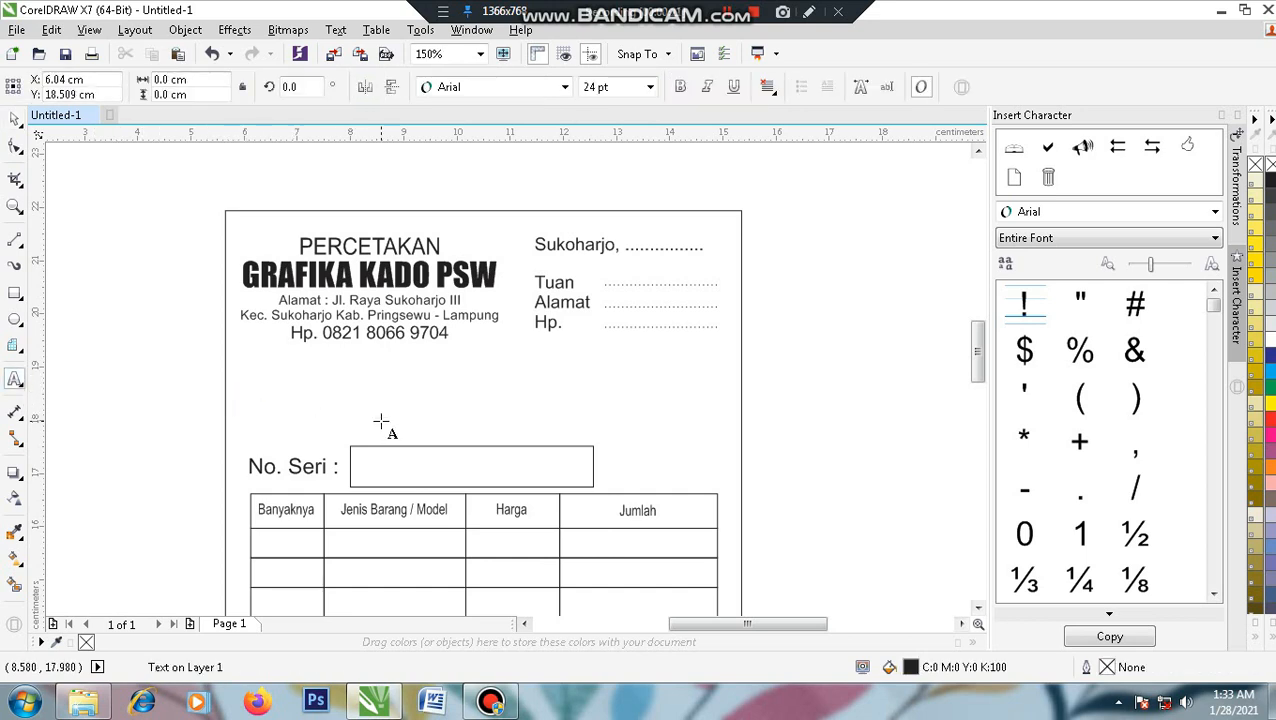
- Type the two-line label 'Jenis Pesanan' / 'Keterangan' above No. Seri
text(Jenis)
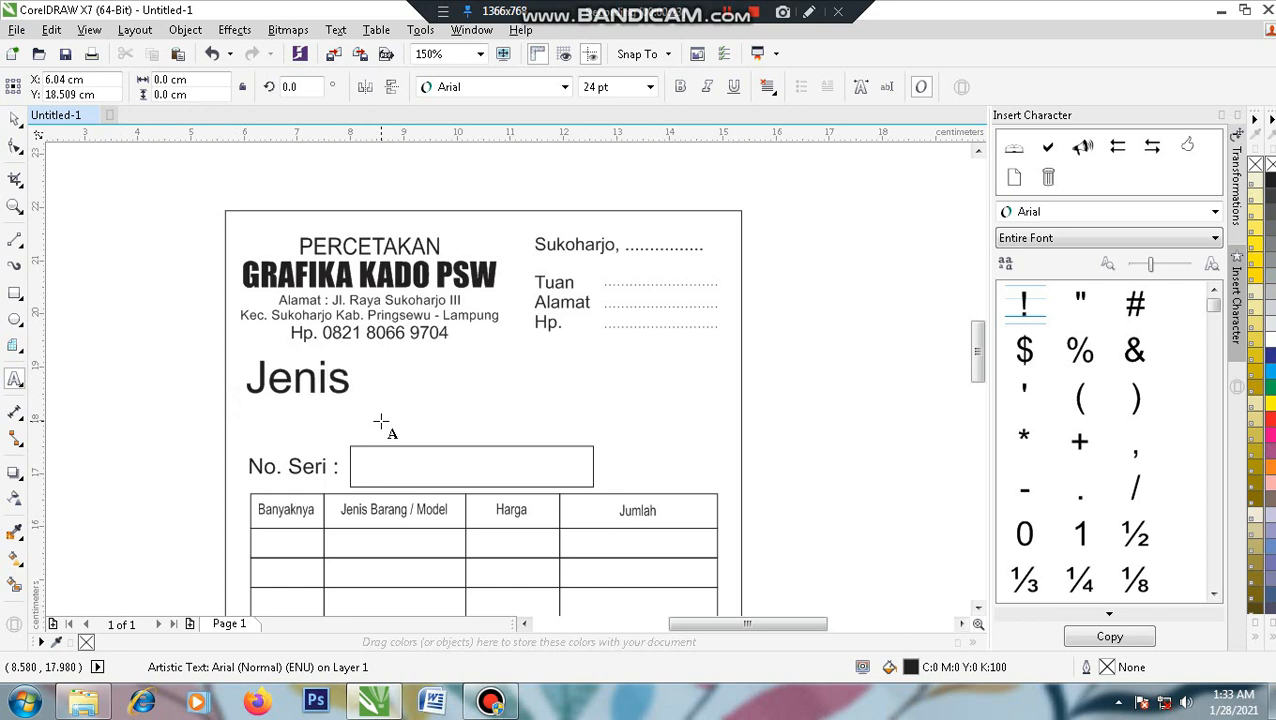
text( Pesanan)
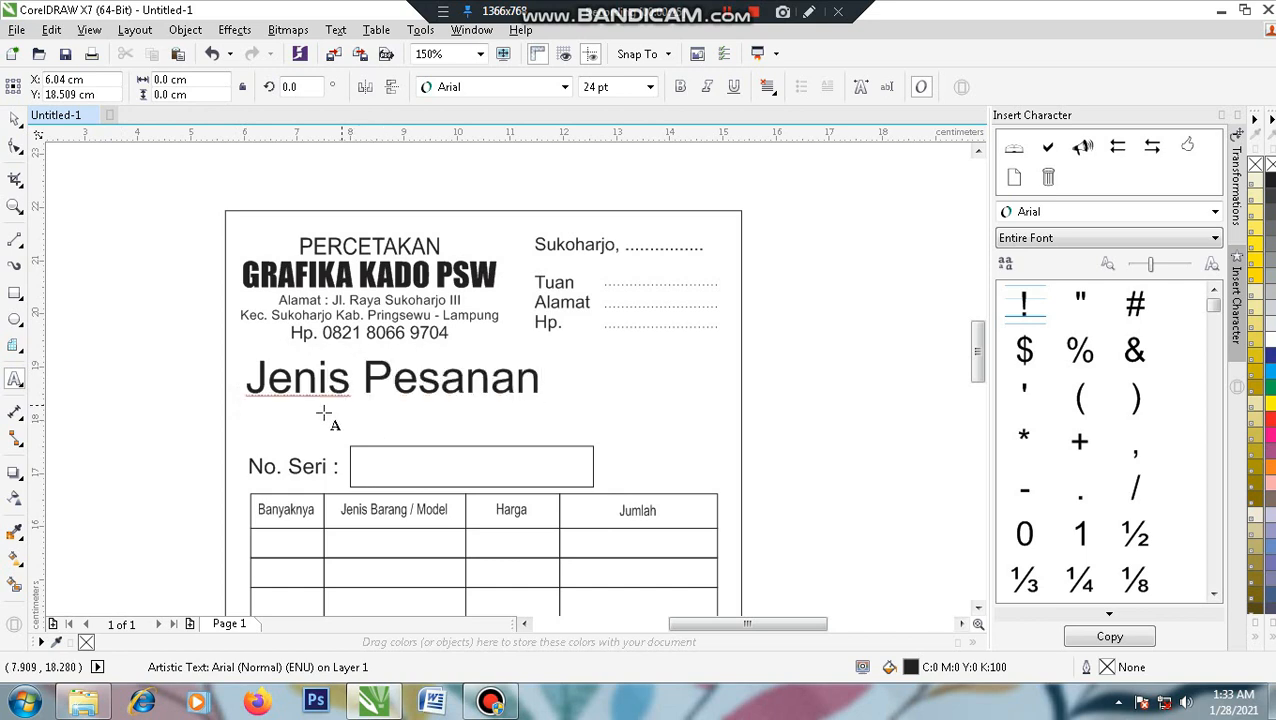
key(Escape)
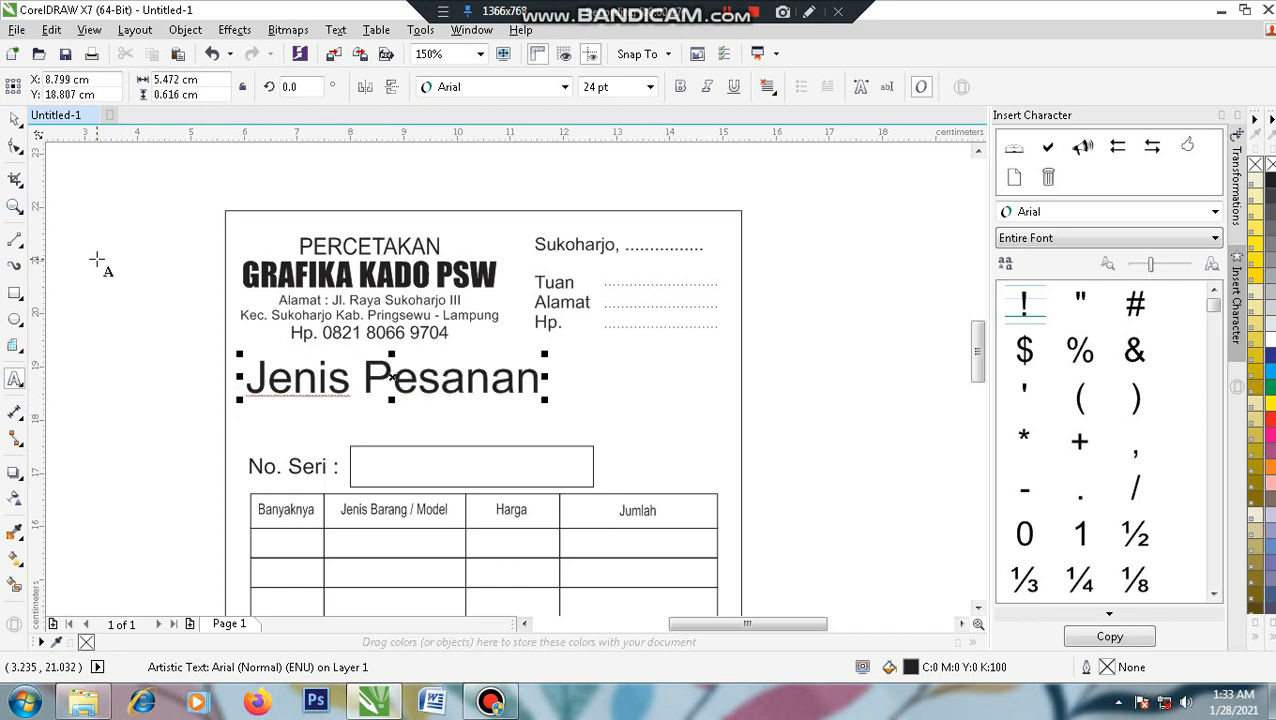
key(Return)
text(Keterangan)
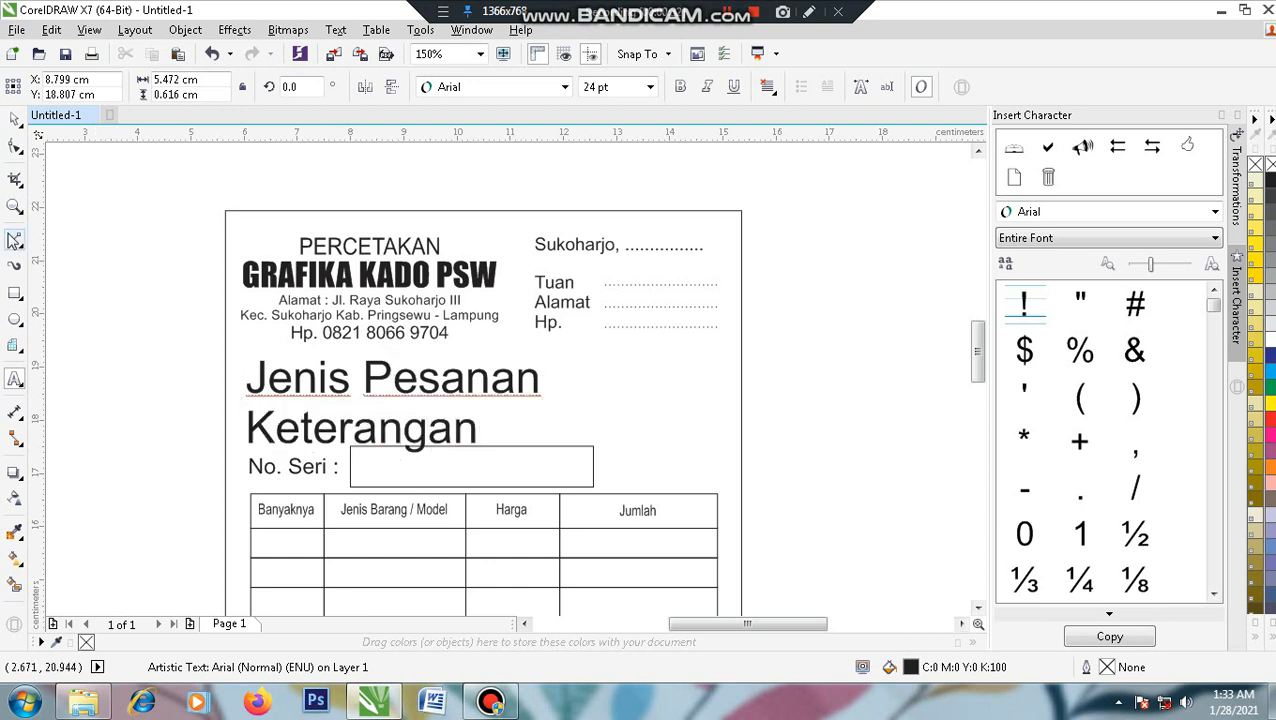
- Shrink the labels to about 8.5 pt and left-align them with 'No. Seri :'
click(14, 118)
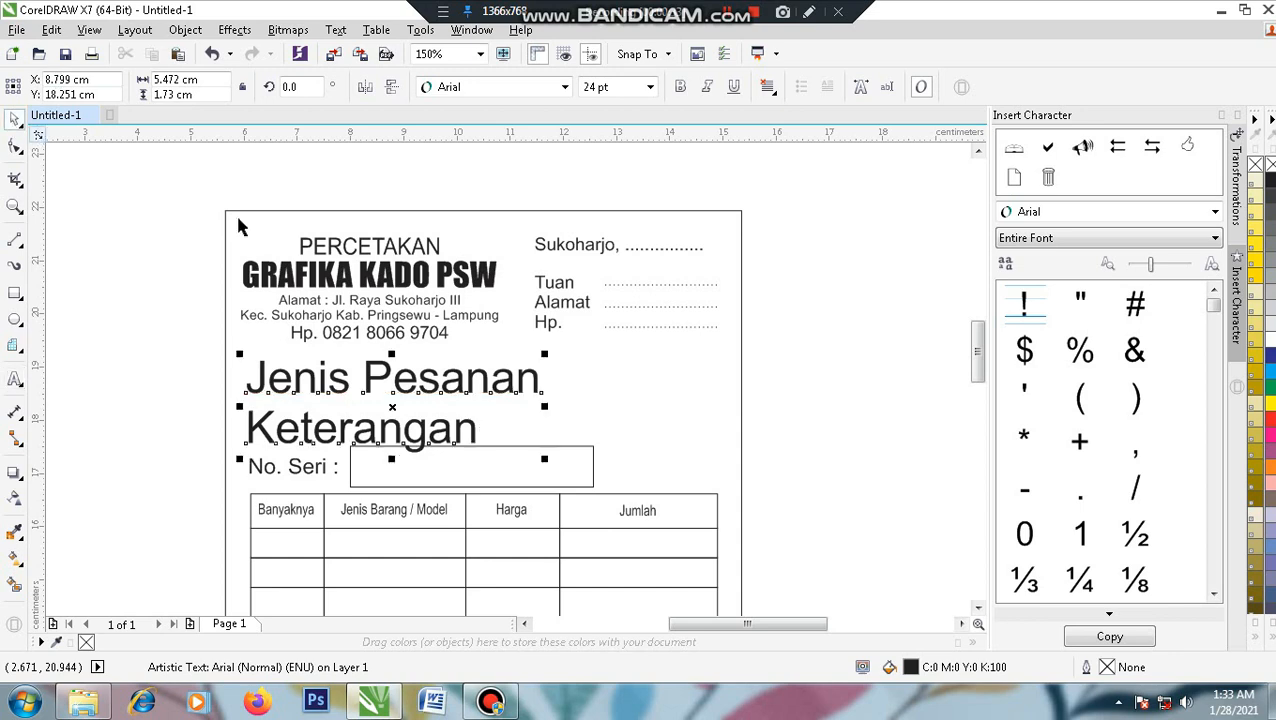
drag(499, 456, 345, 445)
drag(303, 388, 305, 413)
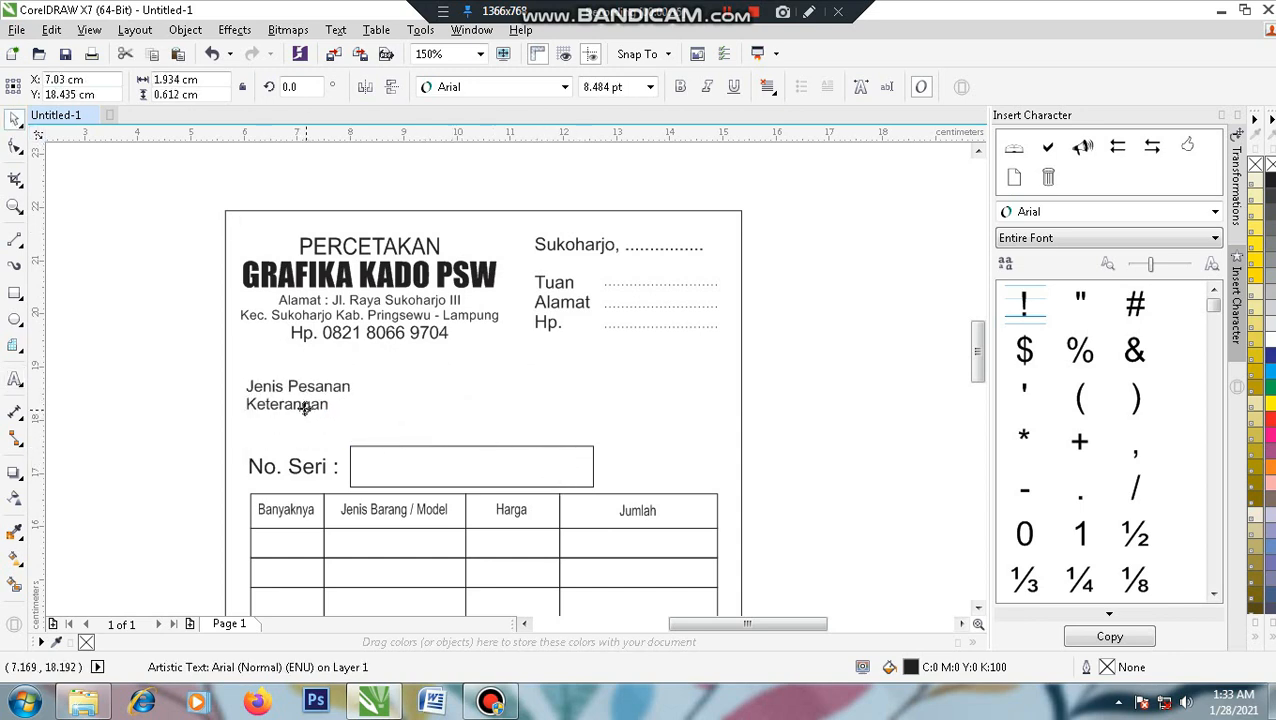
shift+click(258, 466)
key(l)
click(124, 446)
click(298, 386)
drag(337, 401, 350, 369)
click(310, 368)
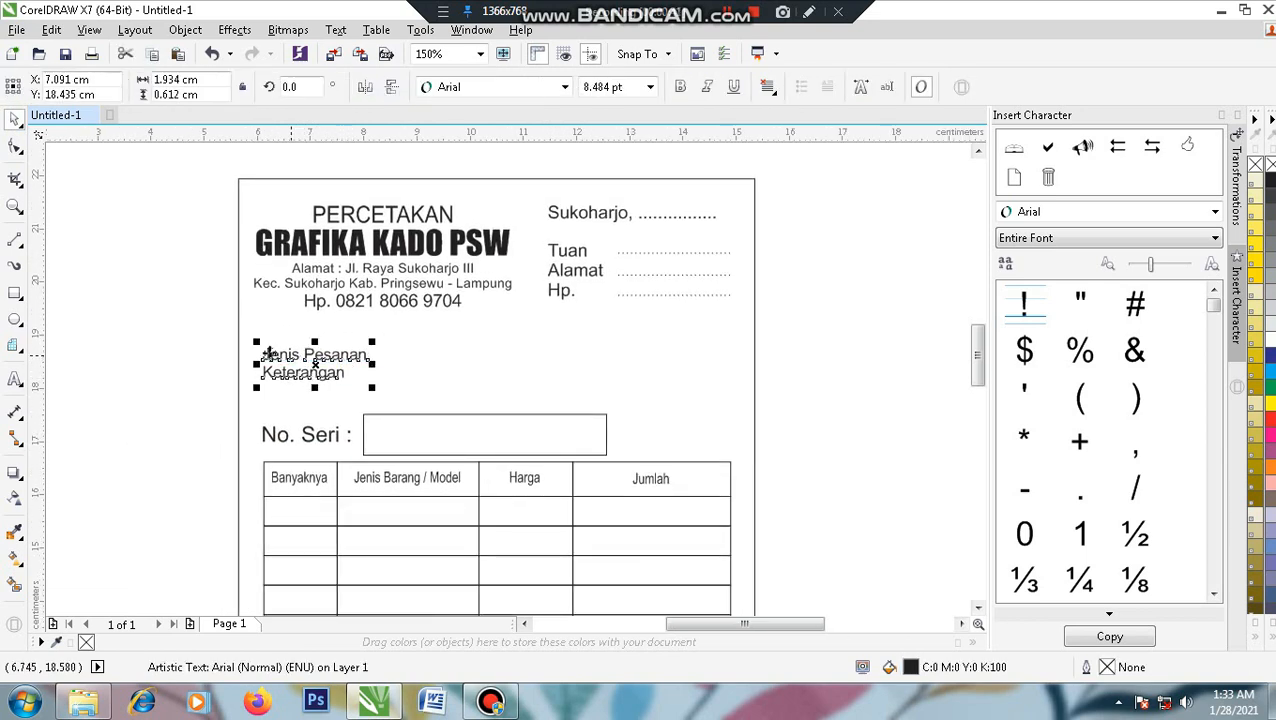
scroll(300, 375, up, 2)
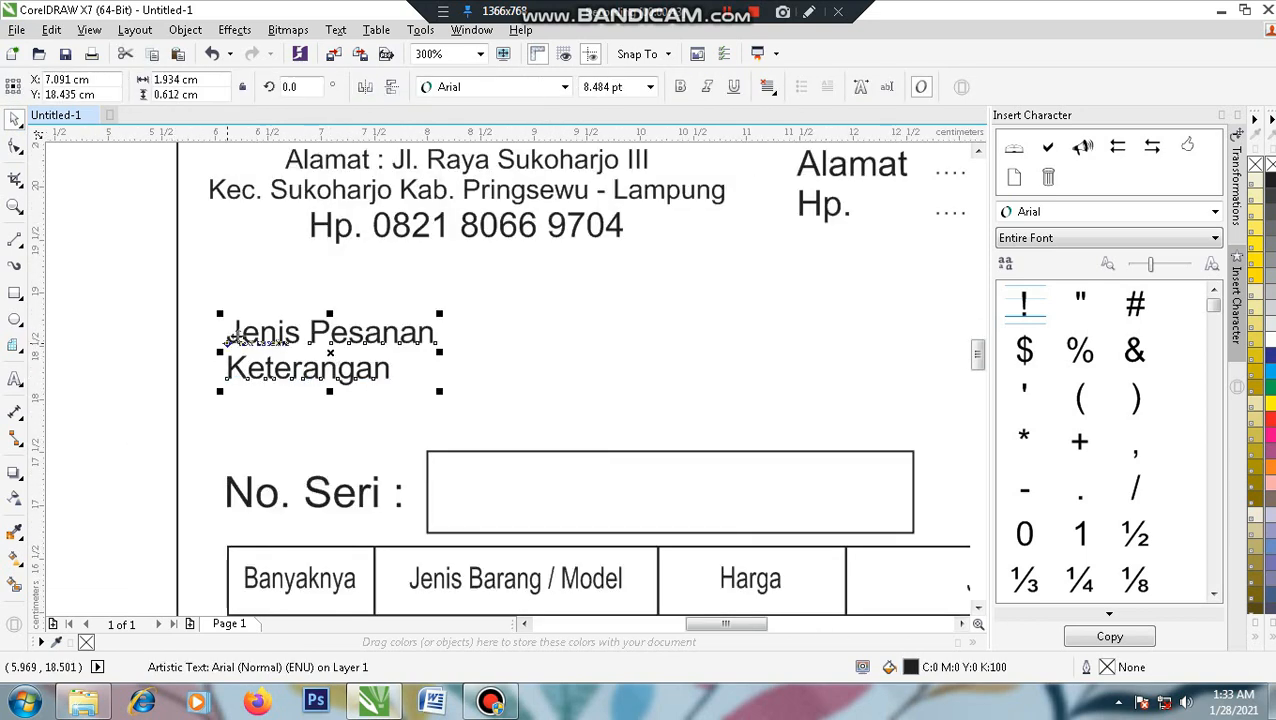
click(128, 342)
drag(413, 358, 296, 392)
drag(479, 360, 438, 369)
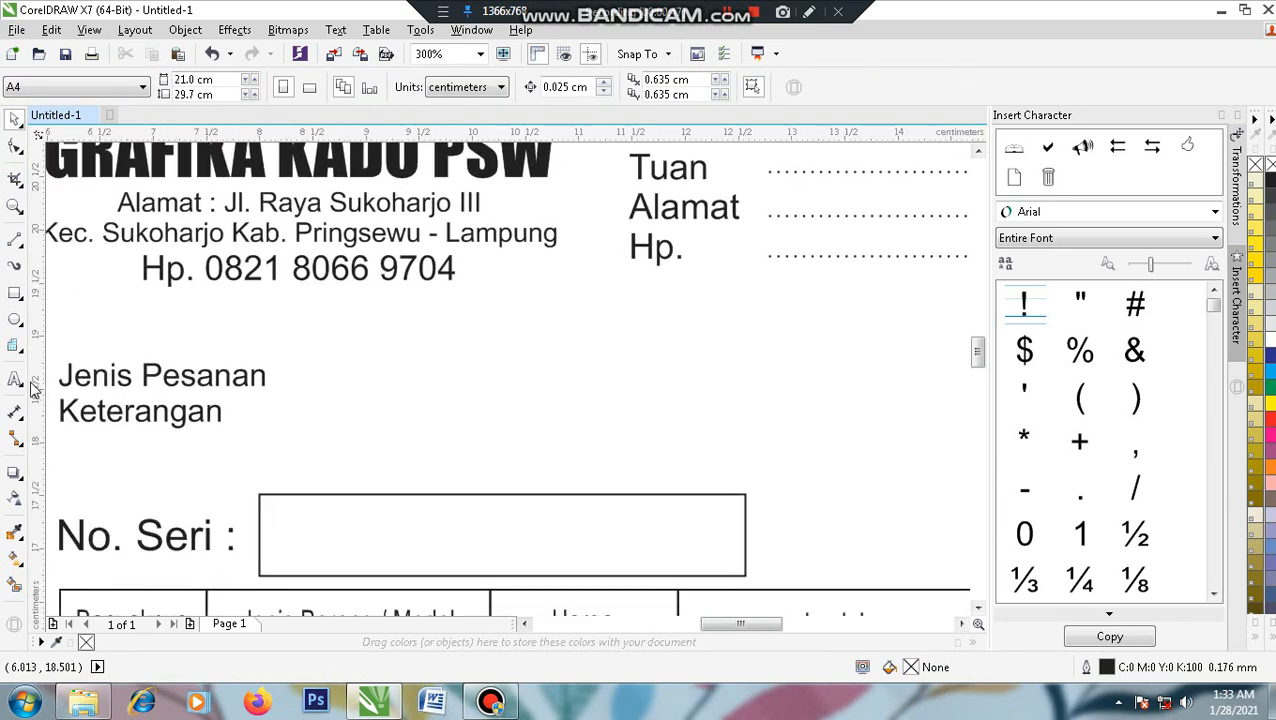
- Draw a dotted 0.2 mm line to the right of Jenis Pesanan
click(17, 244)
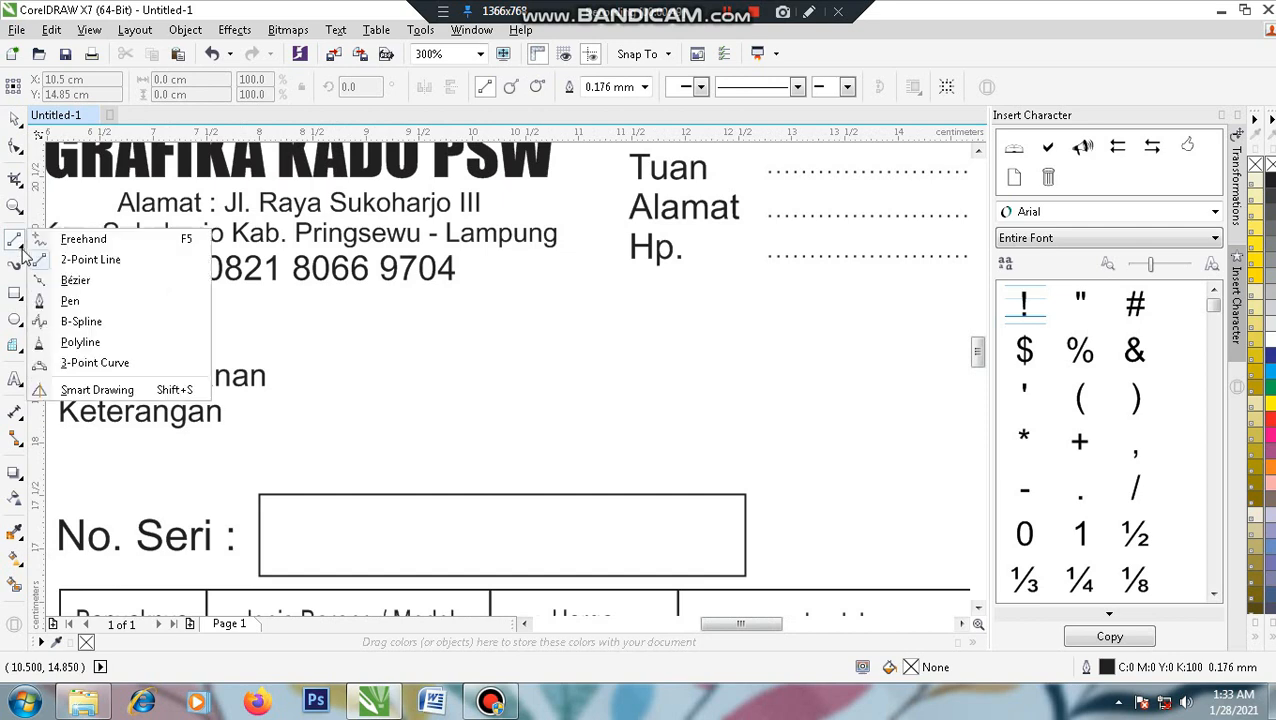
click(145, 260)
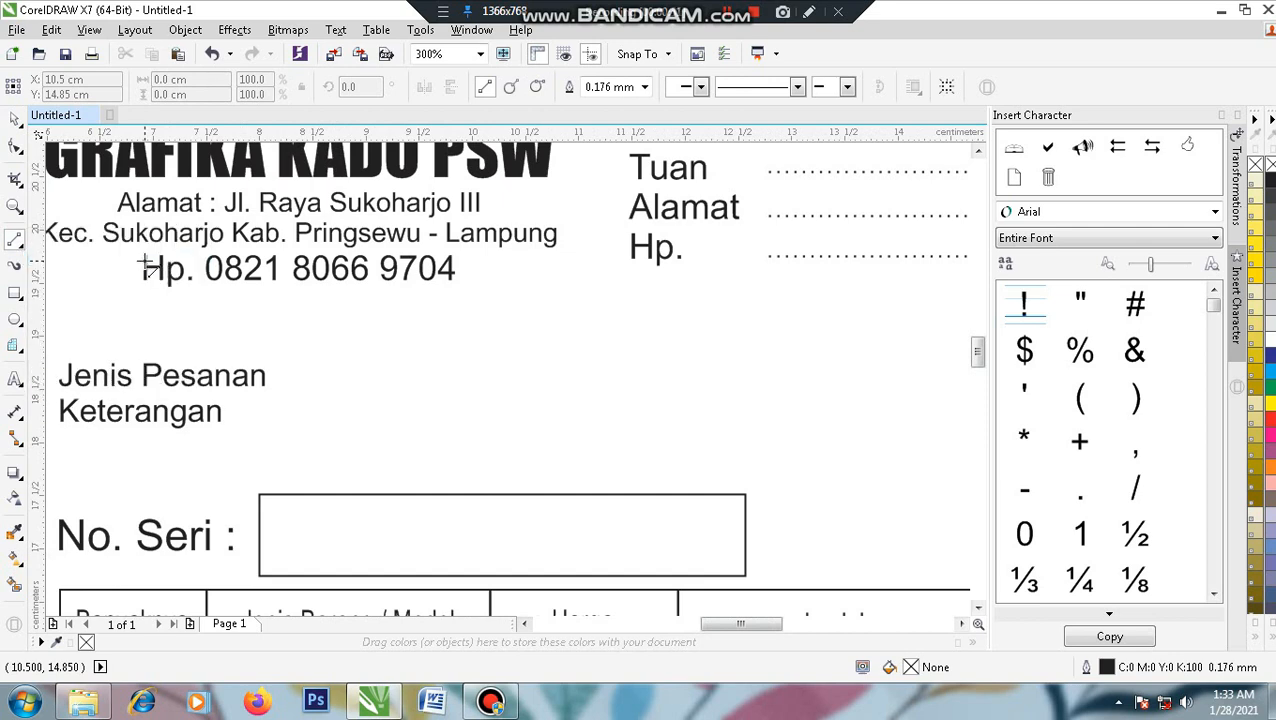
drag(283, 382, 836, 383)
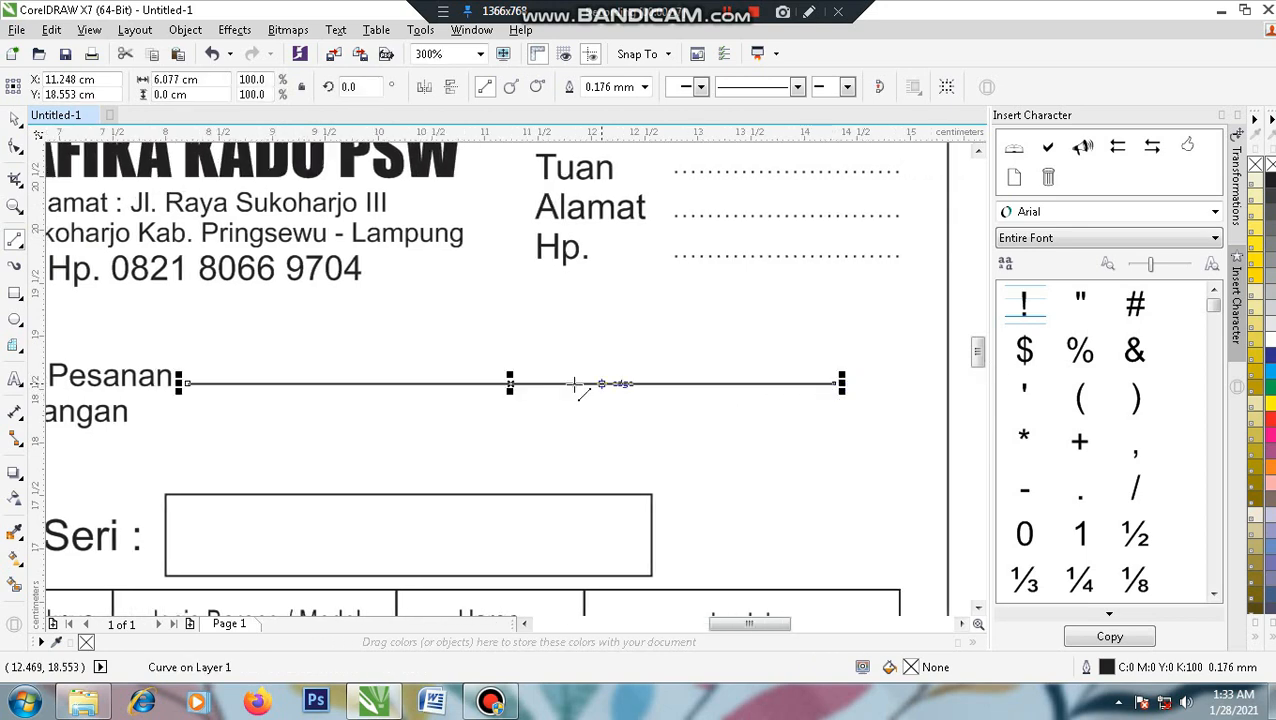
click(797, 87)
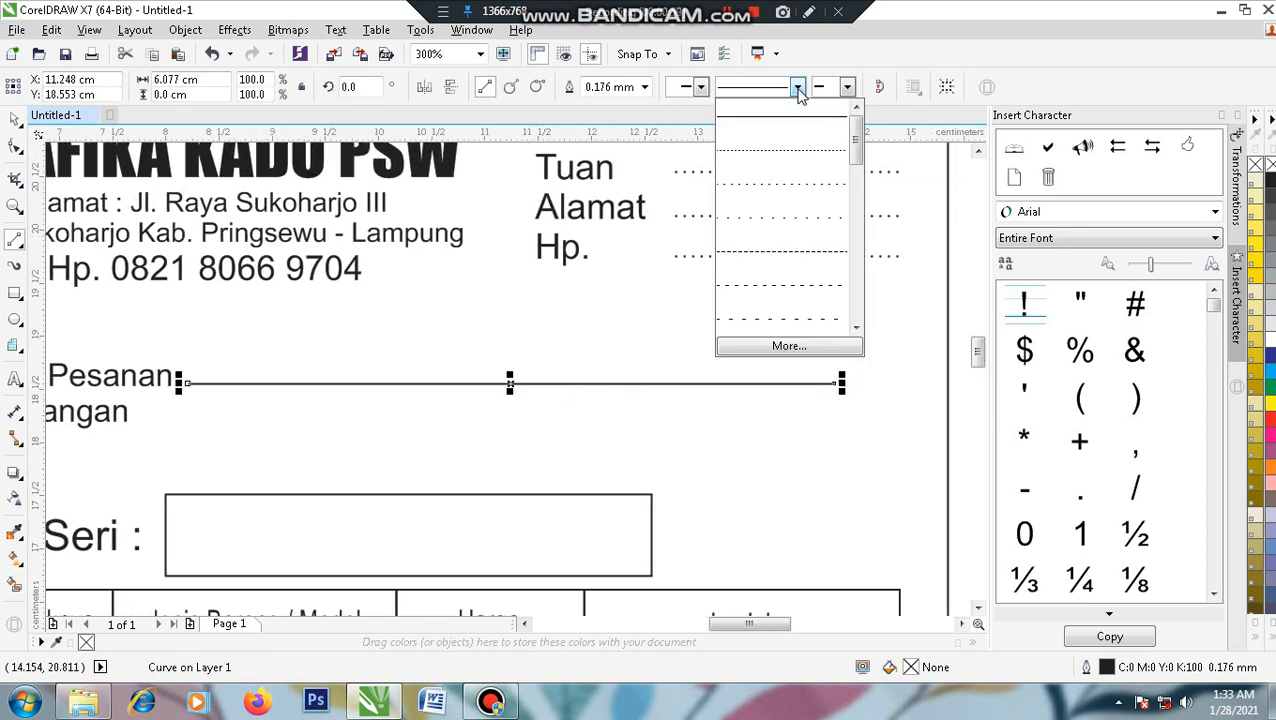
click(789, 184)
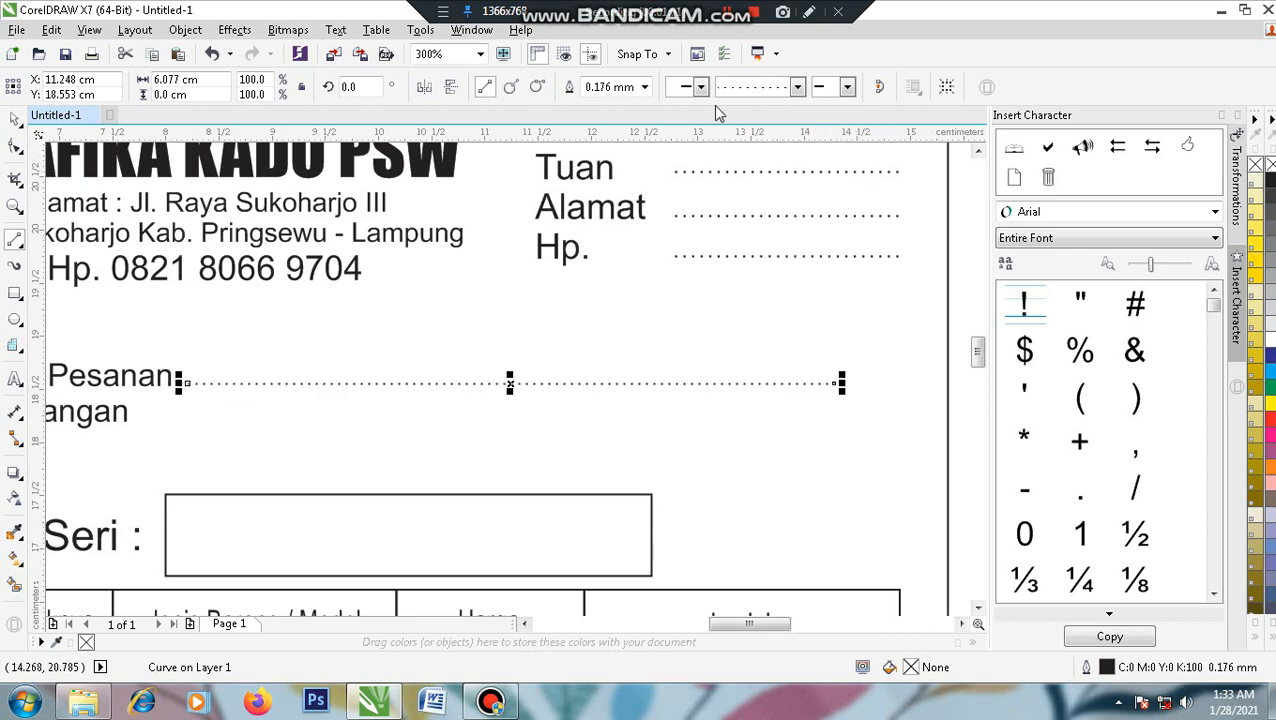
click(645, 87)
click(601, 148)
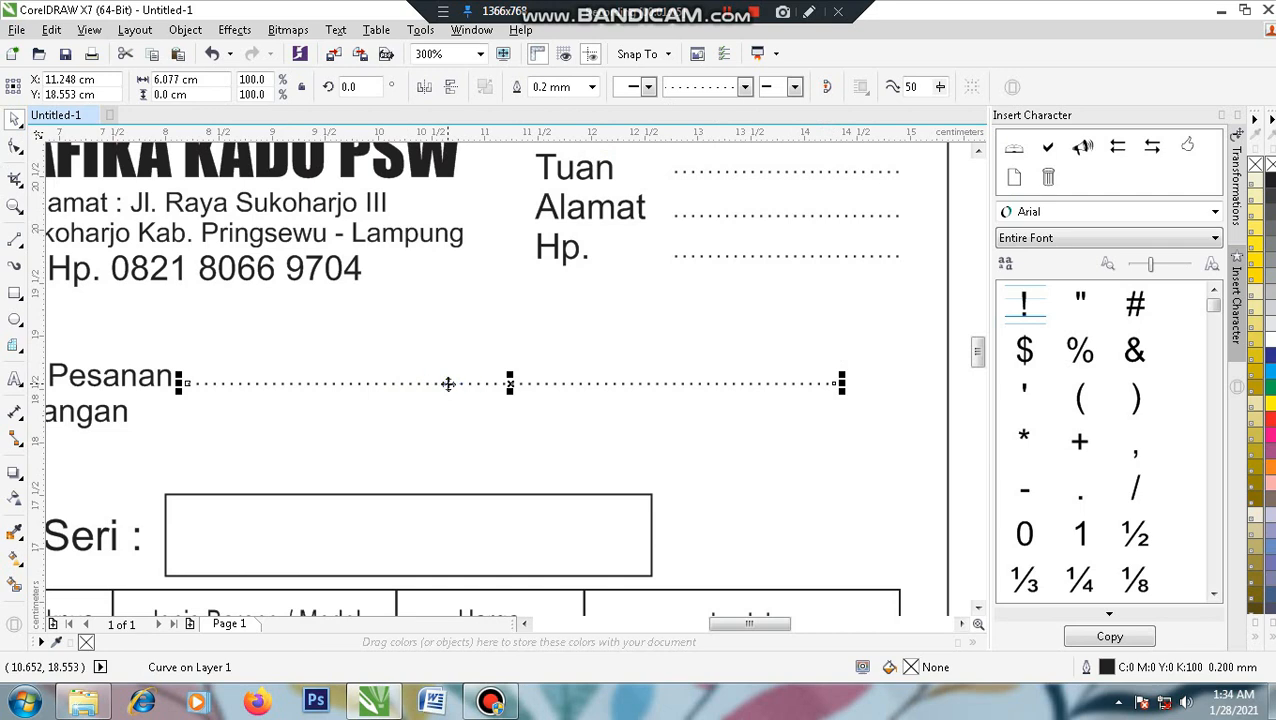
- Copy the dotted line and move the copy down beside Keterangan
right_click(447, 382)
click(513, 389)
click(605, 341)
right_click(607, 342)
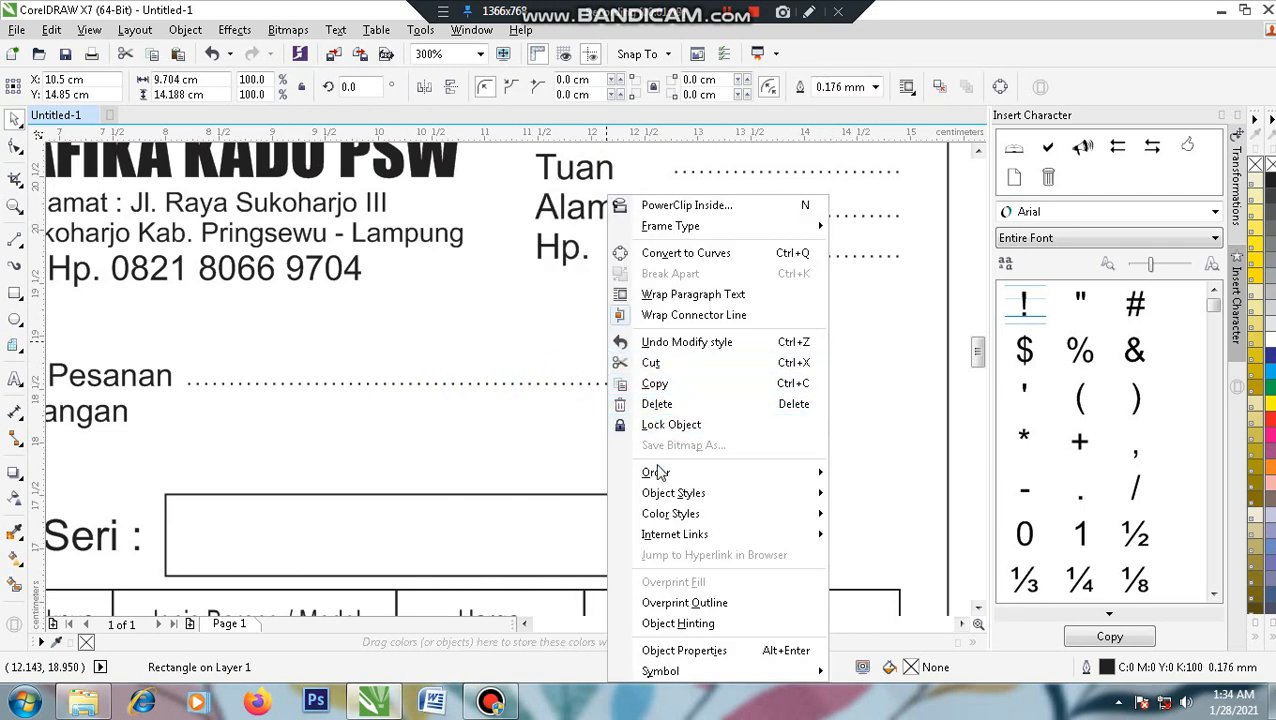
key(Escape)
scroll(572, 407, down, 1)
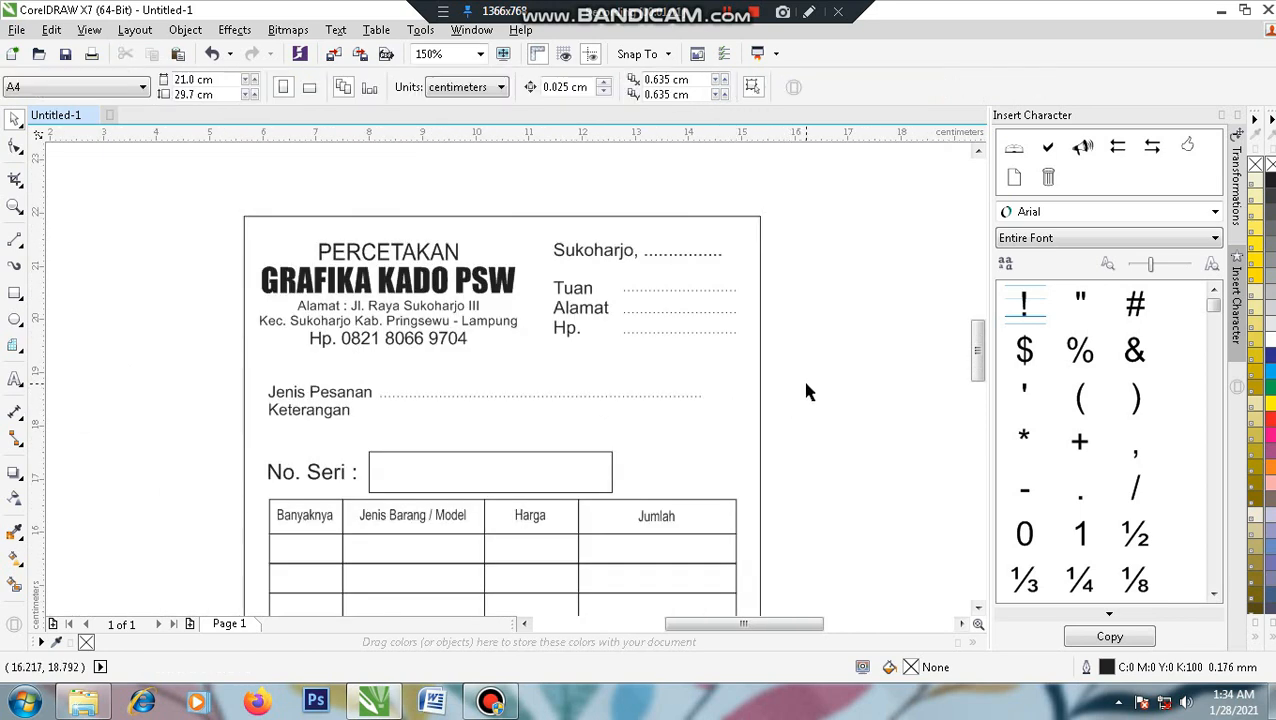
right_click(801, 381)
click(820, 504)
scroll(510, 446, up, 1)
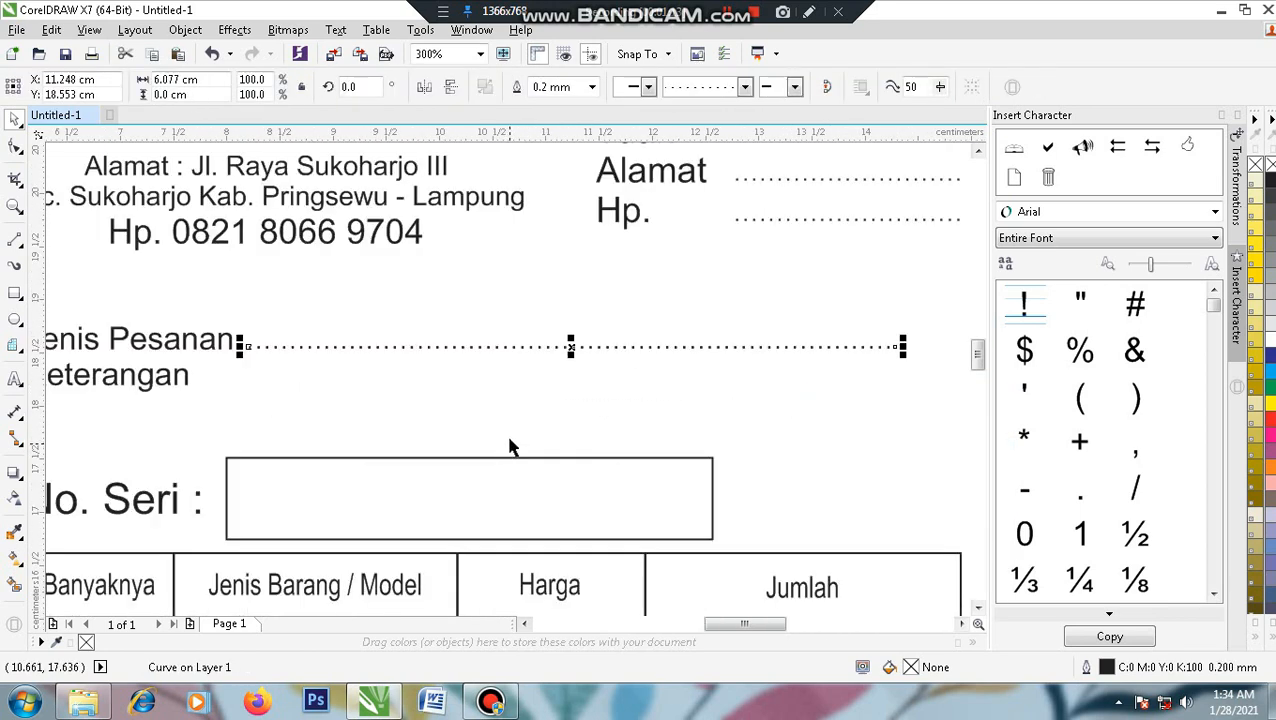
drag(570, 348, 567, 385)
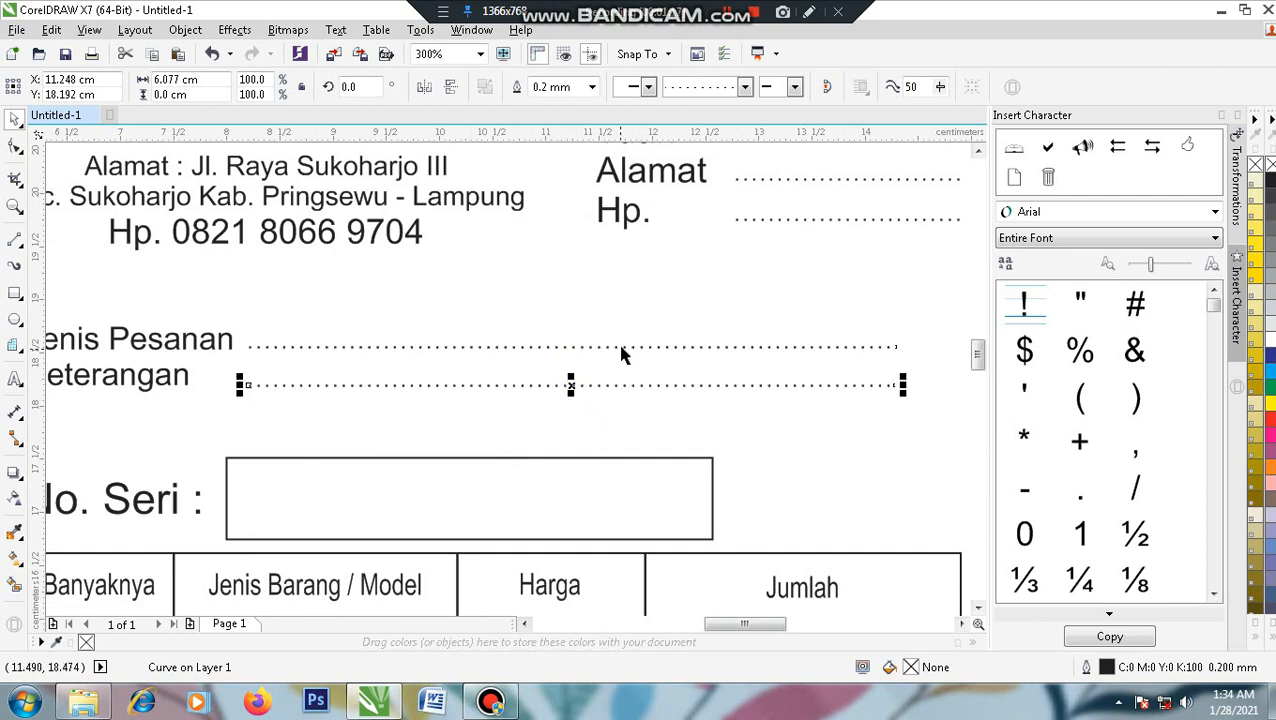
scroll(627, 353, down, 1)
click(840, 368)
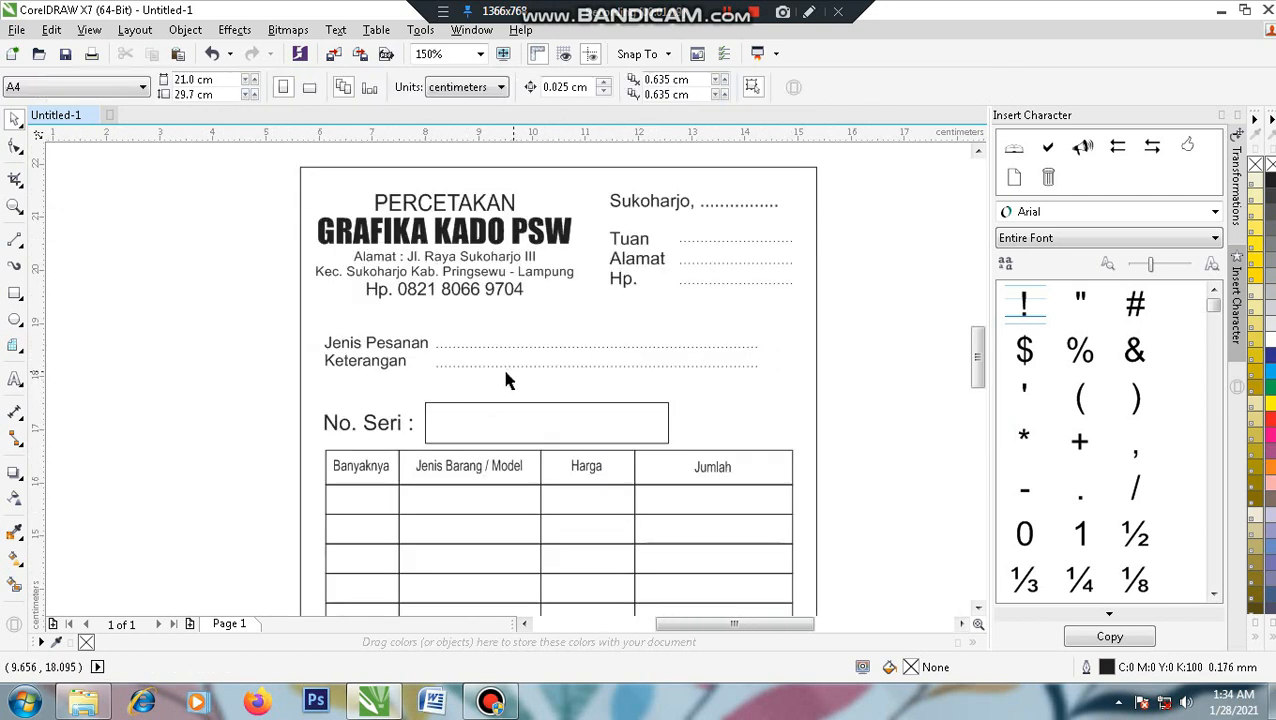
- Draw a 0.5 mm horizontal divider line under the header
drag(174, 368, 145, 336)
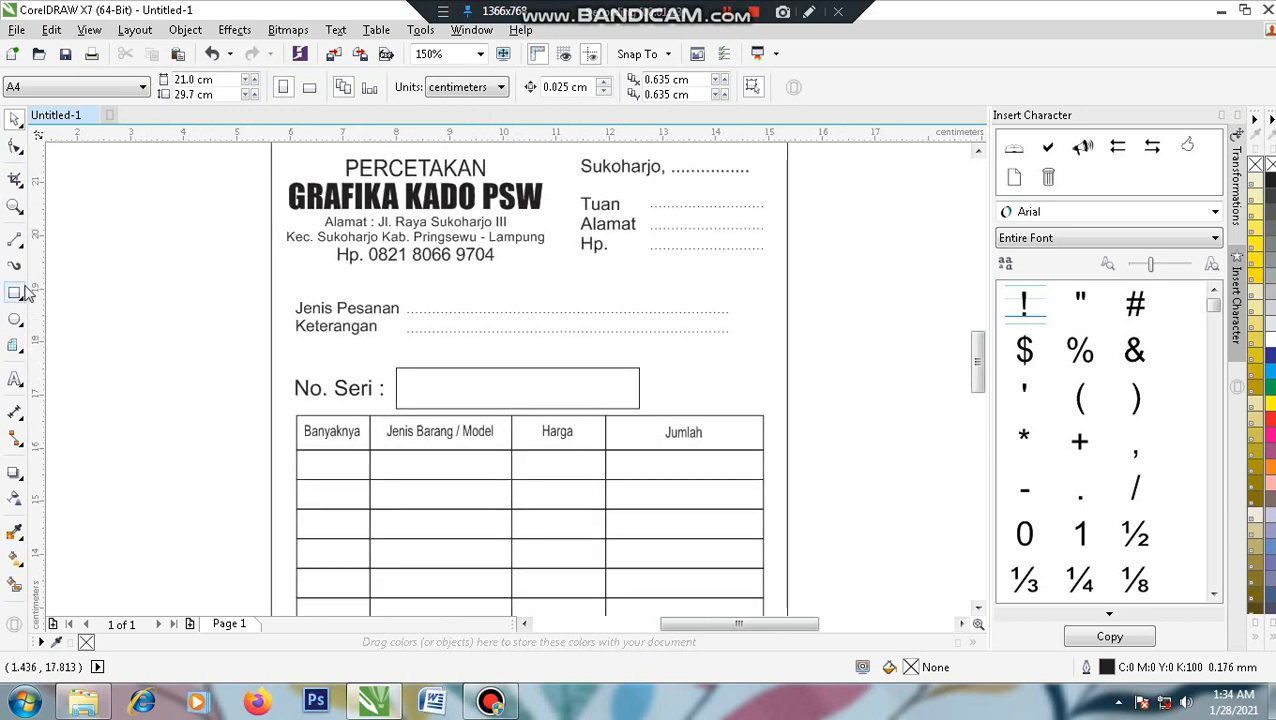
click(16, 242)
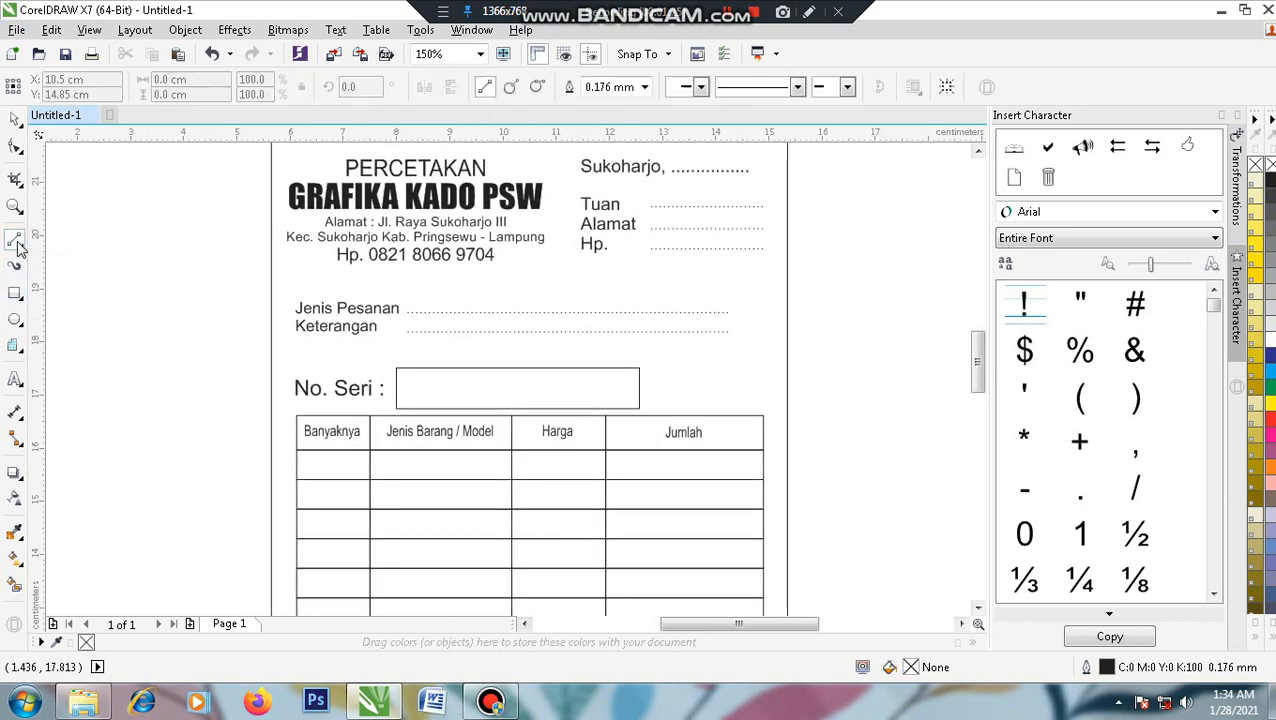
drag(291, 277, 768, 291)
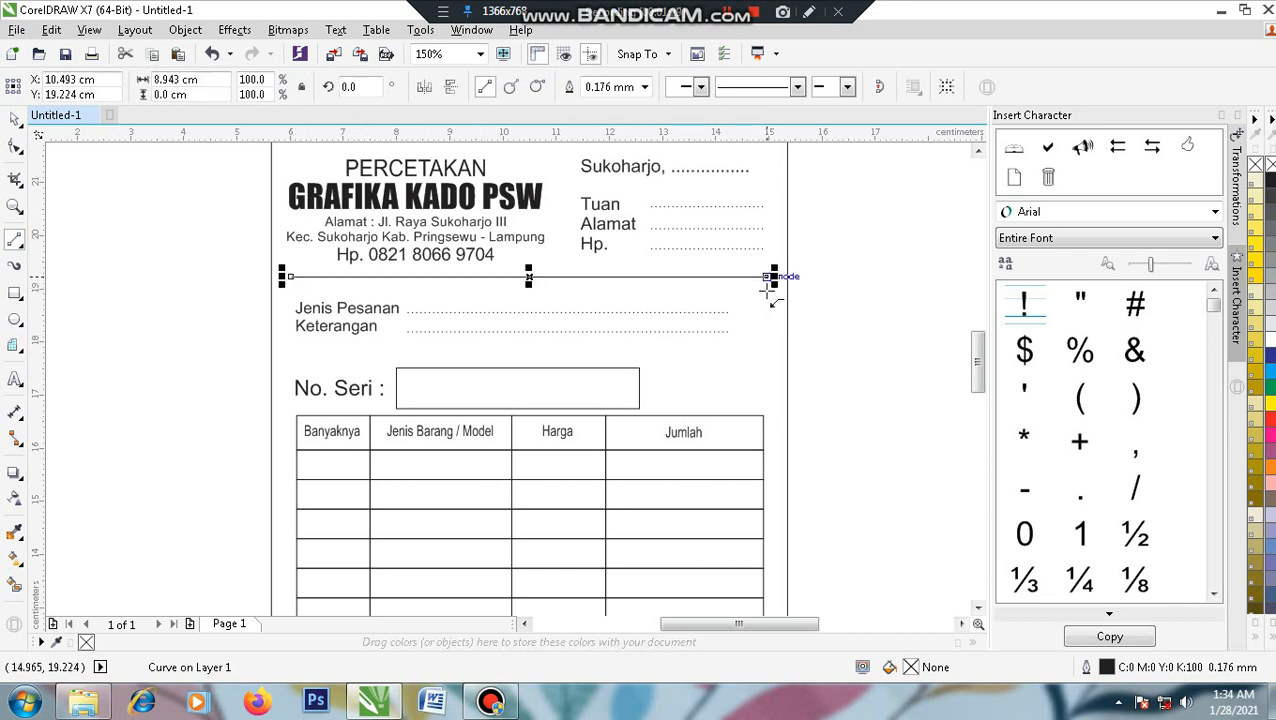
click(798, 87)
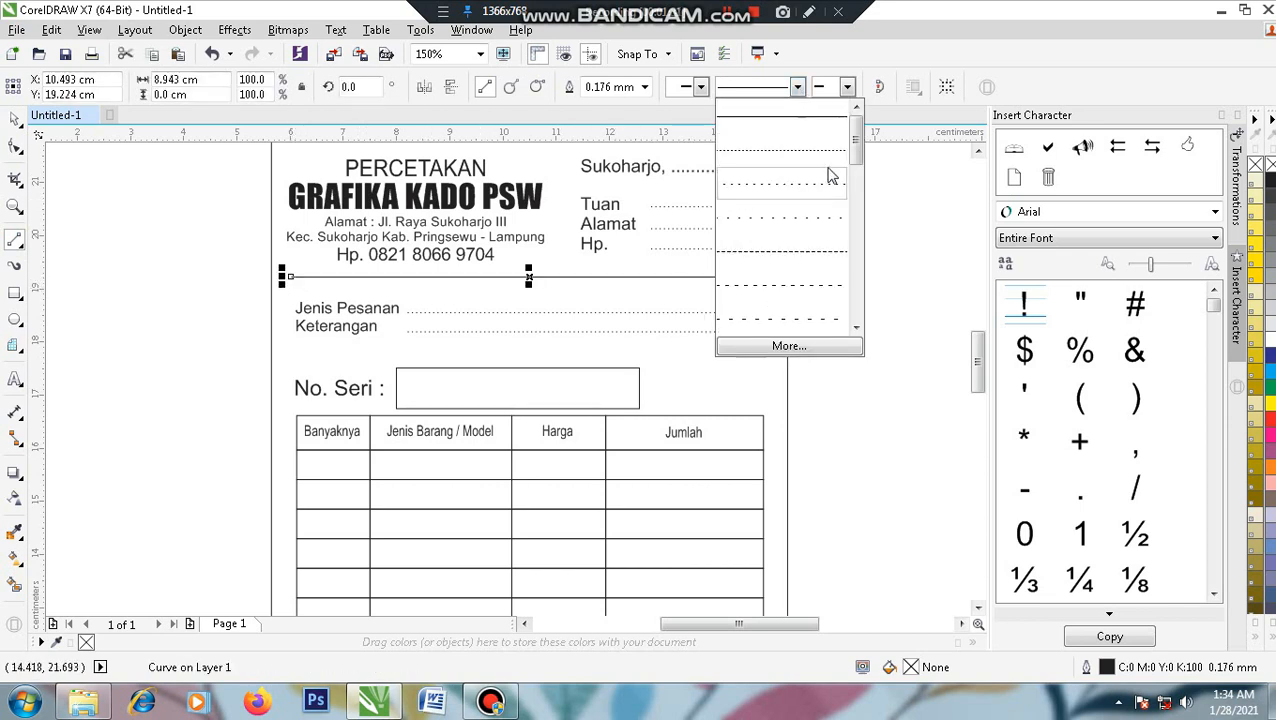
click(644, 87)
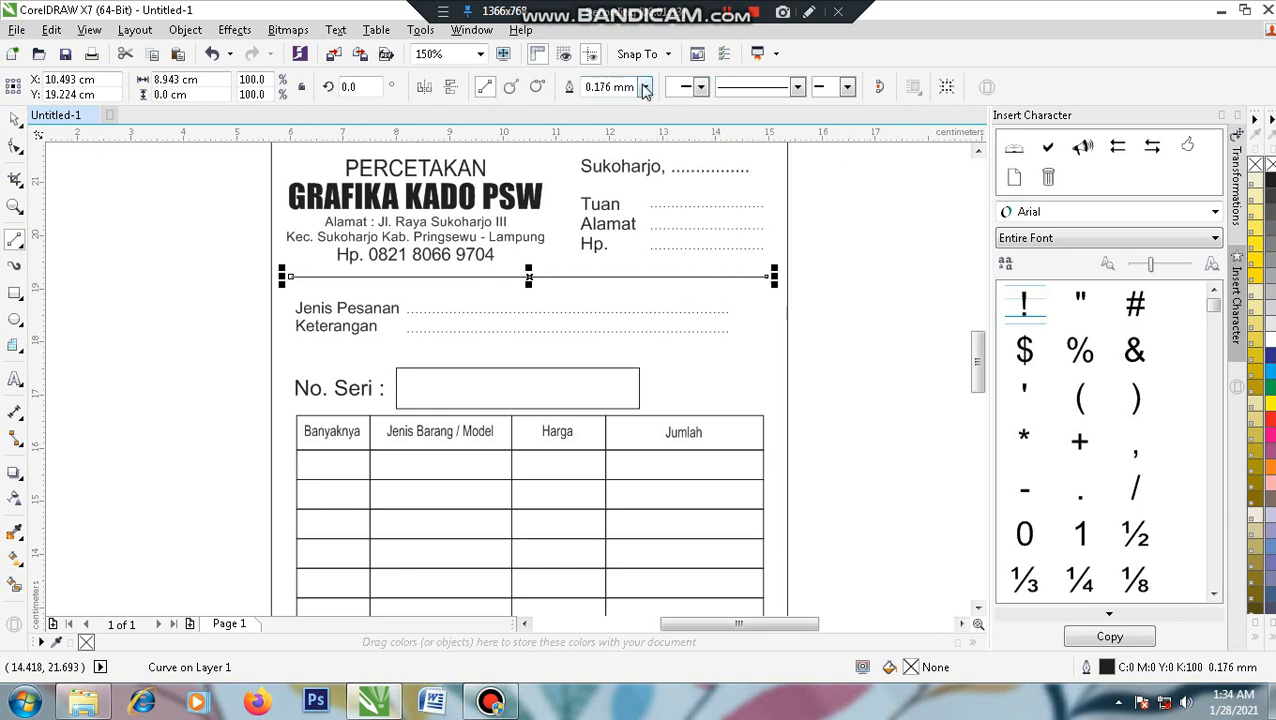
click(644, 87)
click(615, 170)
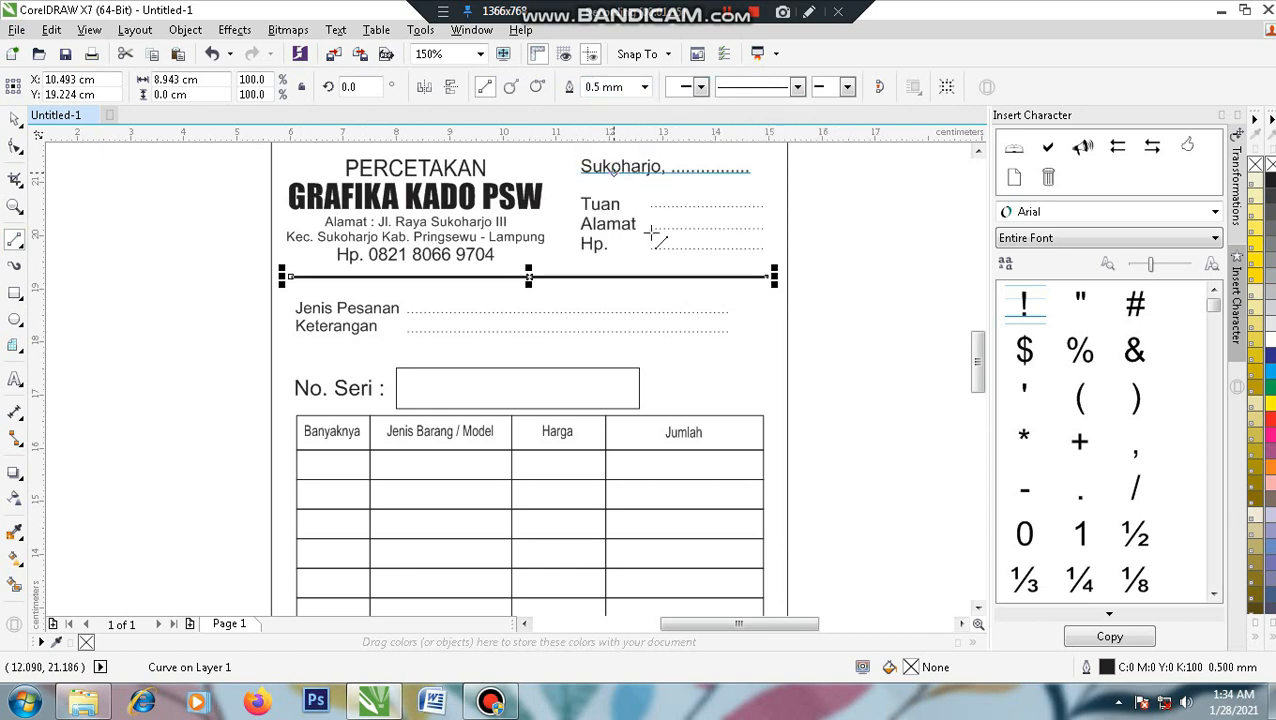
click(644, 87)
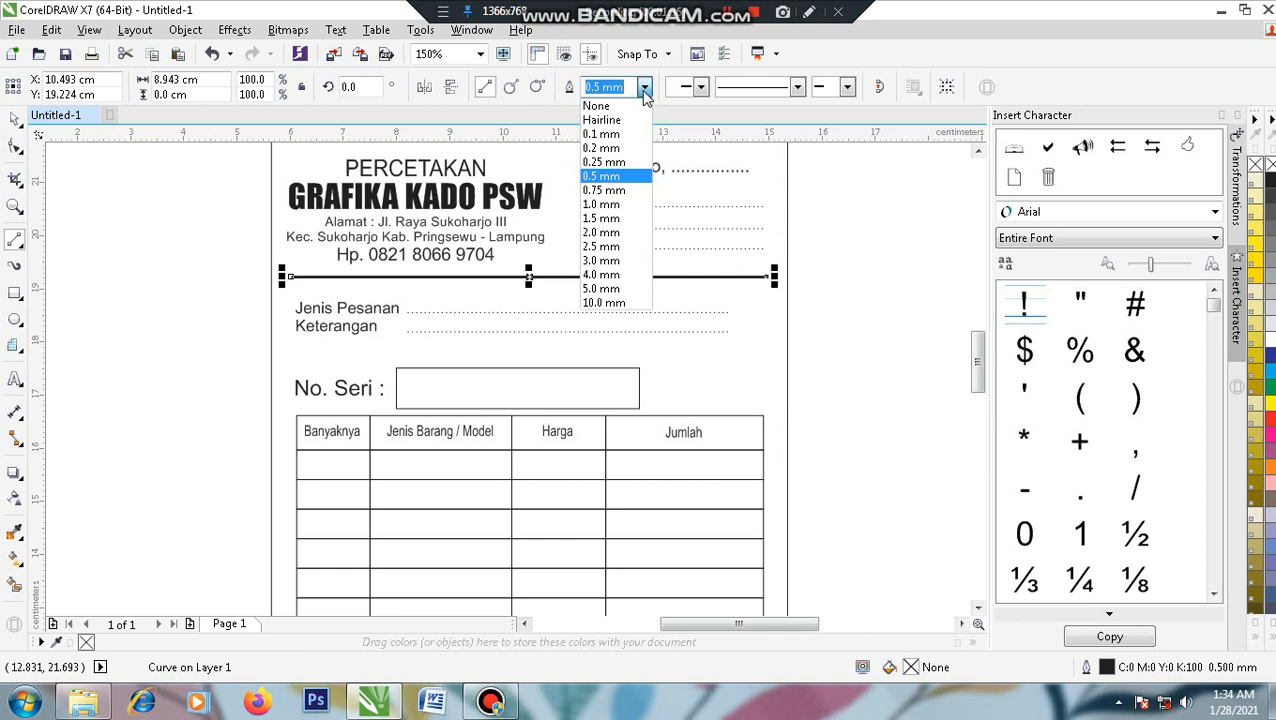
click(613, 175)
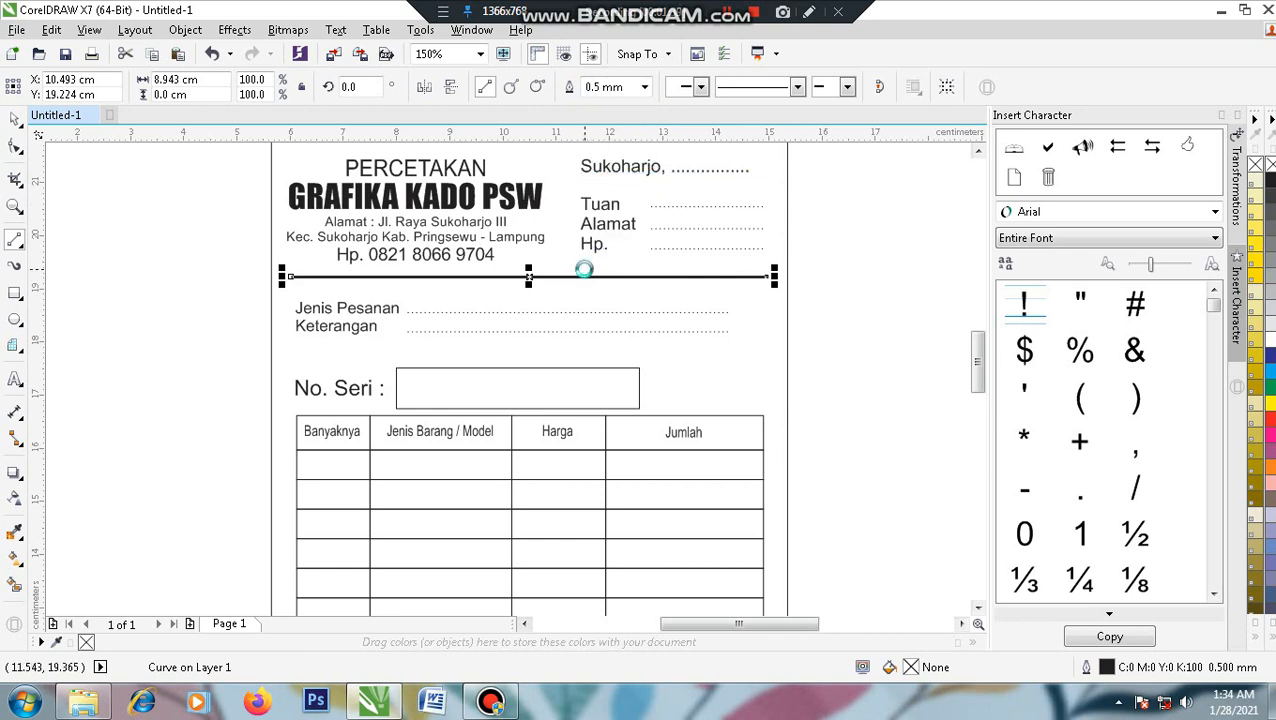
- Duplicate the divider just below itself and thin the copy to 0.2 mm
drag(530, 277, 528, 286)
right_click(528, 286)
key(Up)
key(Up)
key(Up)
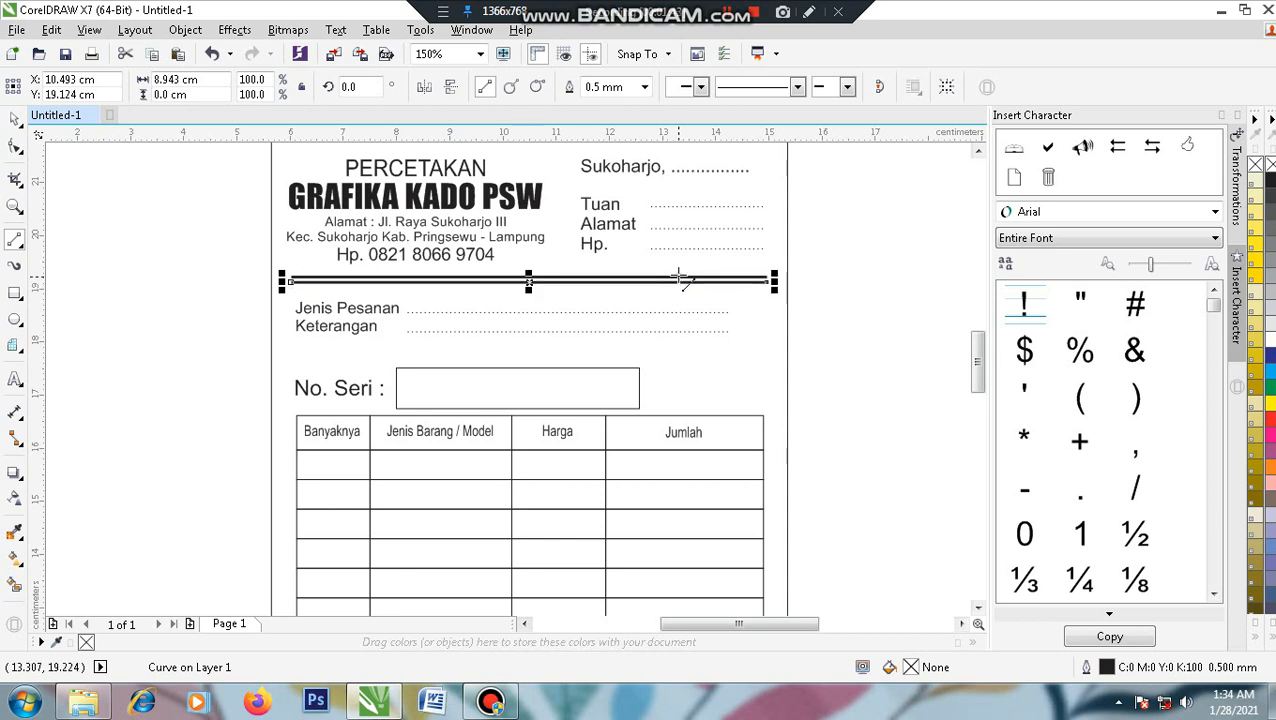
click(644, 87)
click(605, 143)
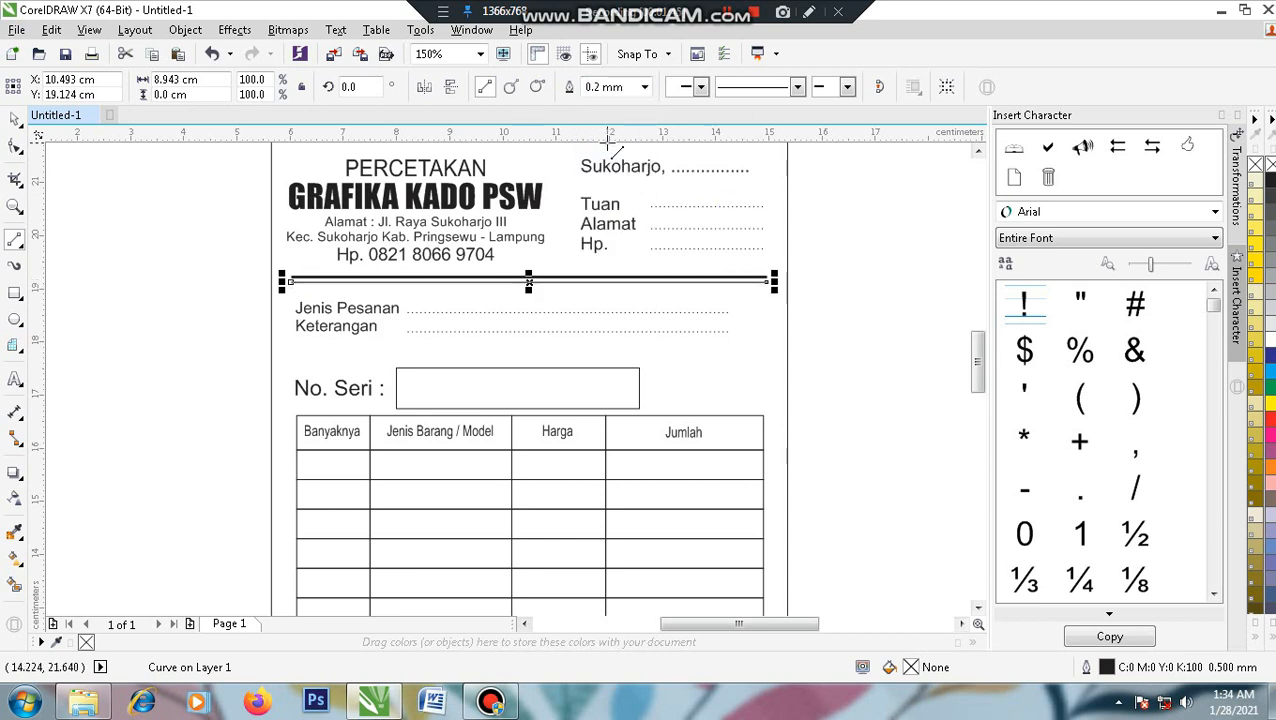
click(151, 236)
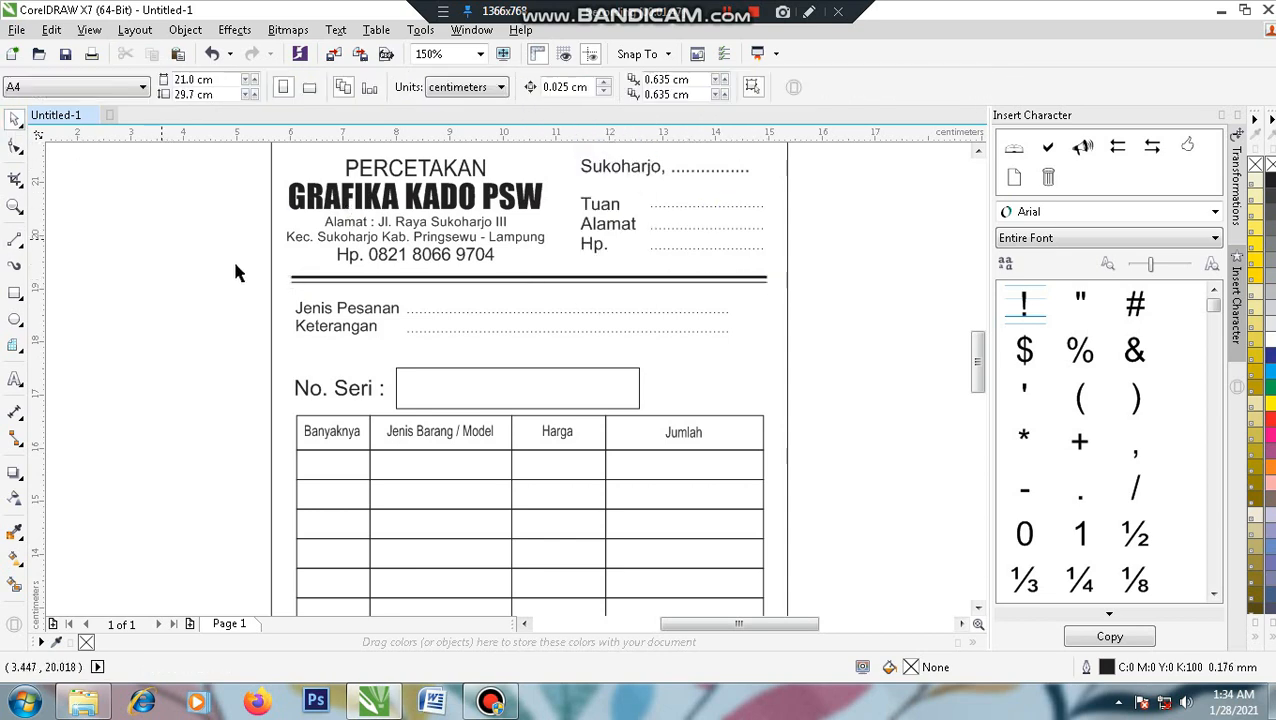
- Type 'Tanda Terima,' on the left below the totals rows
click(512, 291)
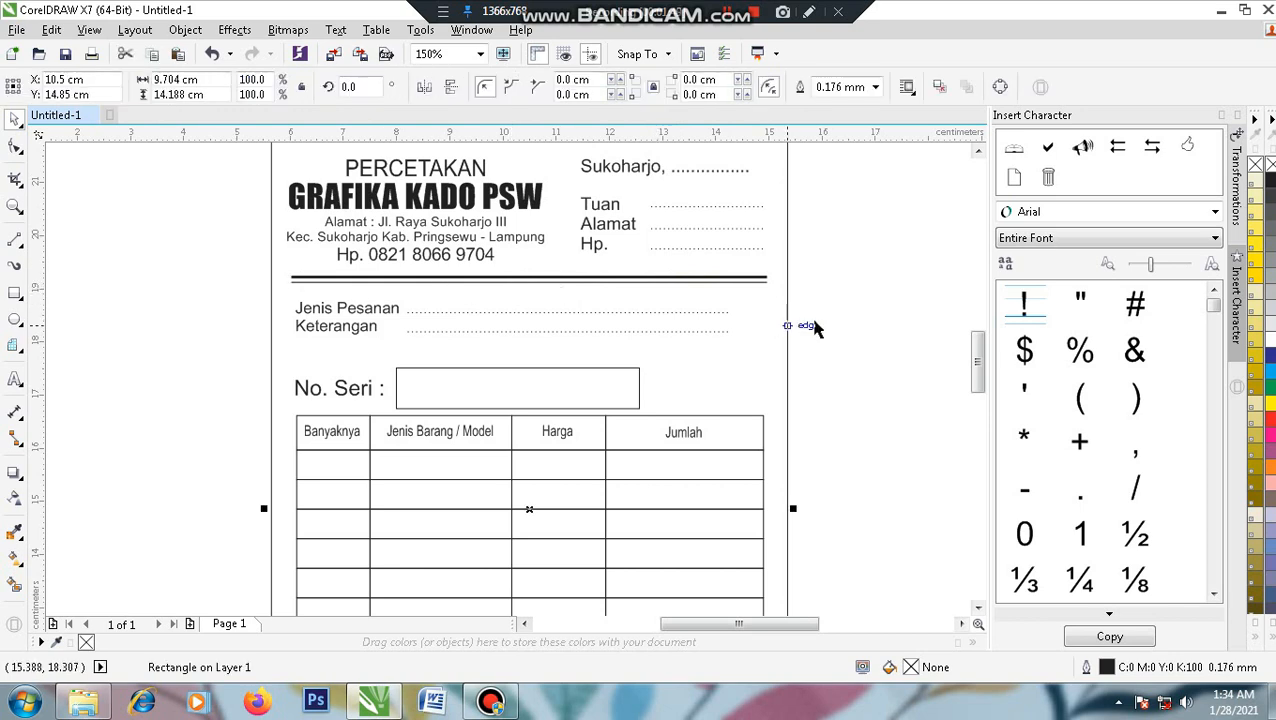
click(863, 324)
scroll(867, 311, down, 1)
scroll(855, 335, down, 1)
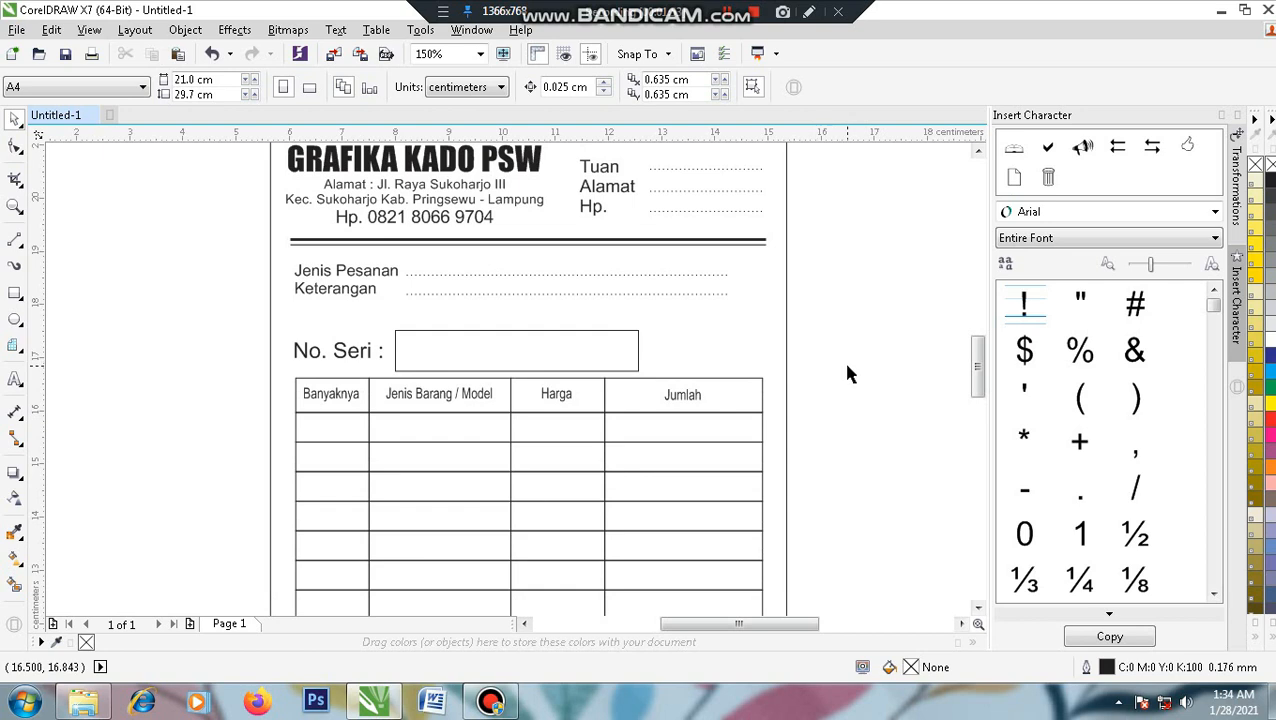
scroll(484, 373, down, 1)
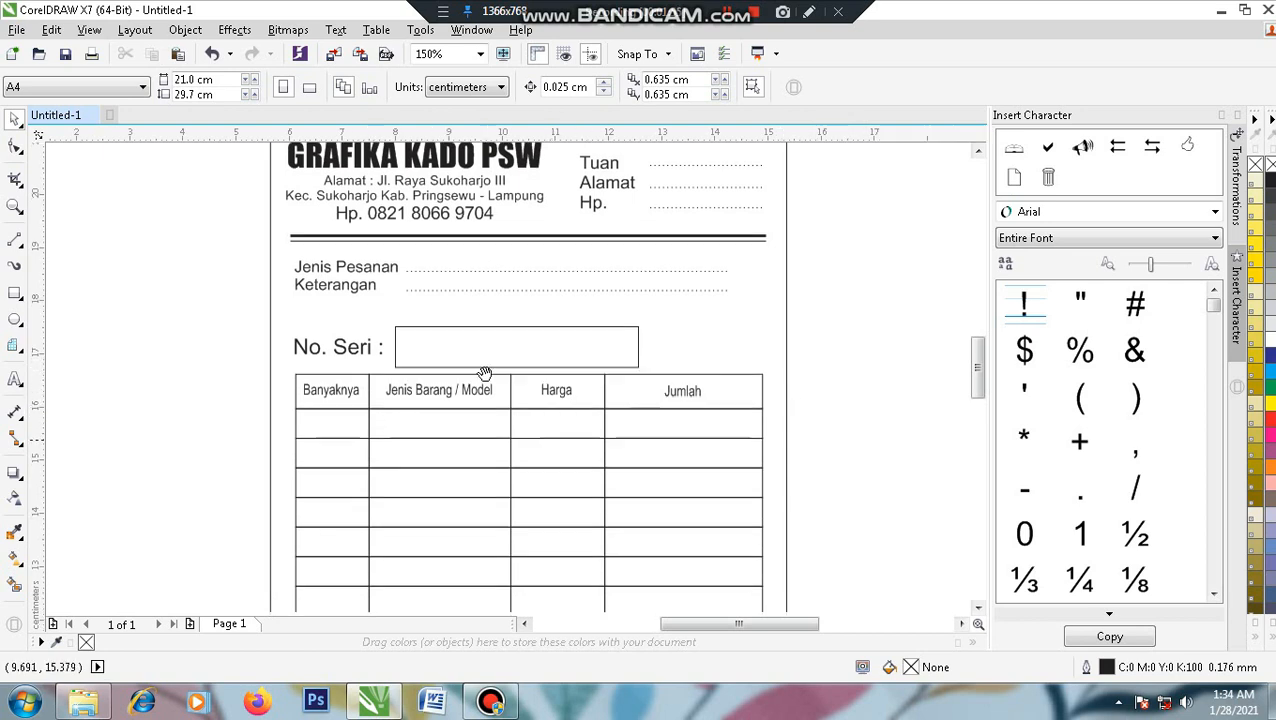
scroll(484, 373, down, 5)
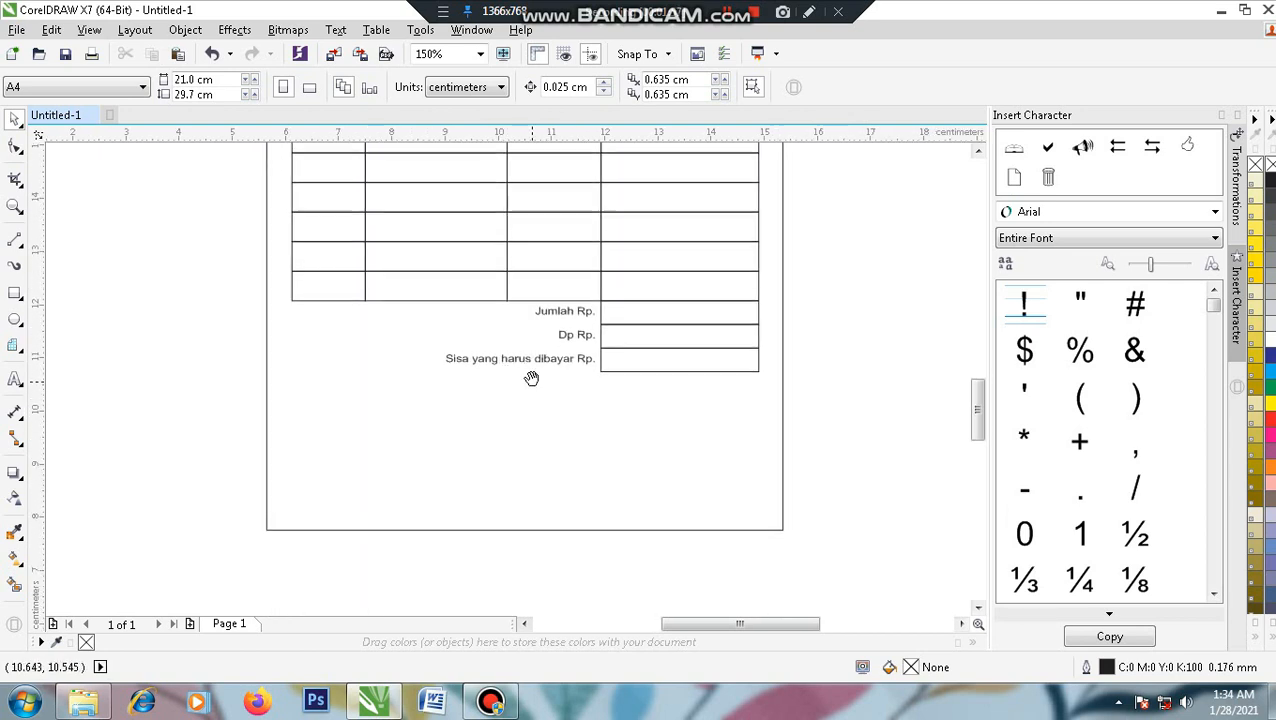
click(15, 379)
click(327, 434)
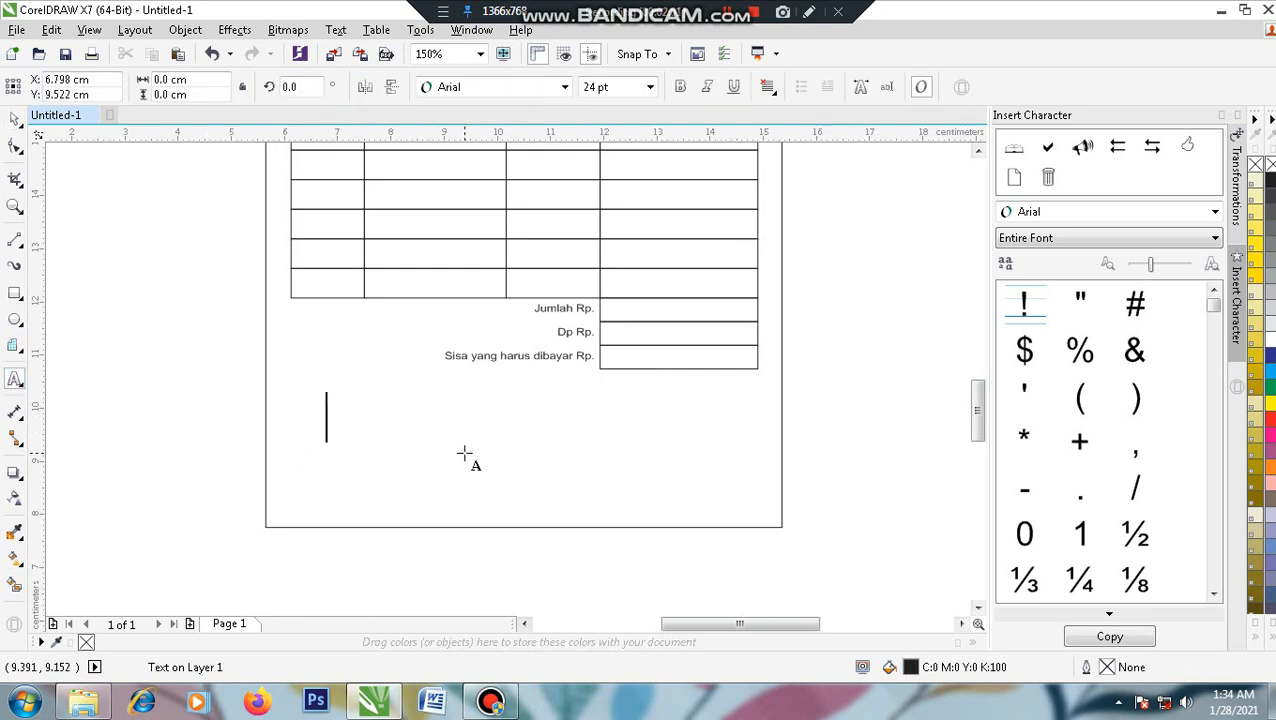
text(T)
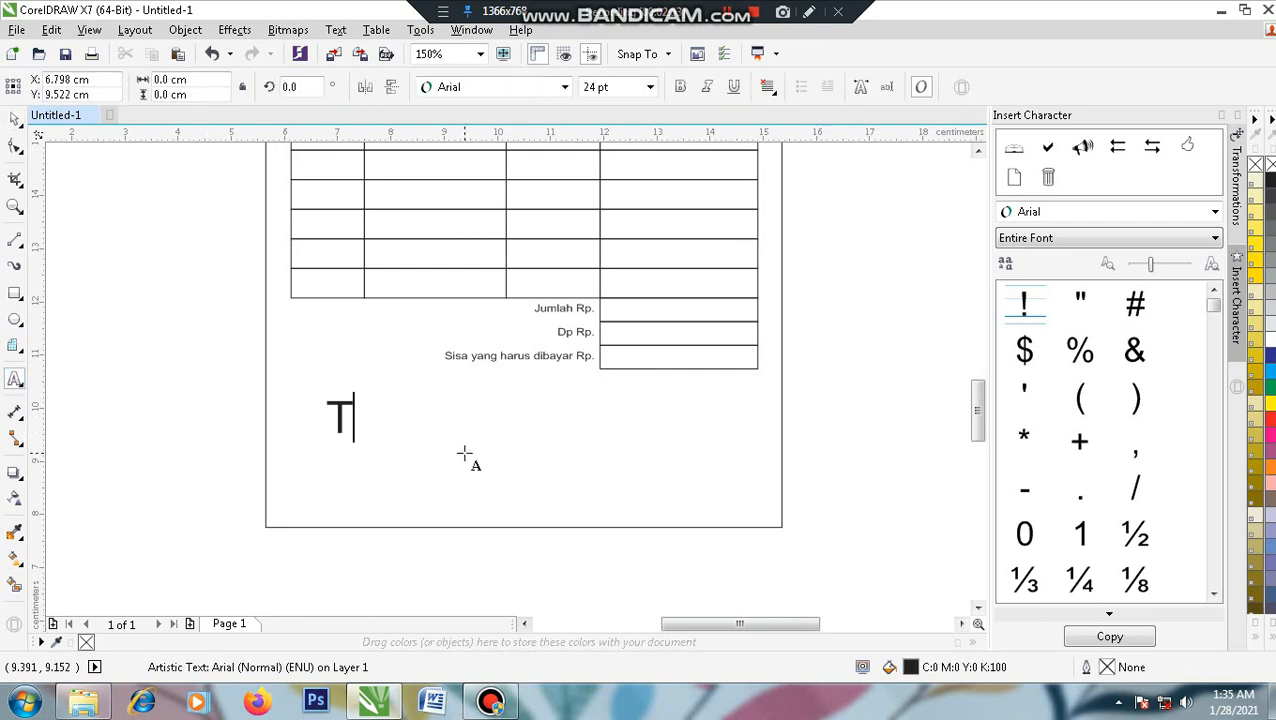
text(anda Terima,)
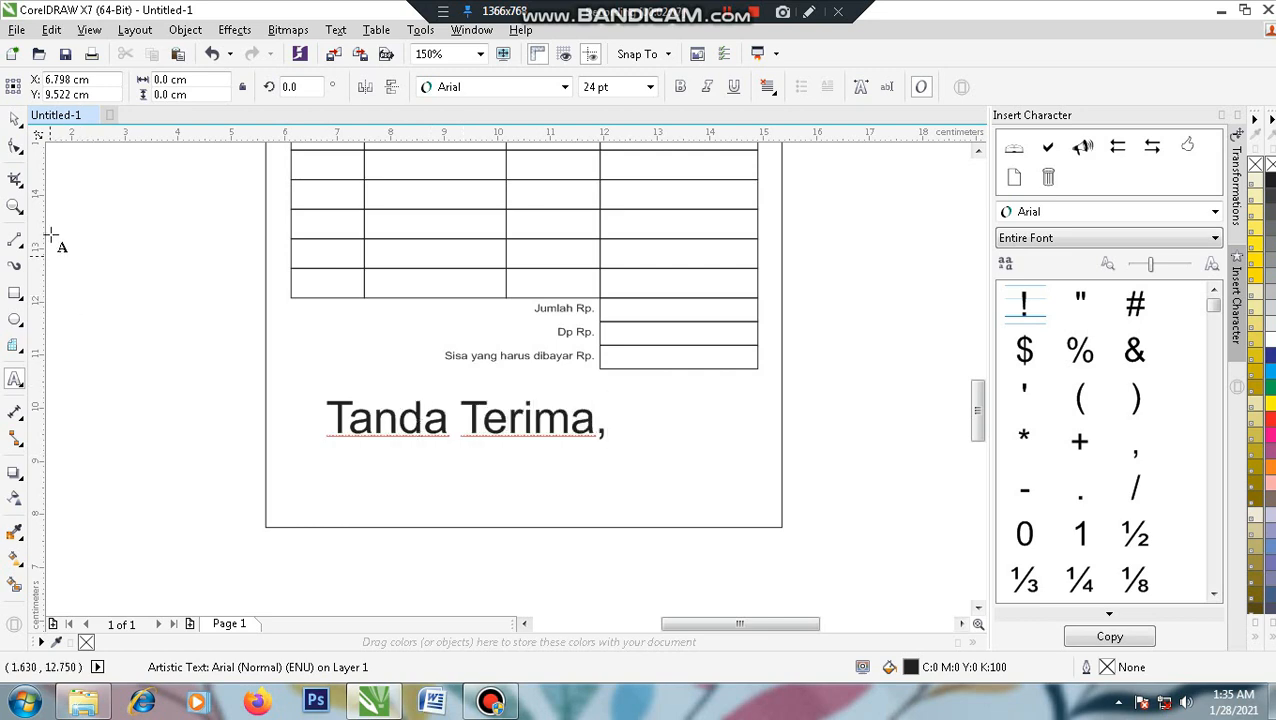
key(ctrl+space)
- Shrink the 'Tanda Terima,' caption to about 11 pt and move it slightly higher
drag(611, 420, 500, 405)
scroll(391, 385, down, 1)
scroll(391, 385, up, 2)
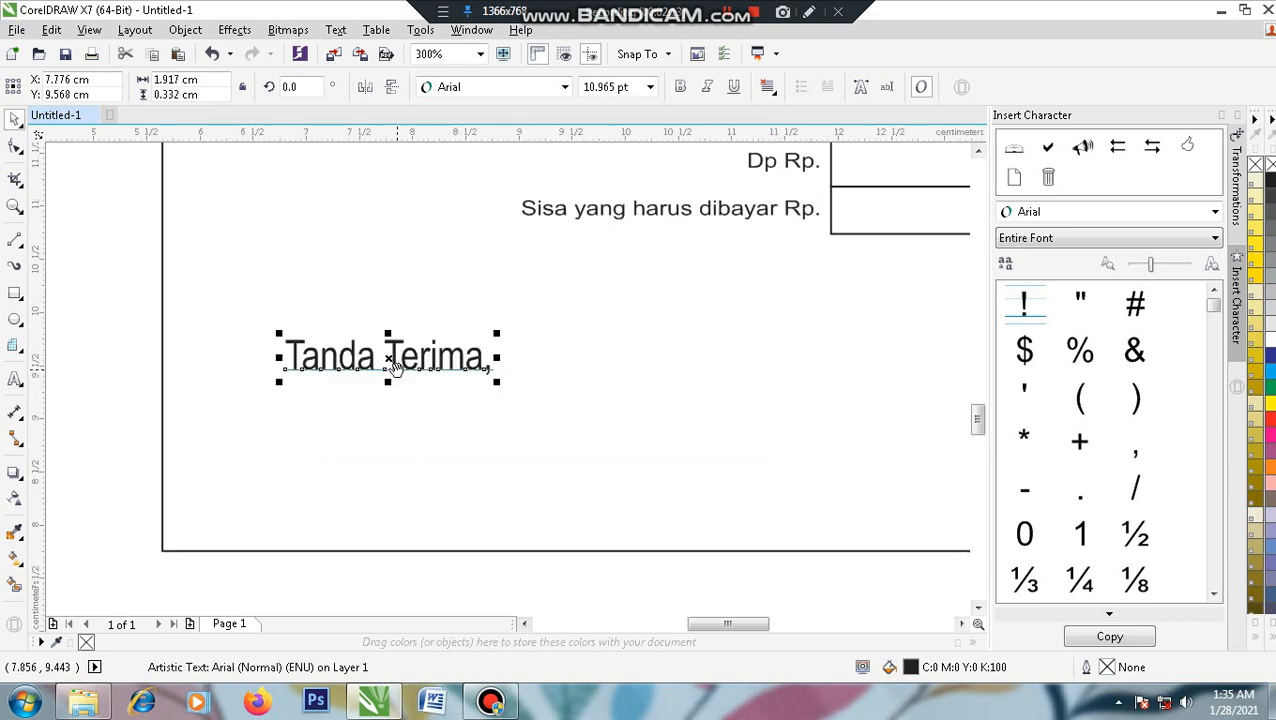
drag(420, 378, 493, 340)
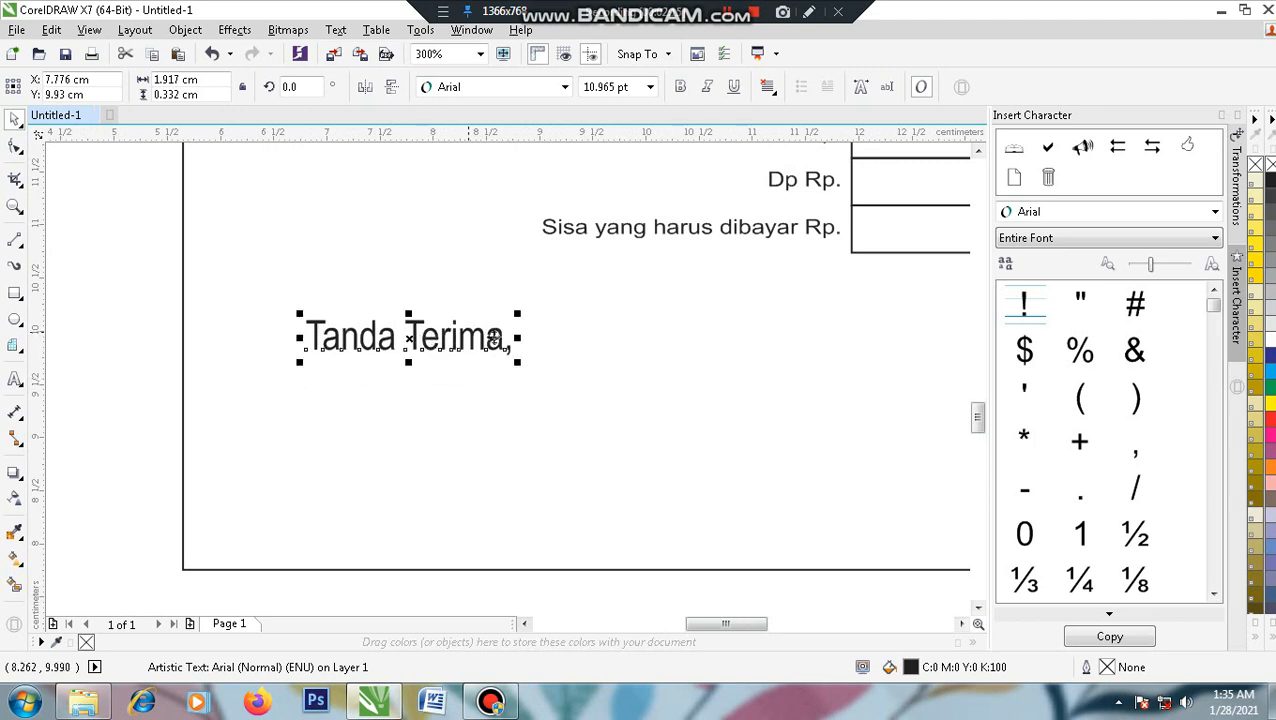
- Draw a horizontal signature line under 'Tanda Terima,'
click(145, 405)
click(14, 244)
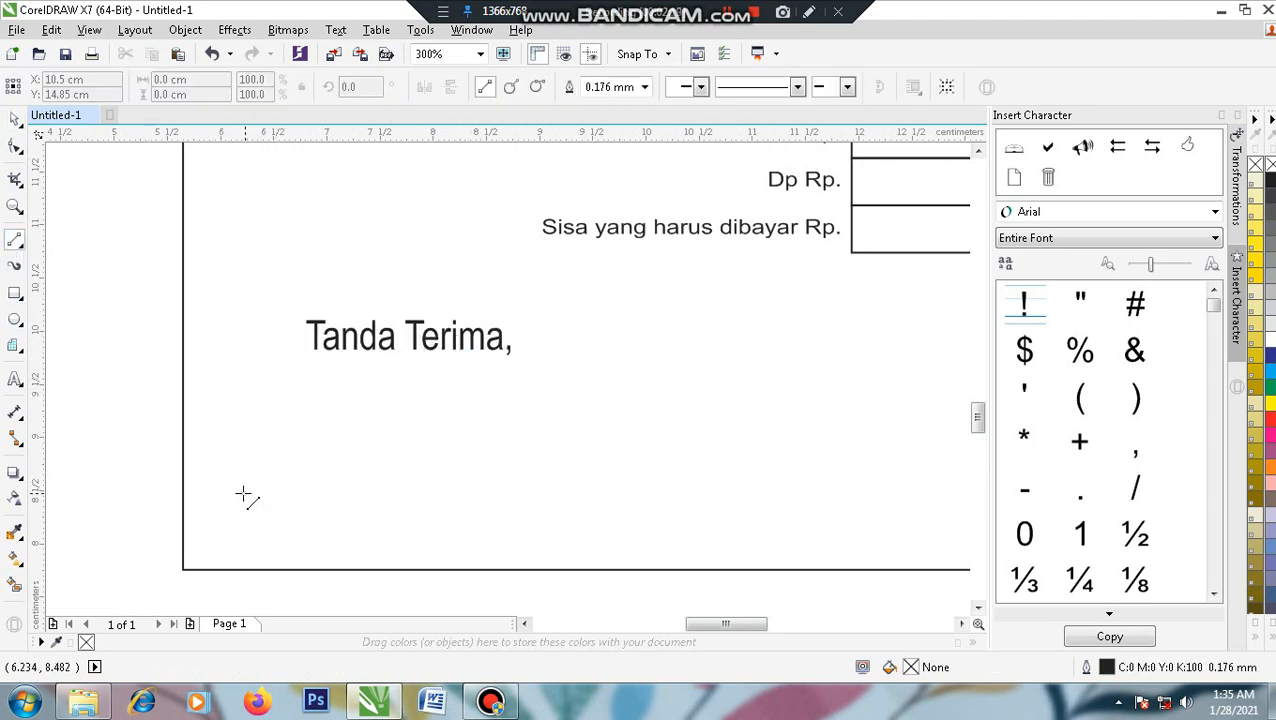
drag(245, 478, 602, 477)
- Try dotted 0.5 mm and 0.25 mm styles on the line, then undo back to solid
click(798, 88)
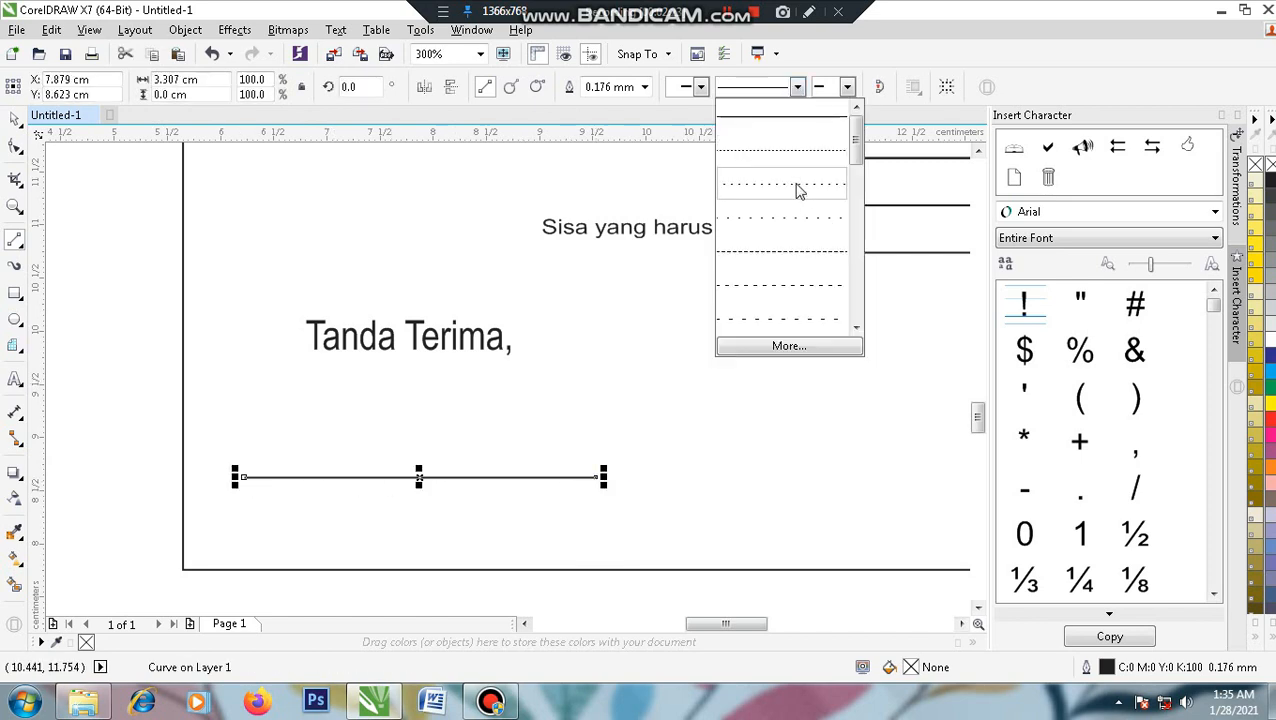
click(797, 191)
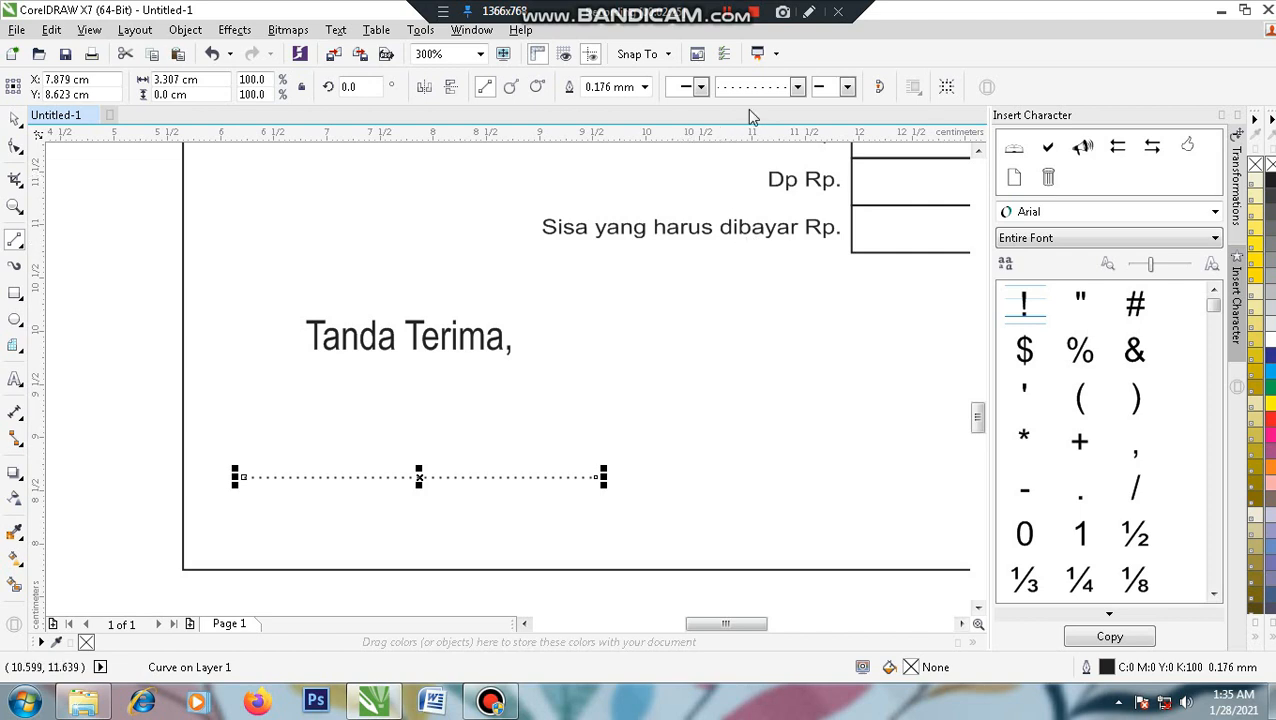
click(644, 87)
click(622, 175)
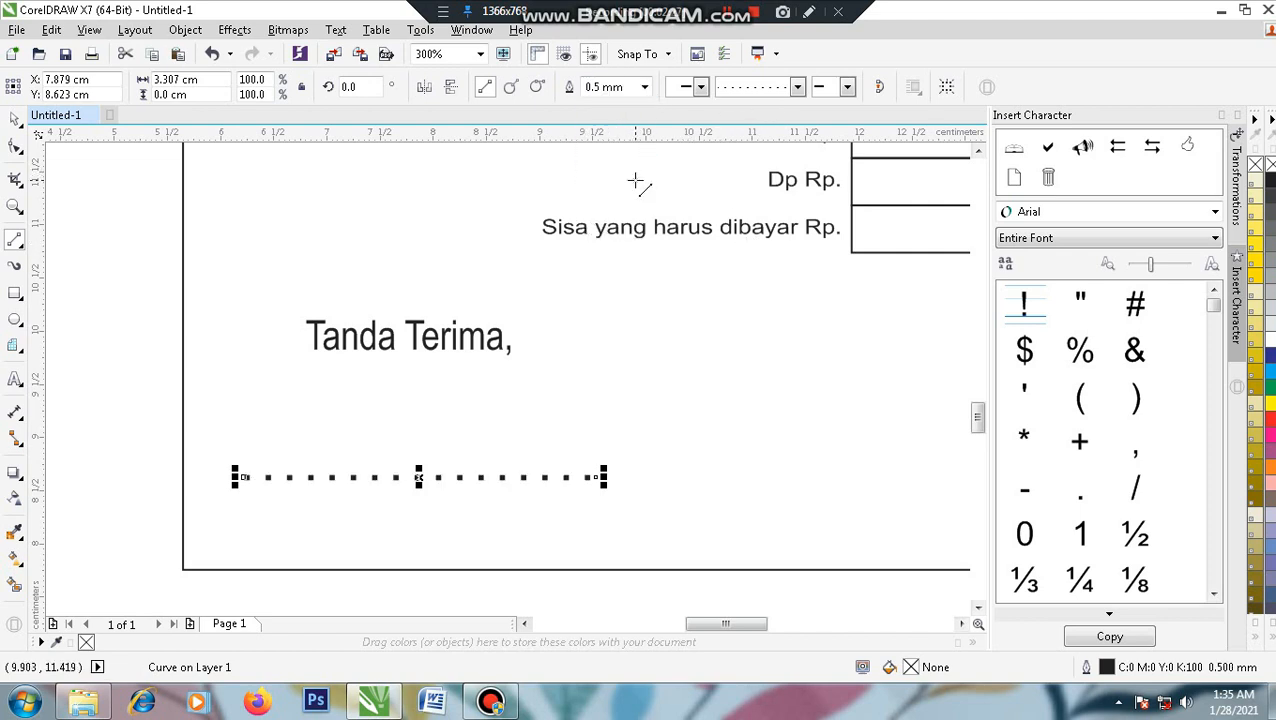
click(645, 89)
click(619, 163)
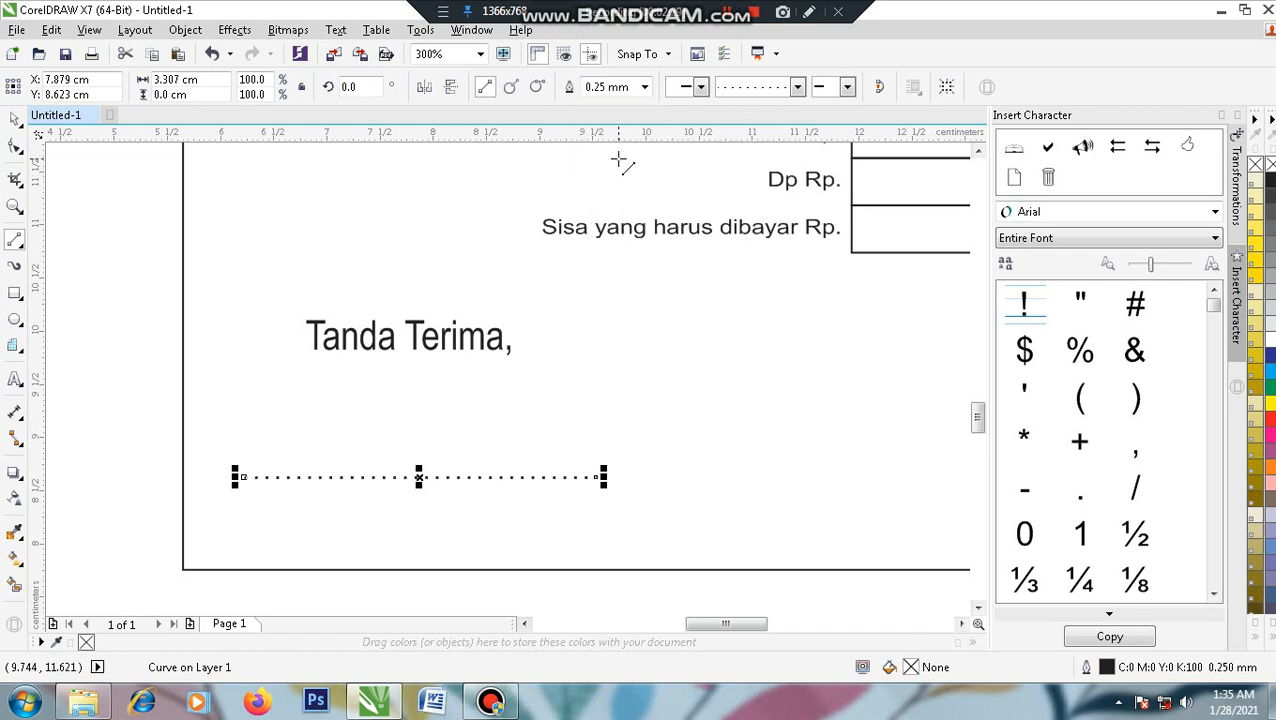
key(ctrl+z)
key(ctrl+z)
key(ctrl+z)
click(15, 119)
click(113, 248)
scroll(400, 364, down, 2)
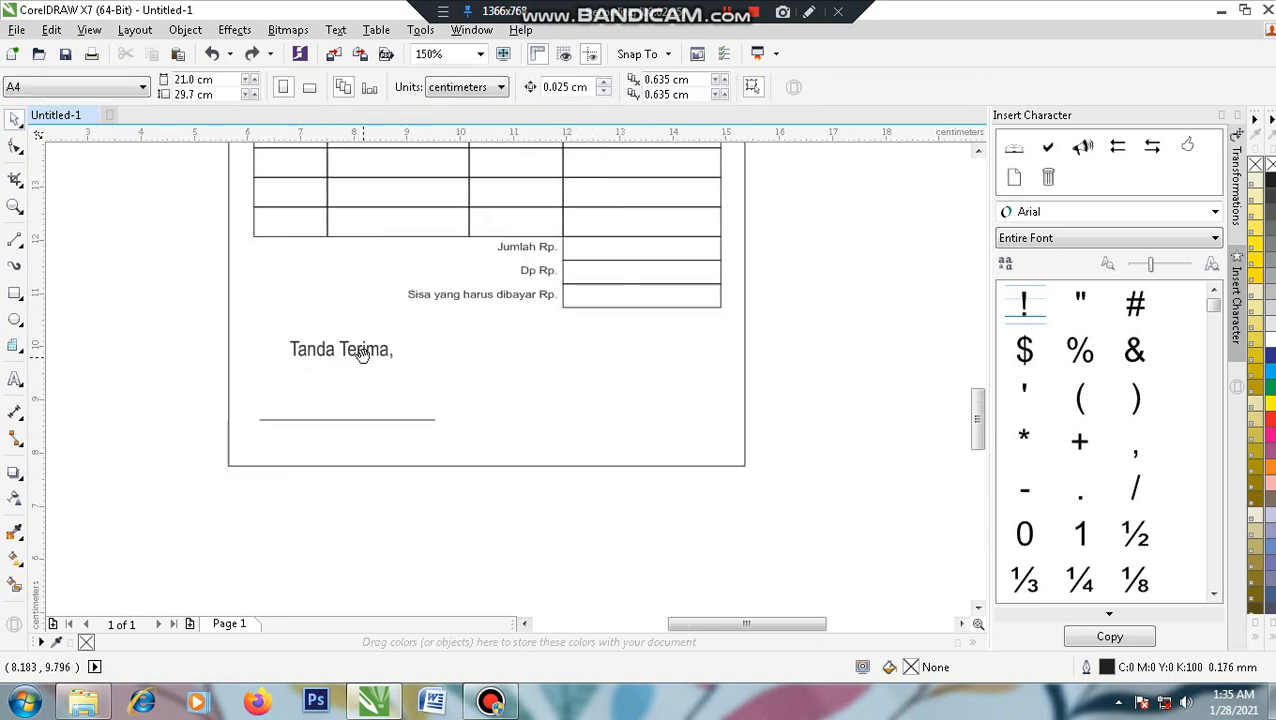
- Copy 'Tanda Terima,' to the right side and retype it as 'Hormat Kami,'
click(362, 351)
drag(362, 352, 623, 348)
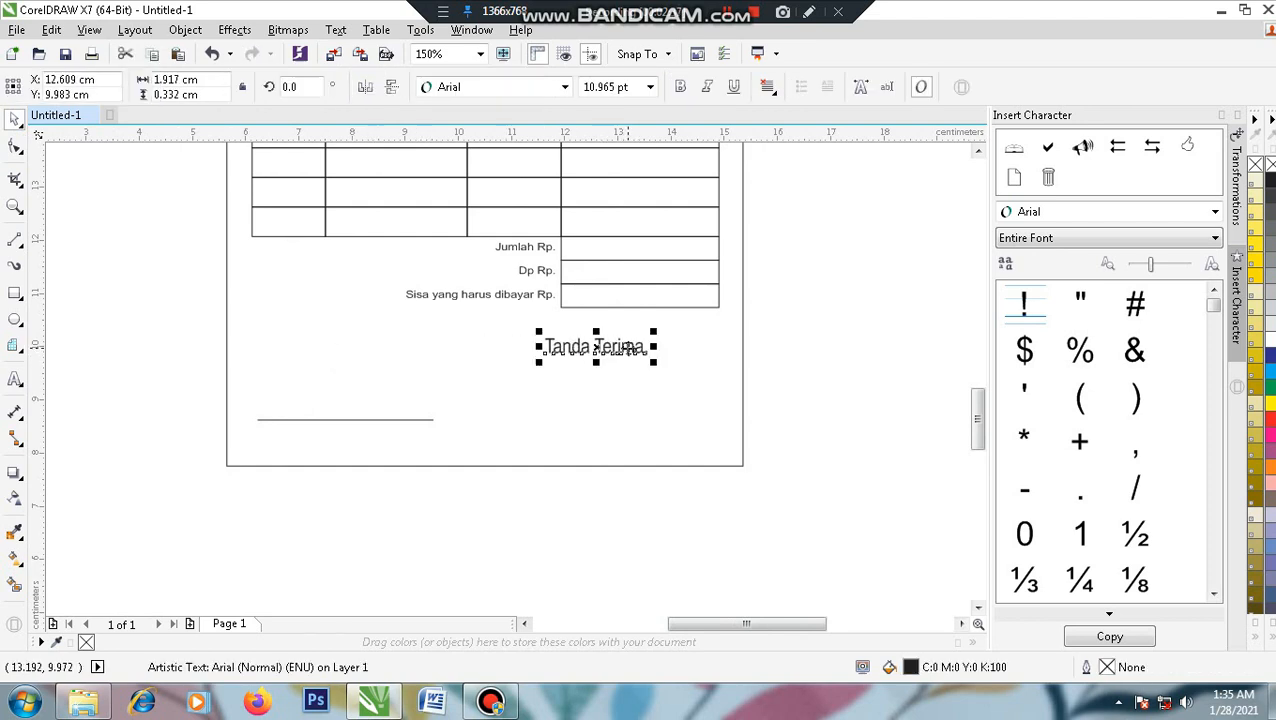
key(ctrl+z)
right_click(353, 356)
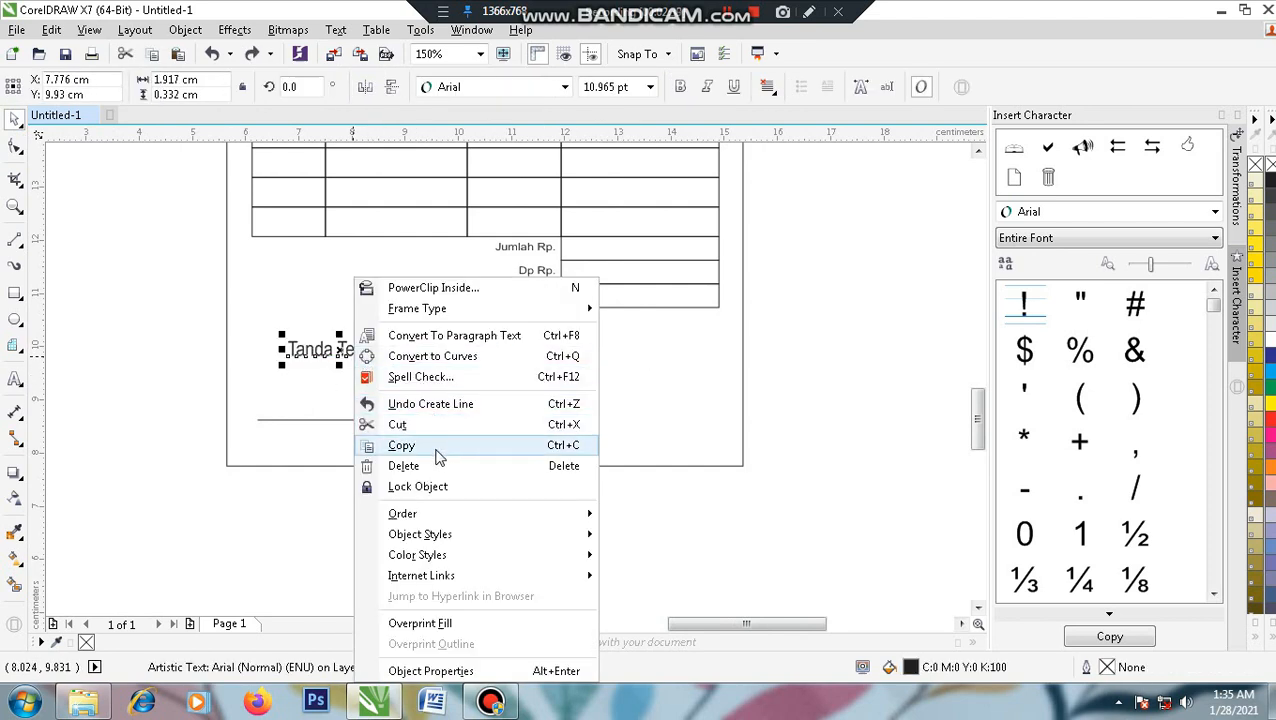
click(400, 446)
click(817, 301)
right_click(817, 301)
click(870, 430)
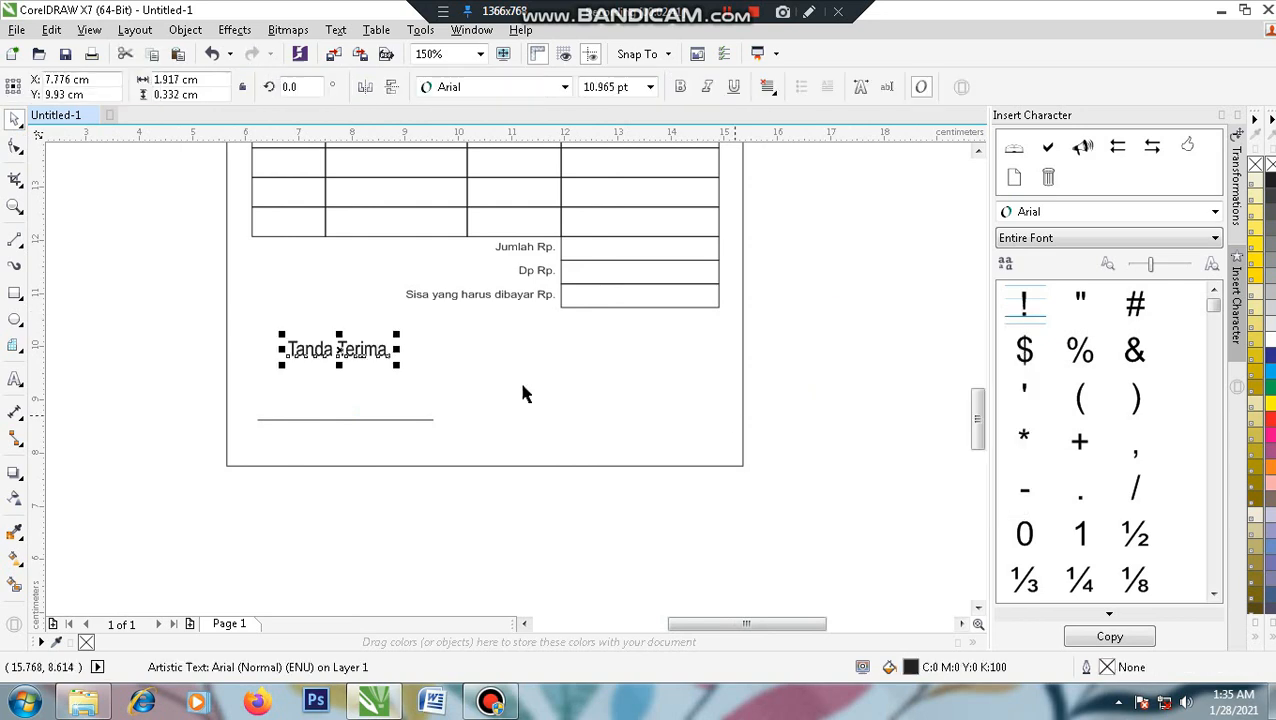
drag(371, 349, 646, 349)
double_click(646, 349)
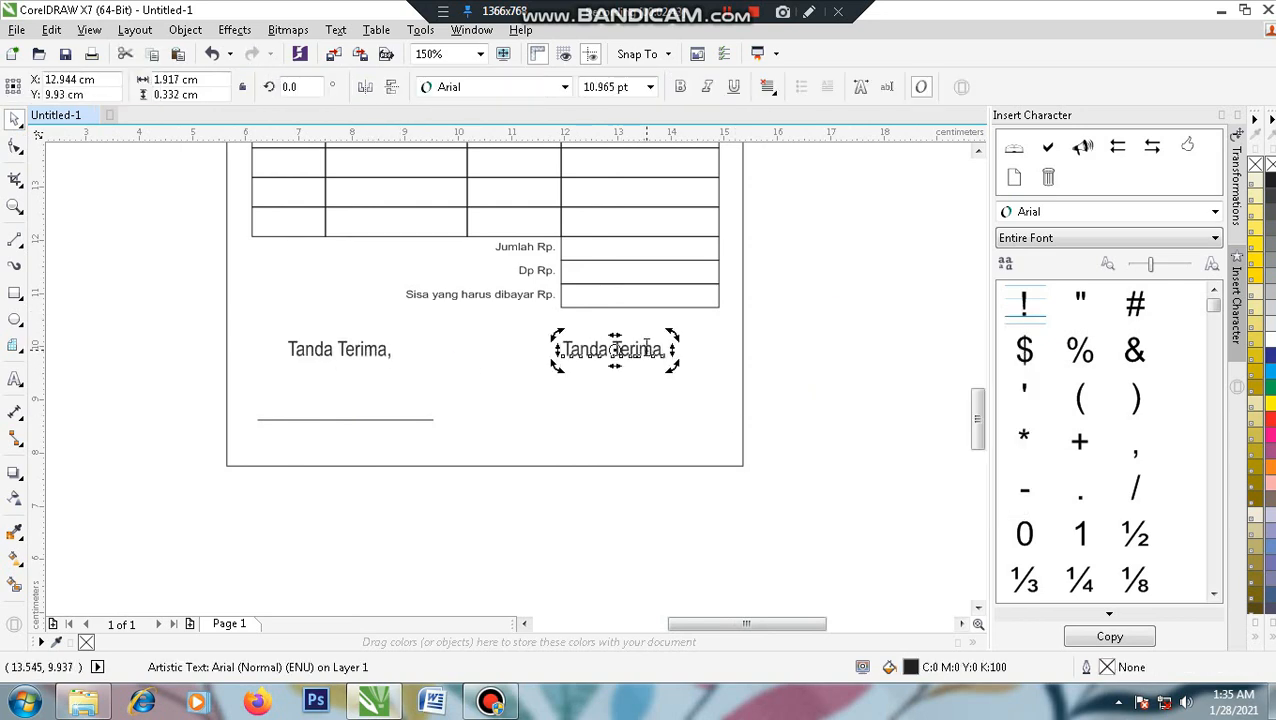
key(ctrl+a)
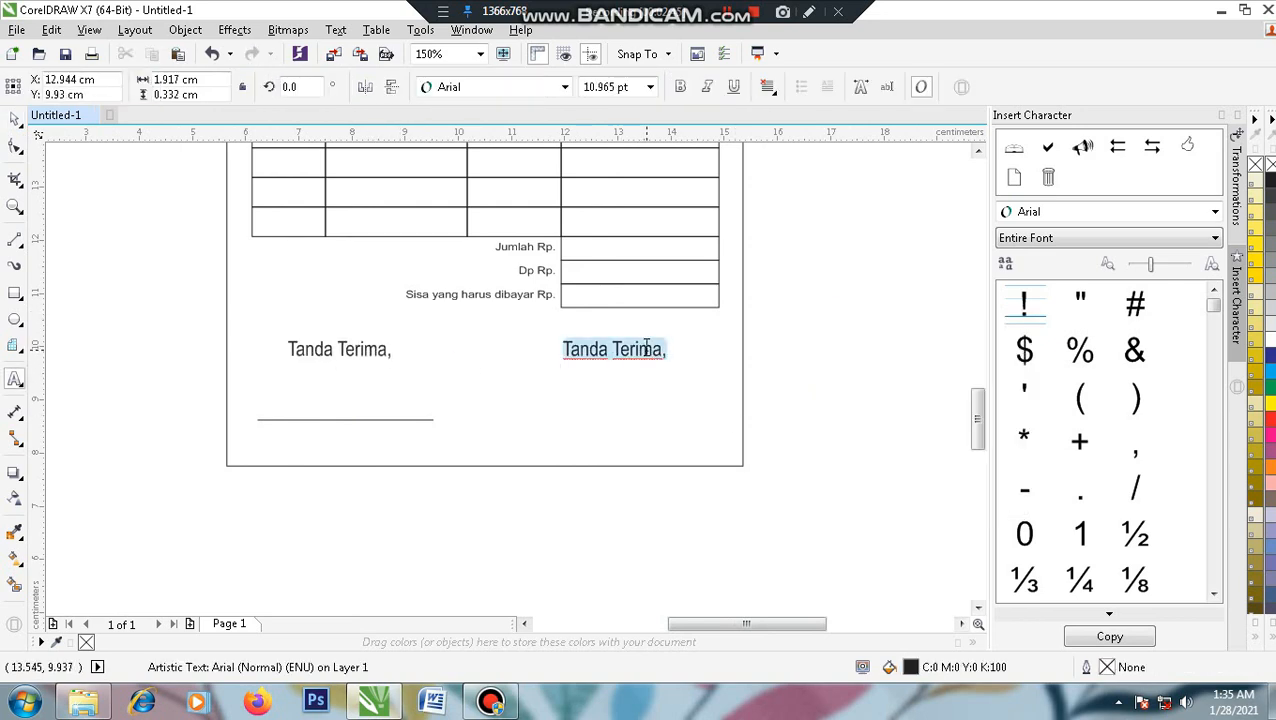
text(Hormat Kami,)
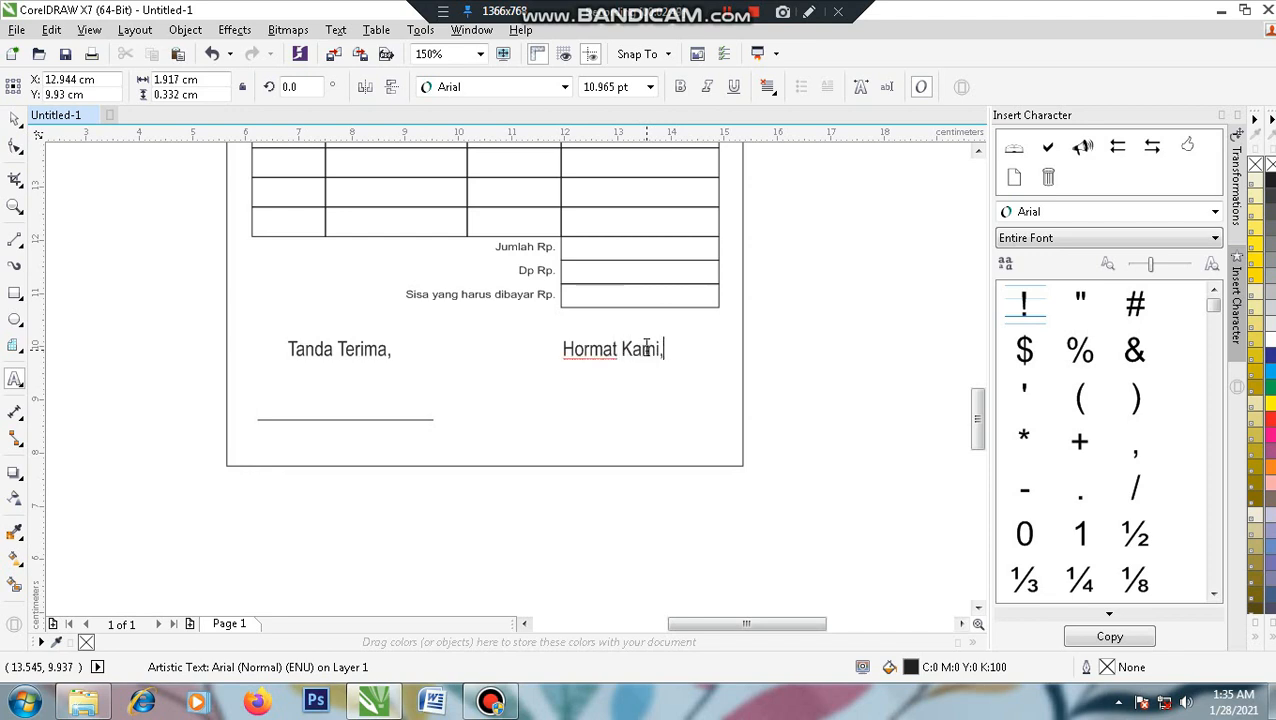
click(15, 118)
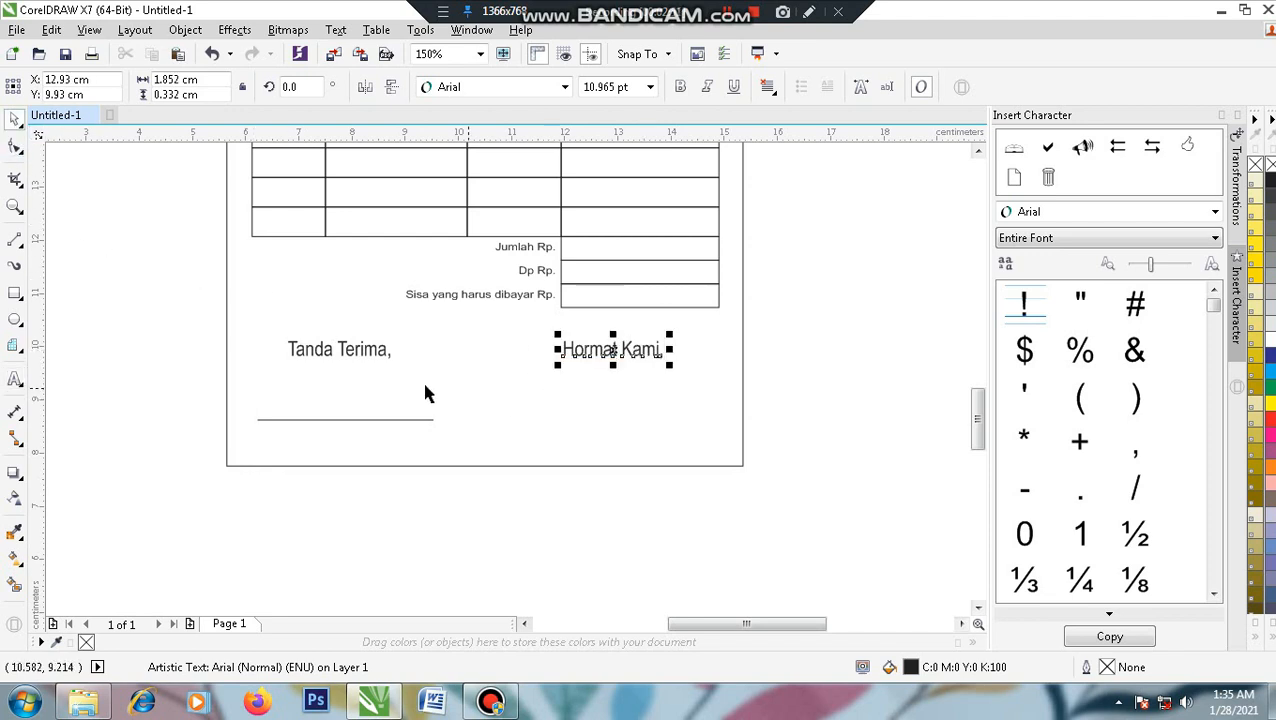
- Copy the signature line under 'Hormat Kami,'
click(389, 423)
click(388, 420)
drag(388, 420, 647, 426)
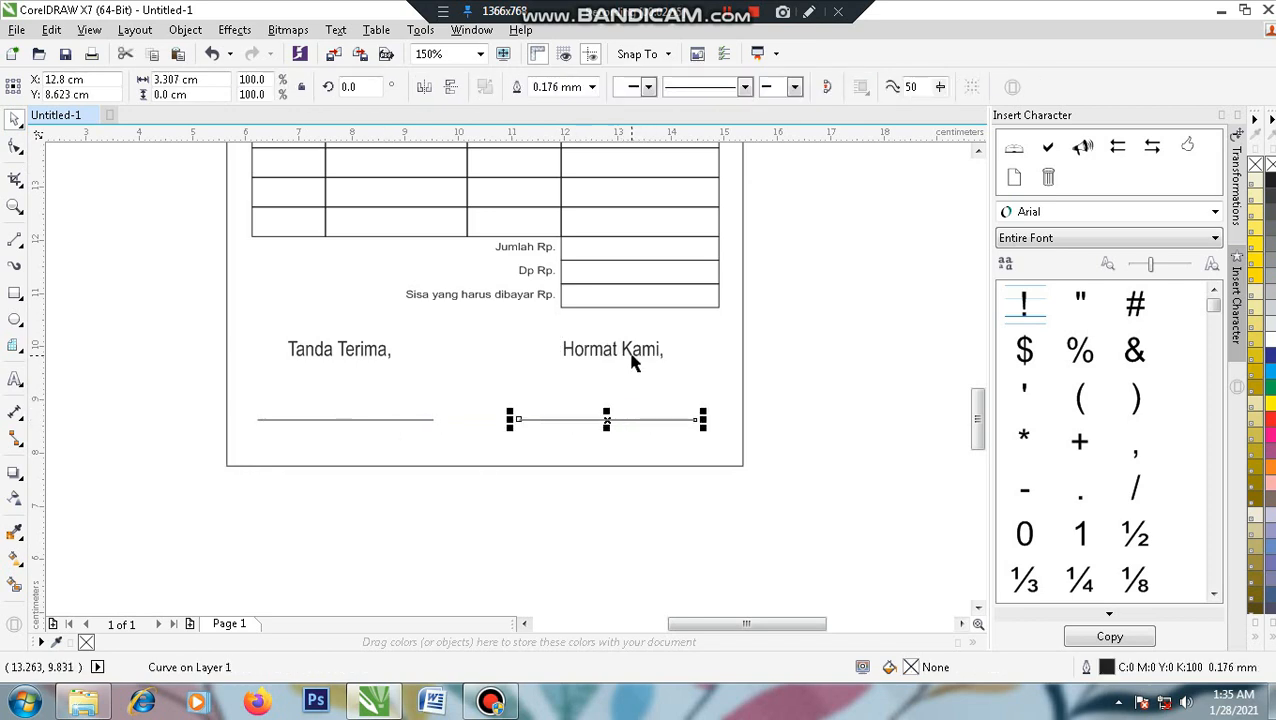
shift+click(632, 363)
click(831, 366)
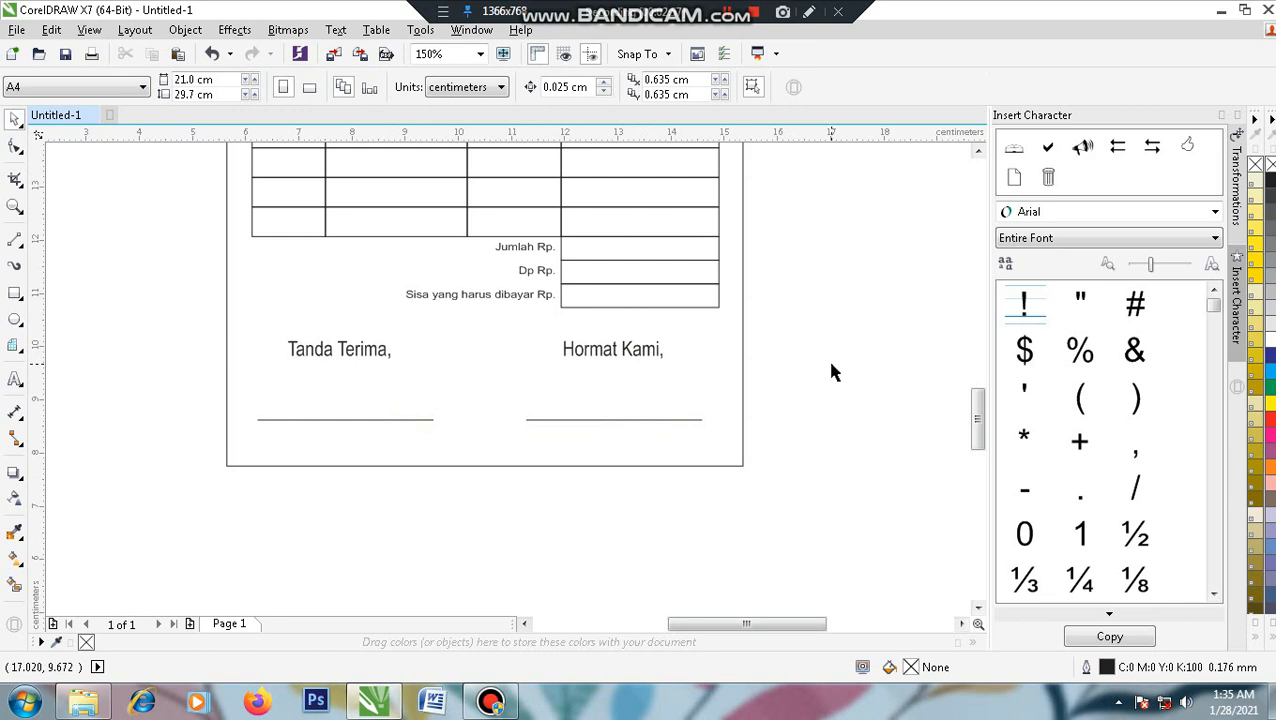
drag(814, 370, 818, 400)
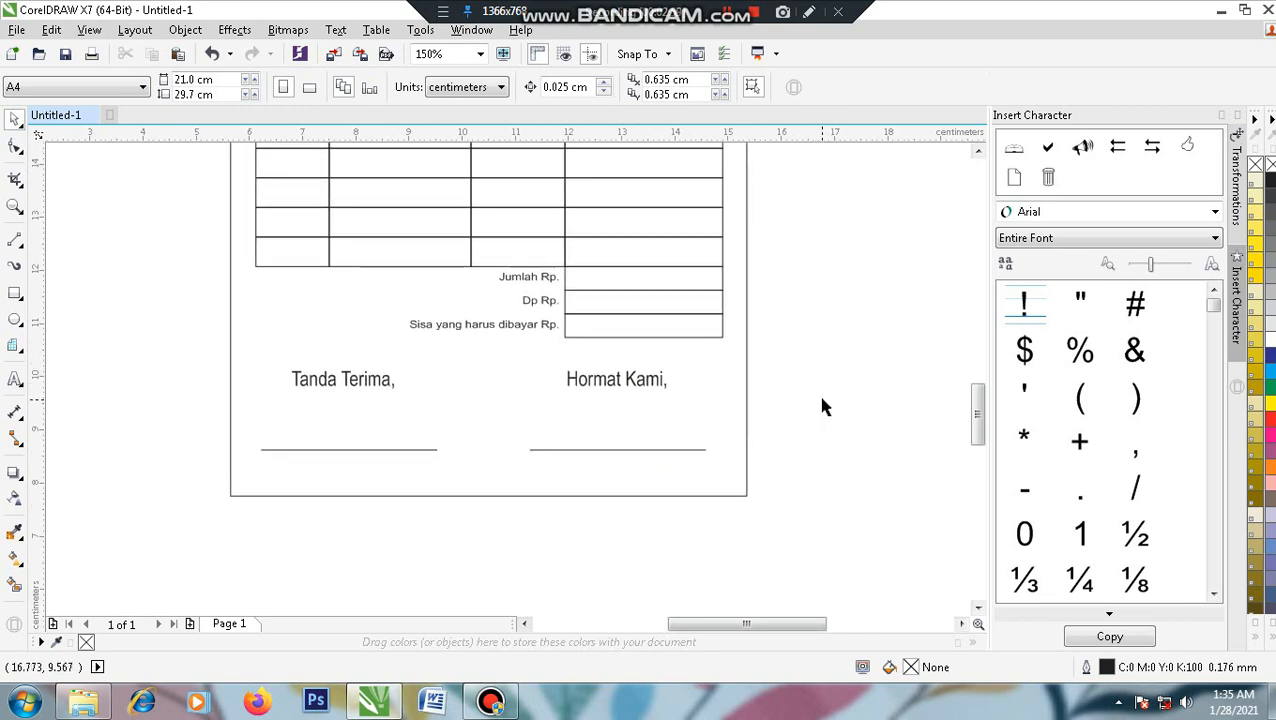
- Paste another 'Tanda Terima,' copy and move it below the signature lines
click(363, 384)
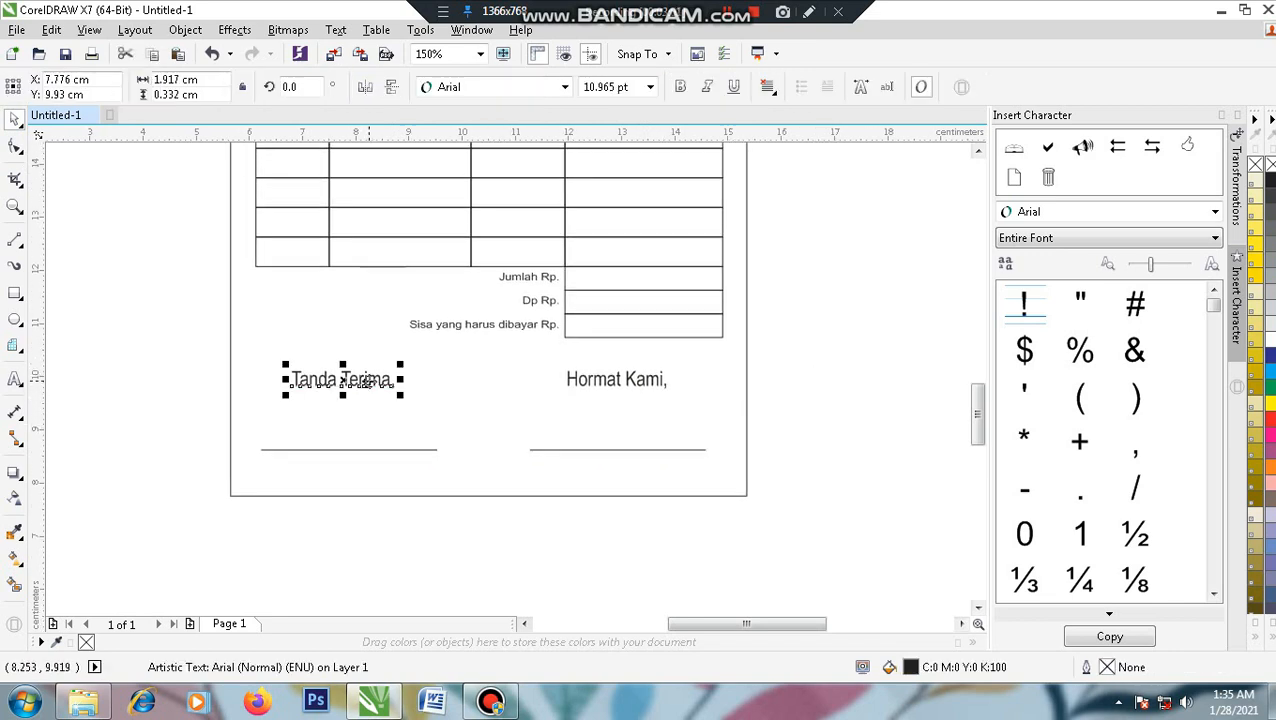
right_click(366, 384)
click(441, 447)
click(164, 372)
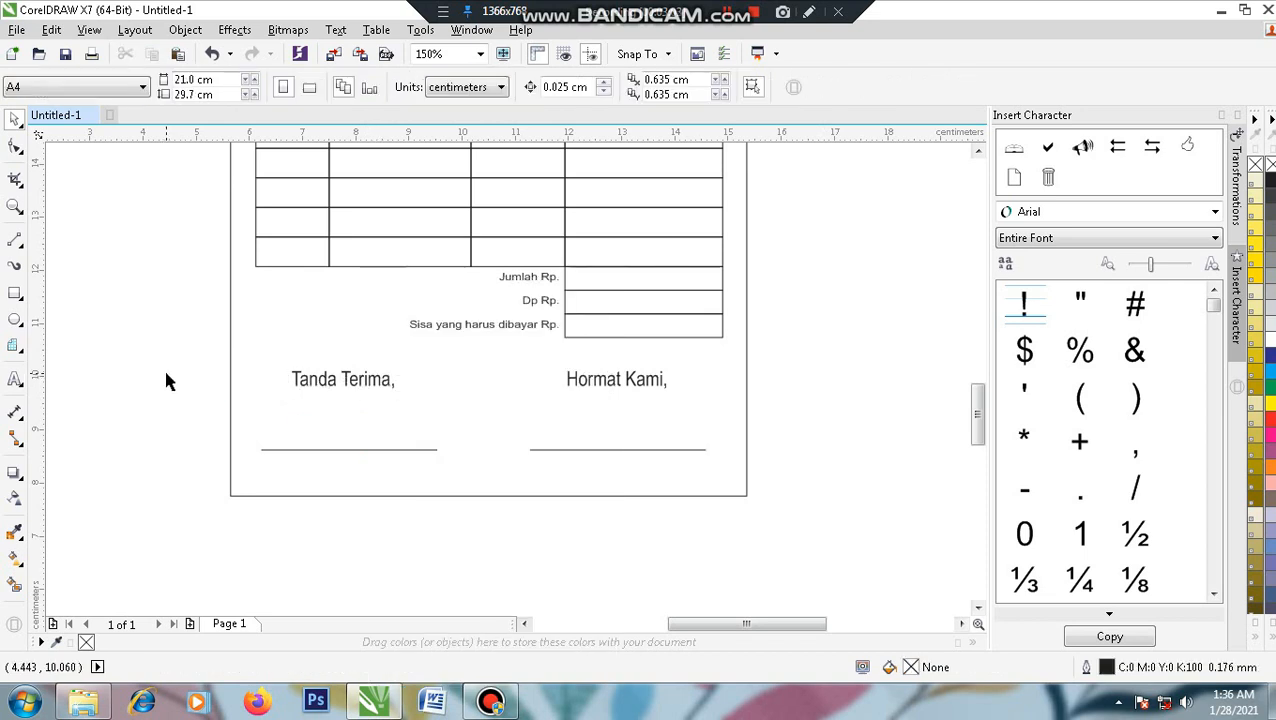
right_click(165, 374)
click(213, 495)
drag(356, 384, 436, 473)
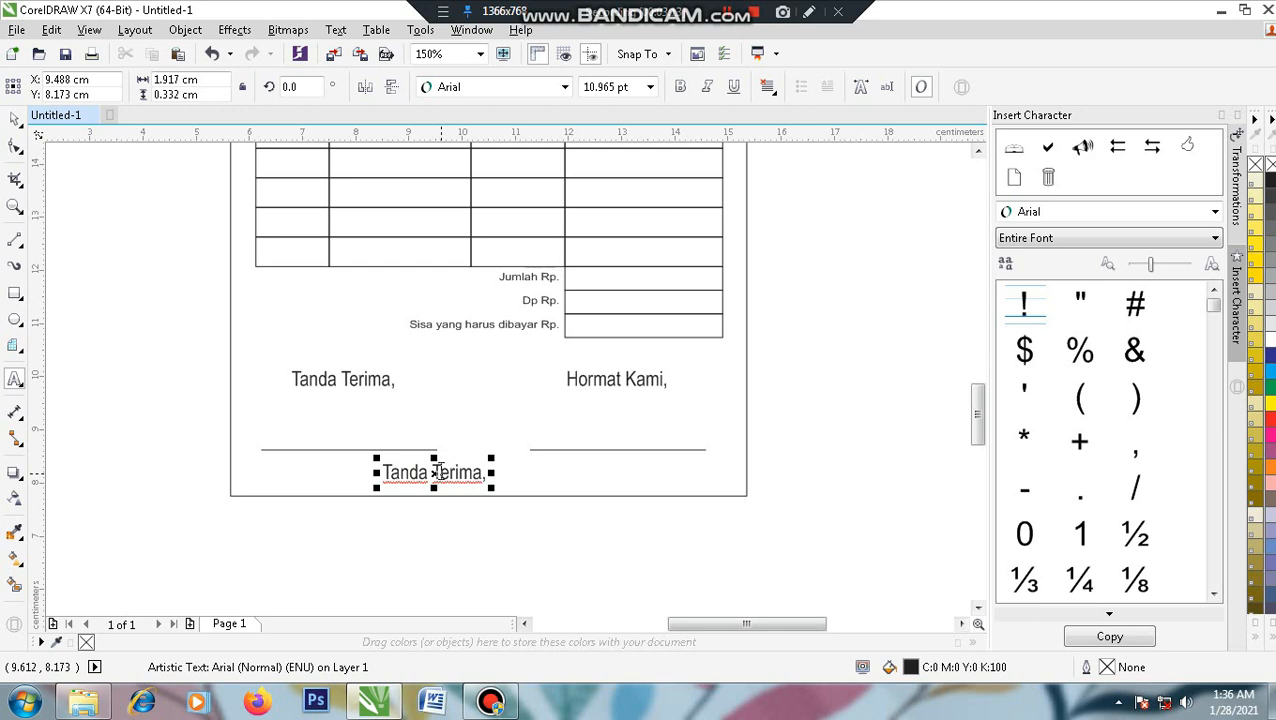
- Retype the copy as 'Terima Kasih atas kunjungan anda semoga tetap menjadi pelanggan'
click(441, 473)
key(ctrl+a)
text(T)
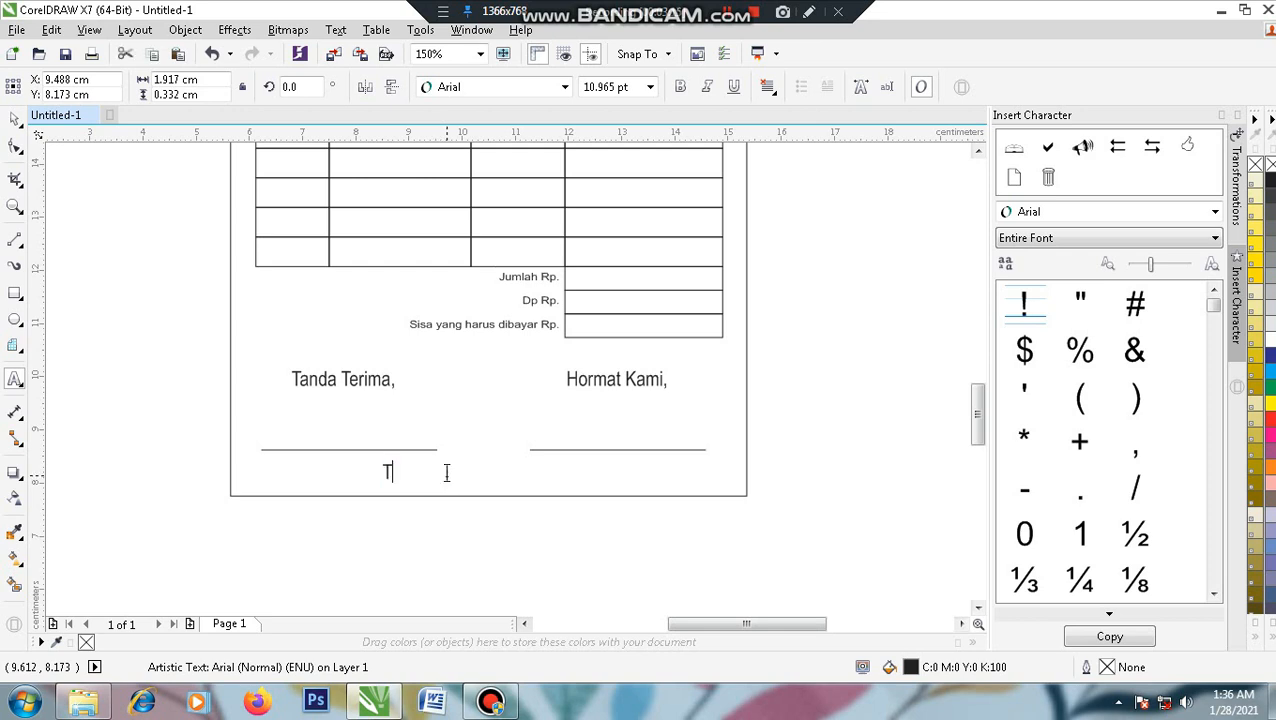
text(erima Kasih atas kunjungan anda semoga tetap menjadi pelanggan)
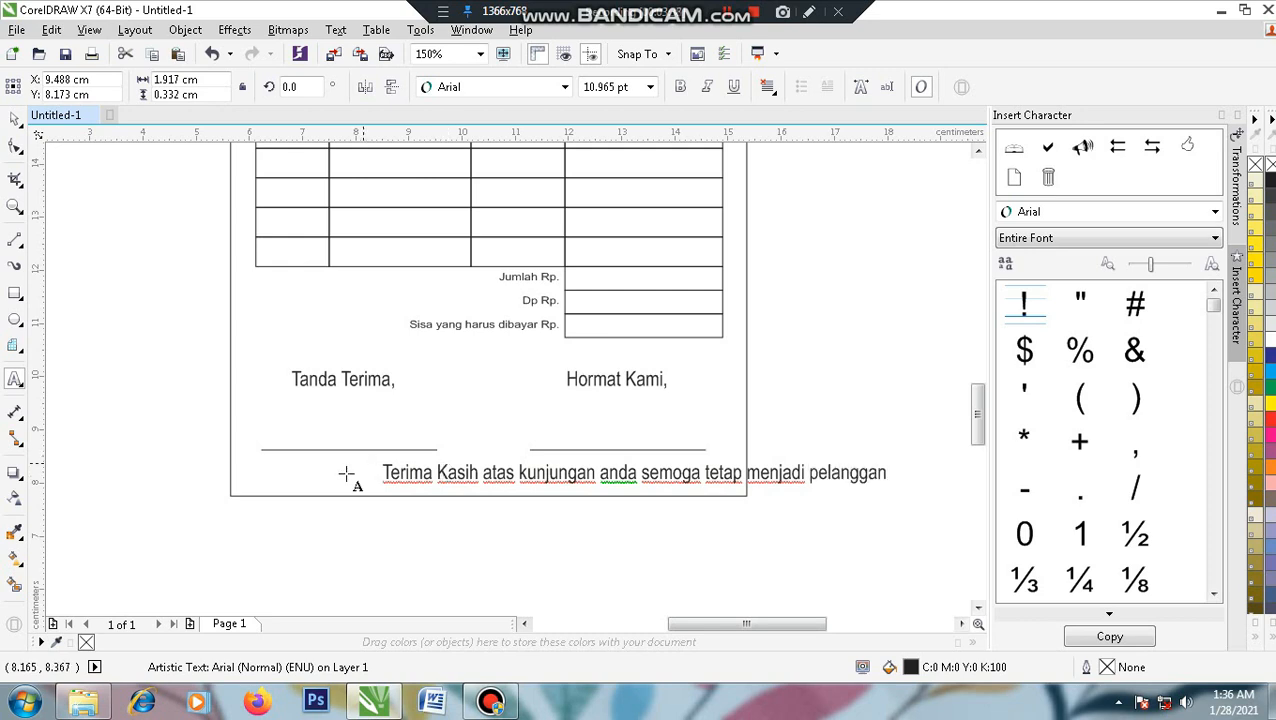
key(ctrl+space)
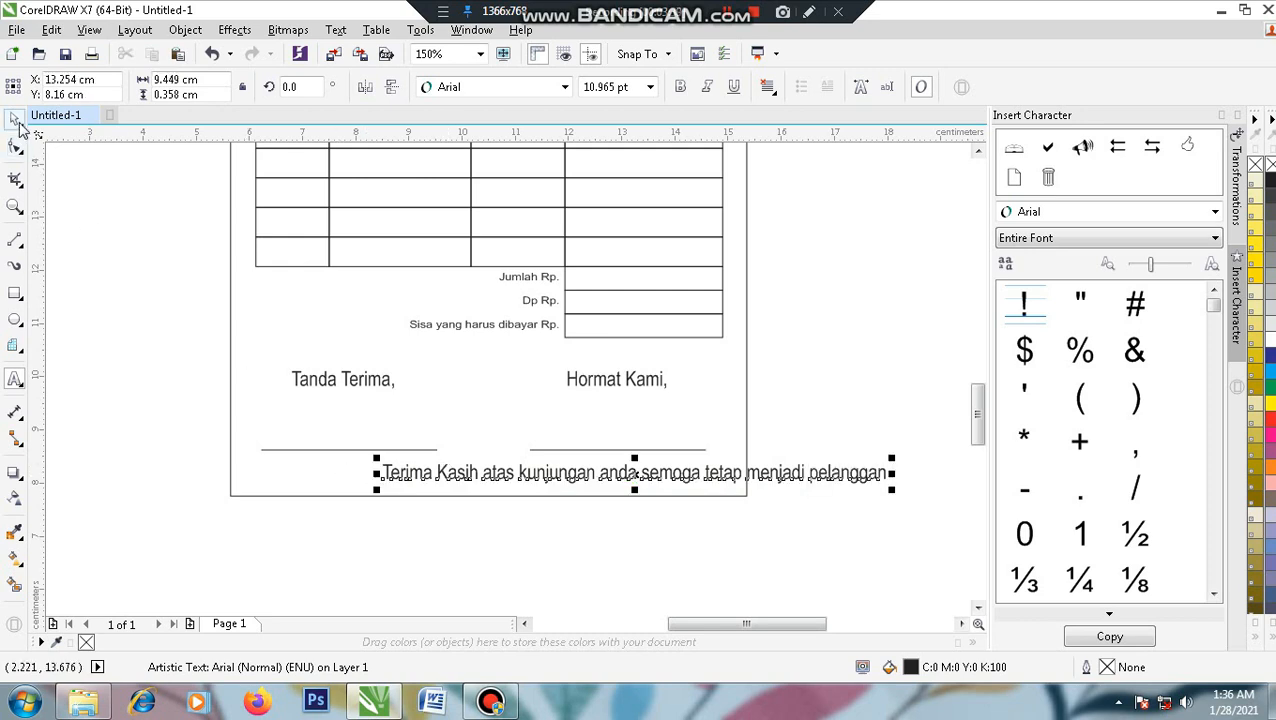
- Shrink the thank-you line and centre it horizontally on the page
drag(891, 489, 736, 530)
shift+click(728, 496)
key(c)
click(816, 440)
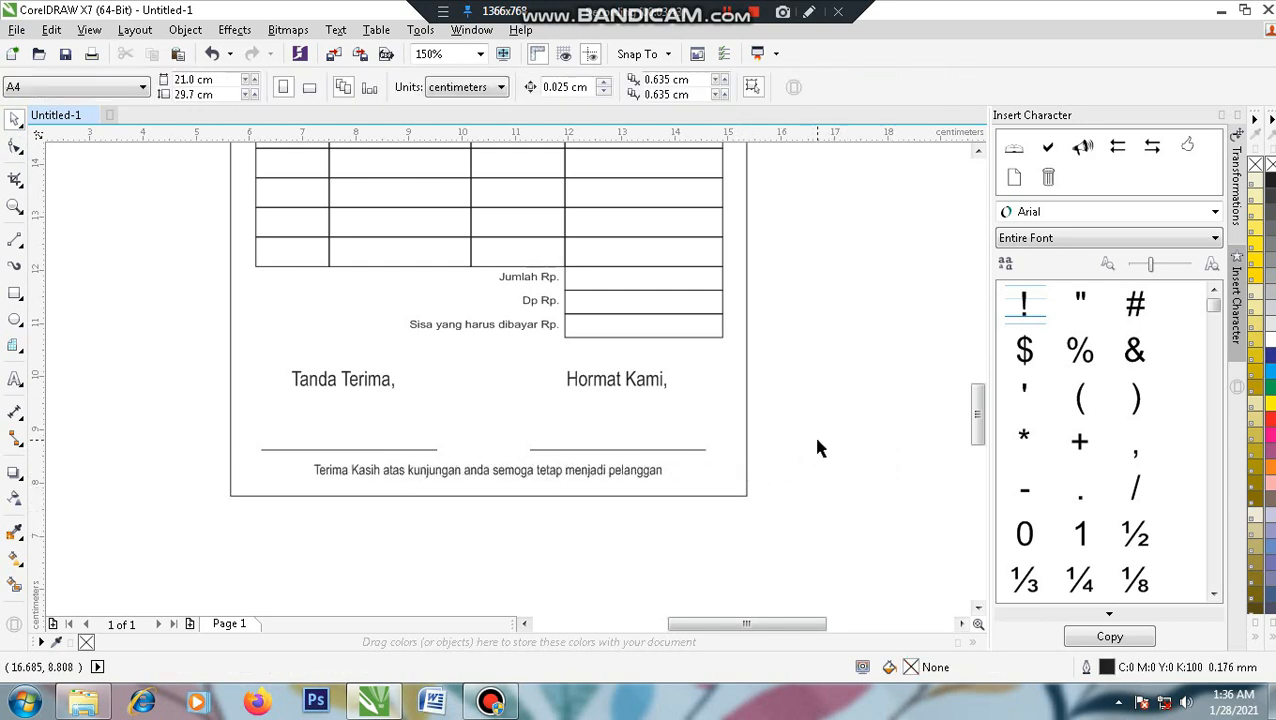
scroll(690, 370, up, 3)
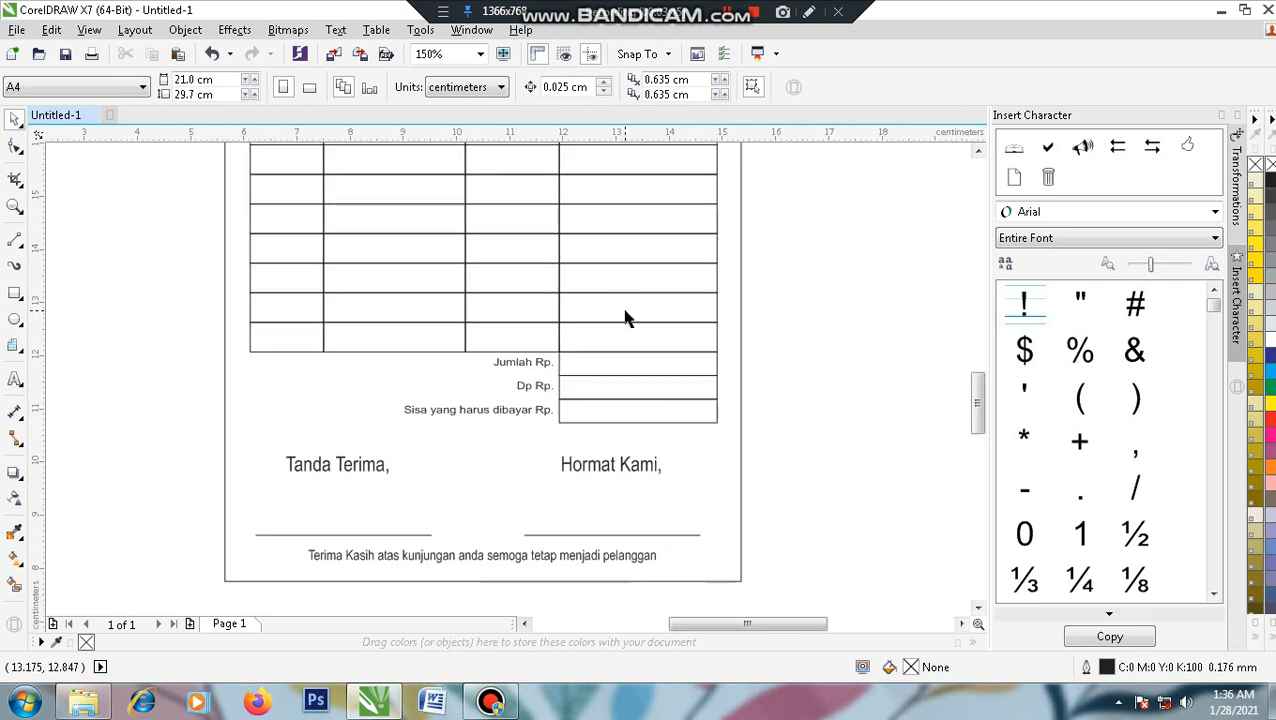
- Zoom in on the whole finished receipt page and review it in full-screen preview
scroll(628, 319, down, 1)
drag(647, 328, 602, 392)
drag(648, 261, 662, 309)
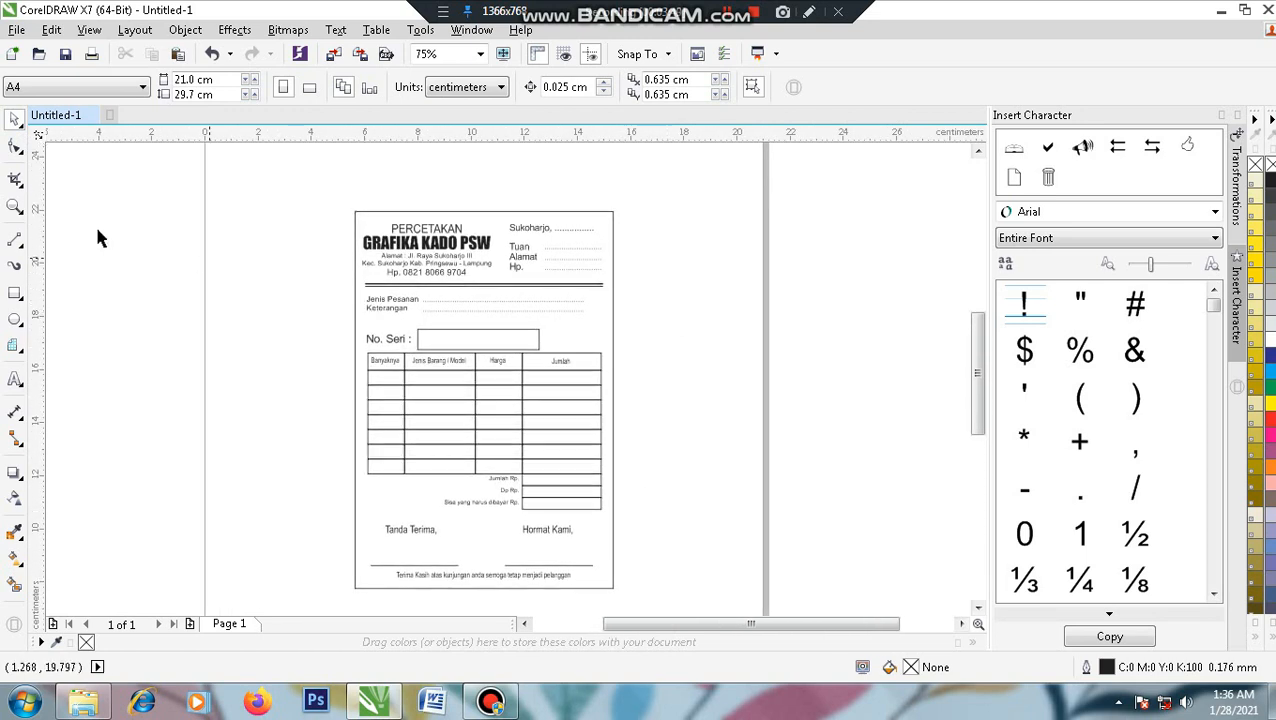
click(14, 207)
drag(330, 193, 621, 596)
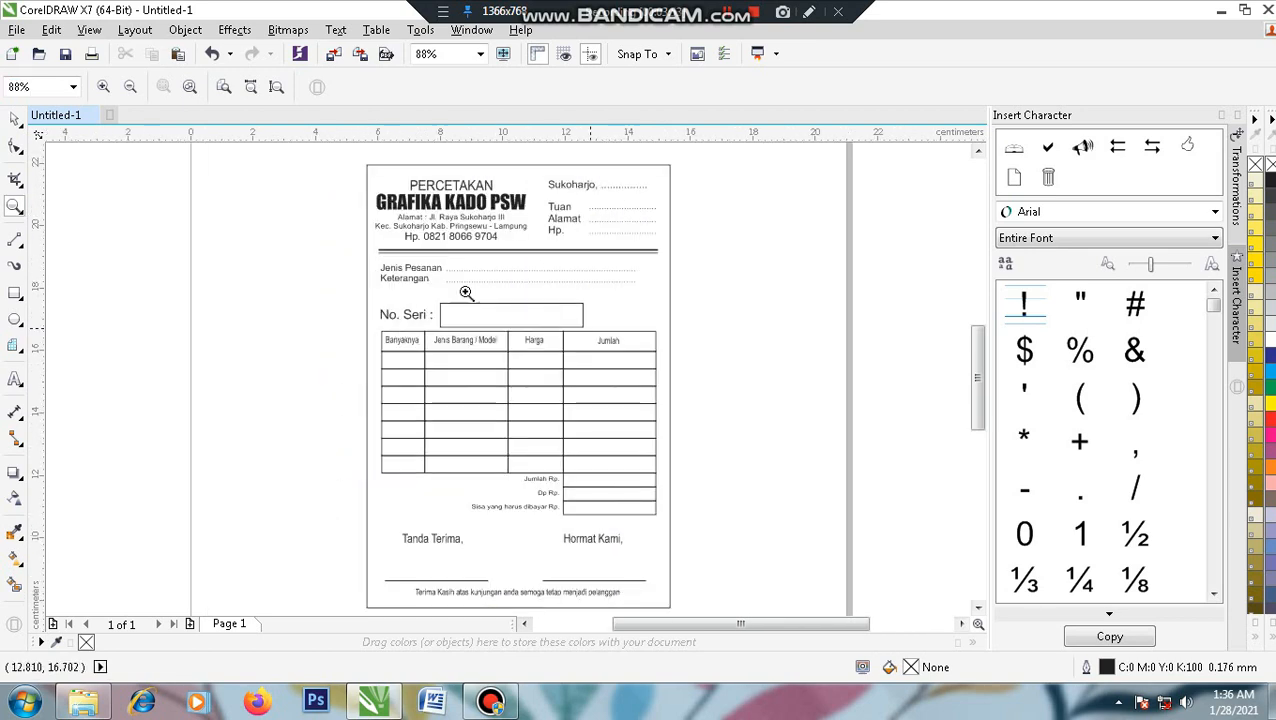
click(14, 118)
right_click(296, 250)
key(Escape)
key(F9)
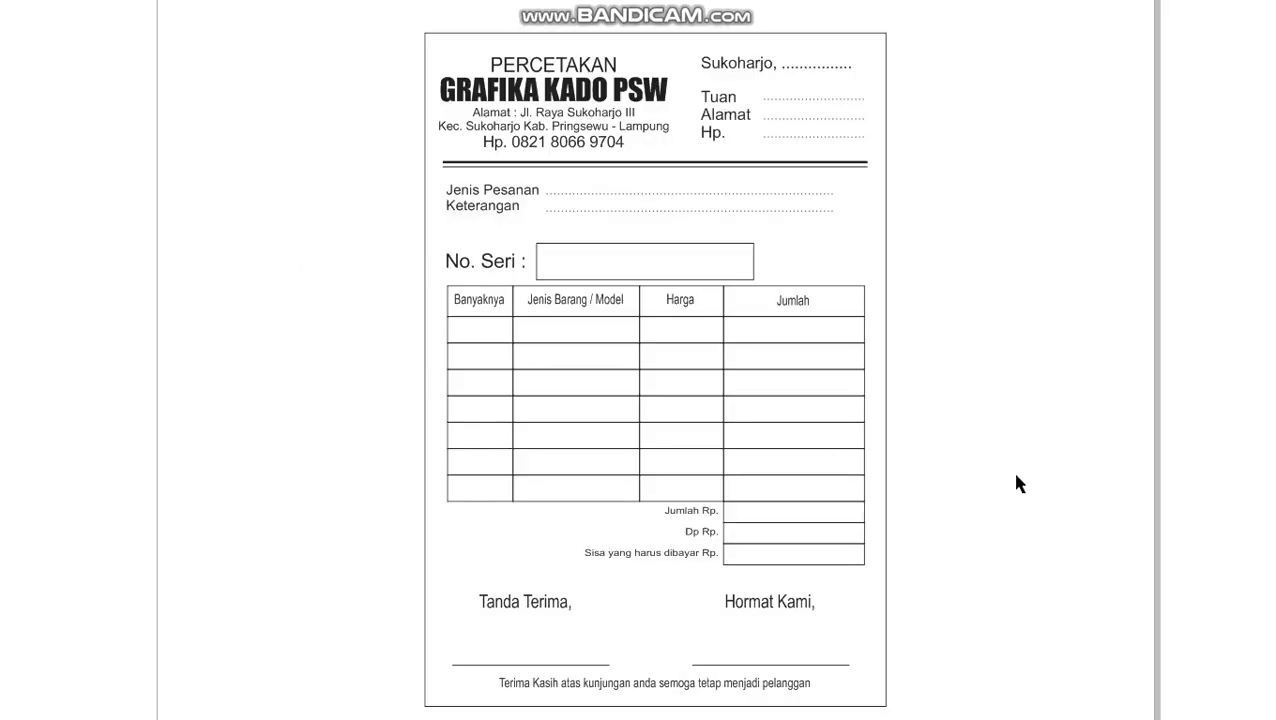
click(221, 352)
- Start a new text left of the page, typing 'NOTA PERCETA'
click(15, 378)
click(137, 290)
text(NOTA )
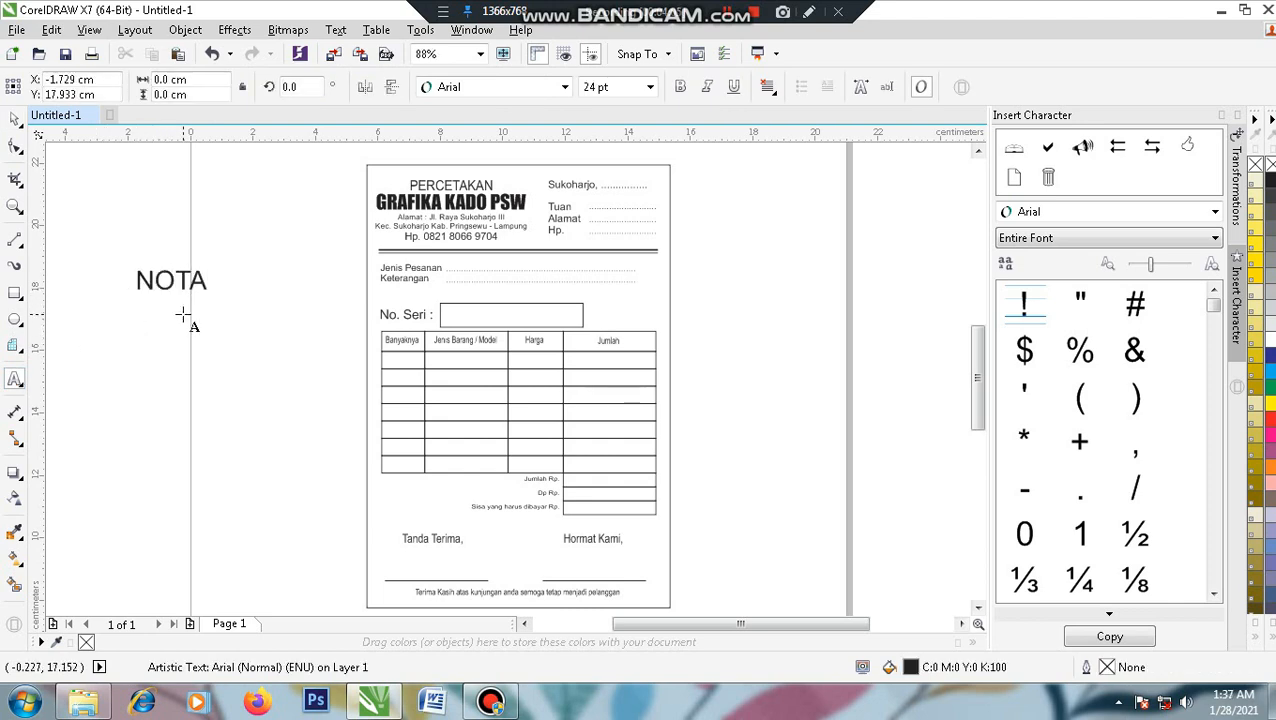
text(PERCETAKAN)
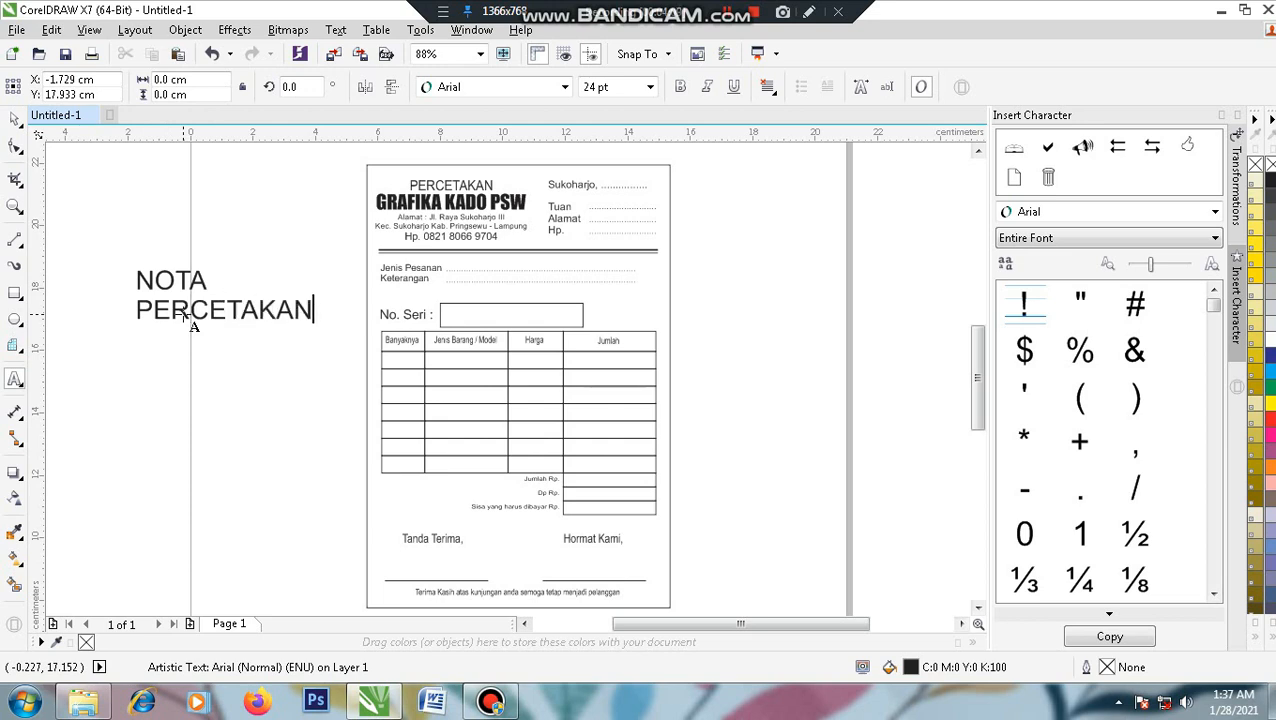
- Centre-align the two-line NOTA PERCETAKAN title, move it down-left and enlarge it to about 30 pt
click(15, 118)
click(767, 87)
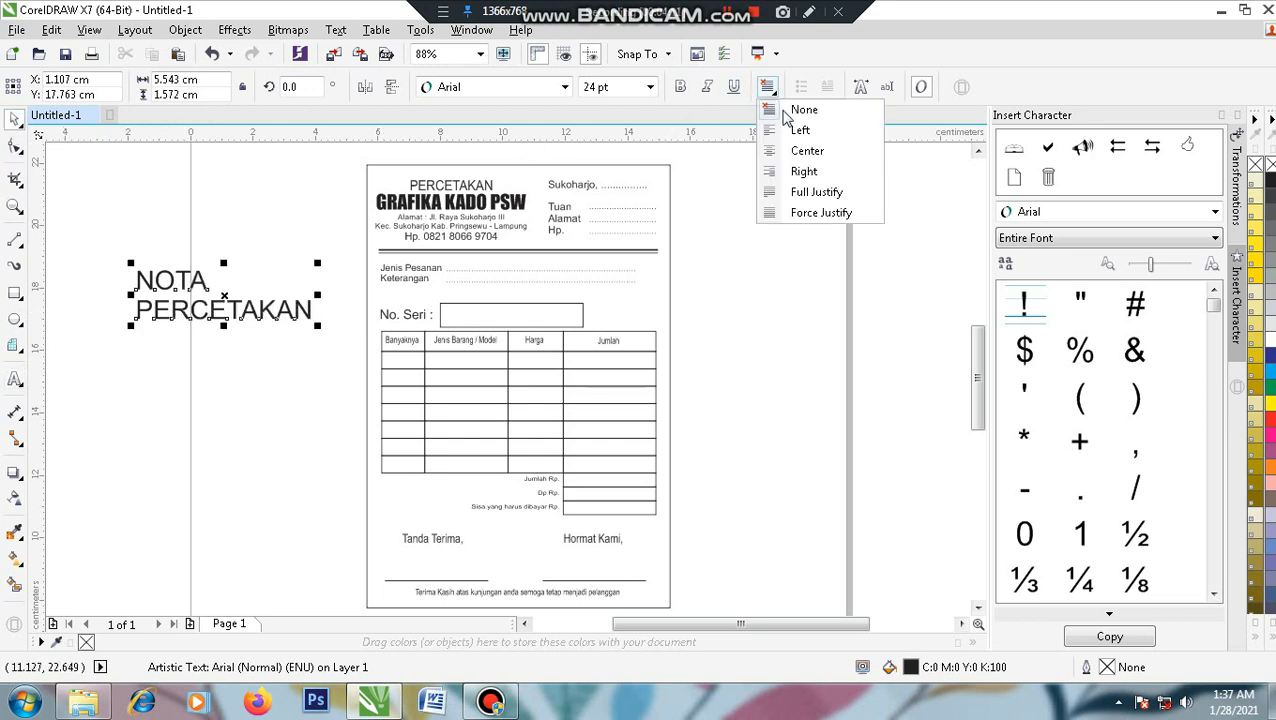
click(807, 150)
drag(248, 312, 210, 346)
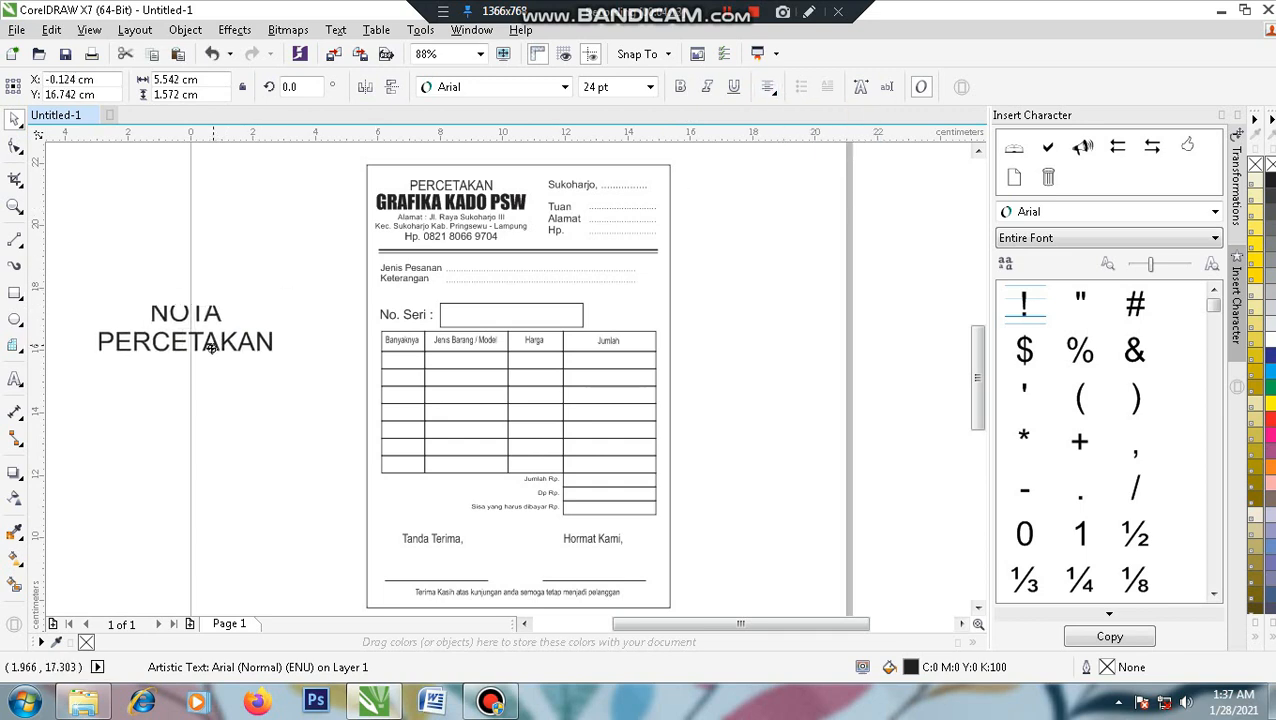
drag(266, 376, 318, 425)
- Check the page with the new title in full-screen preview, then deselect
click(210, 436)
right_click(152, 436)
click(172, 441)
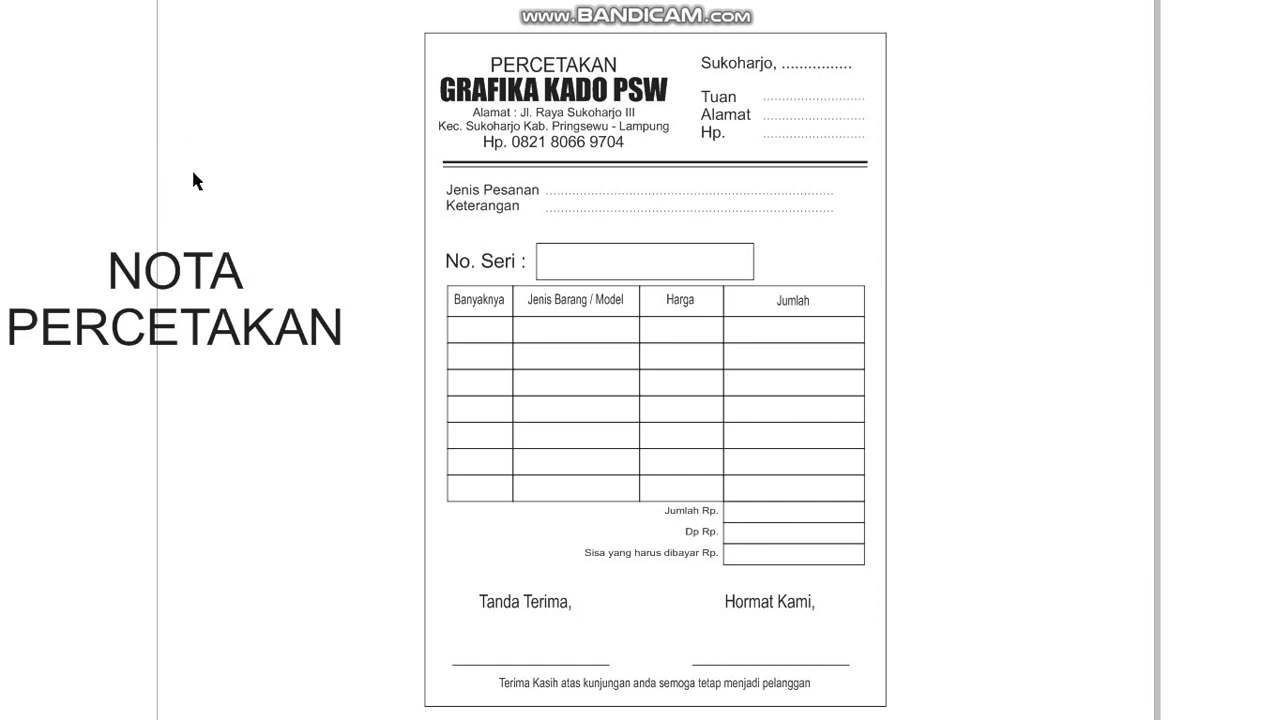
click(277, 186)
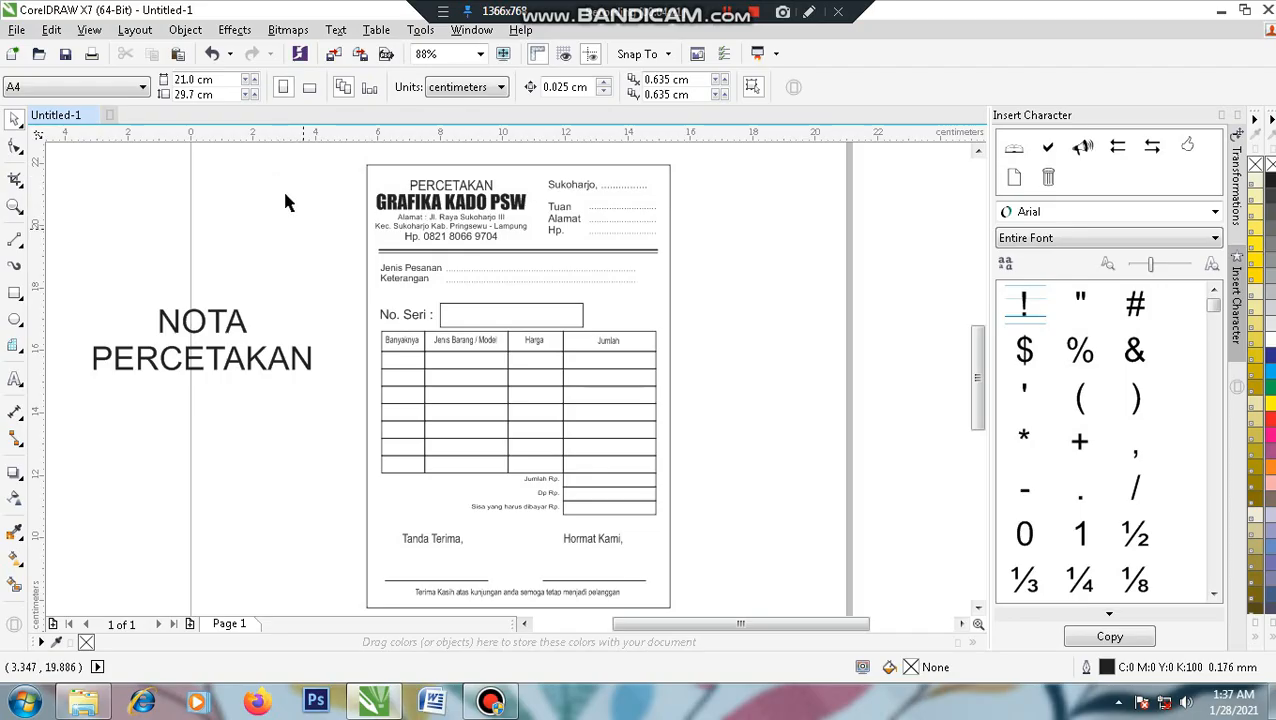
click(218, 333)
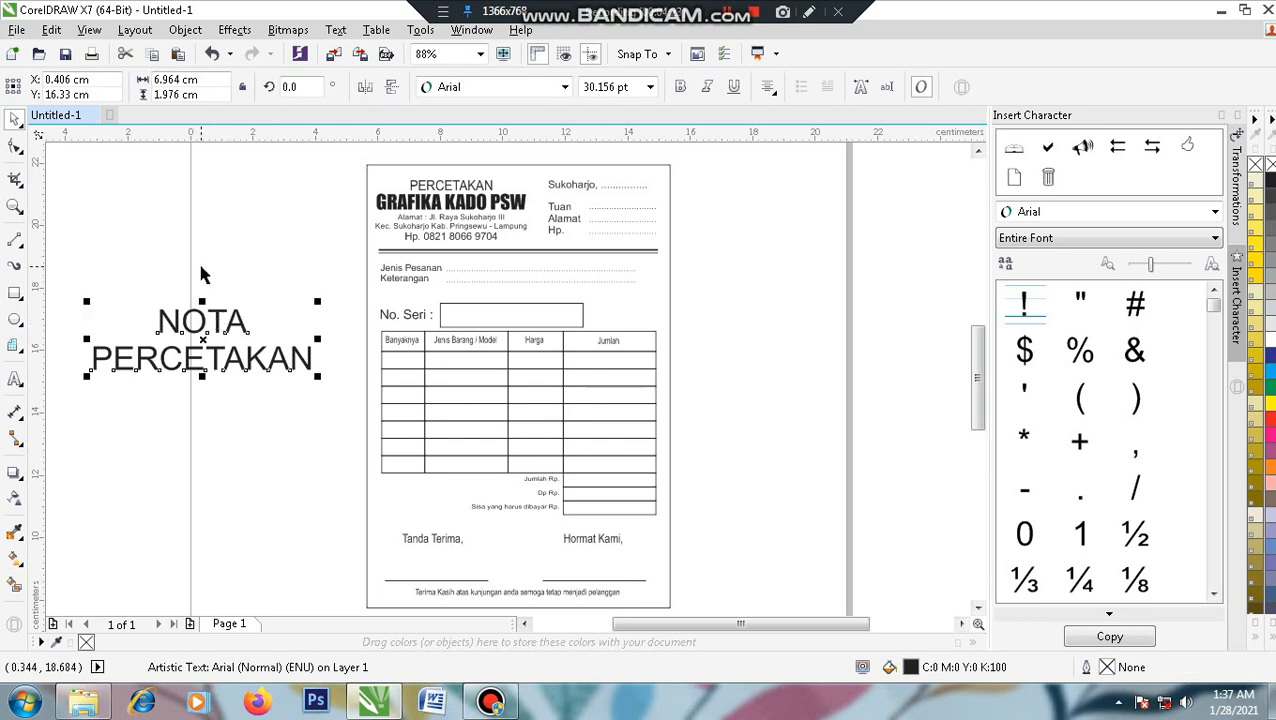
click(205, 268)
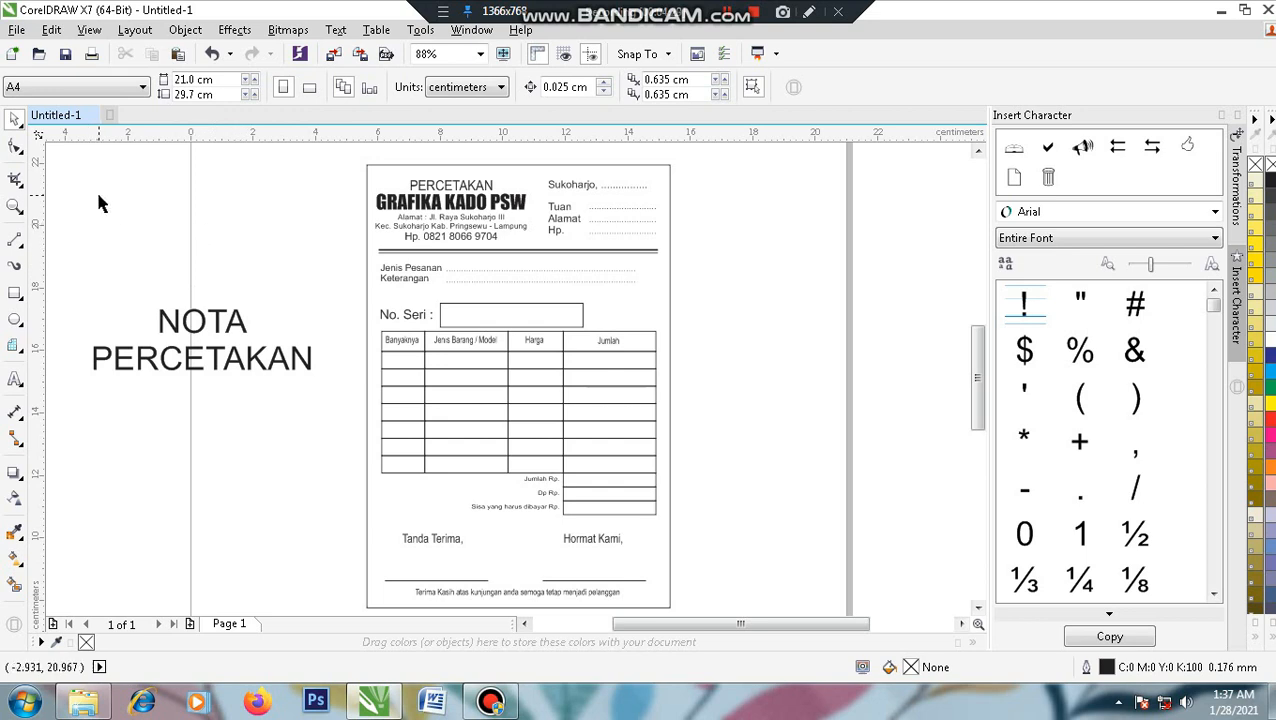
- In Save As, create and open a new folder inside D:\YOUTUBE ANAK DESAIN\VIDEO KONTEN
click(16, 30)
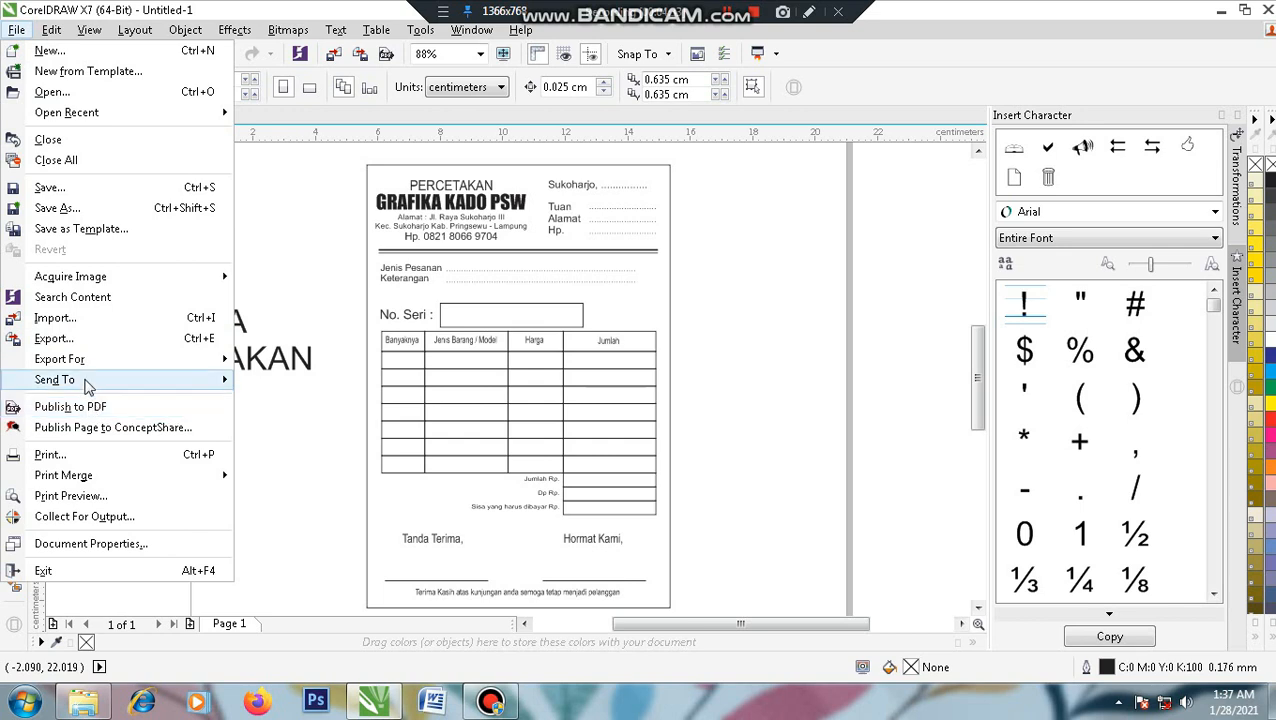
click(89, 208)
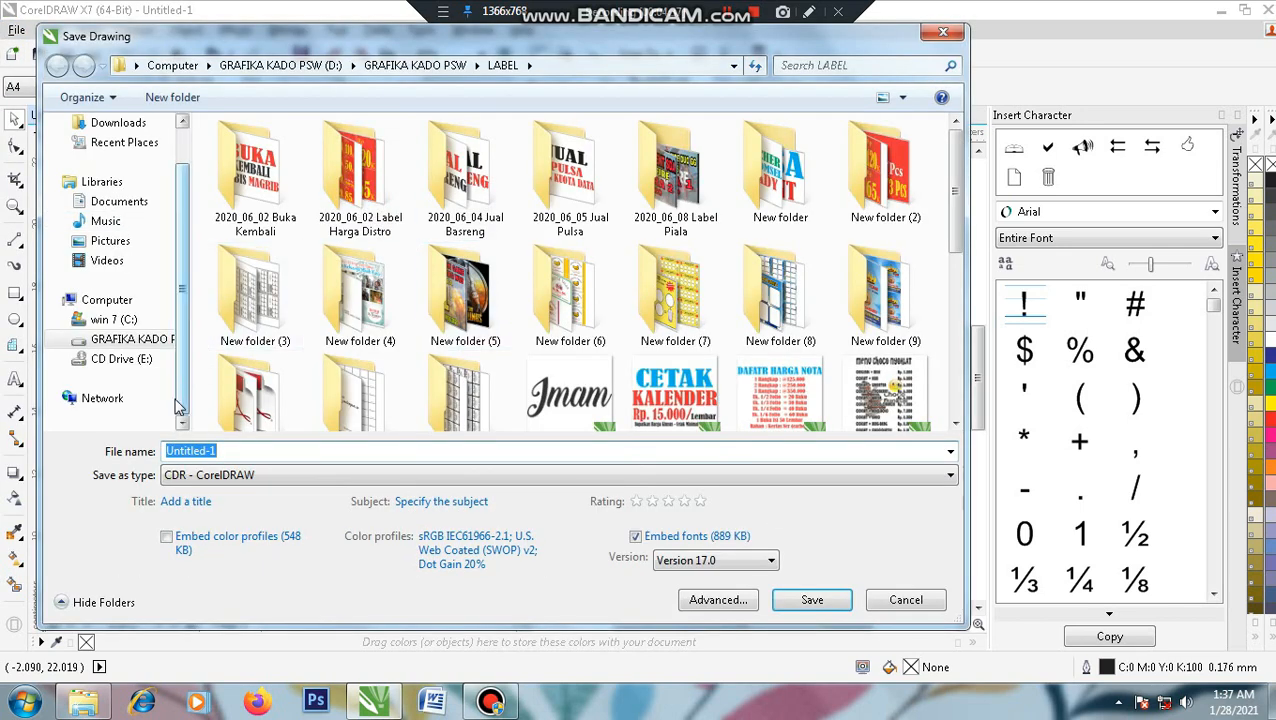
click(128, 340)
click(545, 280)
double_click(545, 280)
double_click(256, 170)
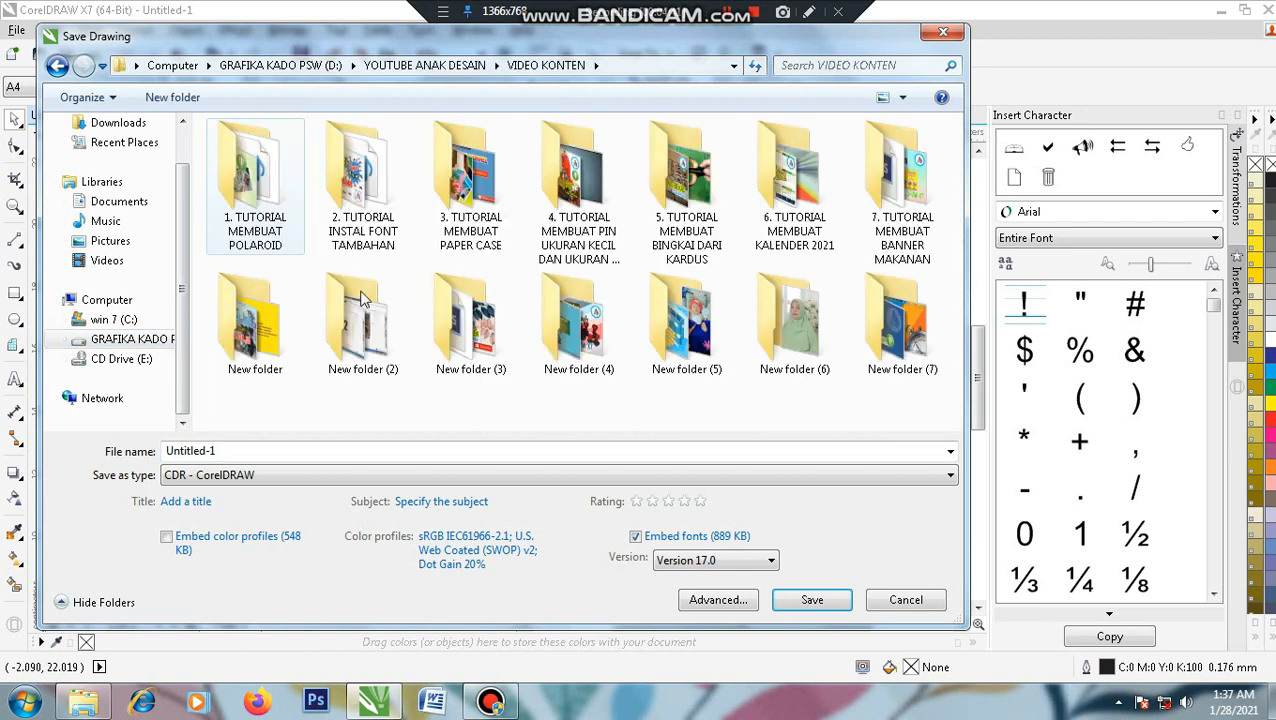
click(172, 97)
click(256, 370)
double_click(256, 370)
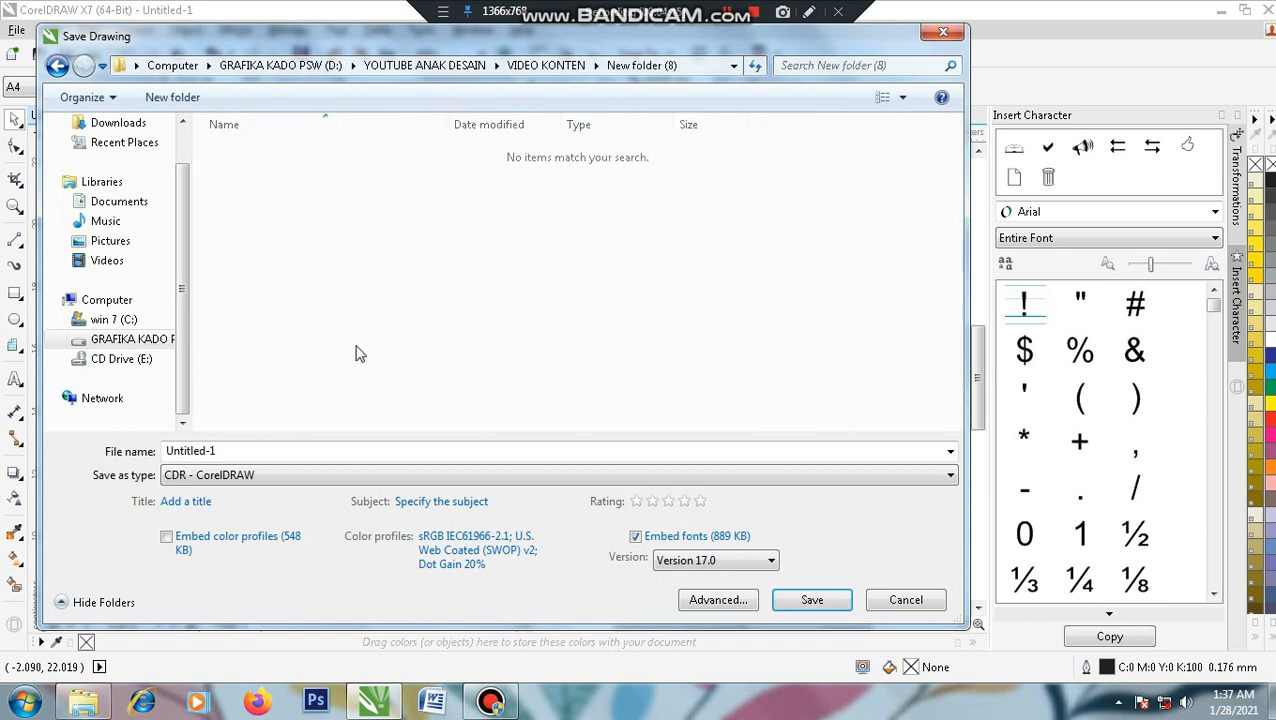
- Save the drawing as Nota Percetakan.cdr, keeping CDR version 17.0
click(268, 449)
text(N)
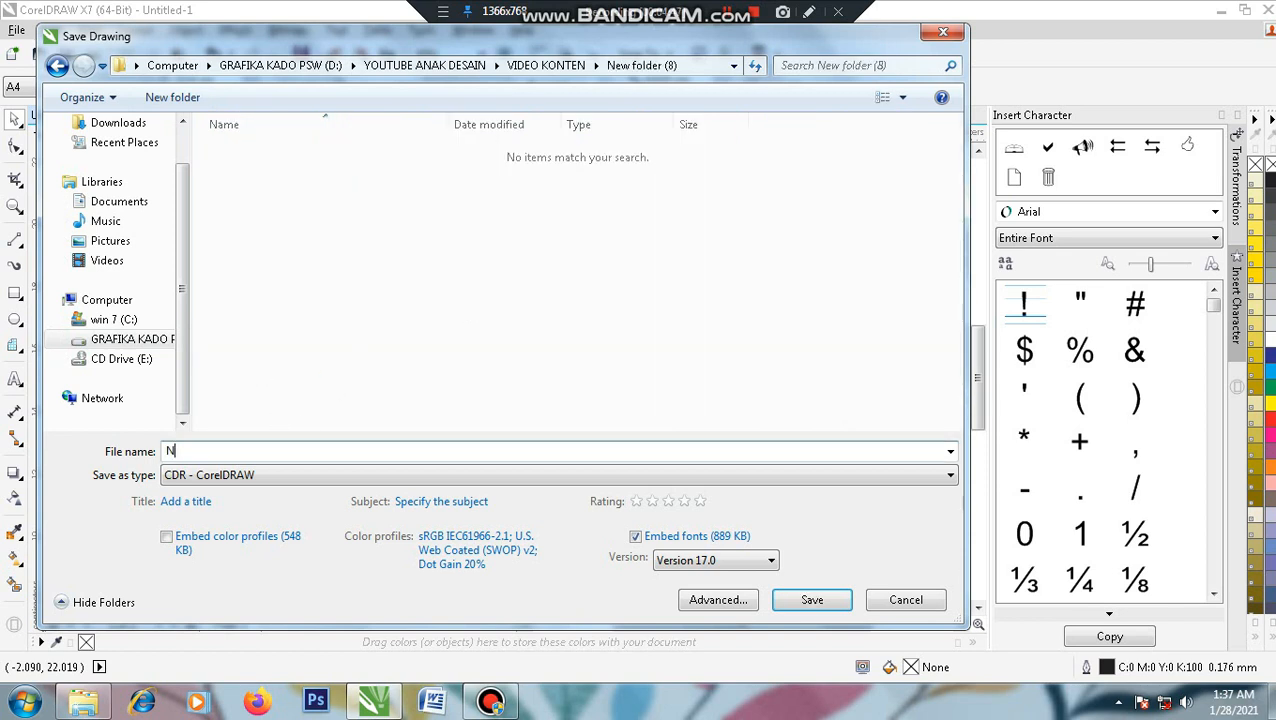
text(ota Percetakan)
click(292, 475)
click(270, 477)
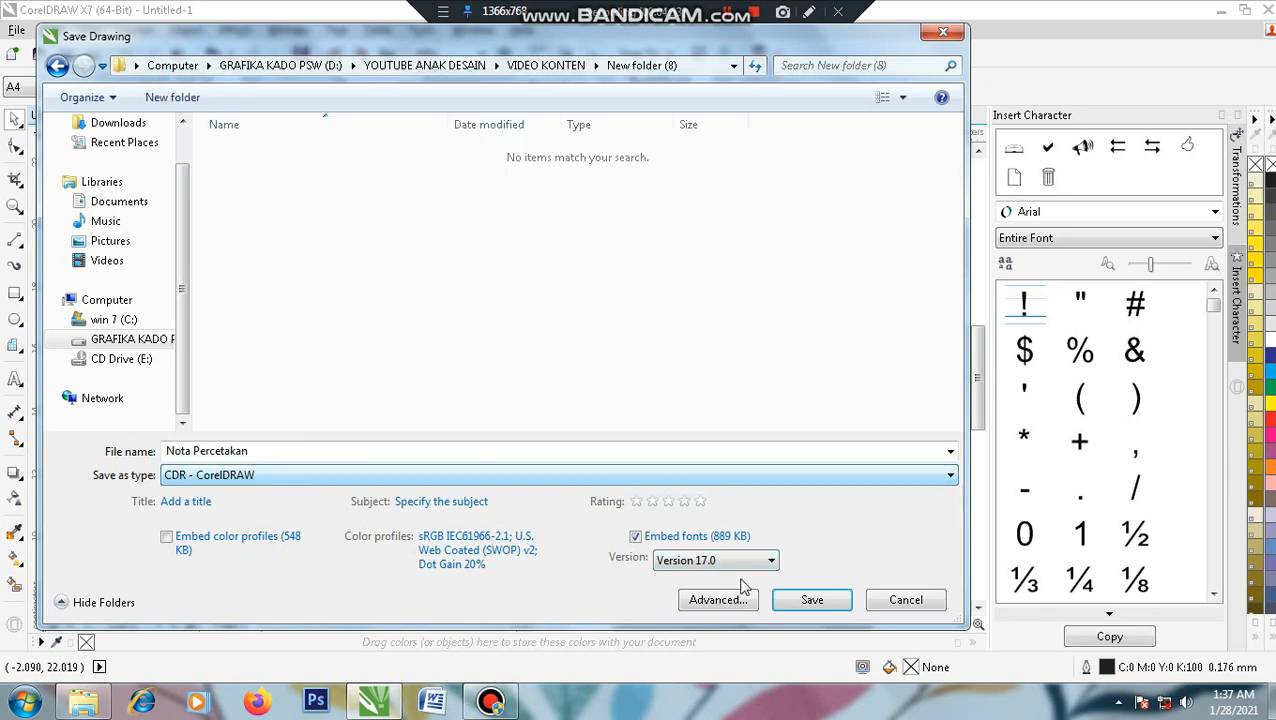
click(727, 560)
click(727, 567)
click(803, 601)
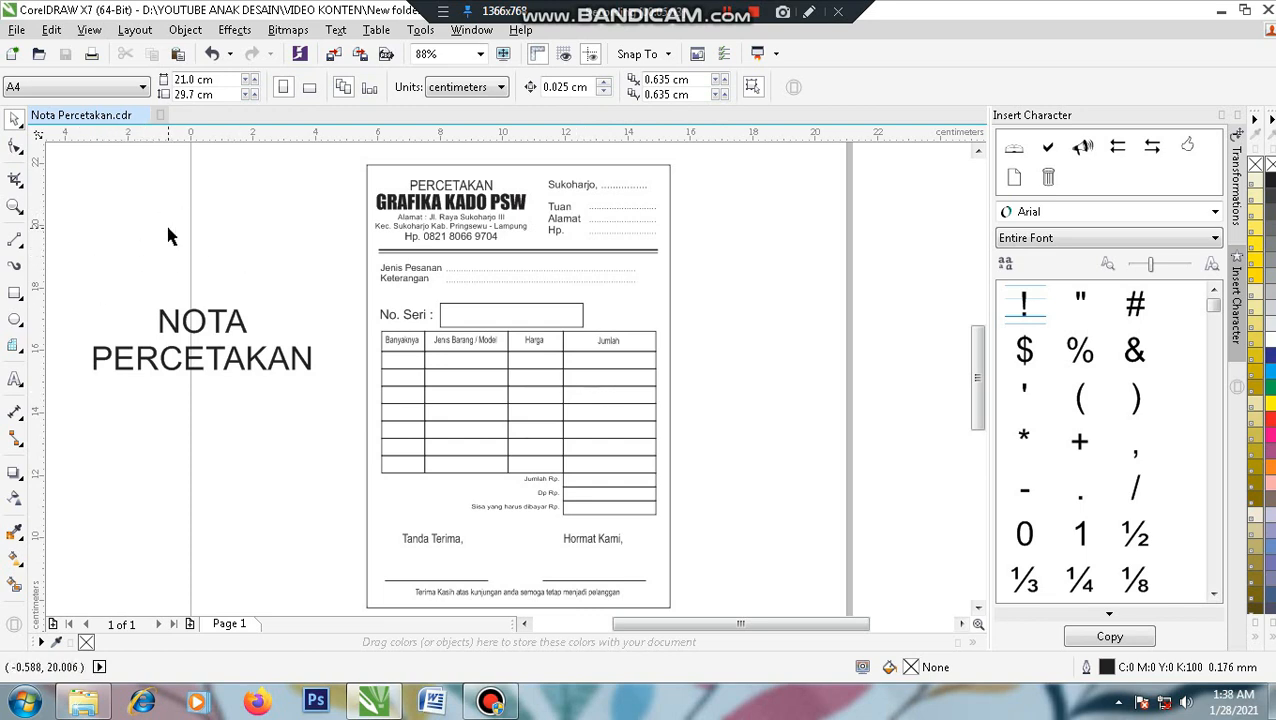
- Close the Nota Percetakan document and minimize the windows to show the desktop
click(142, 116)
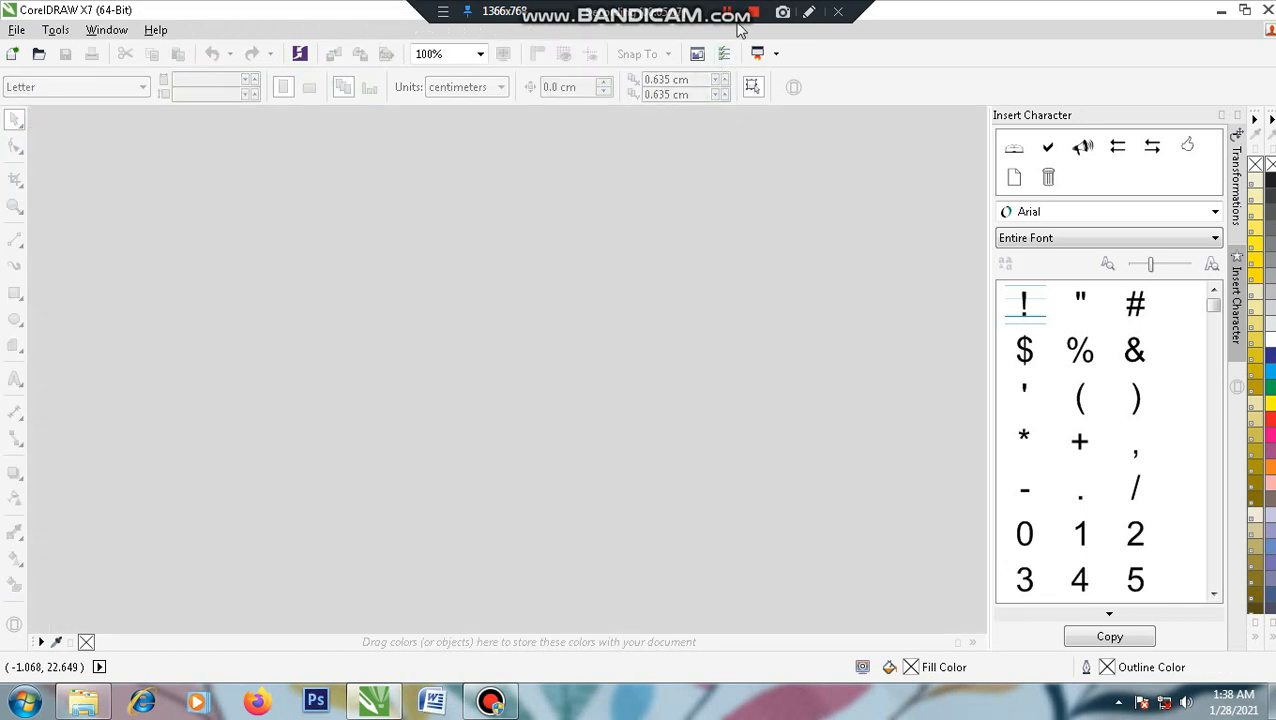
click(1222, 12)
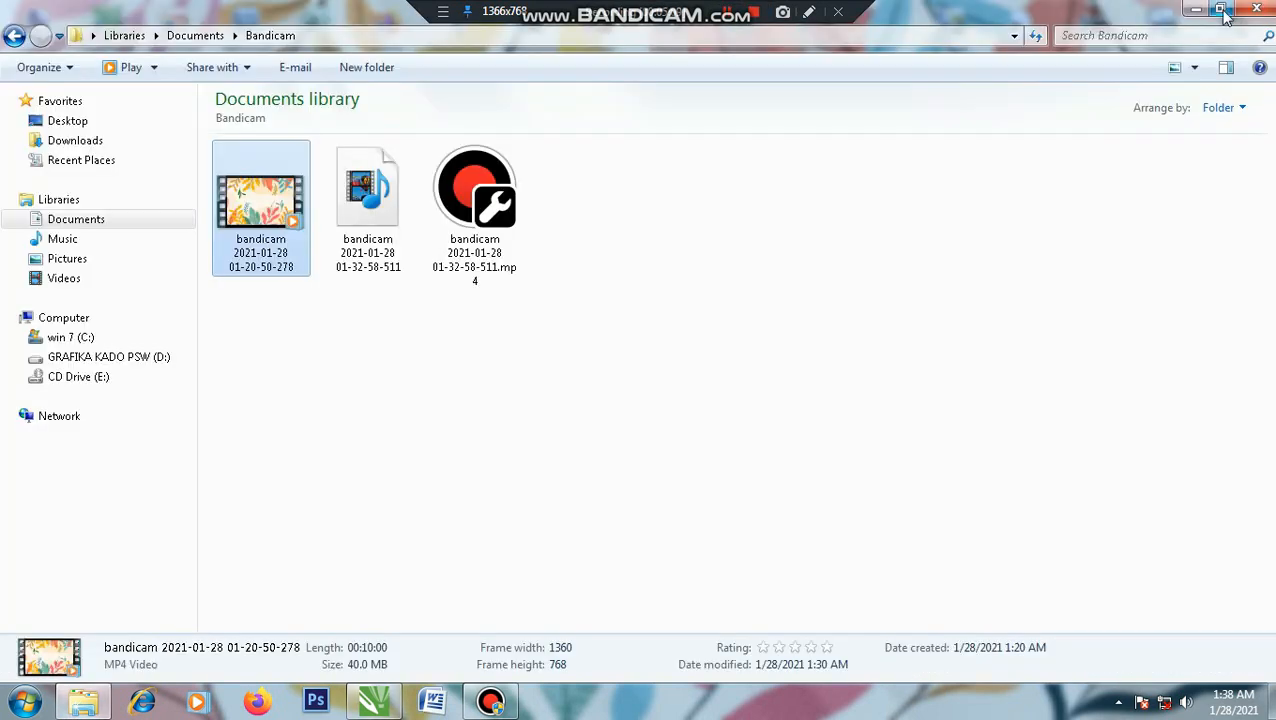
click(1206, 12)
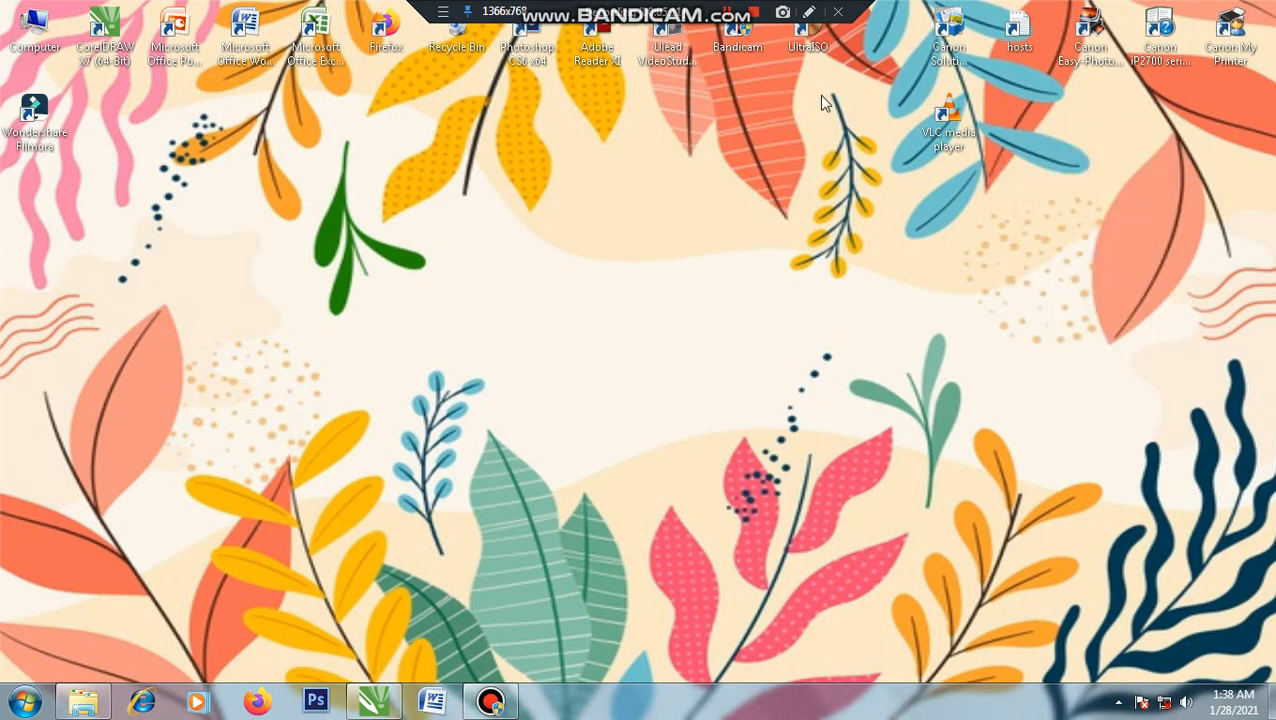